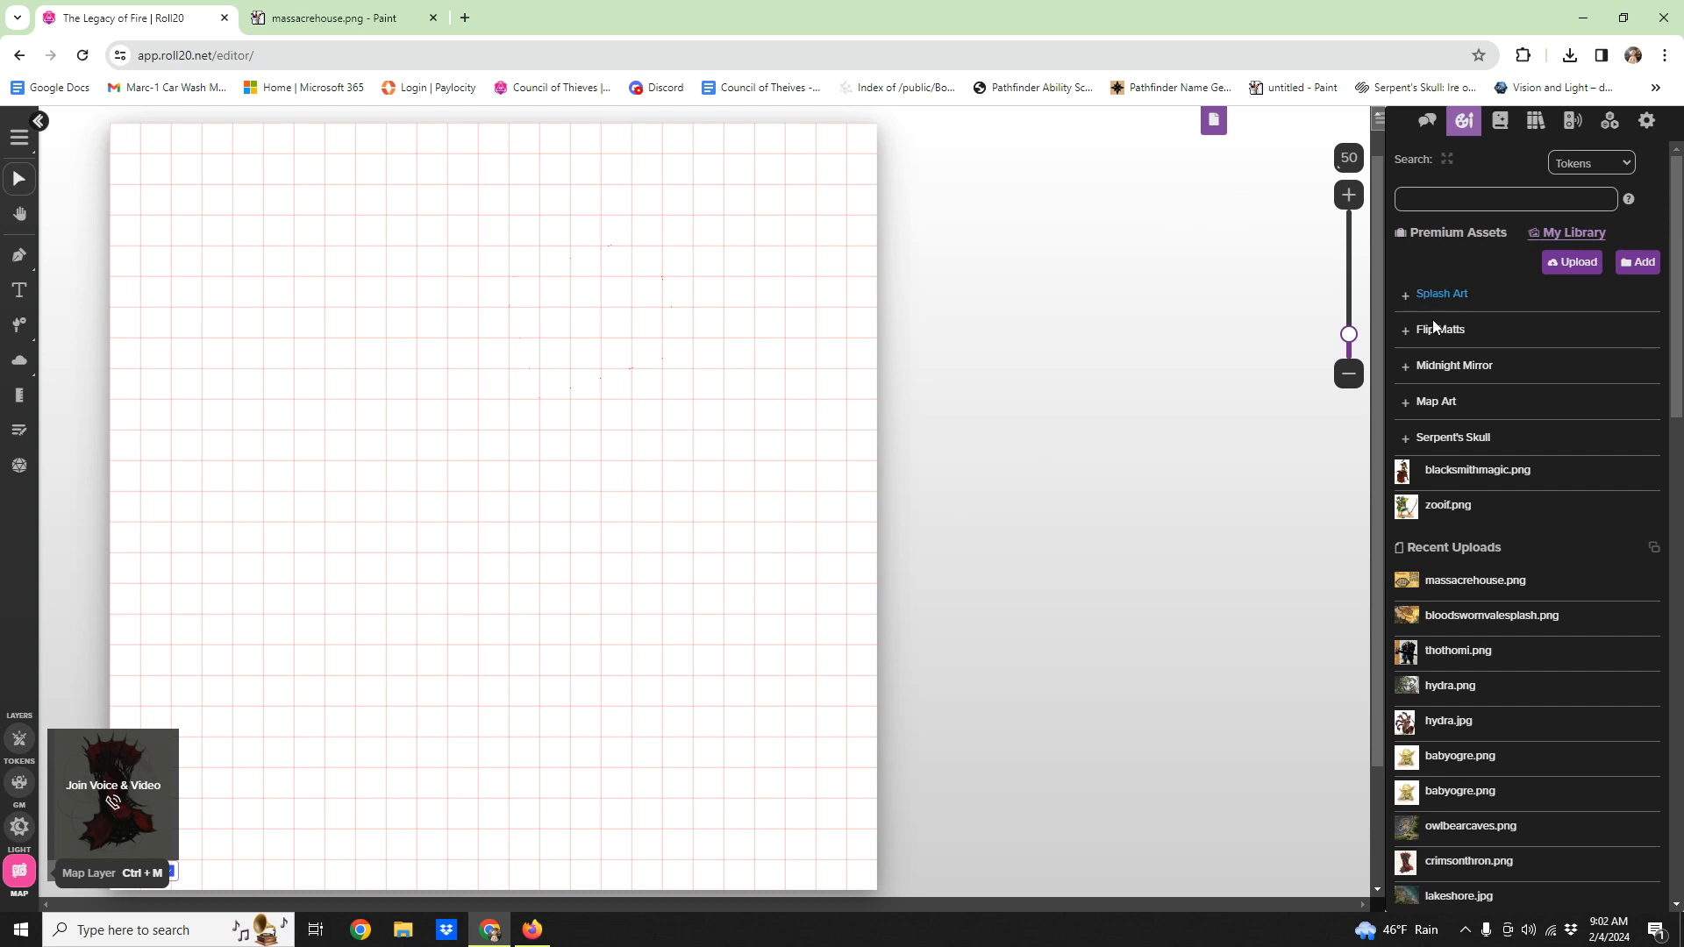
Step: Place massacrehouse.png from the recent uploads on the map layer and resize it to cover the whole page
{"action": "scroll", "coordinate": [1432, 320], "scroll_direction": "down", "scroll_amount": 2}
{"action": "left_click_drag", "start_coordinate": [1447, 406], "coordinate": [678, 565]}
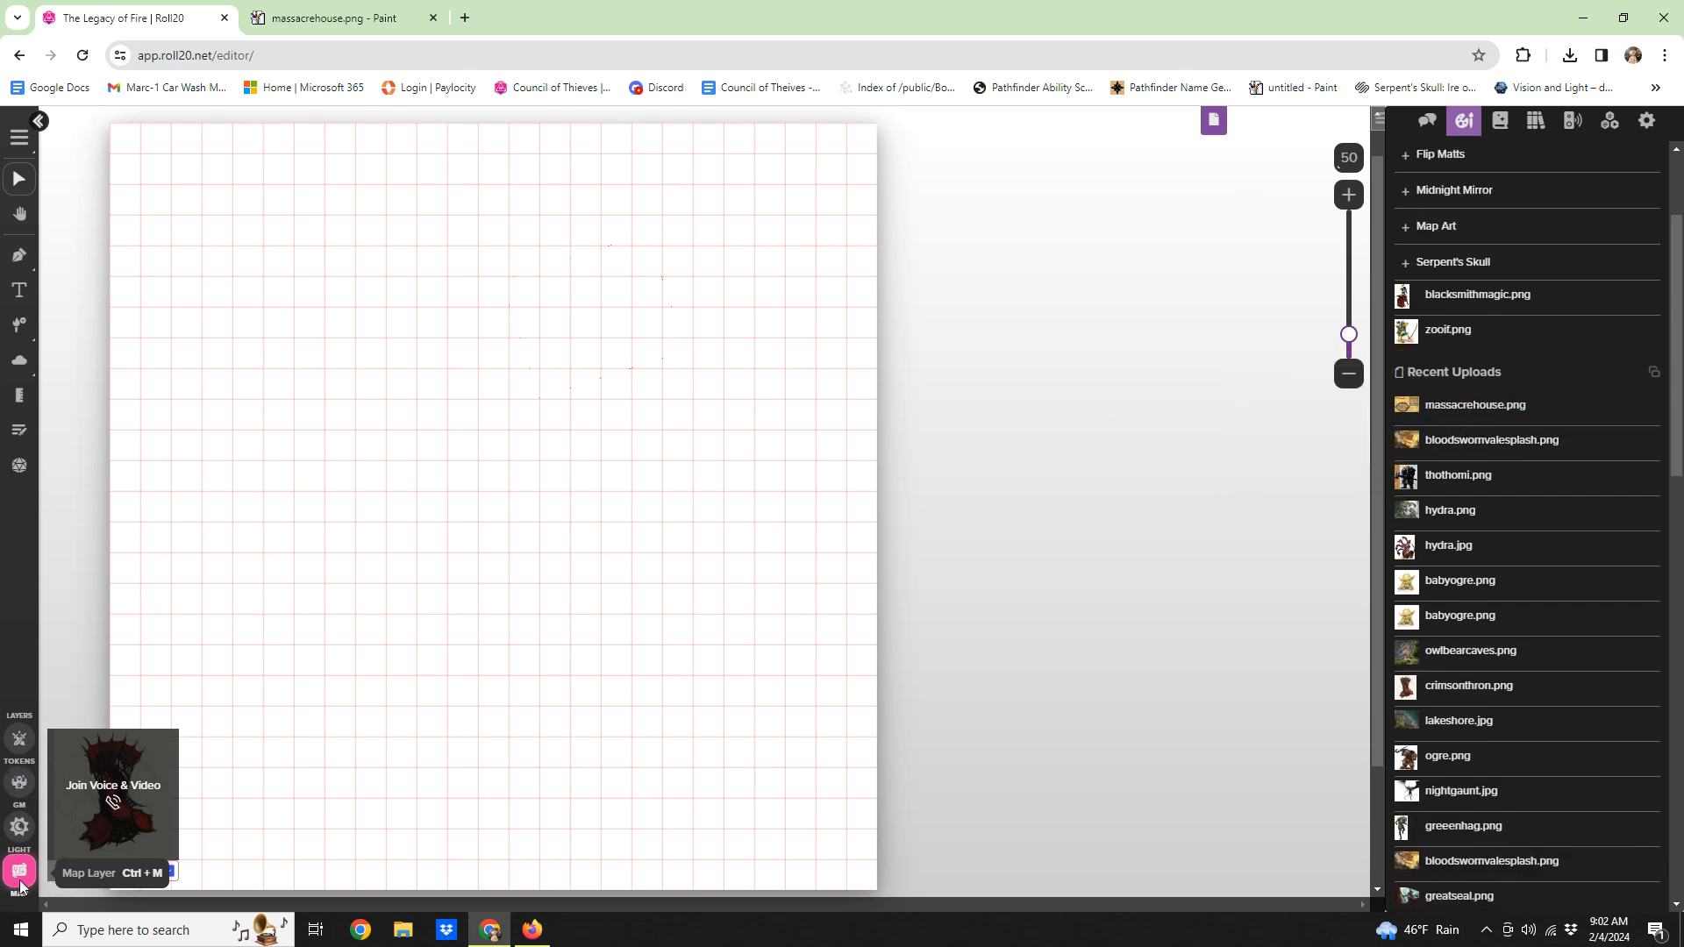
{"action": "mouse_move", "coordinate": [1460, 413]}
{"action": "left_click_drag", "start_coordinate": [1460, 413], "coordinate": [402, 308]}
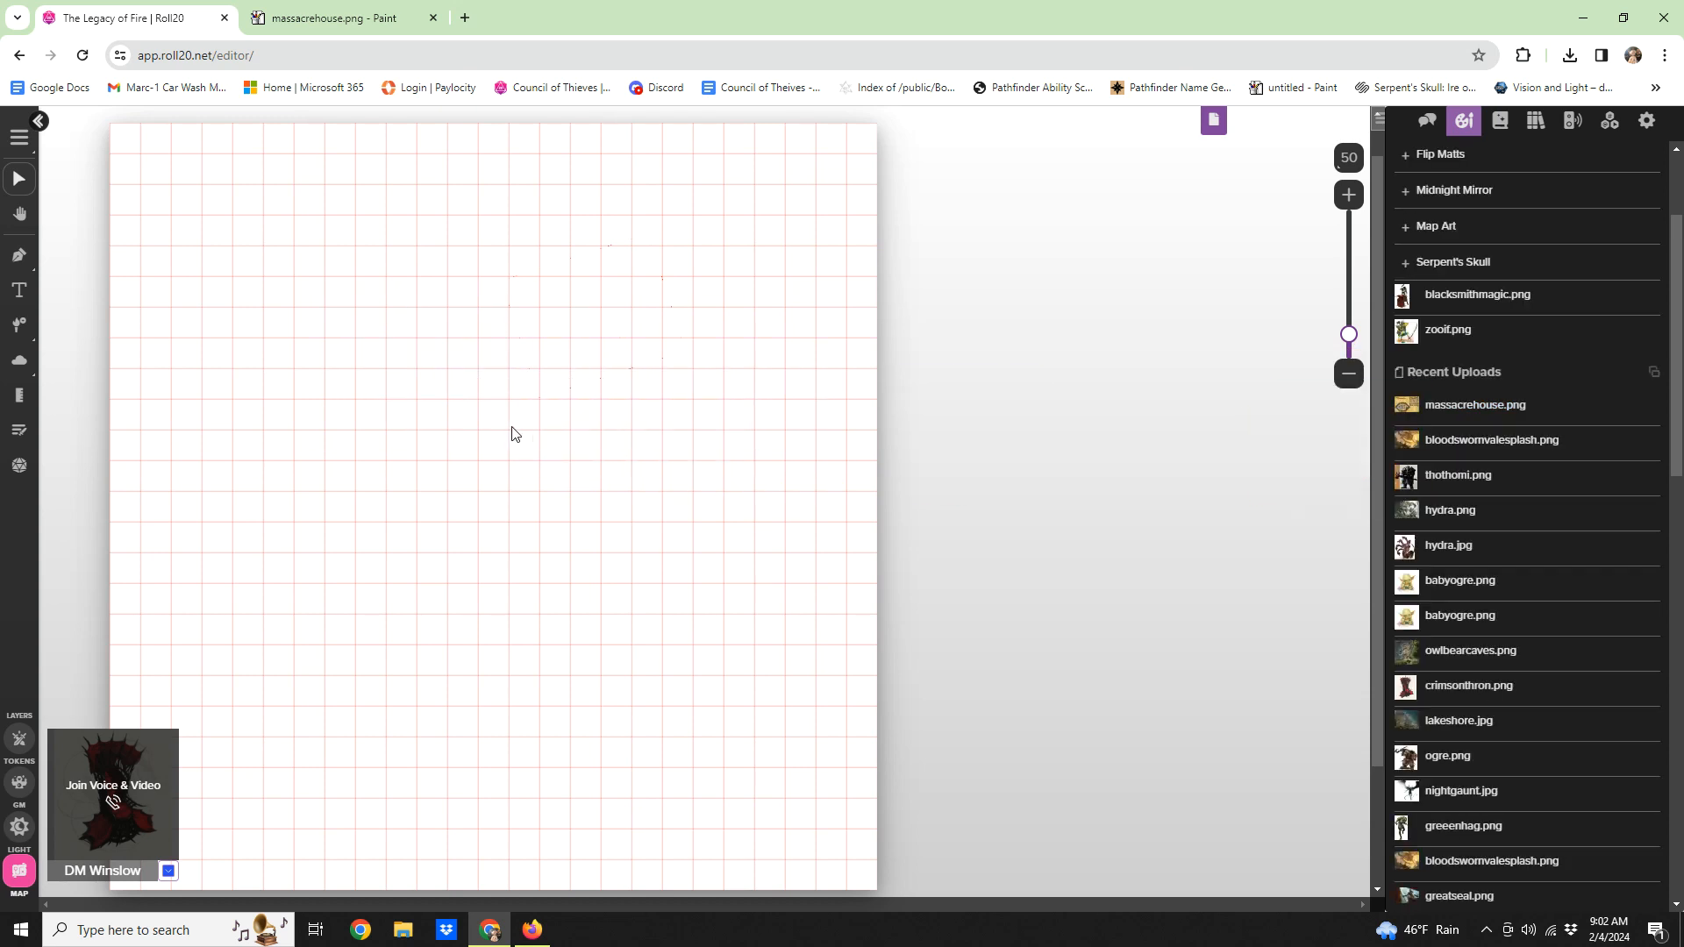
{"action": "left_click_drag", "start_coordinate": [373, 292], "coordinate": [1054, 721]}
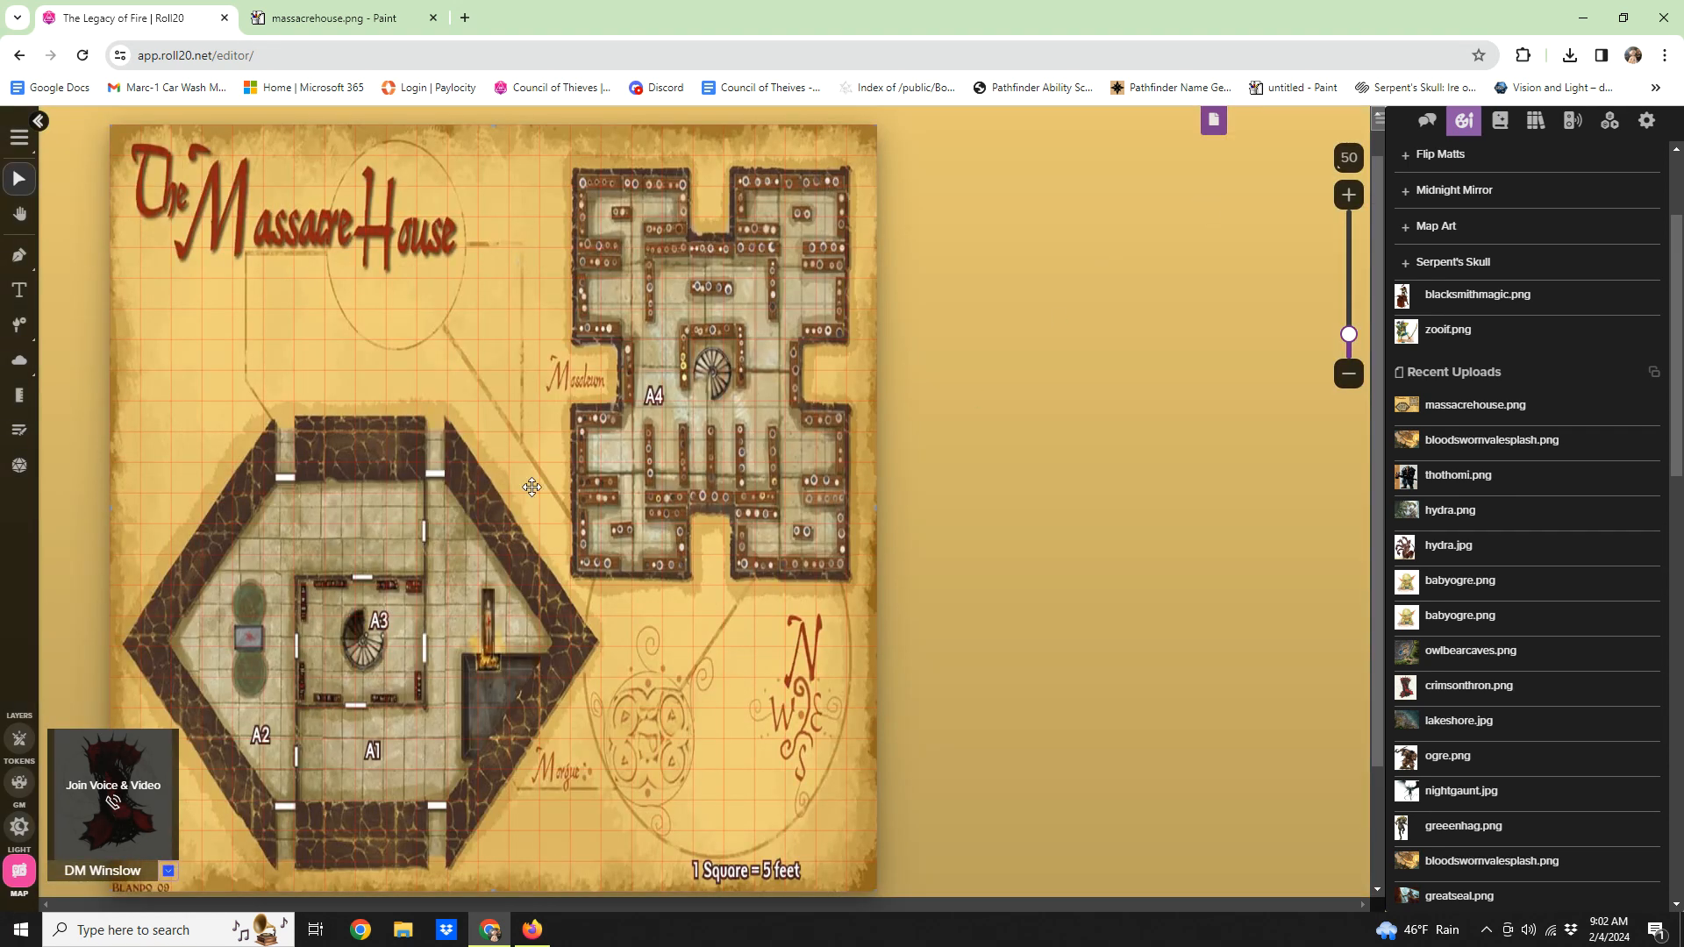
Step: Set the untitled map page's width to 35 cells and save the page settings
{"action": "left_click", "coordinate": [1214, 120]}
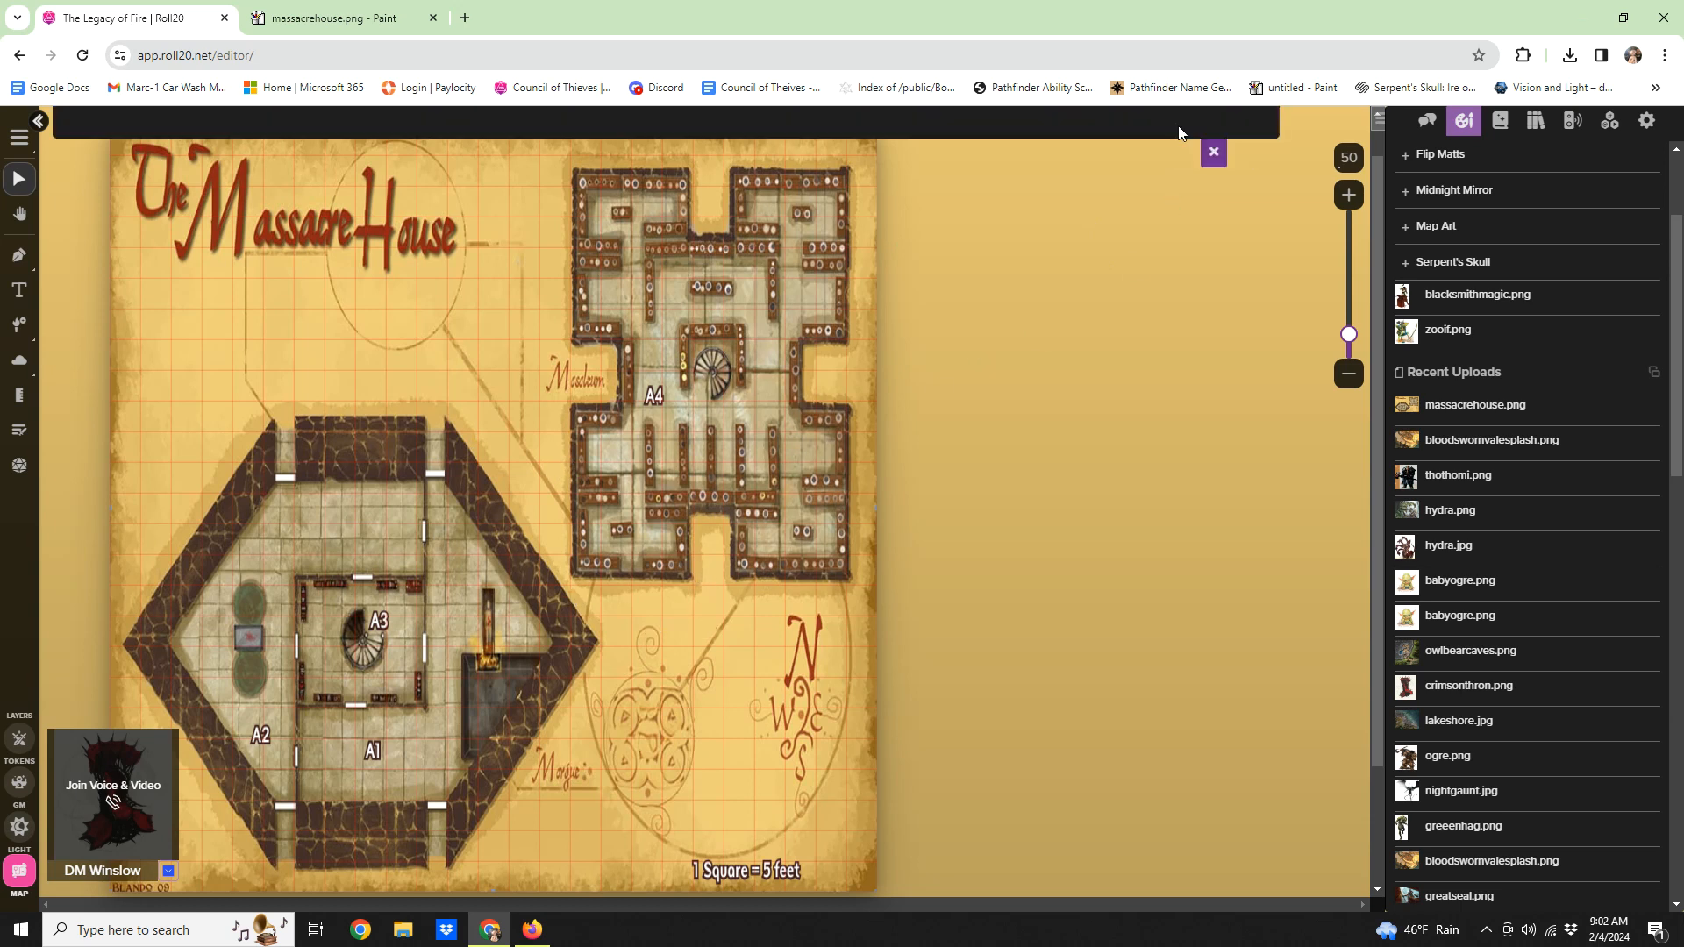
{"action": "left_click", "coordinate": [581, 171]}
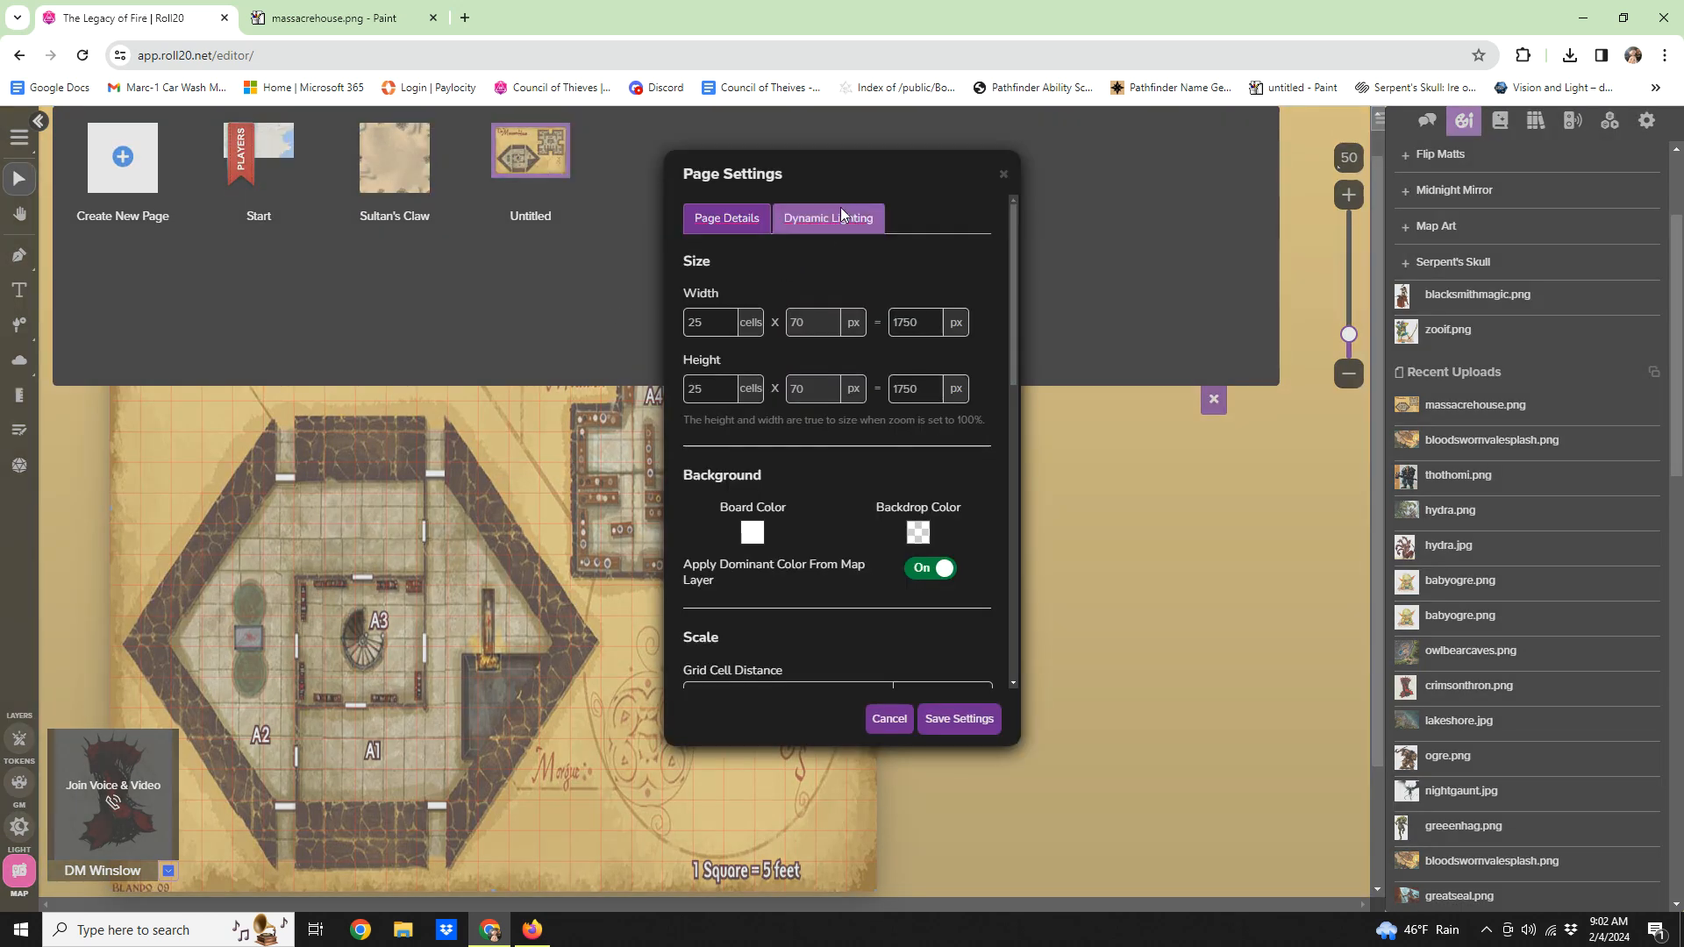
{"action": "left_click_drag", "start_coordinate": [717, 323], "coordinate": [661, 317]}
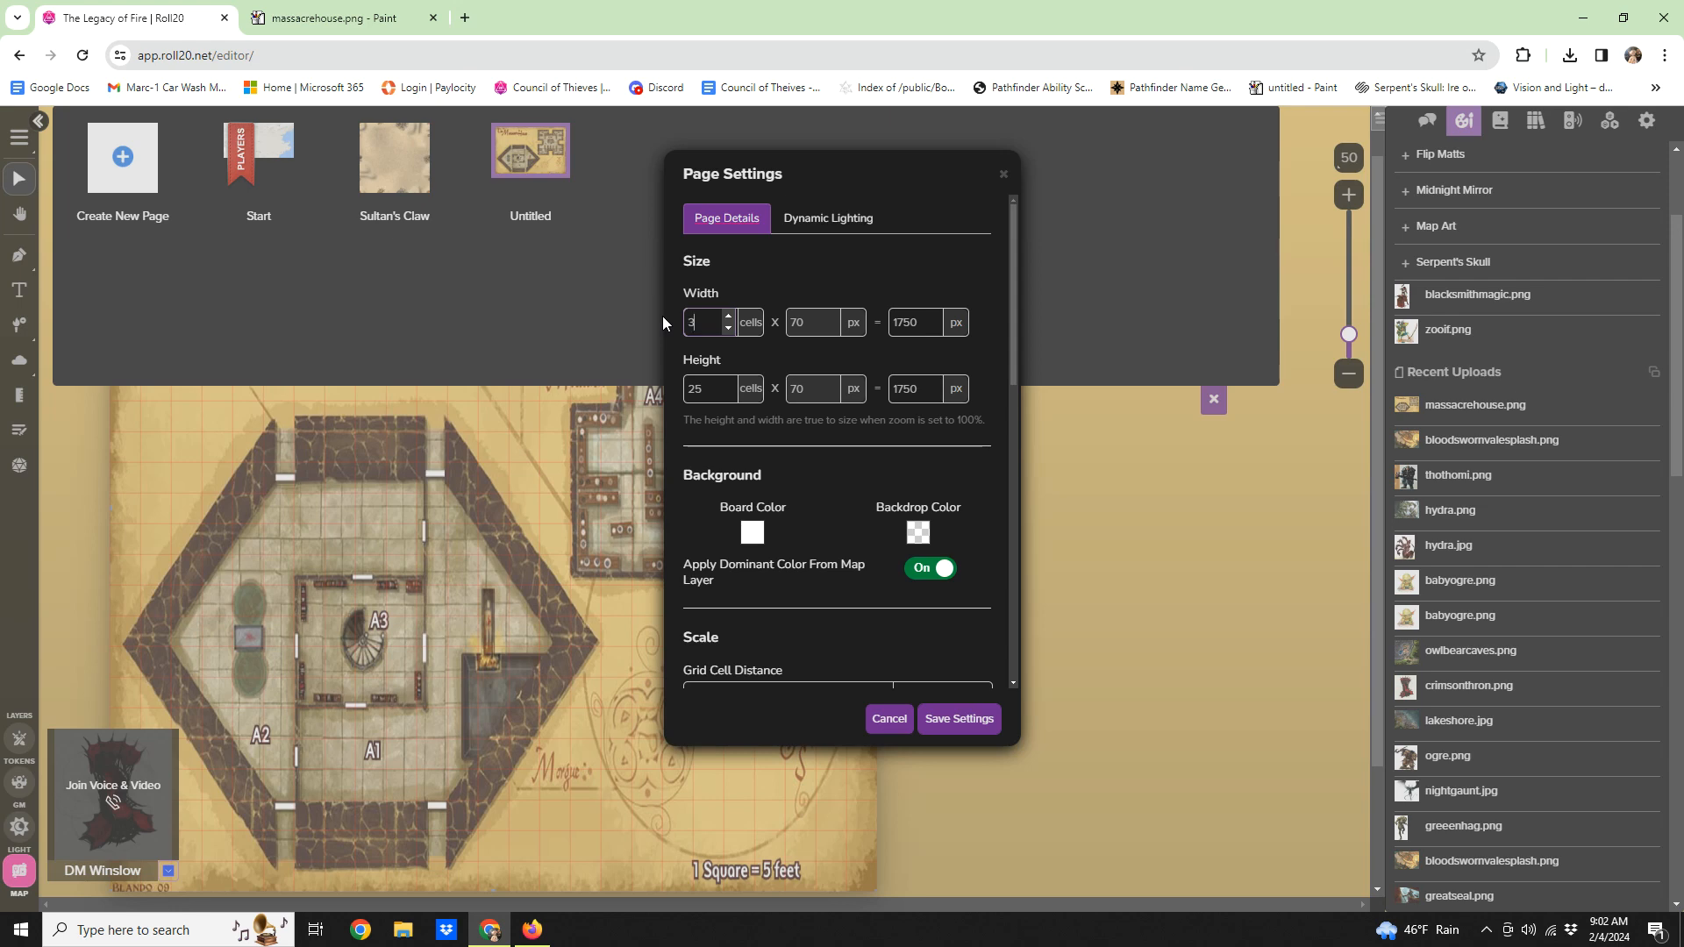
{"action": "left_click", "coordinate": [953, 720]}
{"action": "left_click", "coordinate": [1213, 397]}
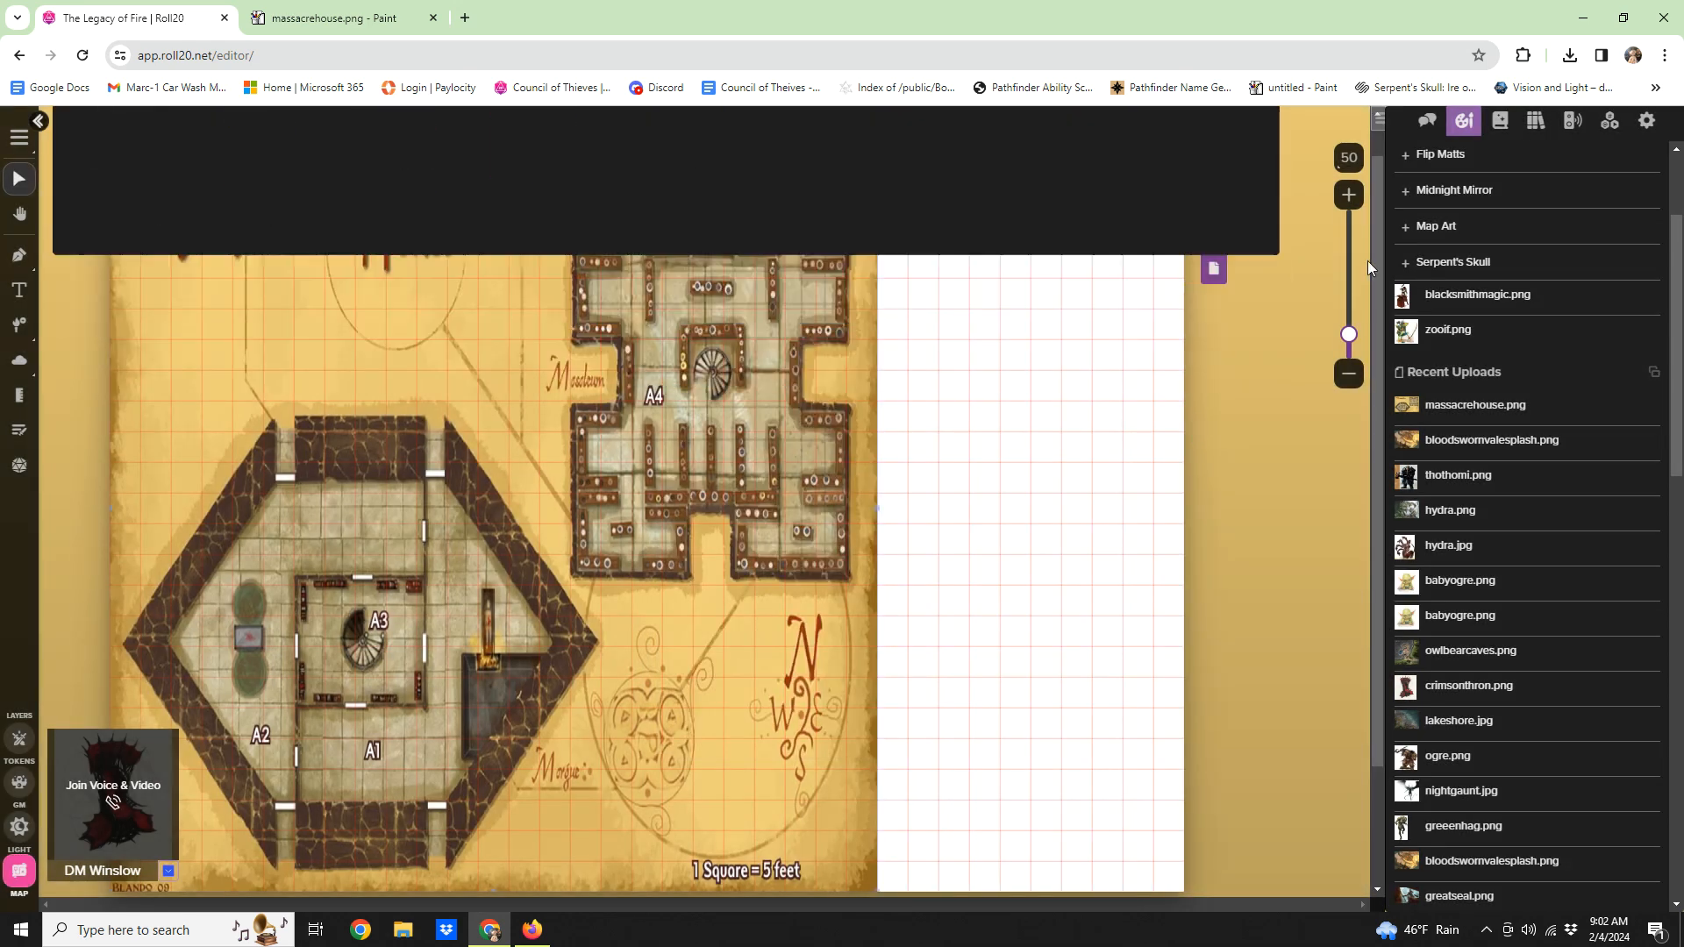
Step: Stretch the Massacre House image horizontally to fill the widened page and fine-tune its alignment with the grid
{"action": "left_click", "coordinate": [1349, 195]}
{"action": "scroll", "coordinate": [891, 331], "scroll_direction": "down", "scroll_amount": 3}
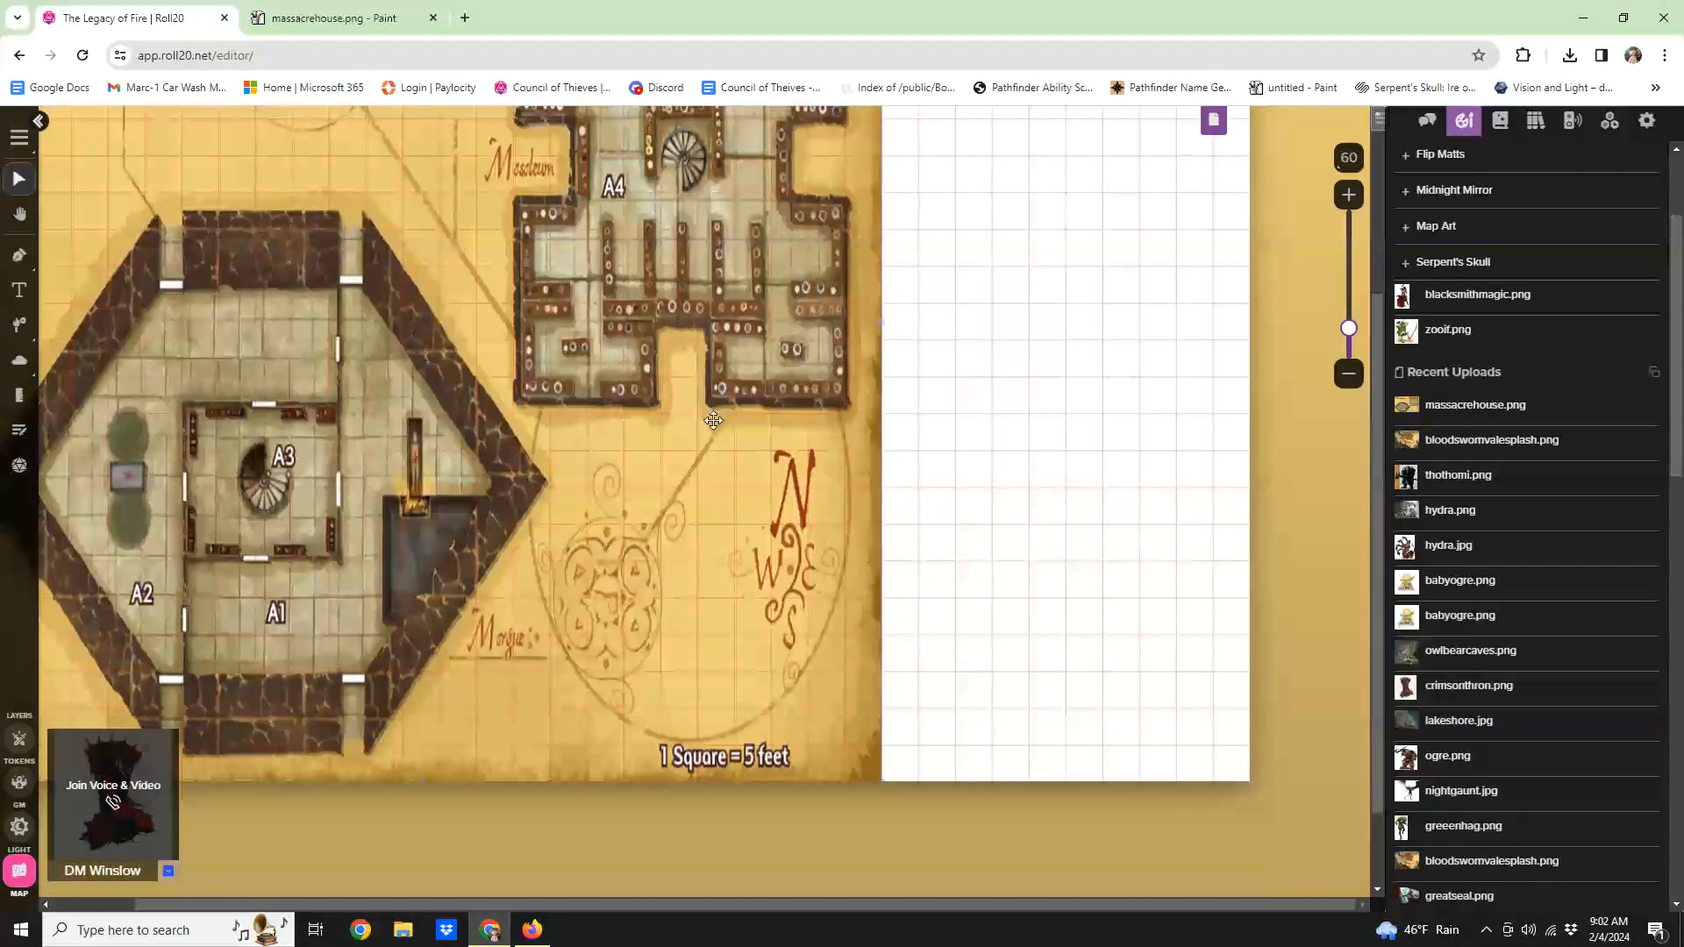
{"action": "left_click_drag", "start_coordinate": [887, 324], "coordinate": [1252, 345]}
{"action": "scroll", "coordinate": [1215, 495], "scroll_direction": "up", "scroll_amount": 1}
{"action": "scroll", "coordinate": [1215, 494], "scroll_direction": "up", "scroll_amount": 2}
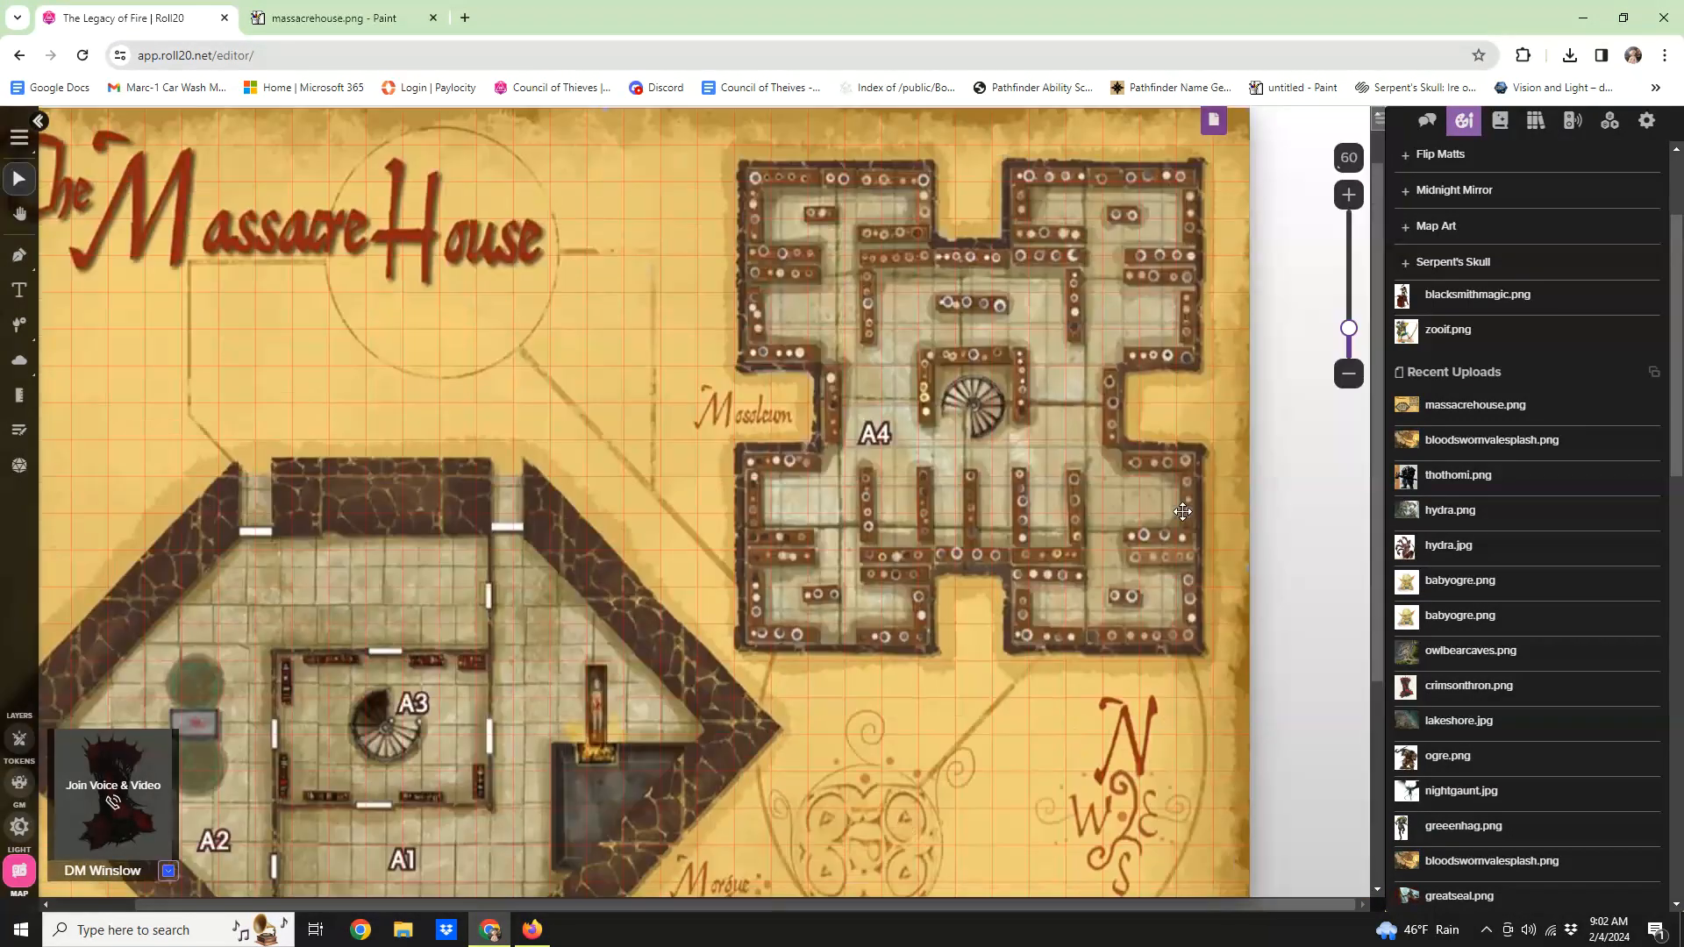
{"action": "scroll", "coordinate": [851, 548], "scroll_direction": "down", "scroll_amount": 2}
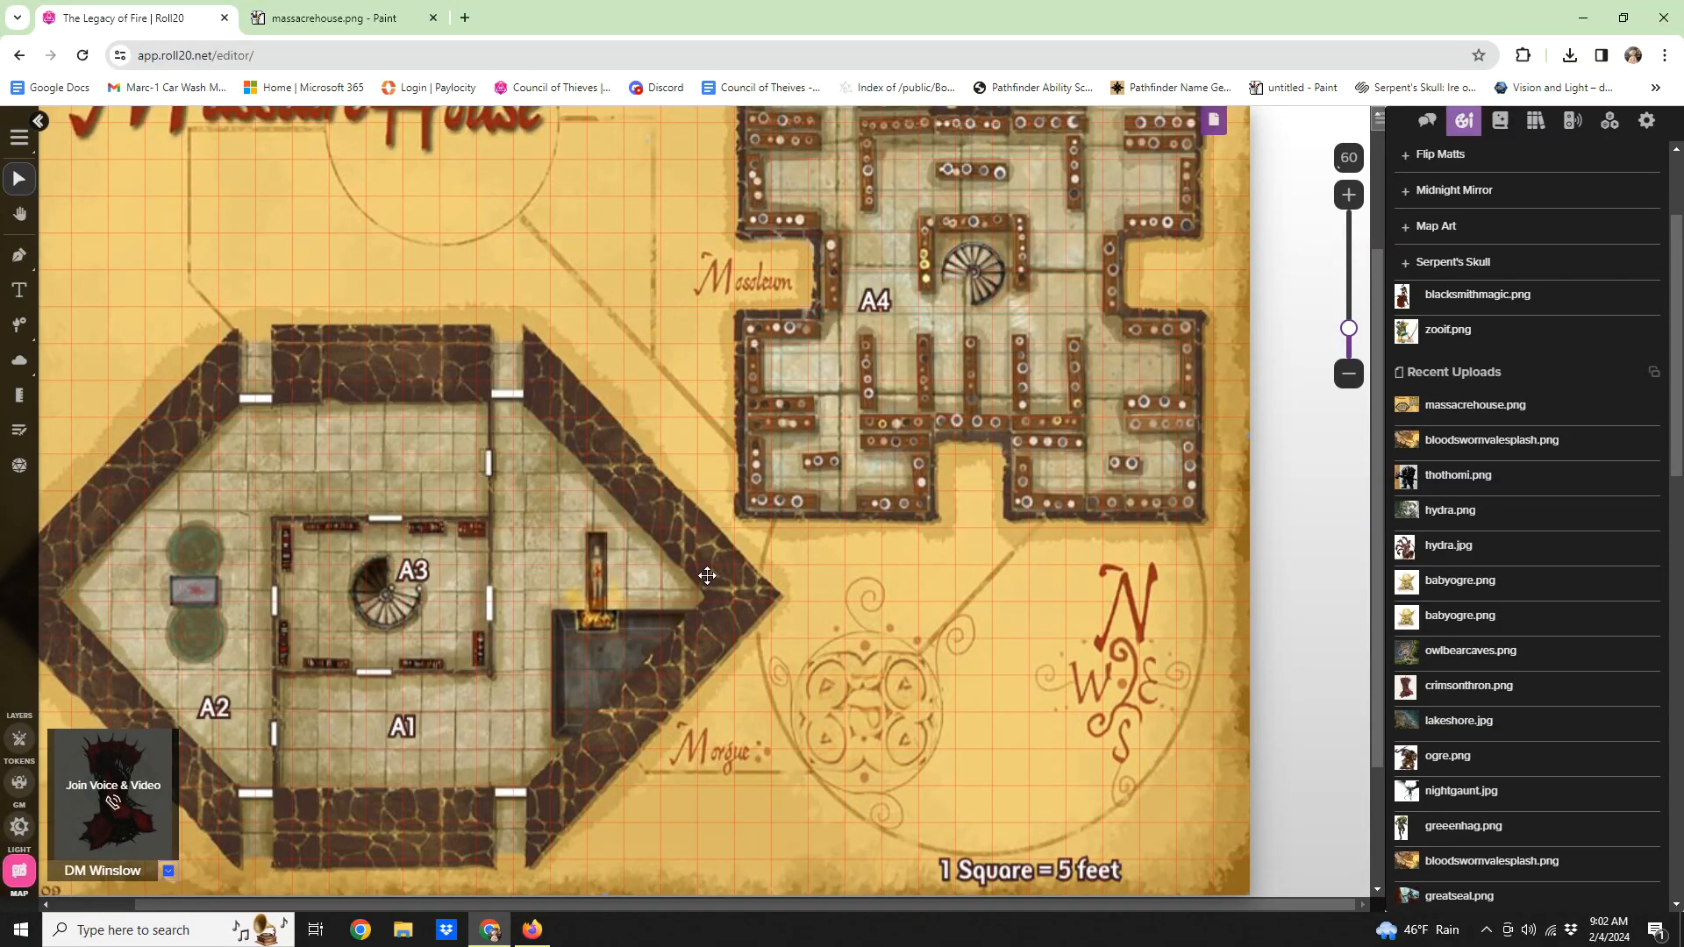
{"action": "mouse_move", "coordinate": [767, 536]}
{"action": "left_mouse_down"}
{"action": "mouse_move", "coordinate": [760, 550]}
{"action": "mouse_move", "coordinate": [765, 535]}
{"action": "left_mouse_up"}
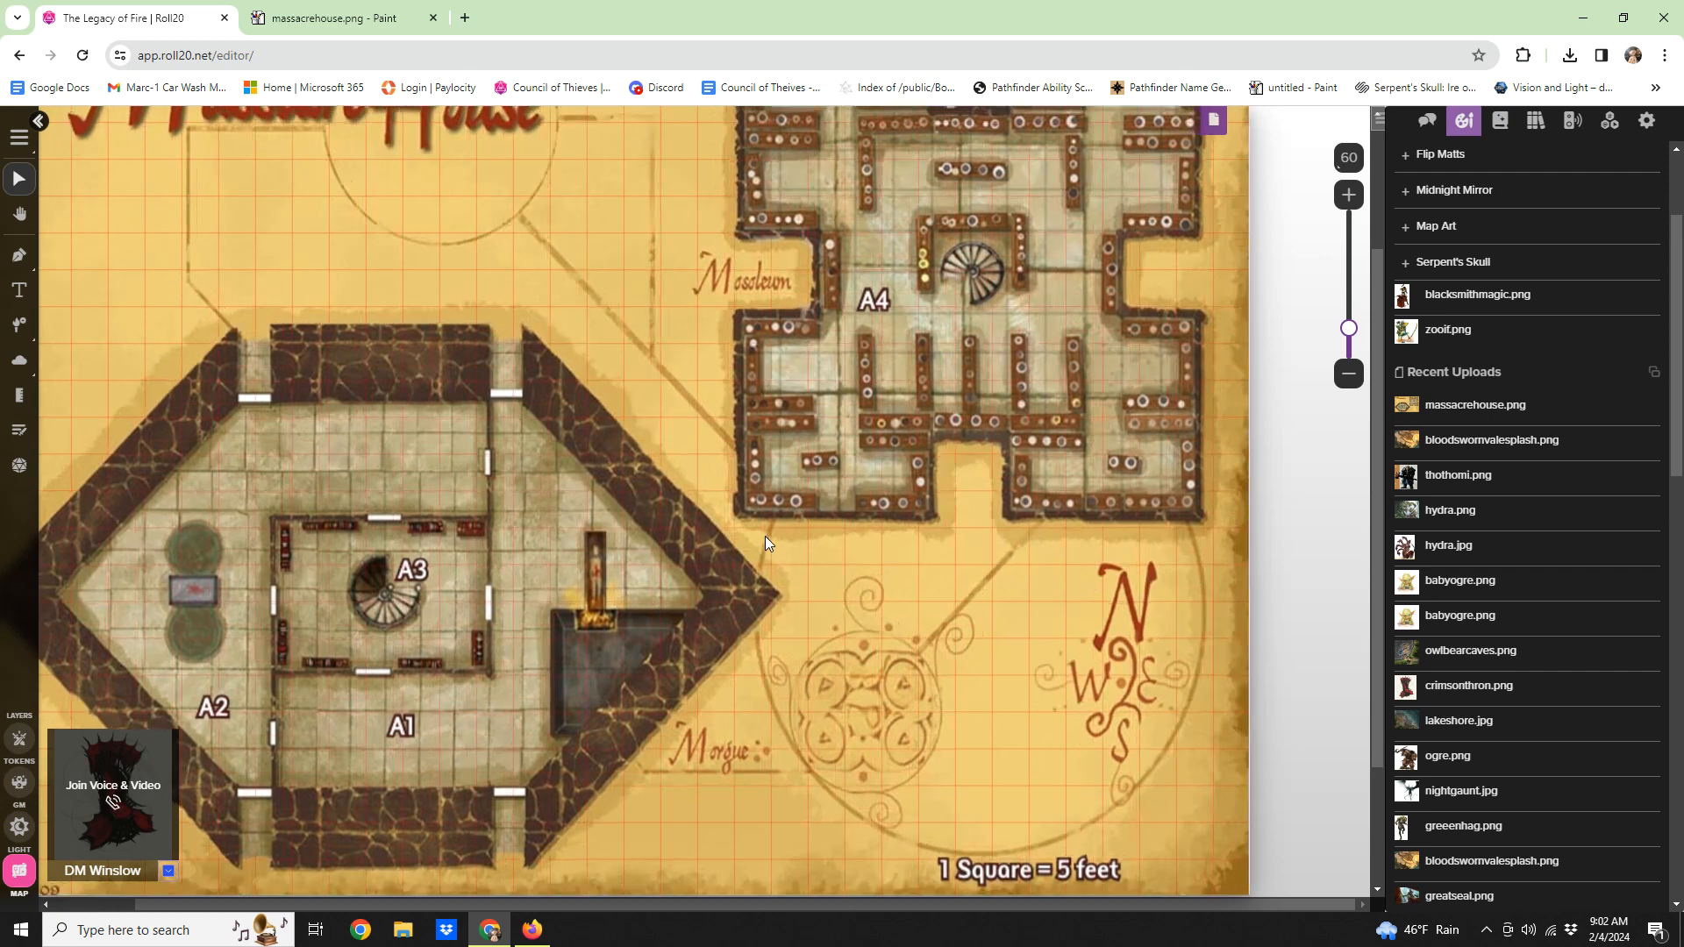
{"action": "scroll", "coordinate": [1034, 543], "scroll_direction": "up", "scroll_amount": 2}
Step: Turn off the grid for the Massacre House page and save the page settings
{"action": "left_click", "coordinate": [1213, 121]}
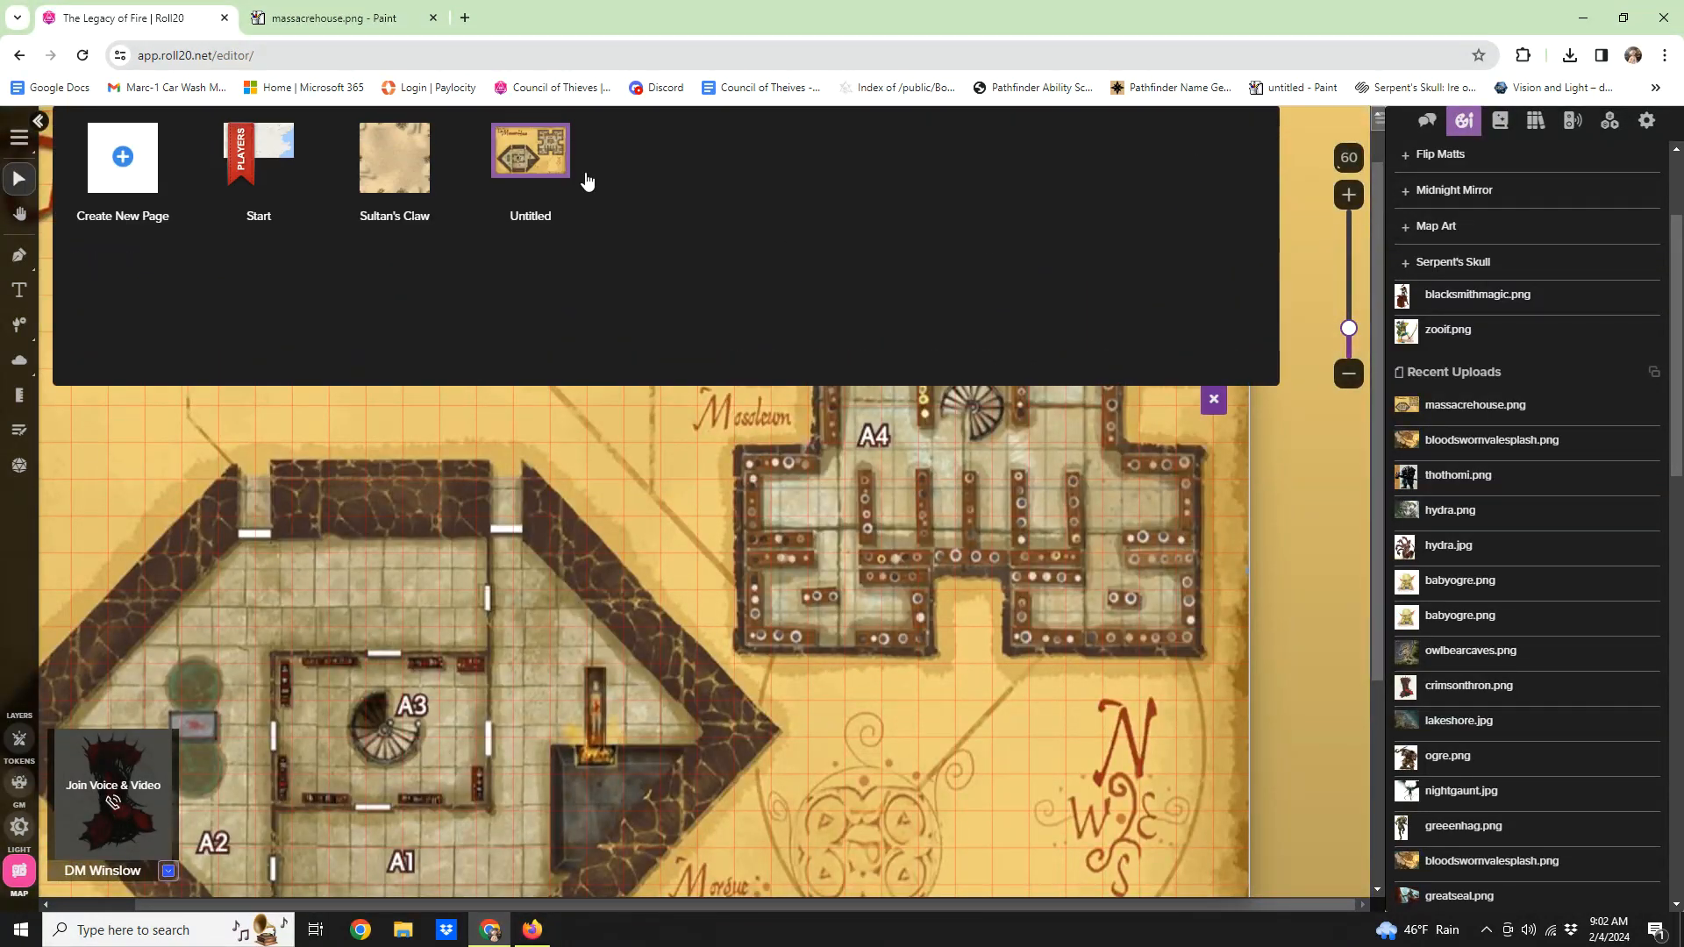
{"action": "left_click", "coordinate": [584, 188]}
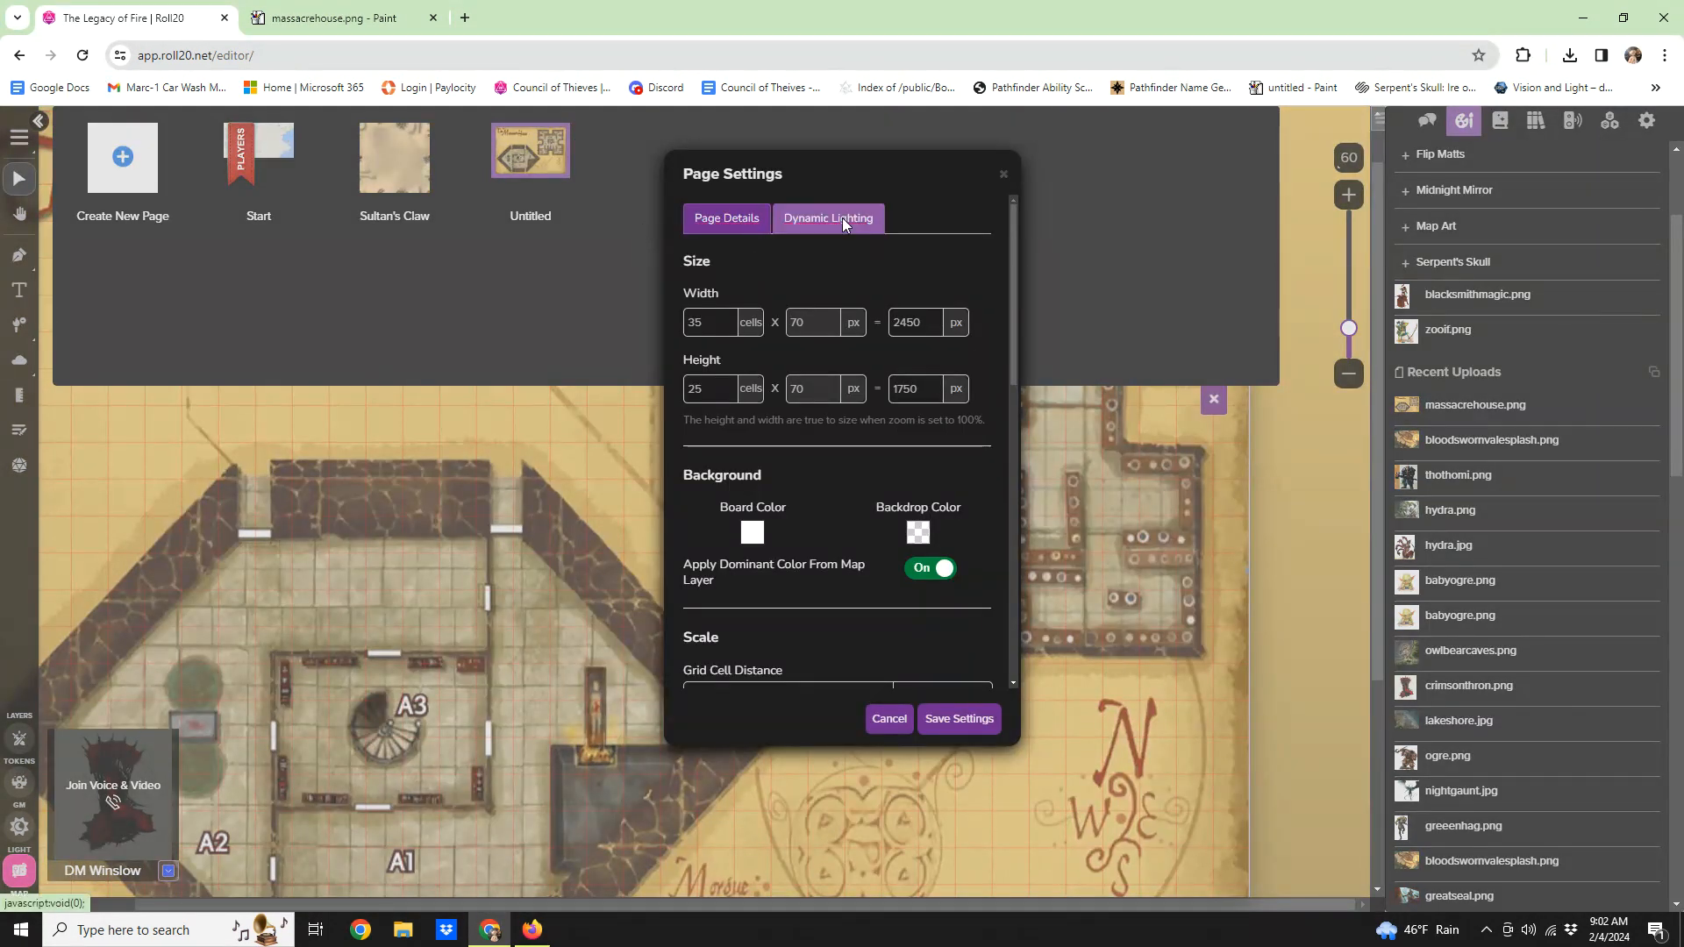
{"action": "scroll", "coordinate": [814, 503], "scroll_direction": "down", "scroll_amount": 5}
{"action": "scroll", "coordinate": [904, 419], "scroll_direction": "up", "scroll_amount": 2}
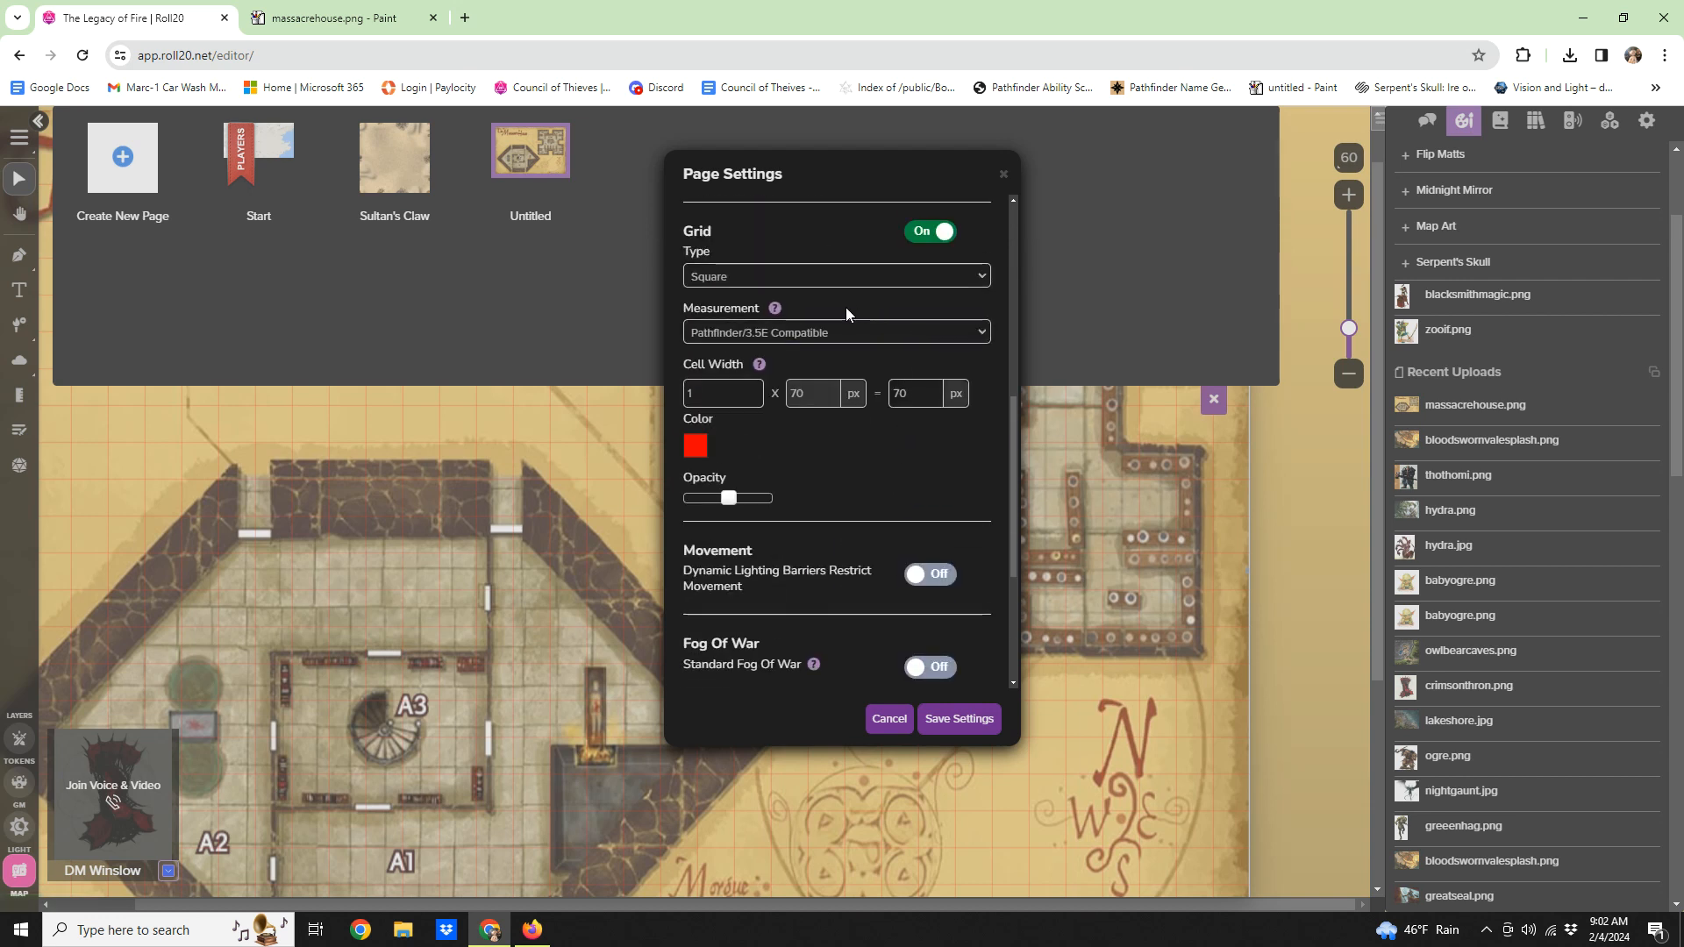
{"action": "left_click", "coordinate": [927, 231]}
{"action": "left_click", "coordinate": [965, 718]}
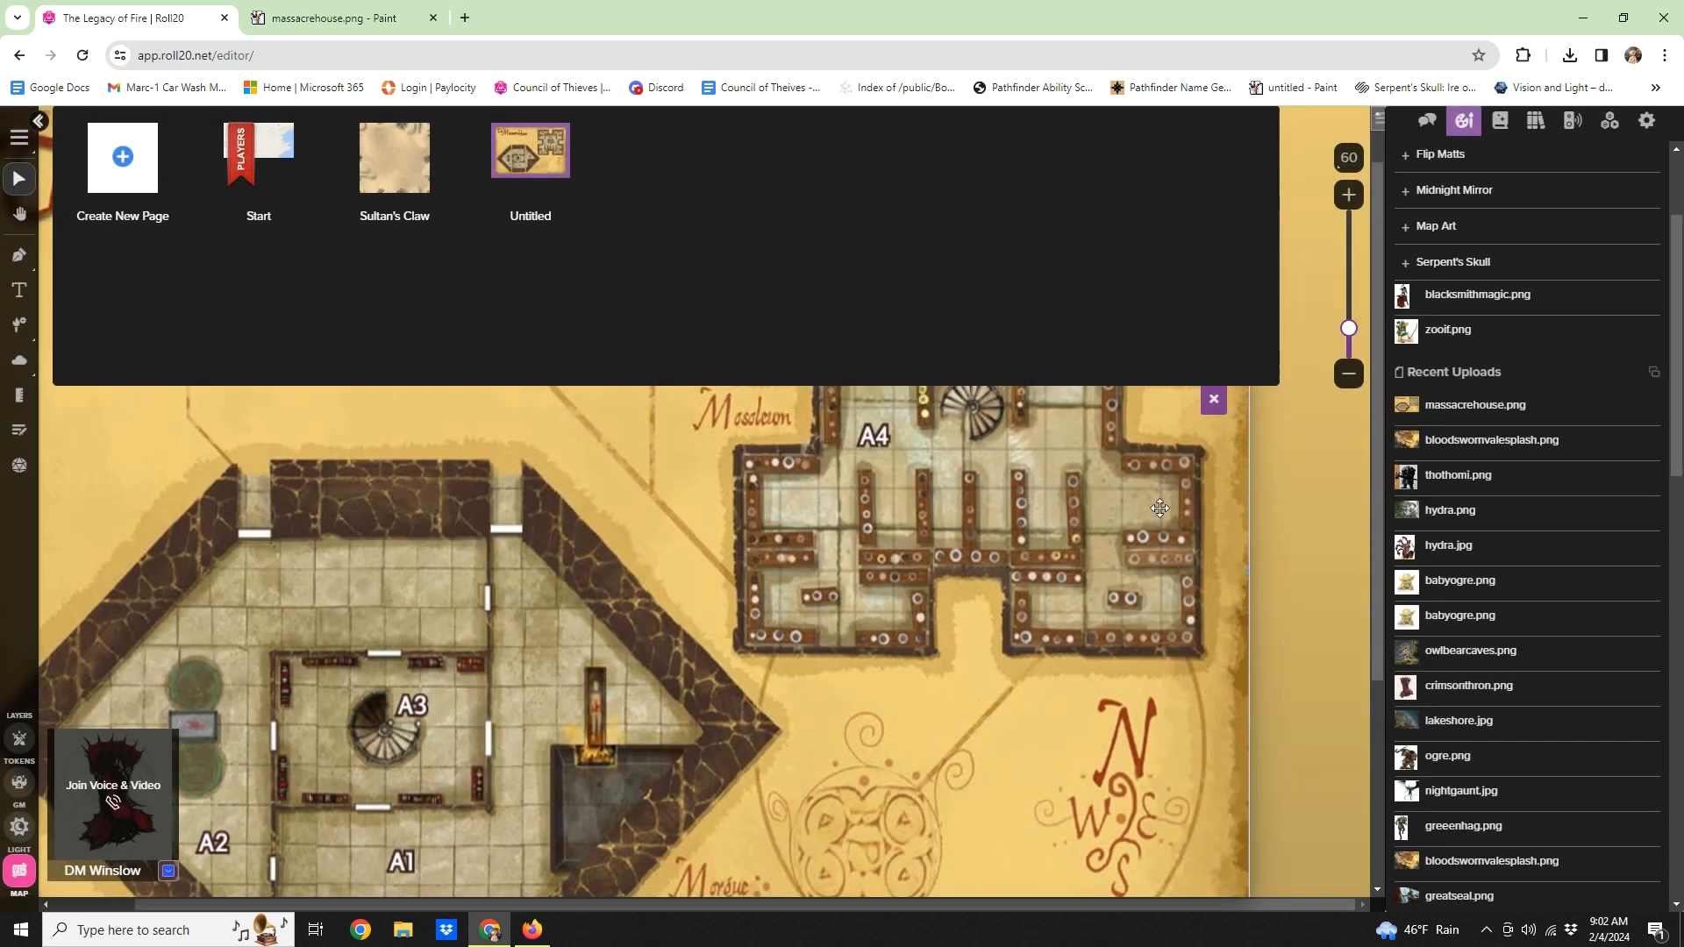
{"action": "left_click", "coordinate": [1214, 400]}
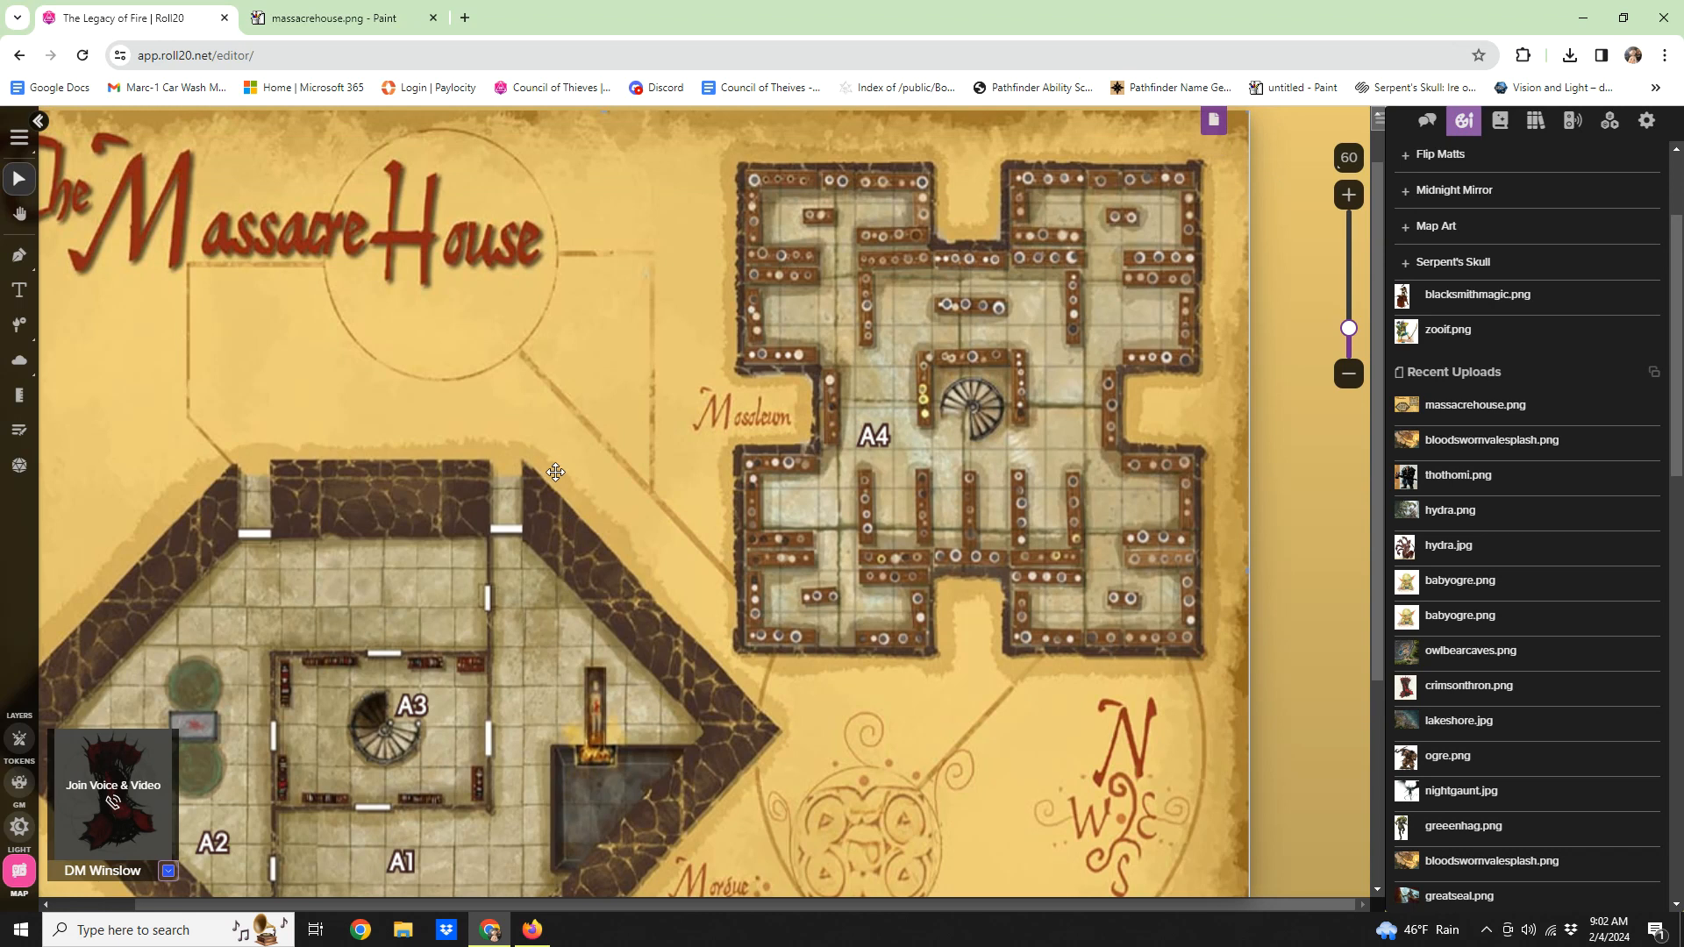
Step: Duplicate the untitled page that holds the Massacre House map
{"action": "left_click_drag", "start_coordinate": [644, 428], "coordinate": [735, 302]}
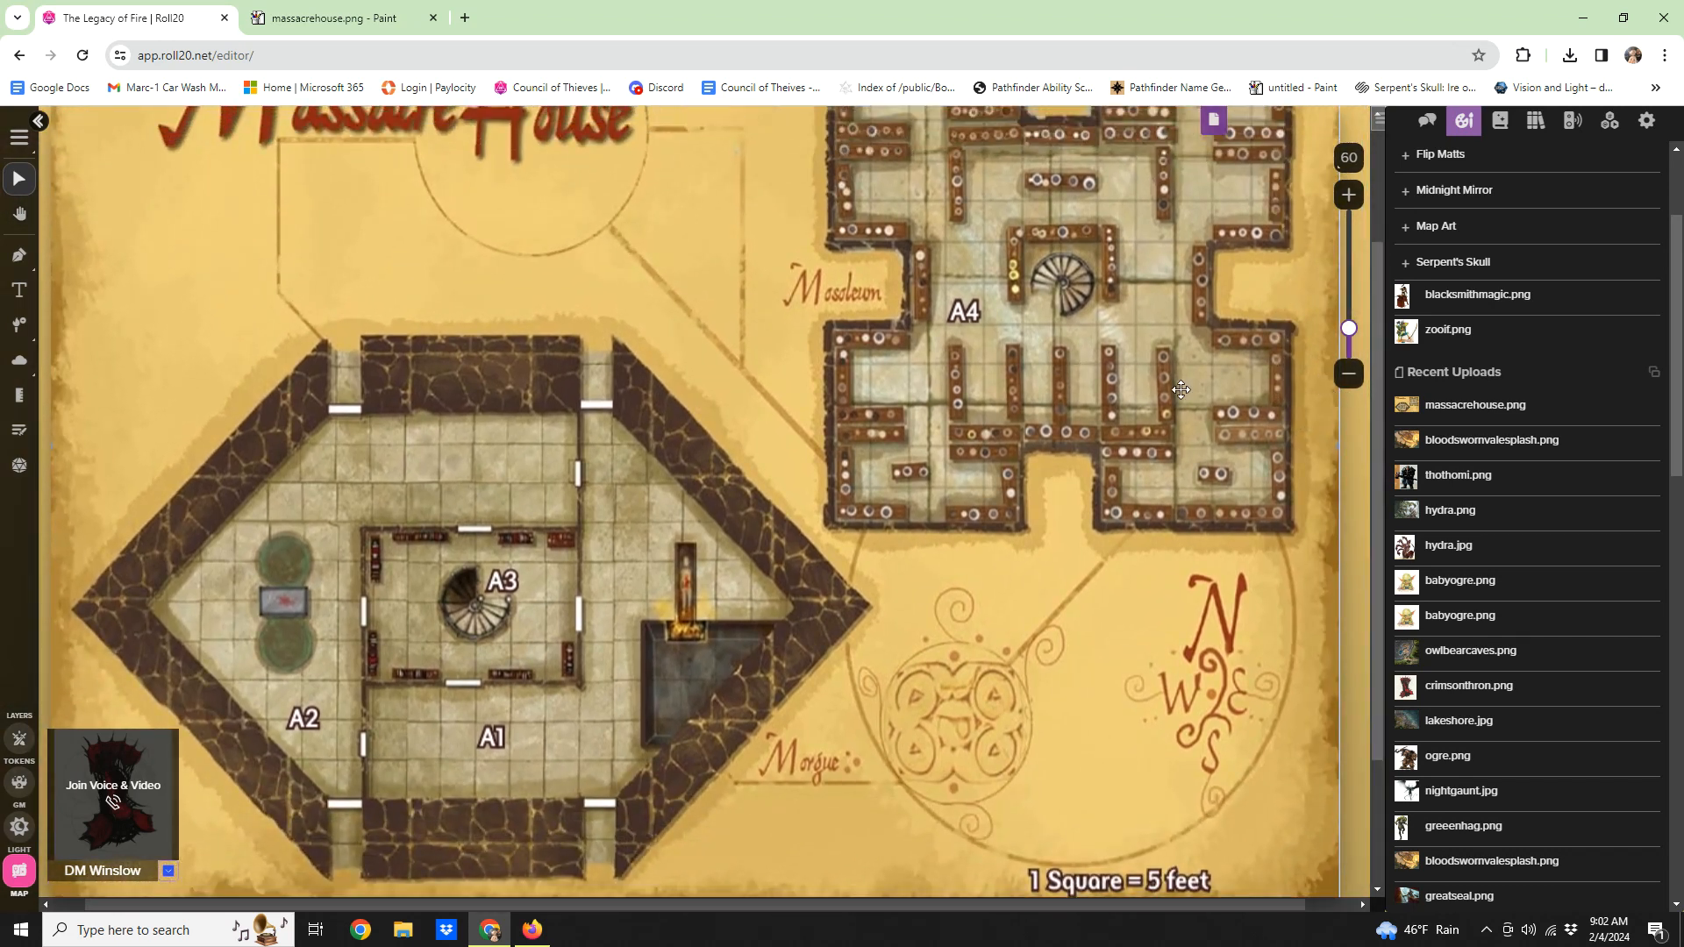
{"action": "scroll", "coordinate": [693, 376], "scroll_direction": "down", "scroll_amount": 3}
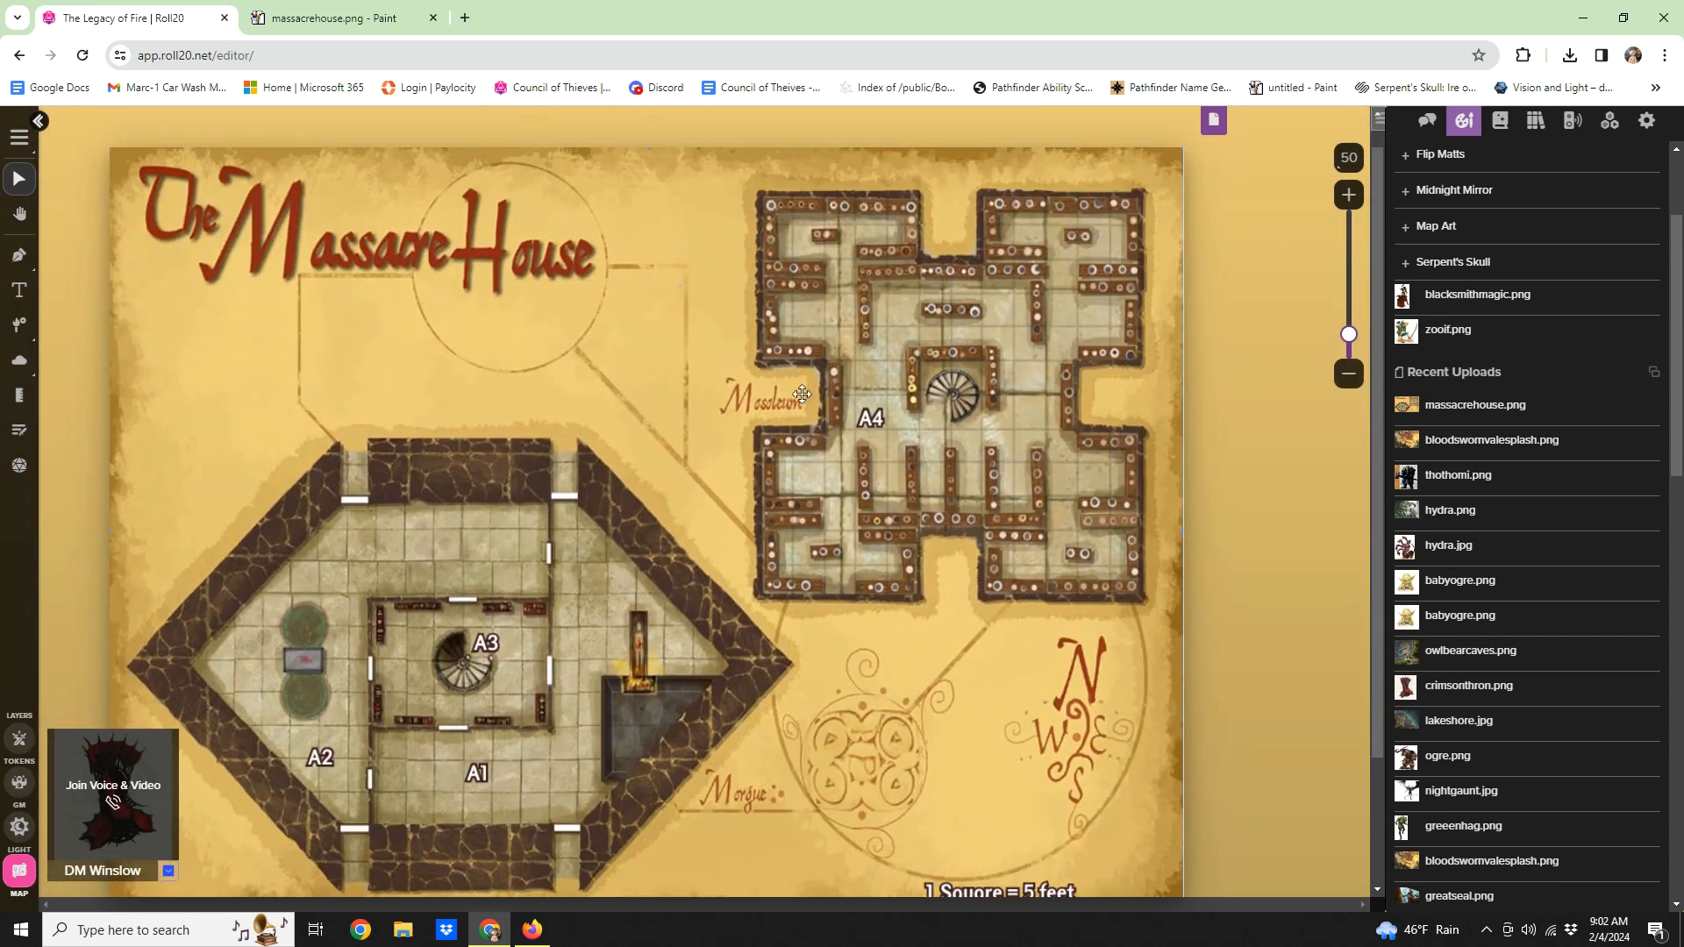
{"action": "left_click", "coordinate": [1214, 120]}
{"action": "mouse_move", "coordinate": [571, 183]}
{"action": "left_click", "coordinate": [583, 140]}
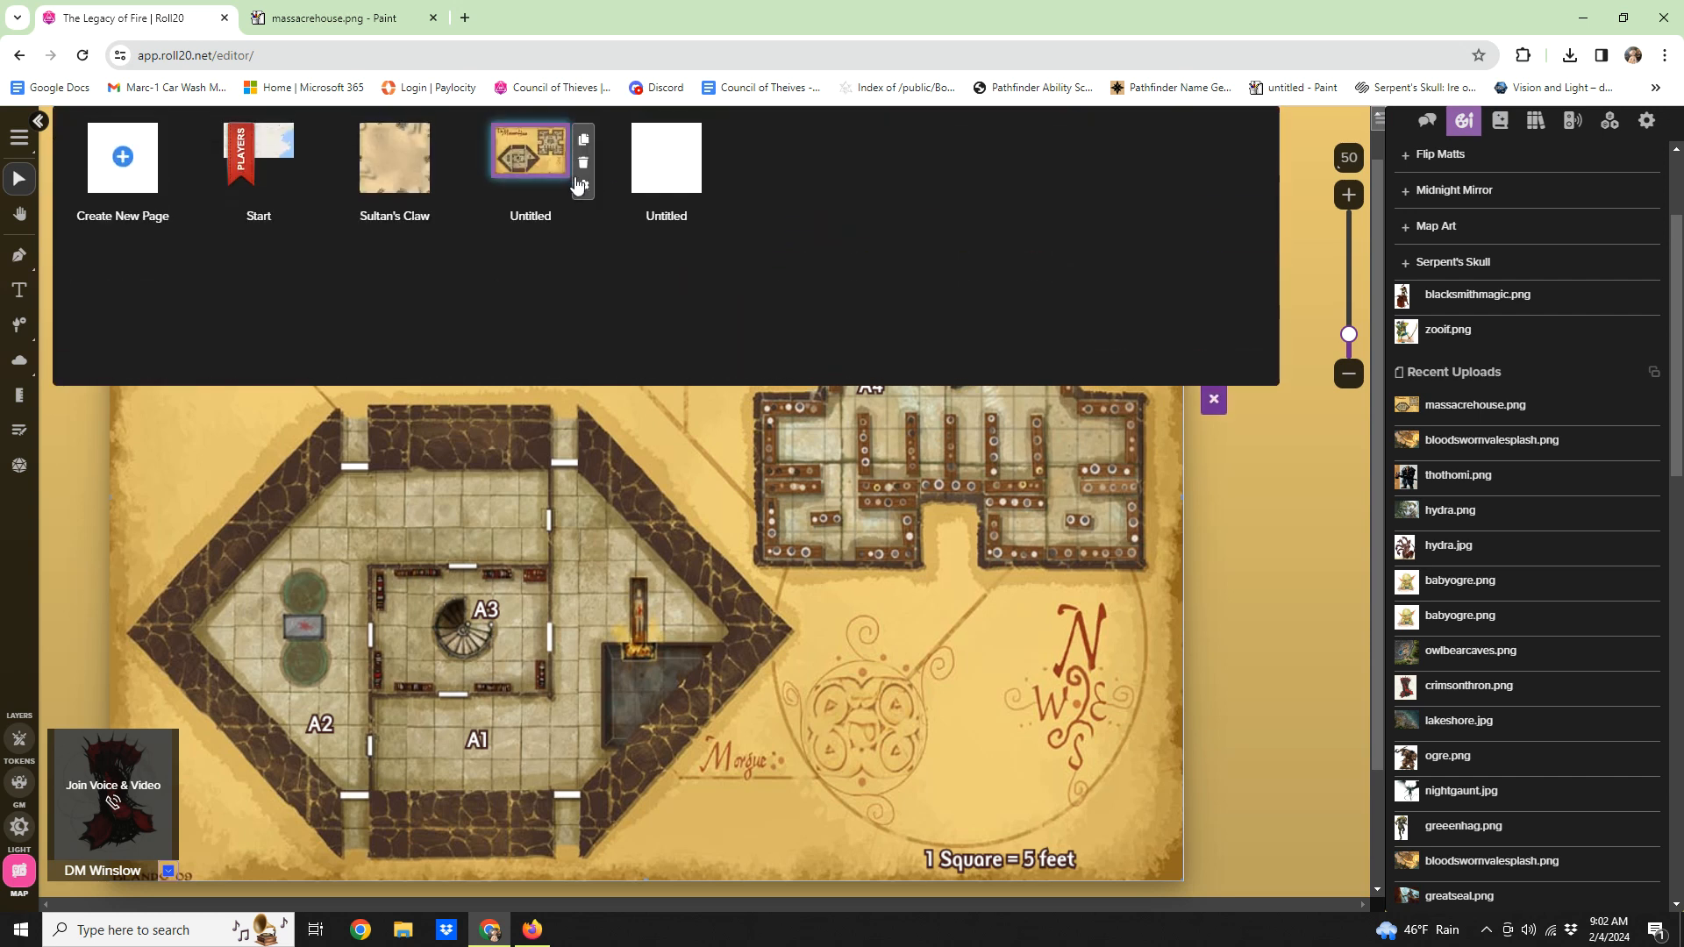
Step: Turn on Dynamic Lighting and Daylight Mode for the original Massacre House page and save the settings
{"action": "left_click", "coordinate": [583, 186]}
{"action": "left_click", "coordinate": [825, 218]}
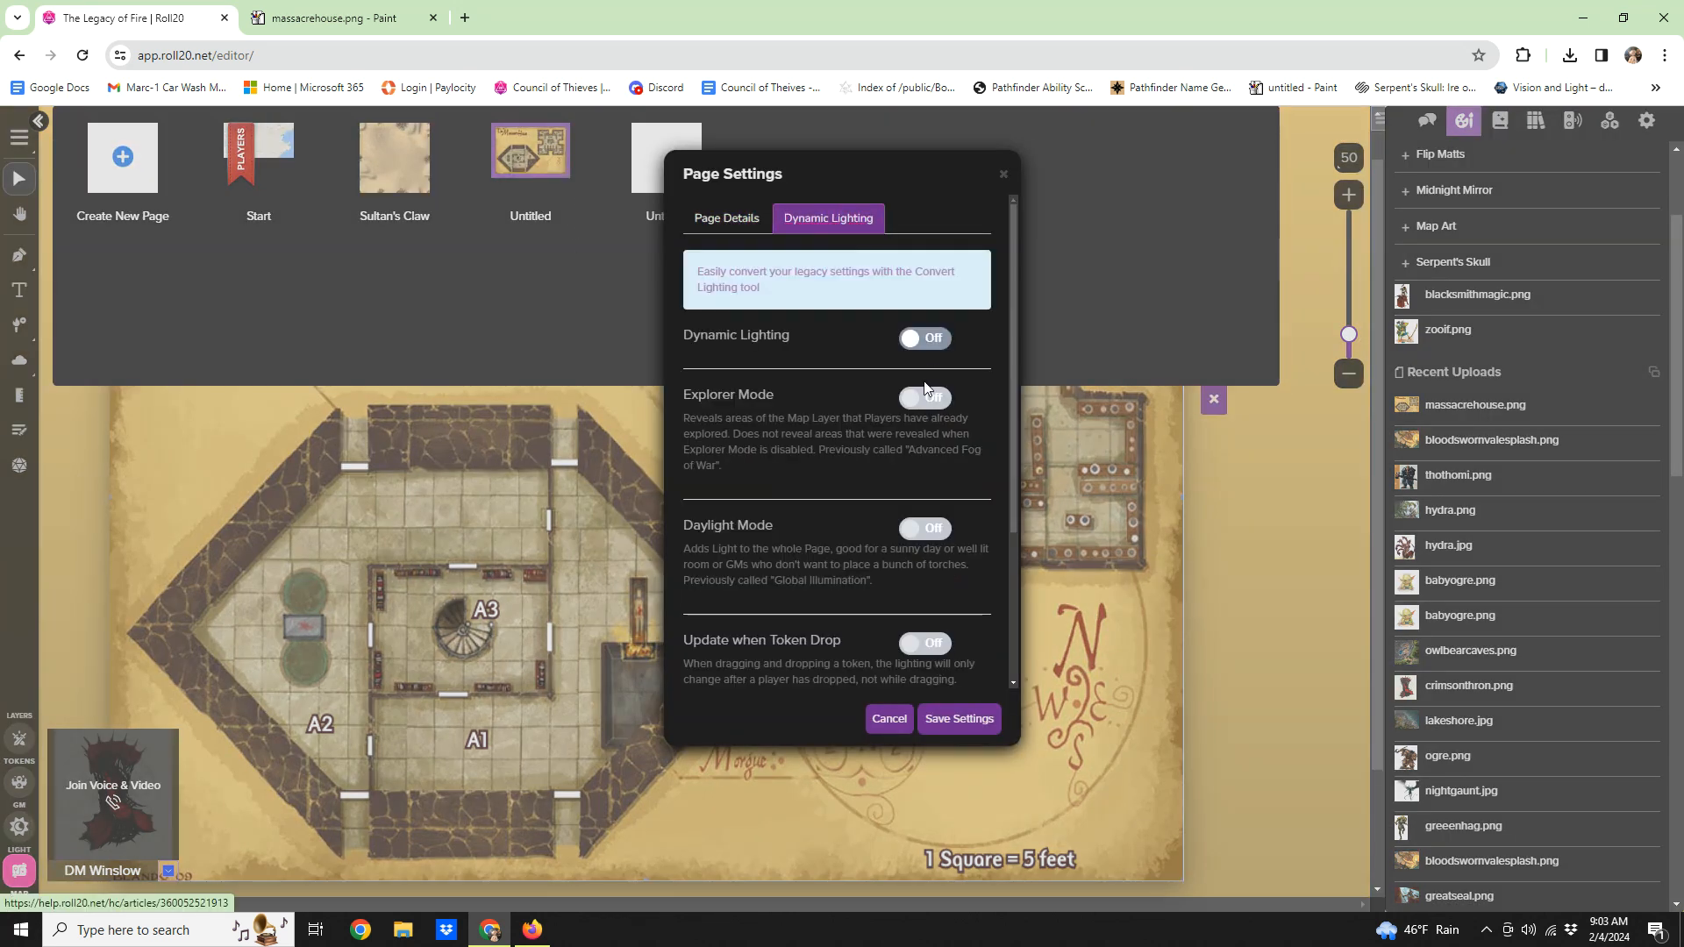
{"action": "left_click", "coordinate": [931, 335]}
{"action": "scroll", "coordinate": [919, 435], "scroll_direction": "down", "scroll_amount": 1}
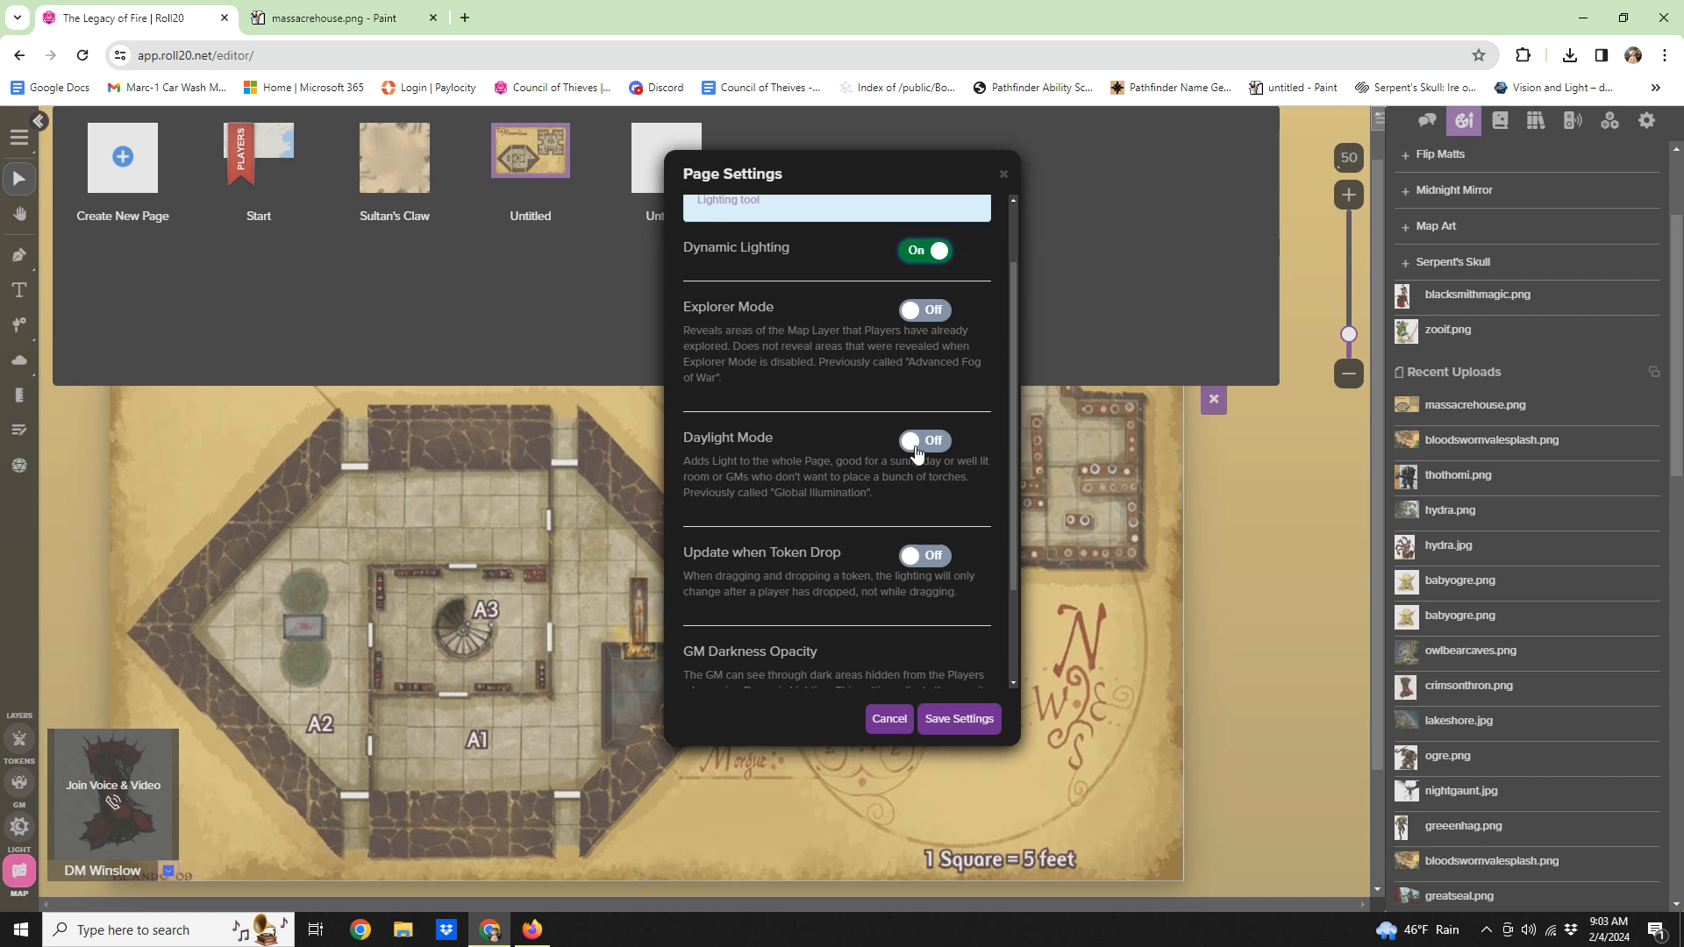
{"action": "left_click", "coordinate": [916, 441]}
{"action": "scroll", "coordinate": [919, 503], "scroll_direction": "down", "scroll_amount": 2}
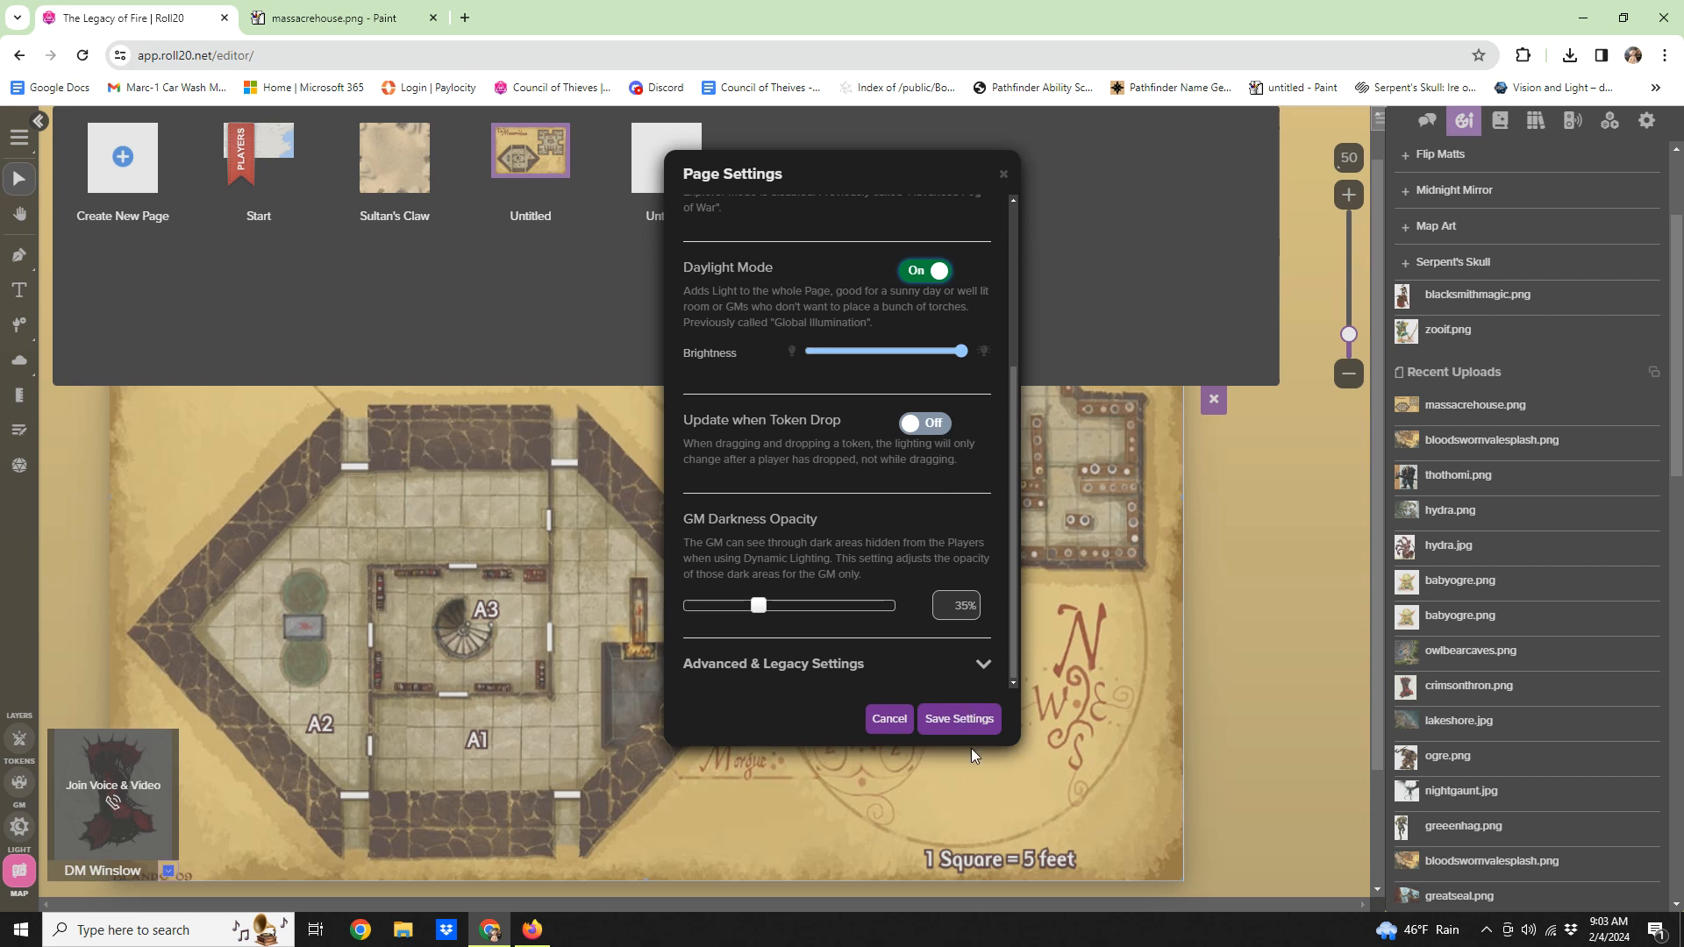
{"action": "left_click", "coordinate": [962, 721]}
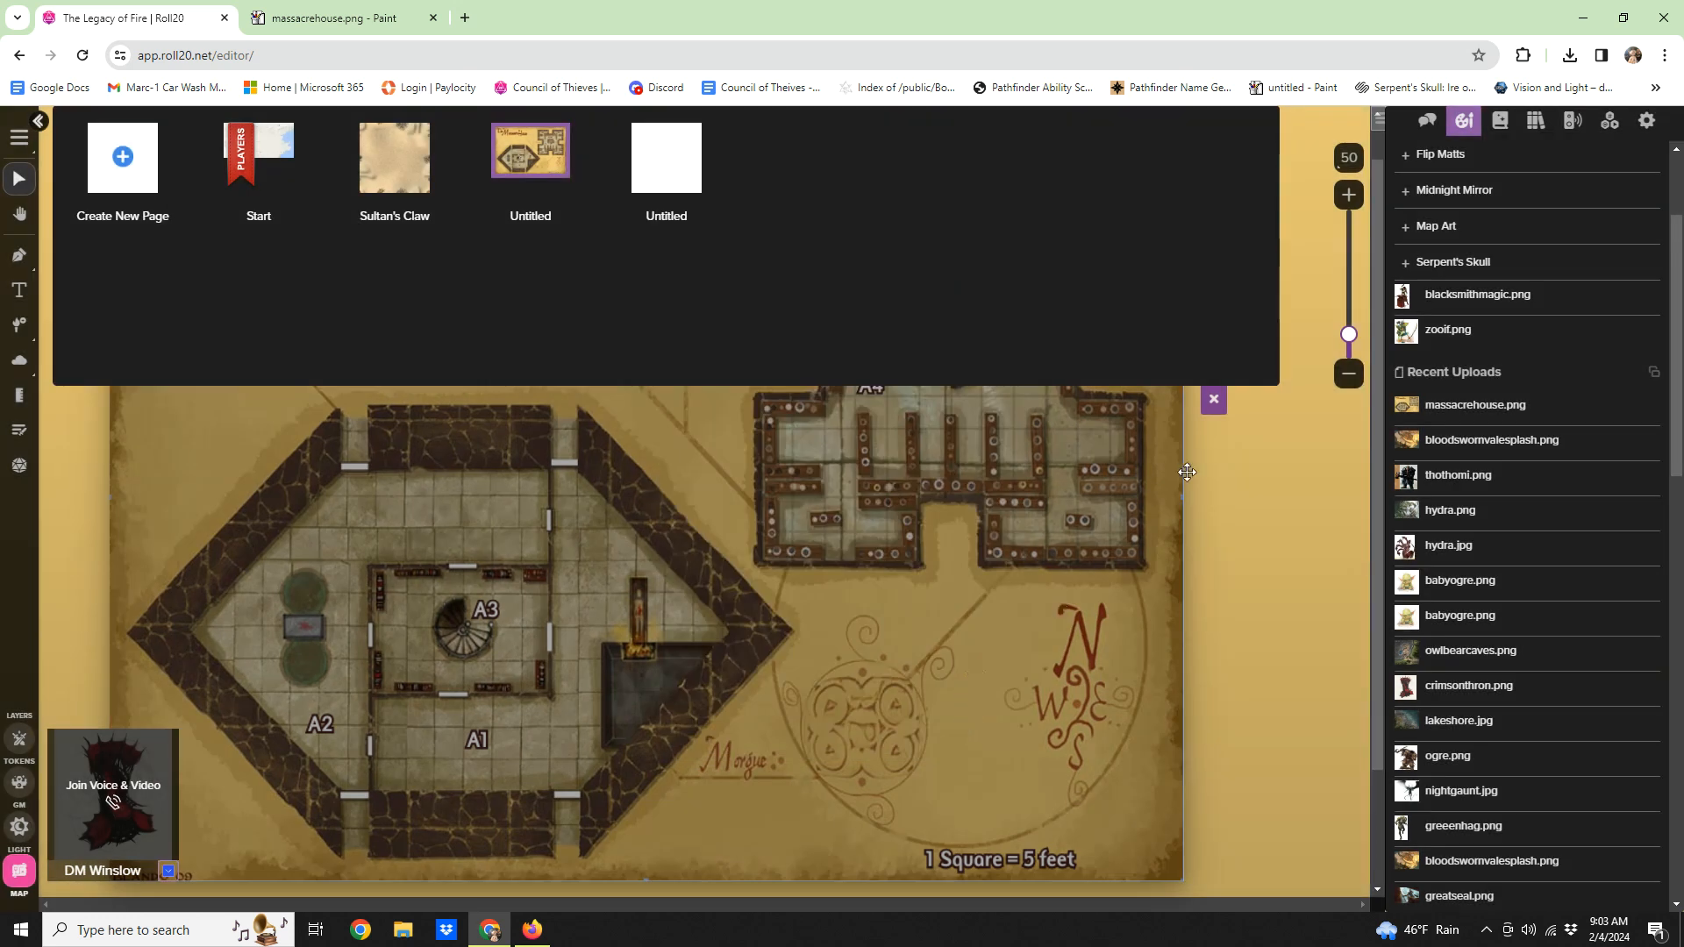
{"action": "left_click", "coordinate": [1215, 401]}
Step: Switch to the lighting layer with the drawing tool active and set the wall colour to red (#ff0000)
{"action": "scroll", "coordinate": [1357, 188], "scroll_direction": "down", "scroll_amount": 2}
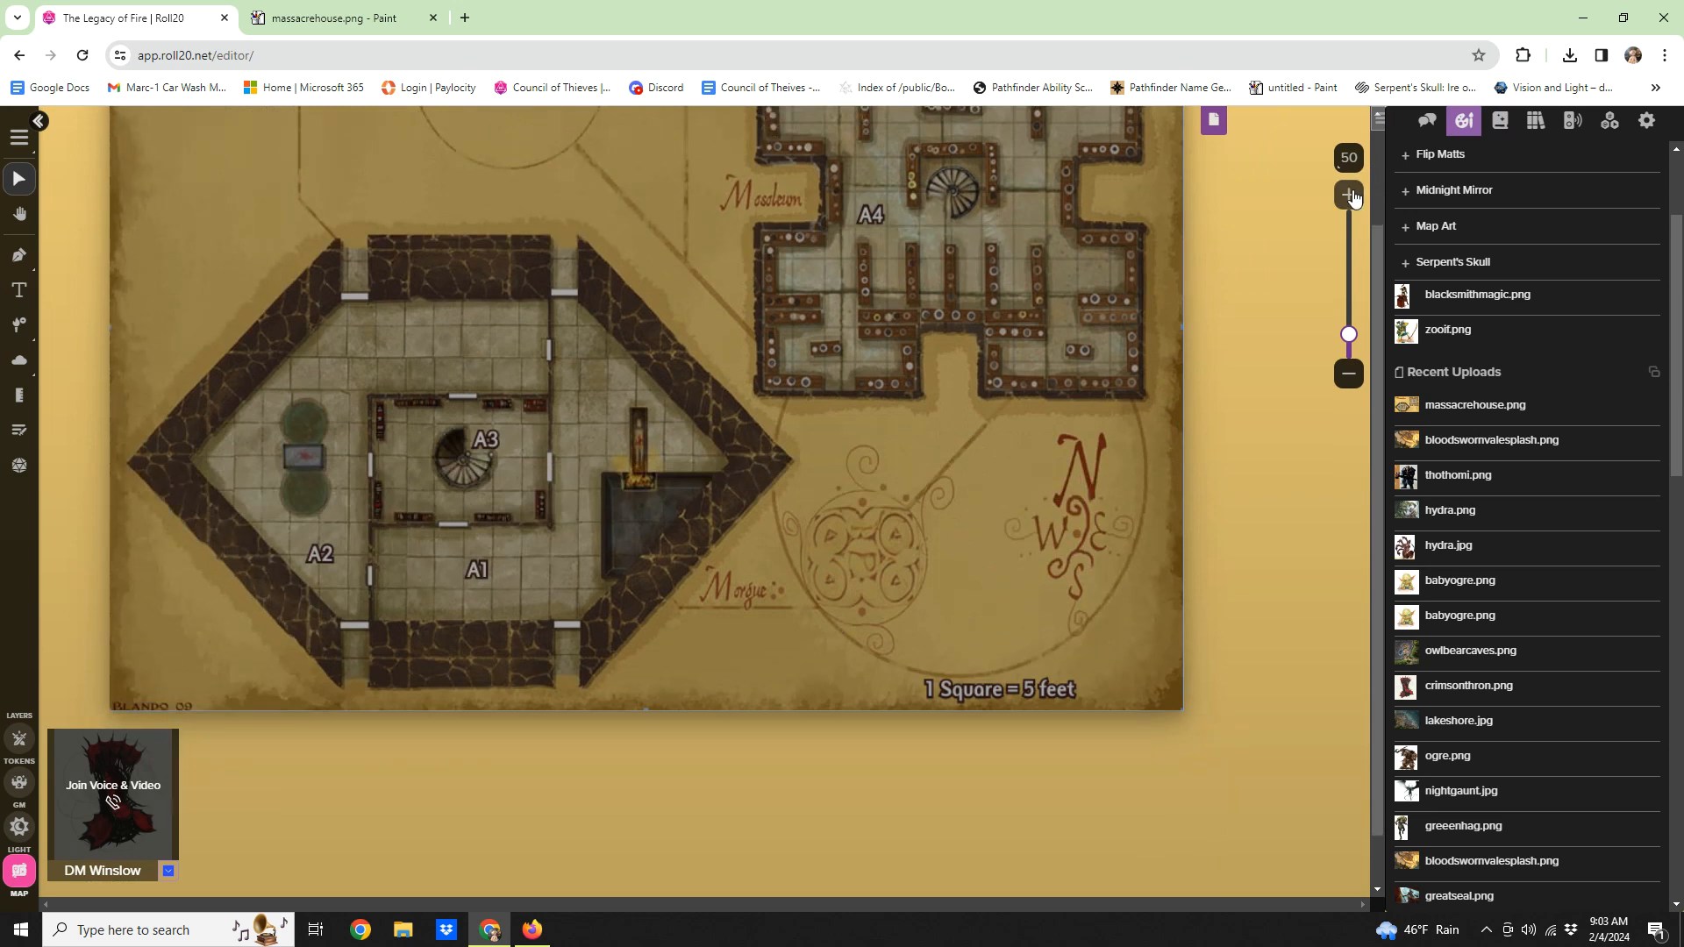
{"action": "left_click", "coordinate": [1349, 194]}
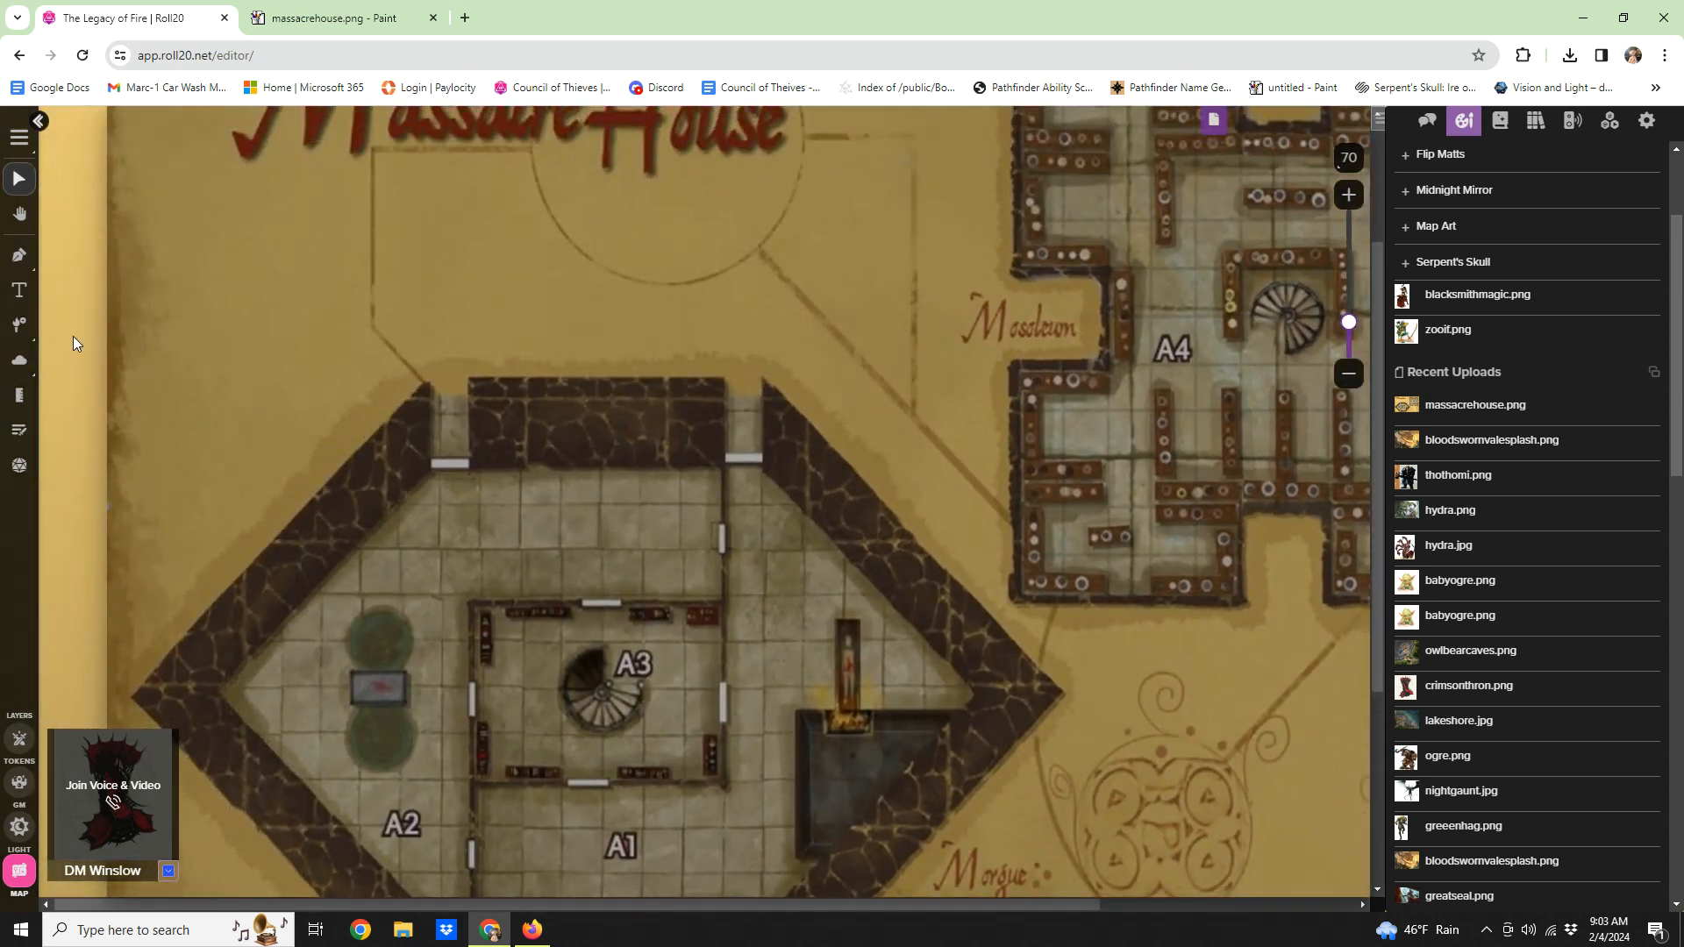
{"action": "left_click", "coordinate": [20, 256]}
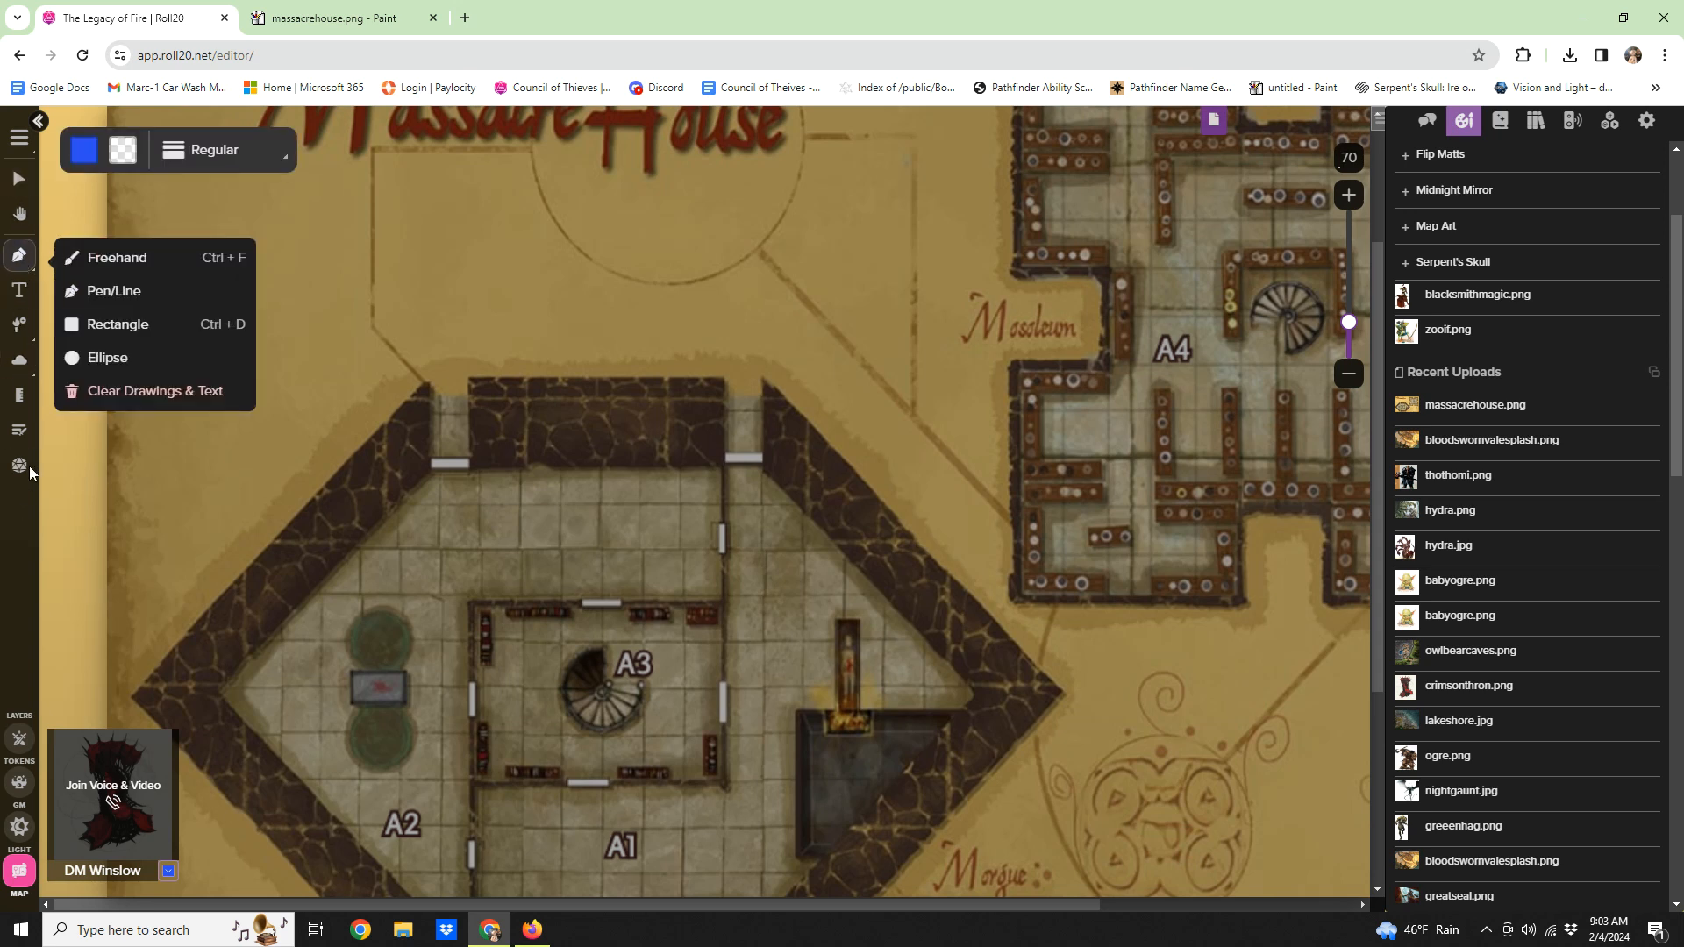
{"action": "left_click", "coordinate": [19, 830]}
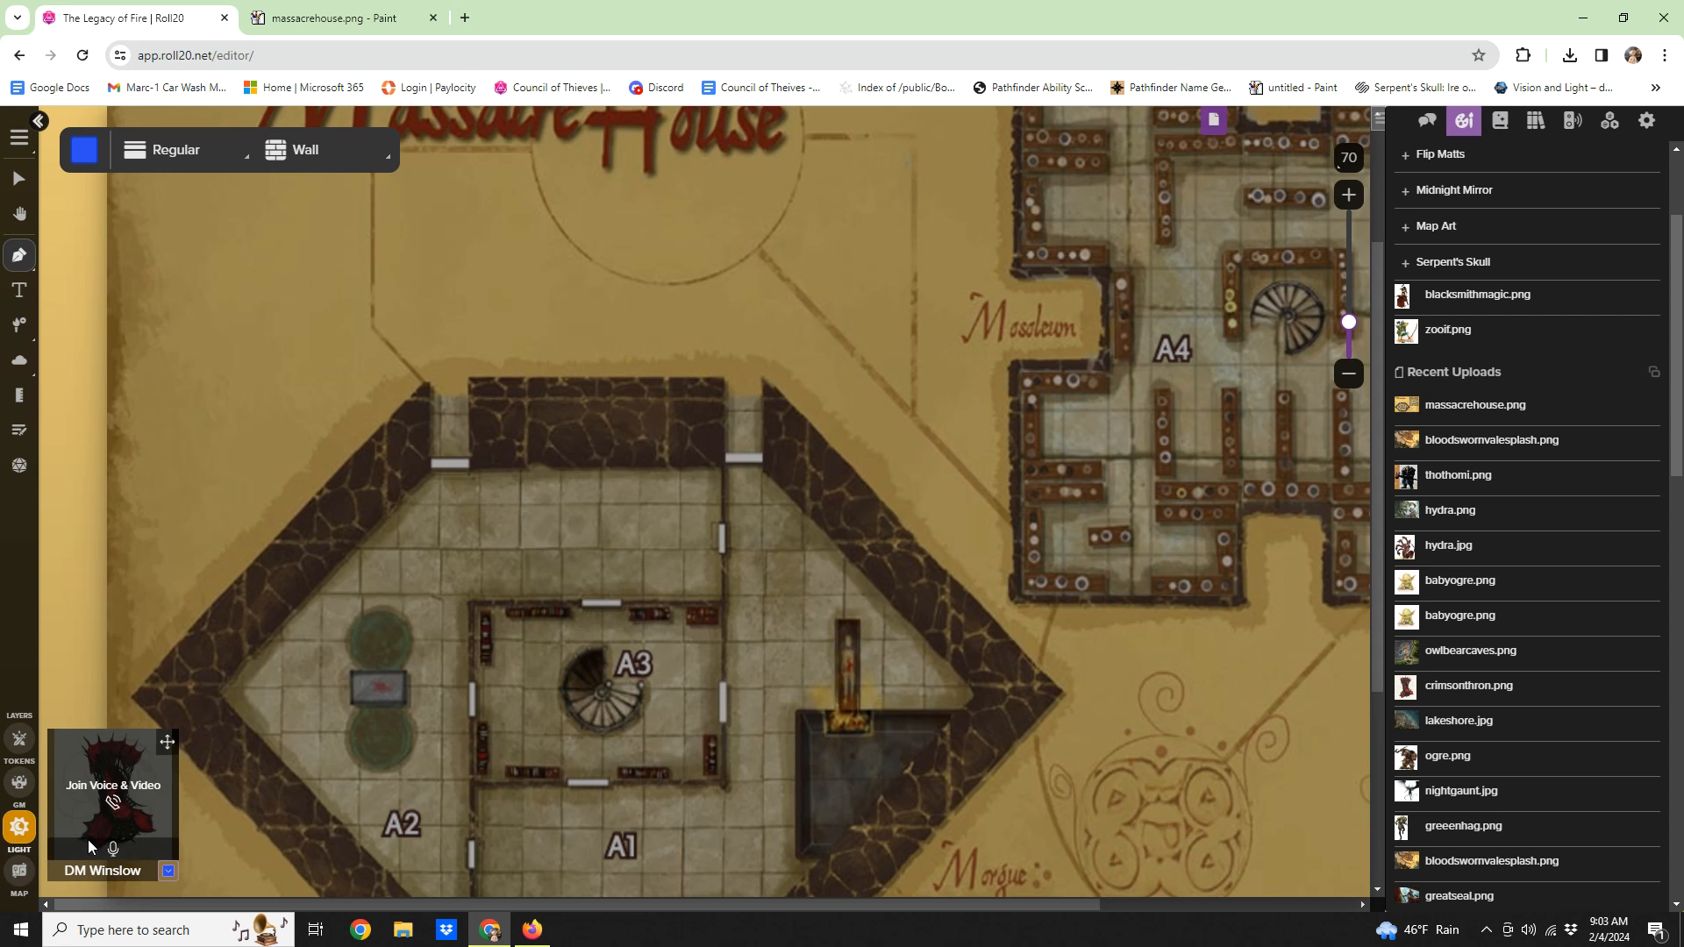
{"action": "left_click", "coordinate": [84, 150]}
{"action": "left_click", "coordinate": [274, 205]}
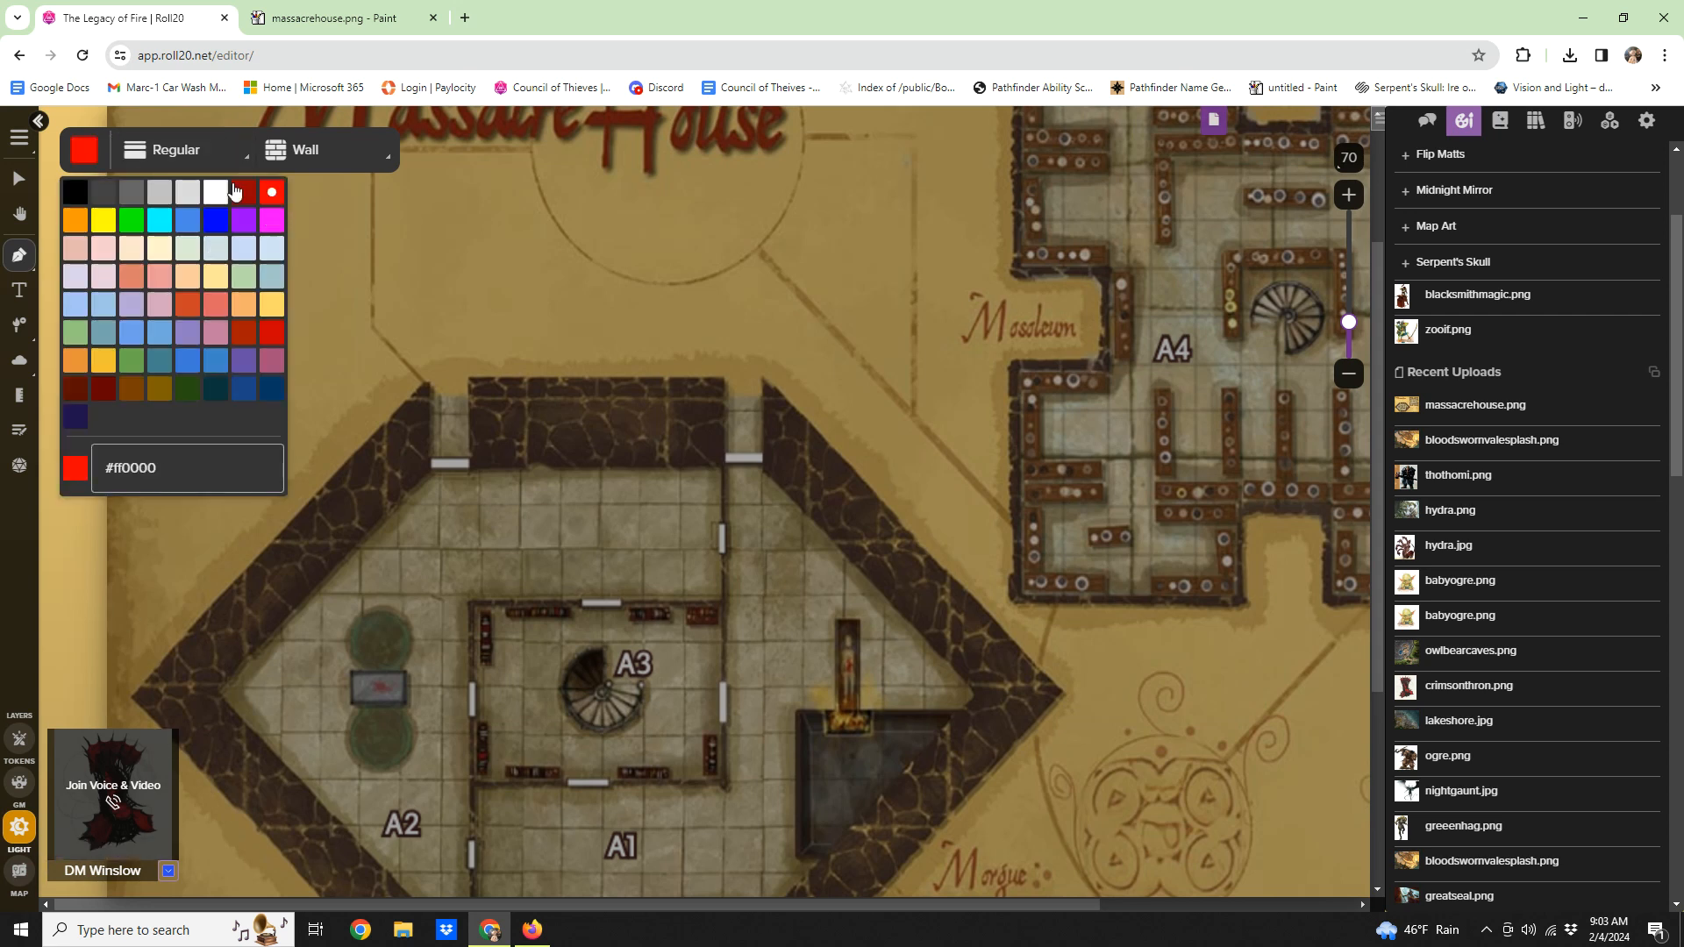
{"action": "left_click", "coordinate": [355, 161]}
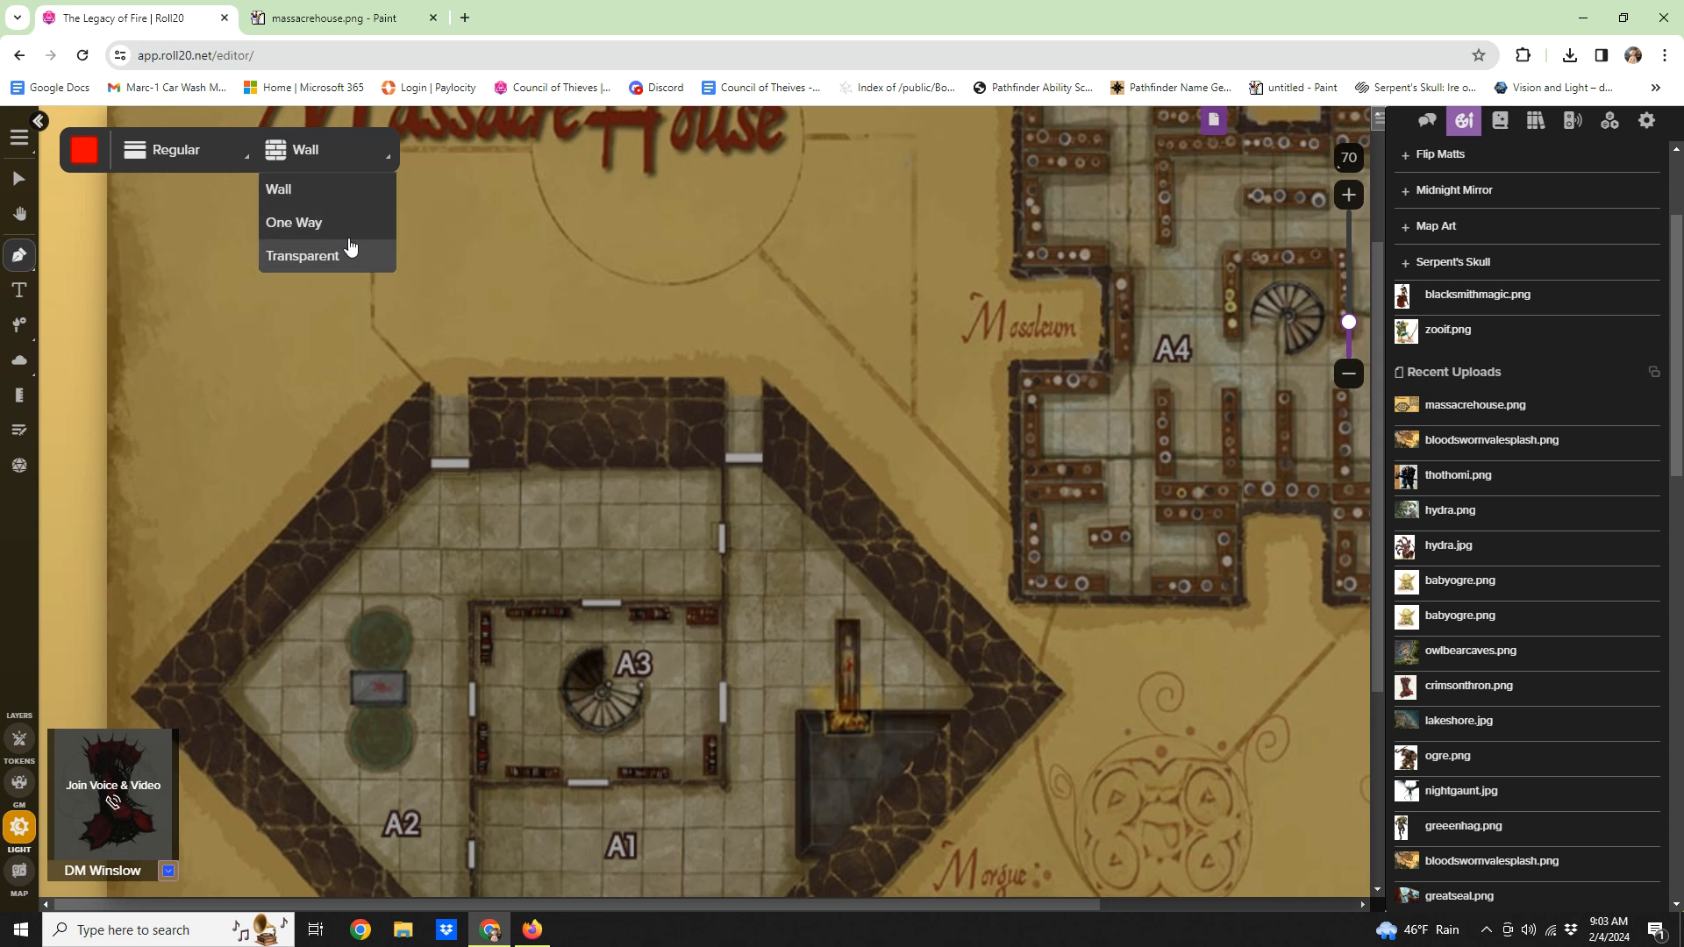
{"action": "scroll", "coordinate": [985, 498], "scroll_direction": "down", "scroll_amount": 1}
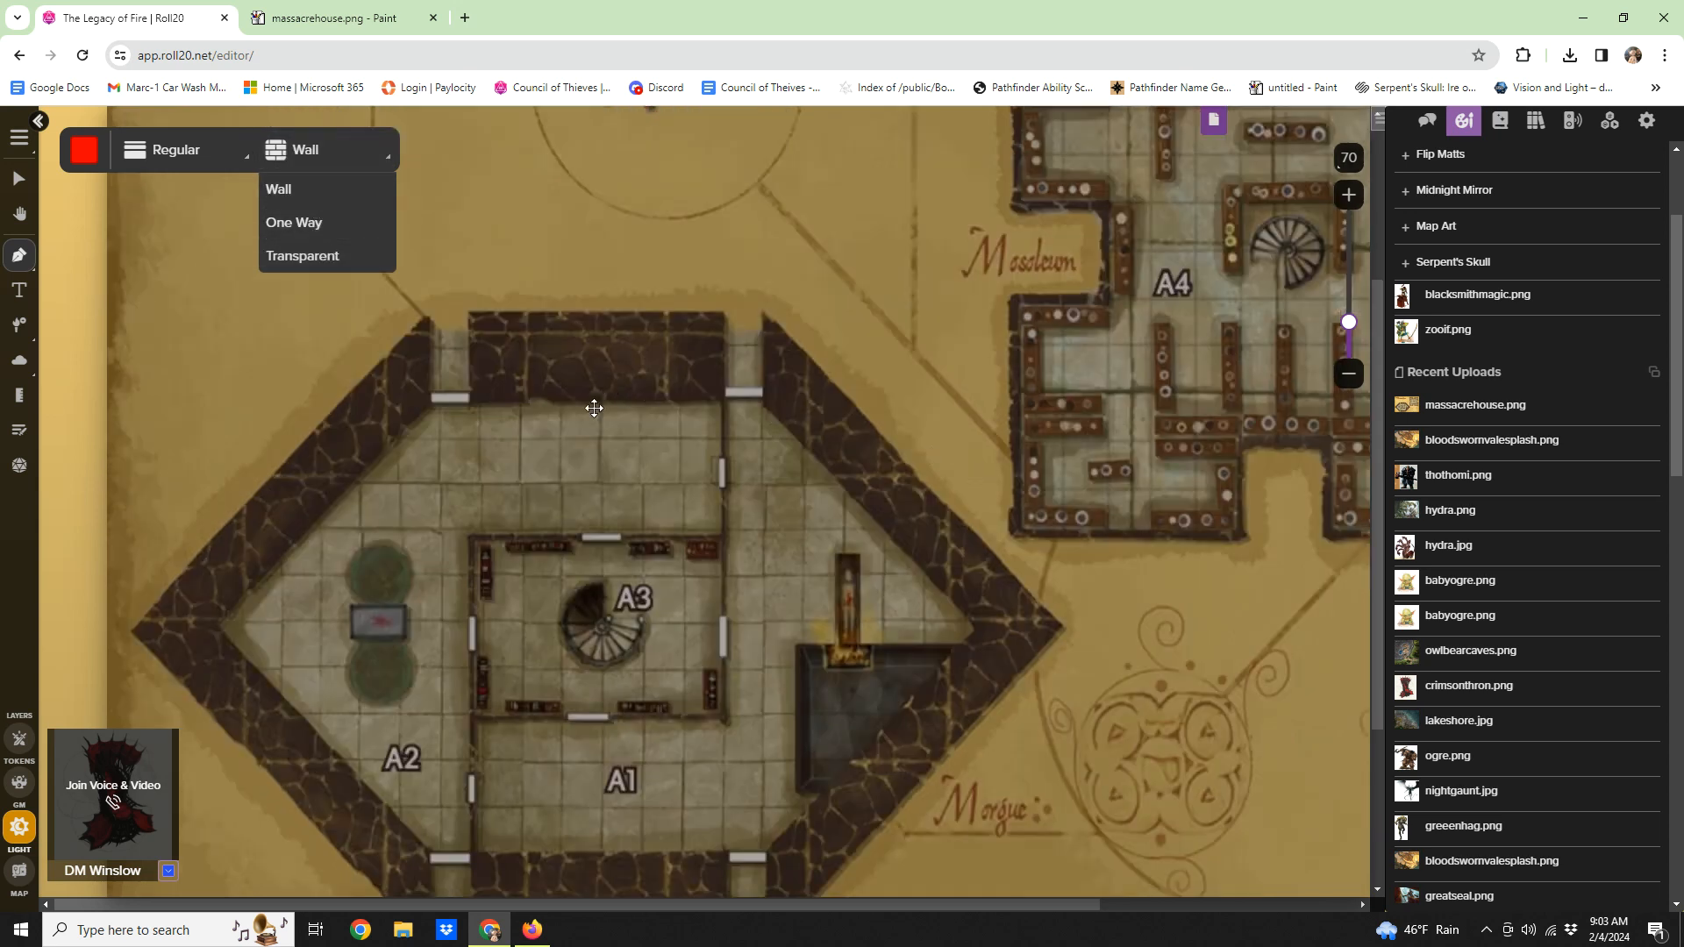
Step: Draw a straight wall with the Pen/Line tool along the morgue's north wall, between its two northern doors
{"action": "left_click", "coordinate": [1349, 194]}
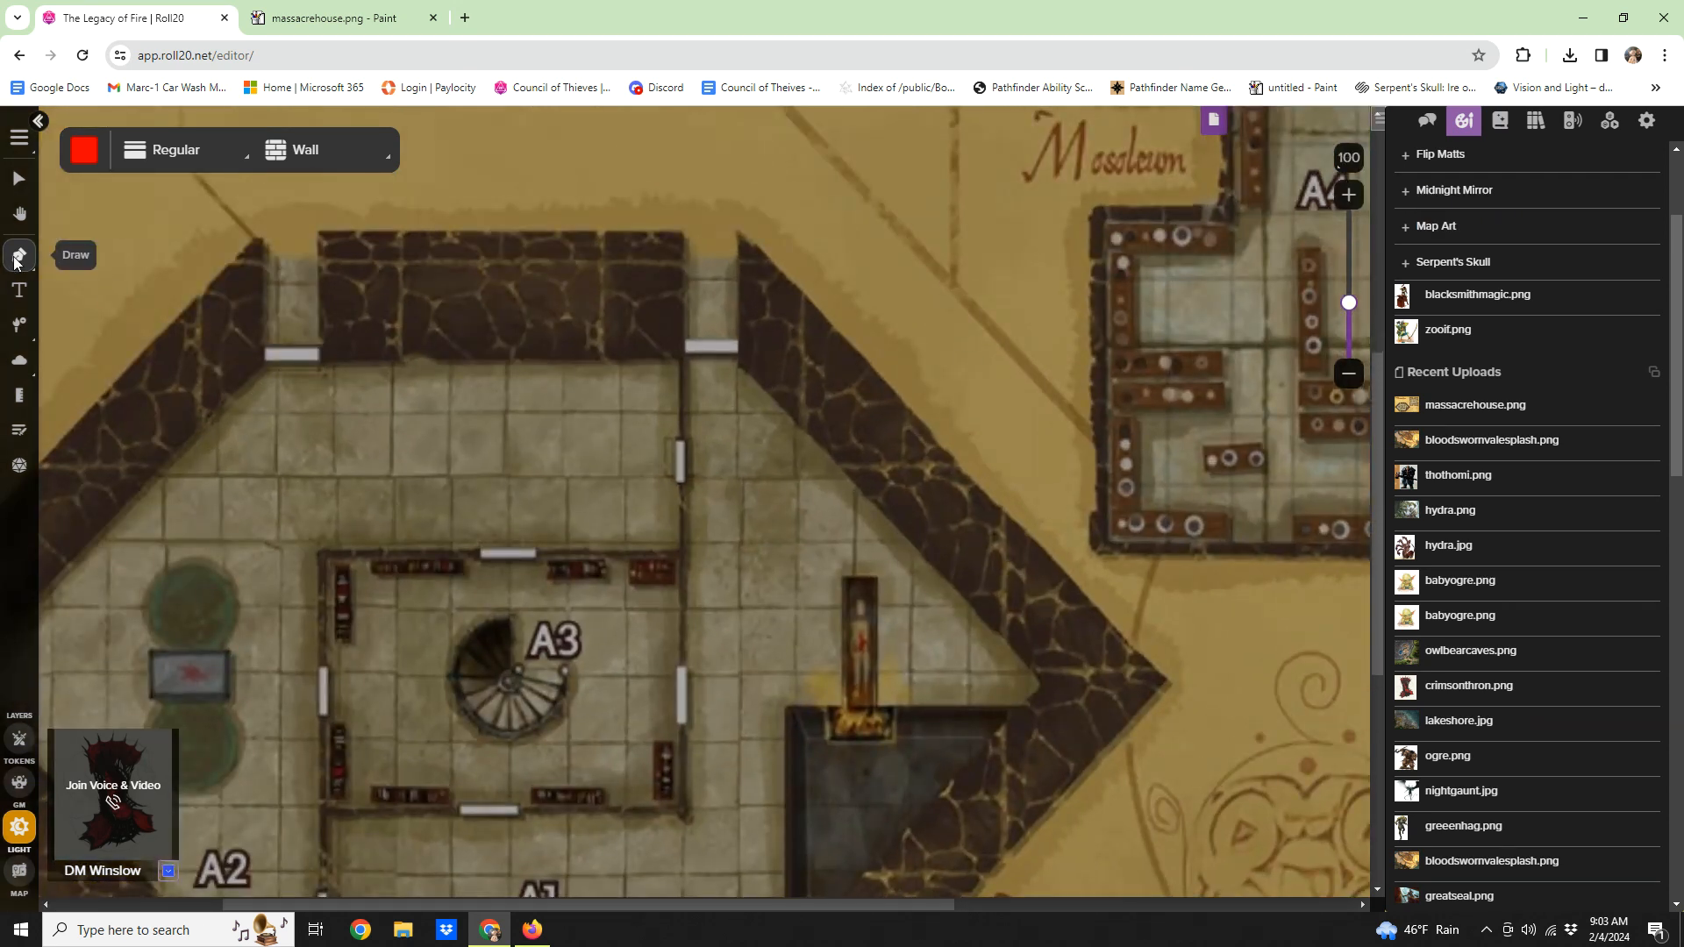
{"action": "mouse_move", "coordinate": [18, 262]}
{"action": "left_click", "coordinate": [70, 289]}
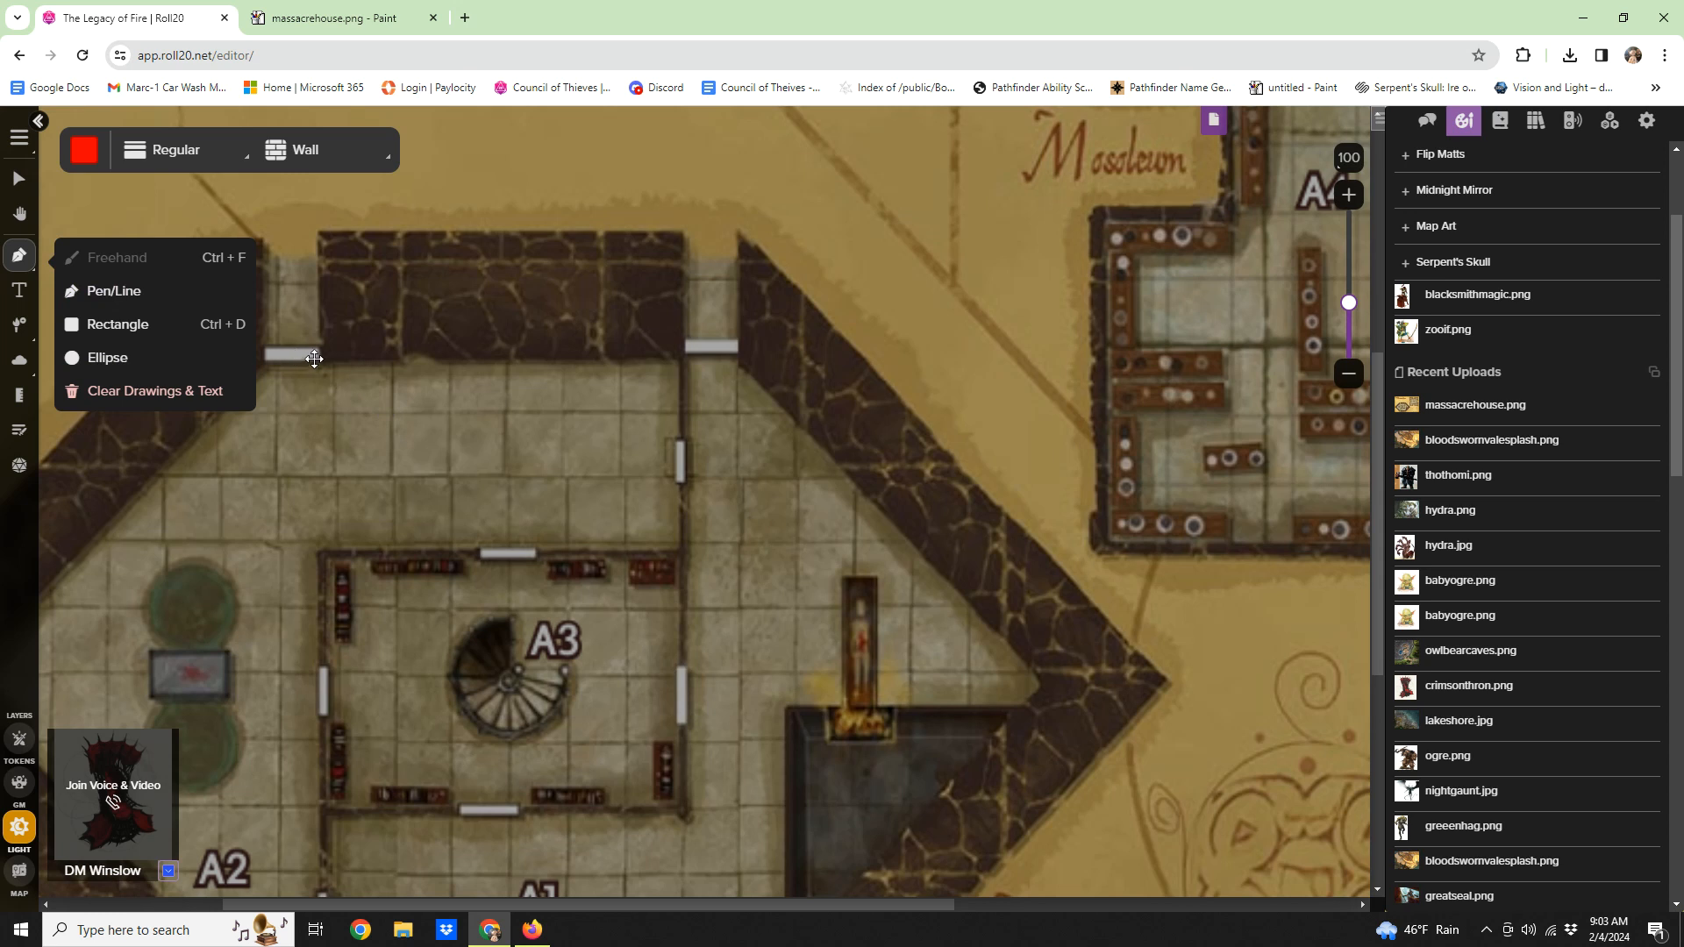
{"action": "left_click", "coordinate": [688, 343]}
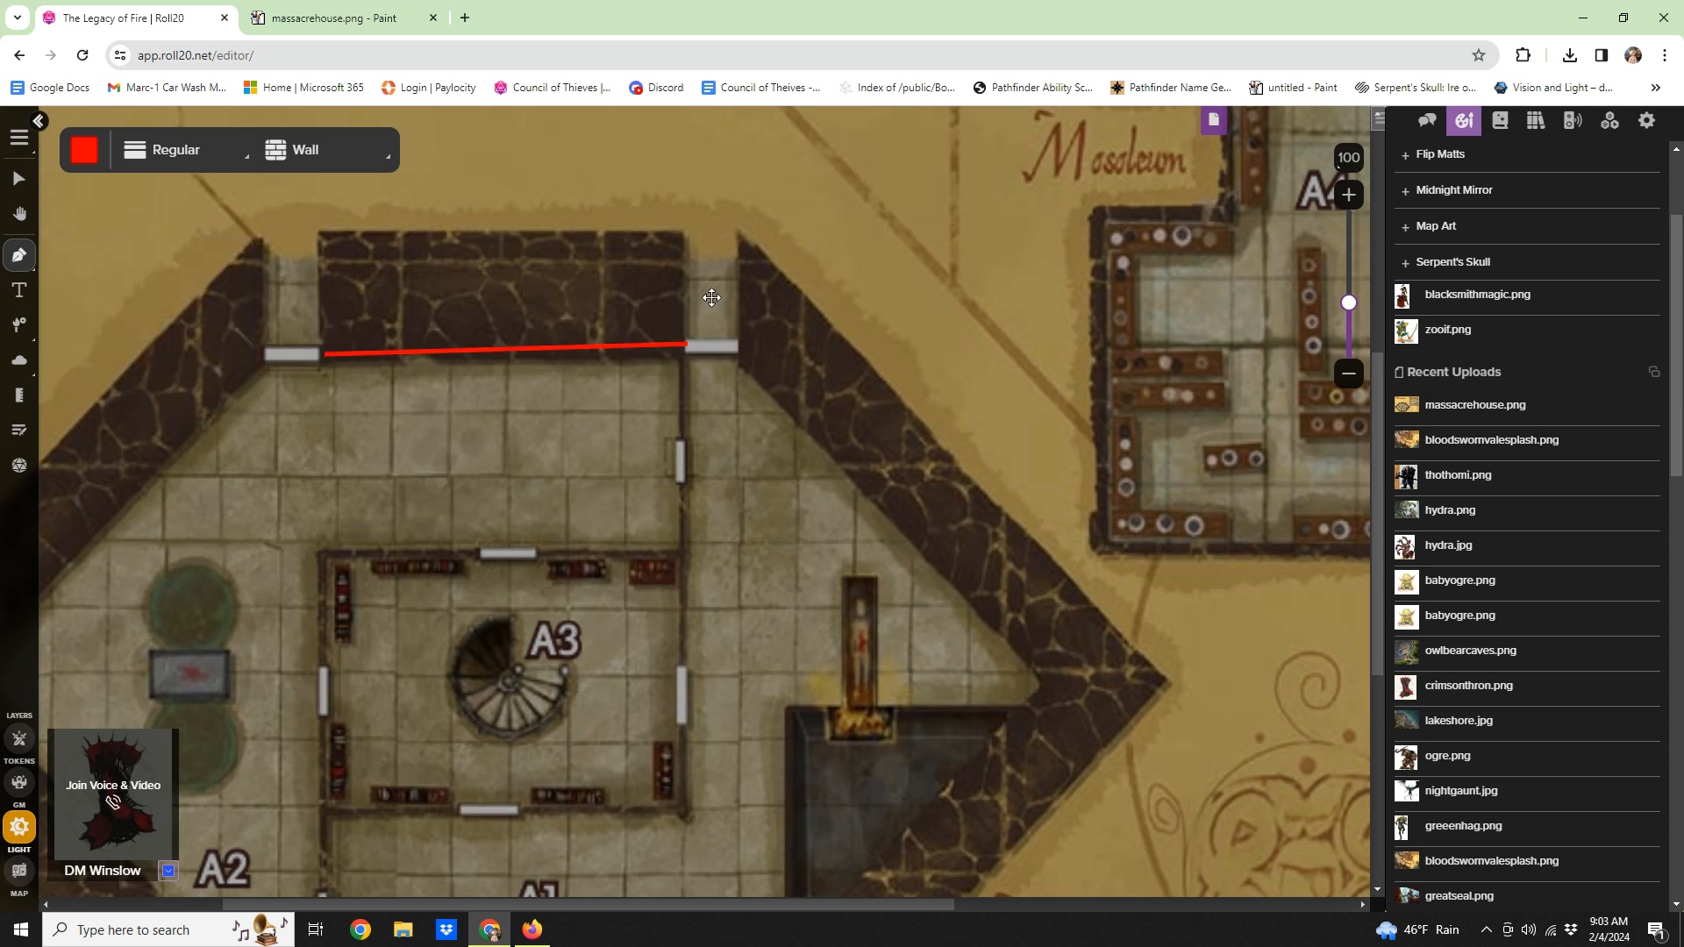
{"action": "right_click", "coordinate": [688, 270]}
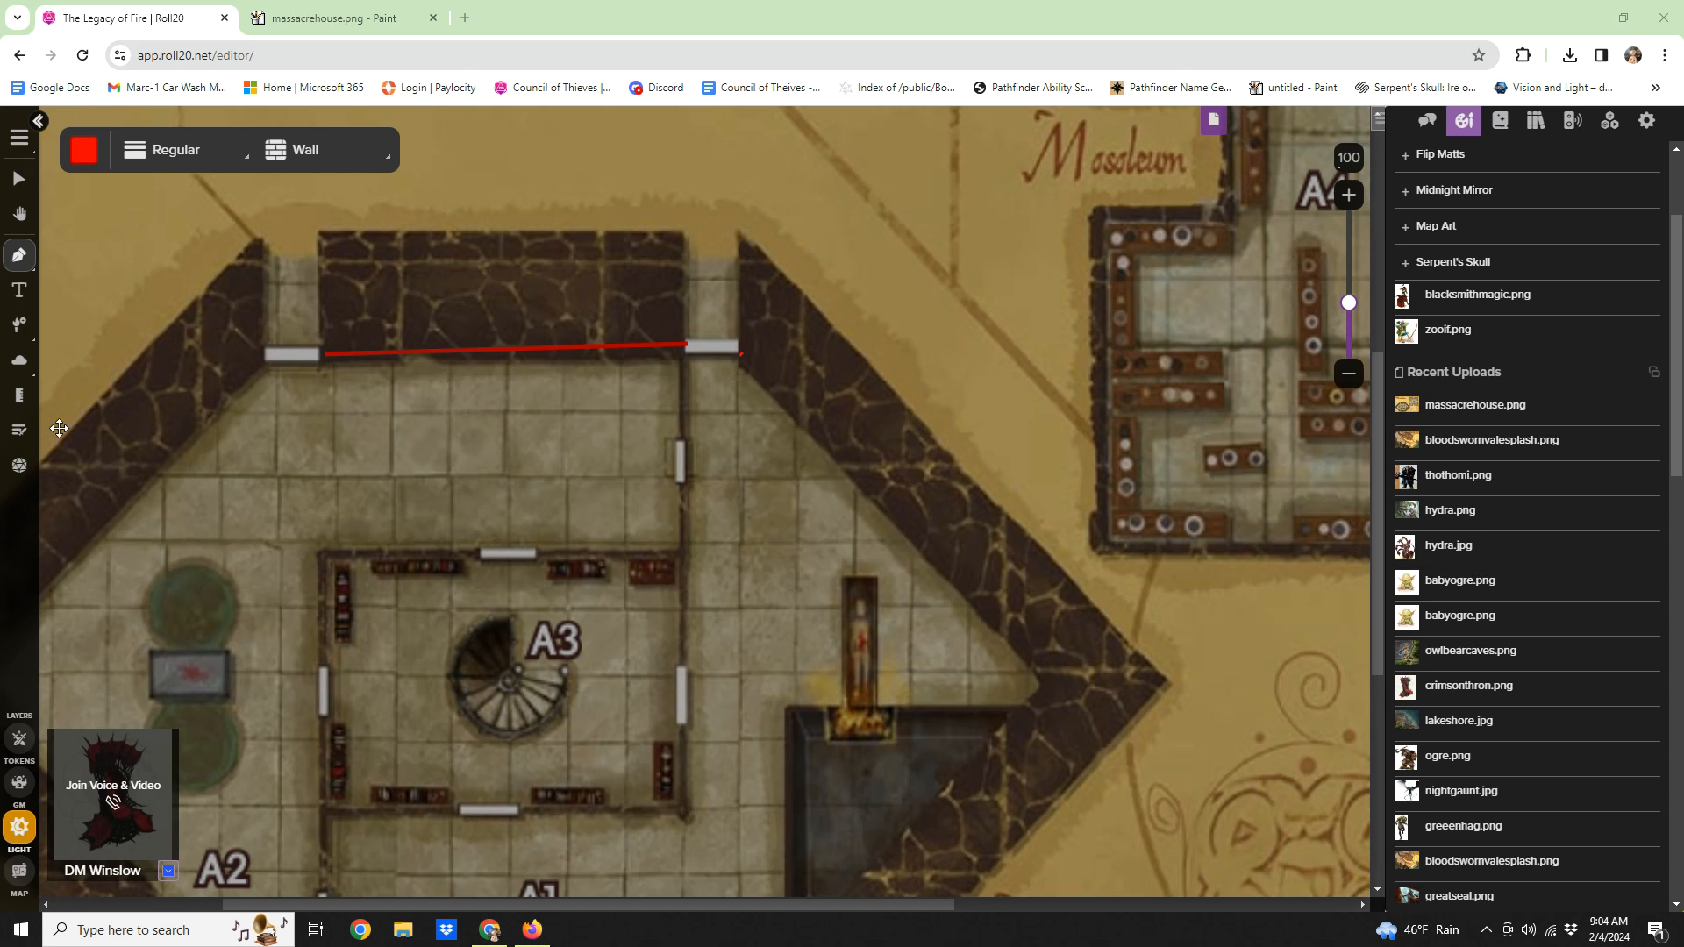
Step: Draw a wall along the morgue's two eastern diagonal sides, from the northeast exit door to the southeast exit door
{"action": "scroll", "coordinate": [693, 359], "scroll_direction": "down", "scroll_amount": 2}
{"action": "left_click", "coordinate": [739, 218]}
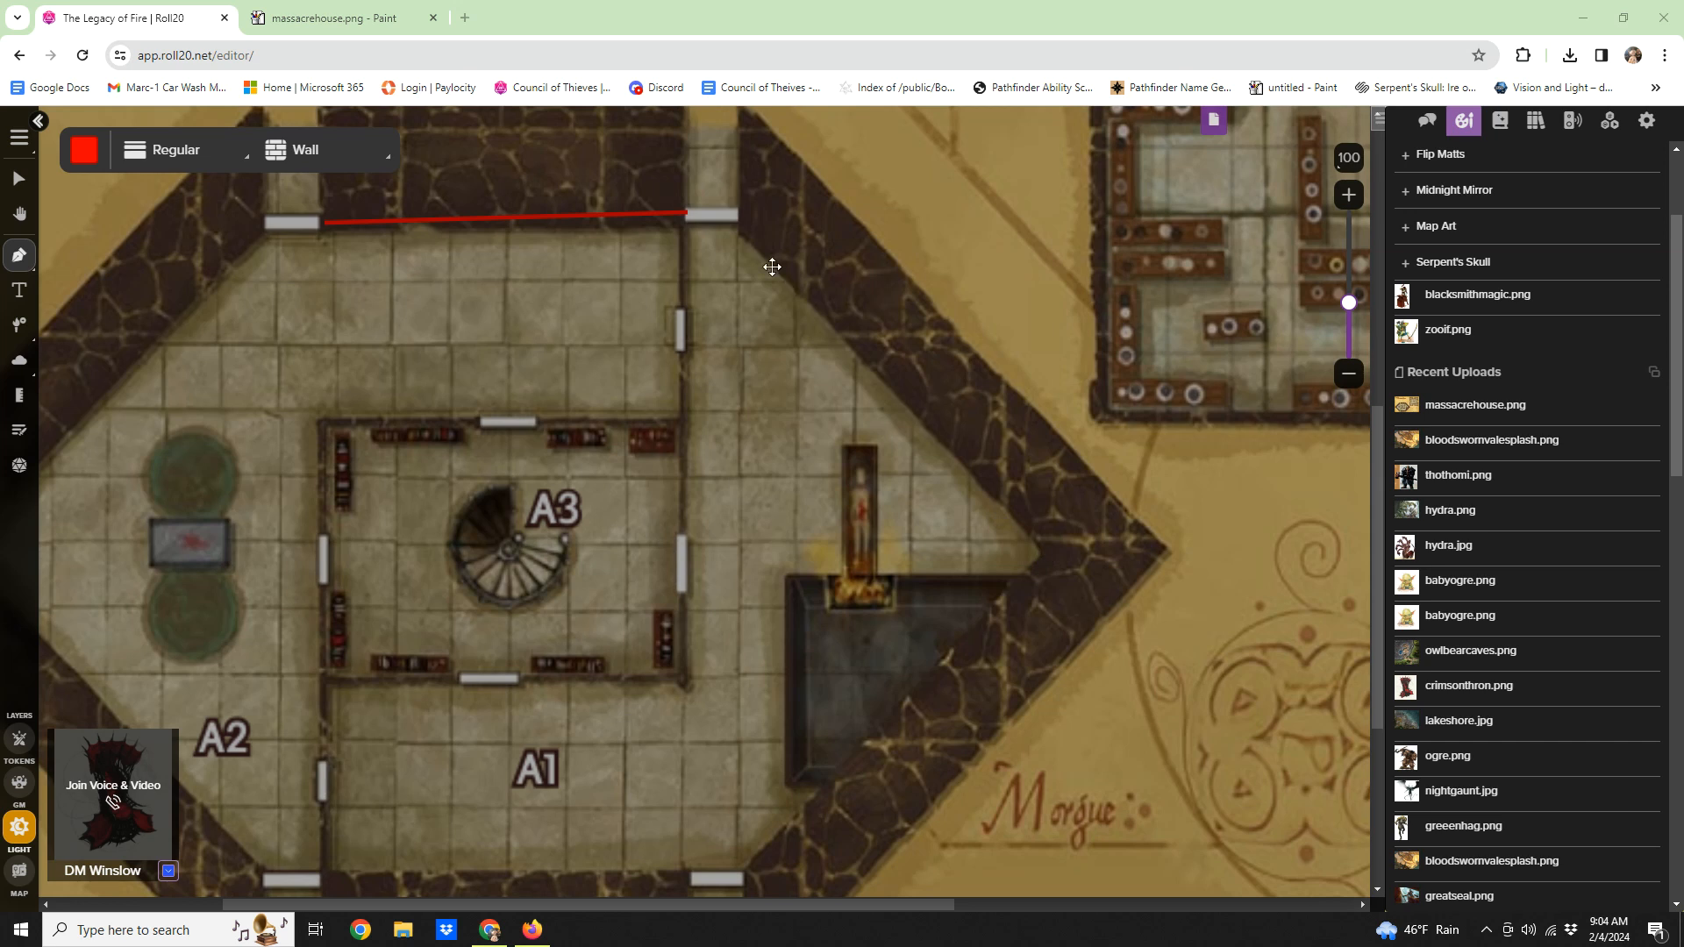
{"action": "left_click", "coordinate": [740, 217]}
{"action": "left_click", "coordinate": [21, 259]}
{"action": "scroll", "coordinate": [518, 489], "scroll_direction": "up", "scroll_amount": 1}
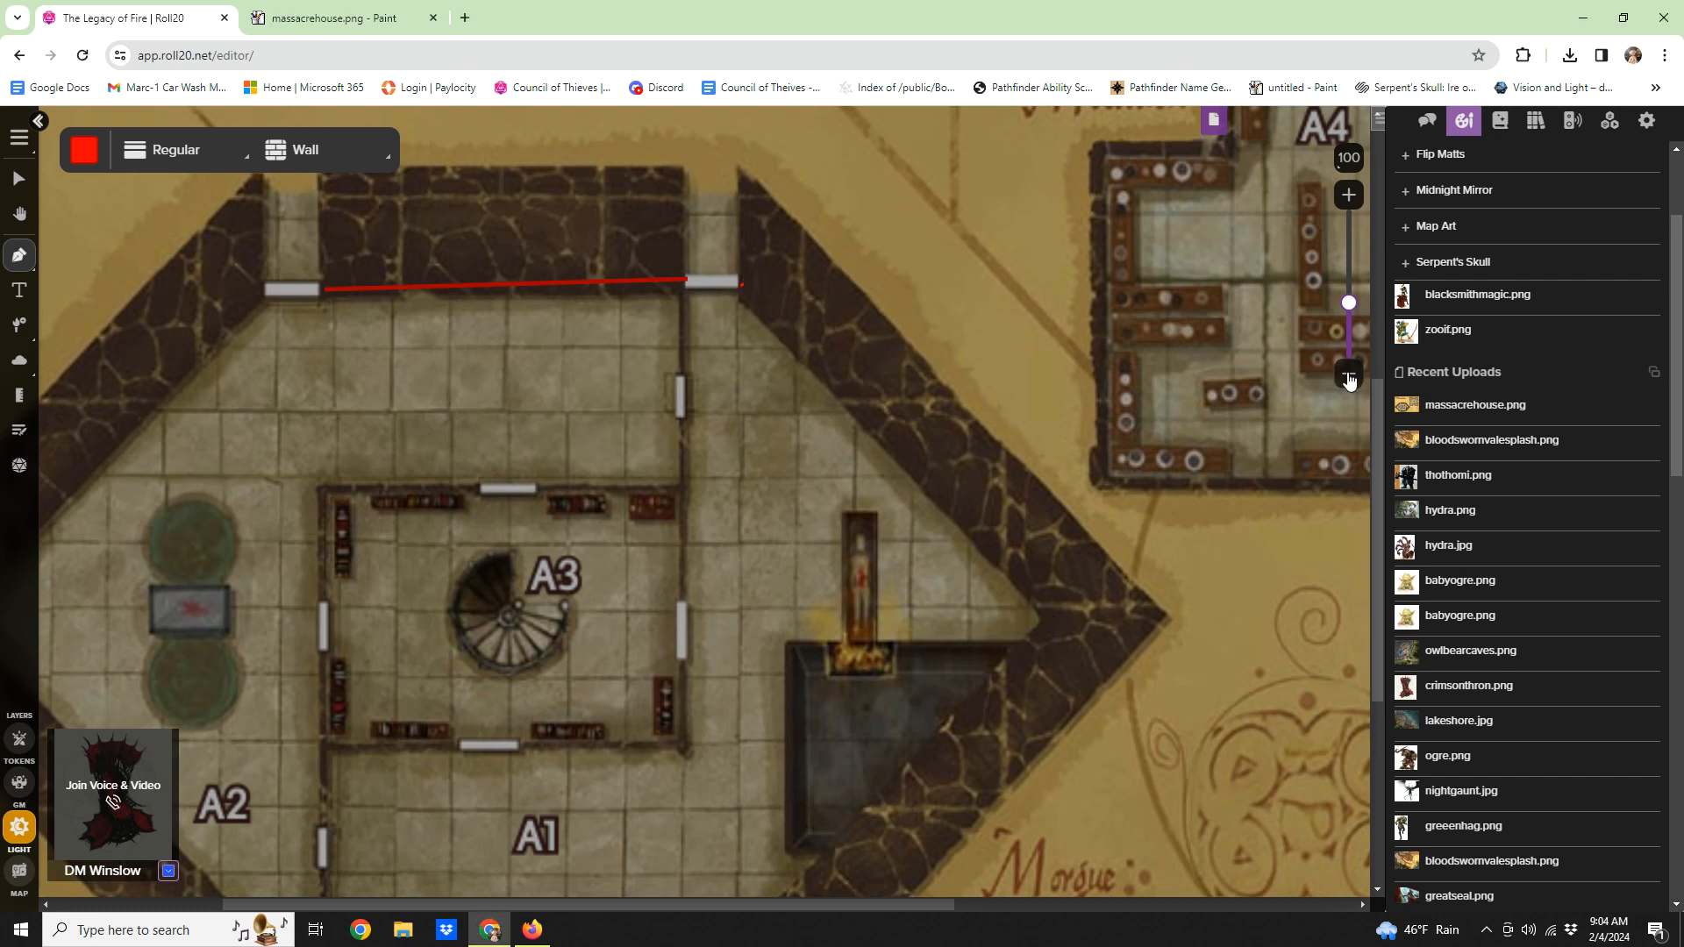
{"action": "left_click", "coordinate": [1349, 374]}
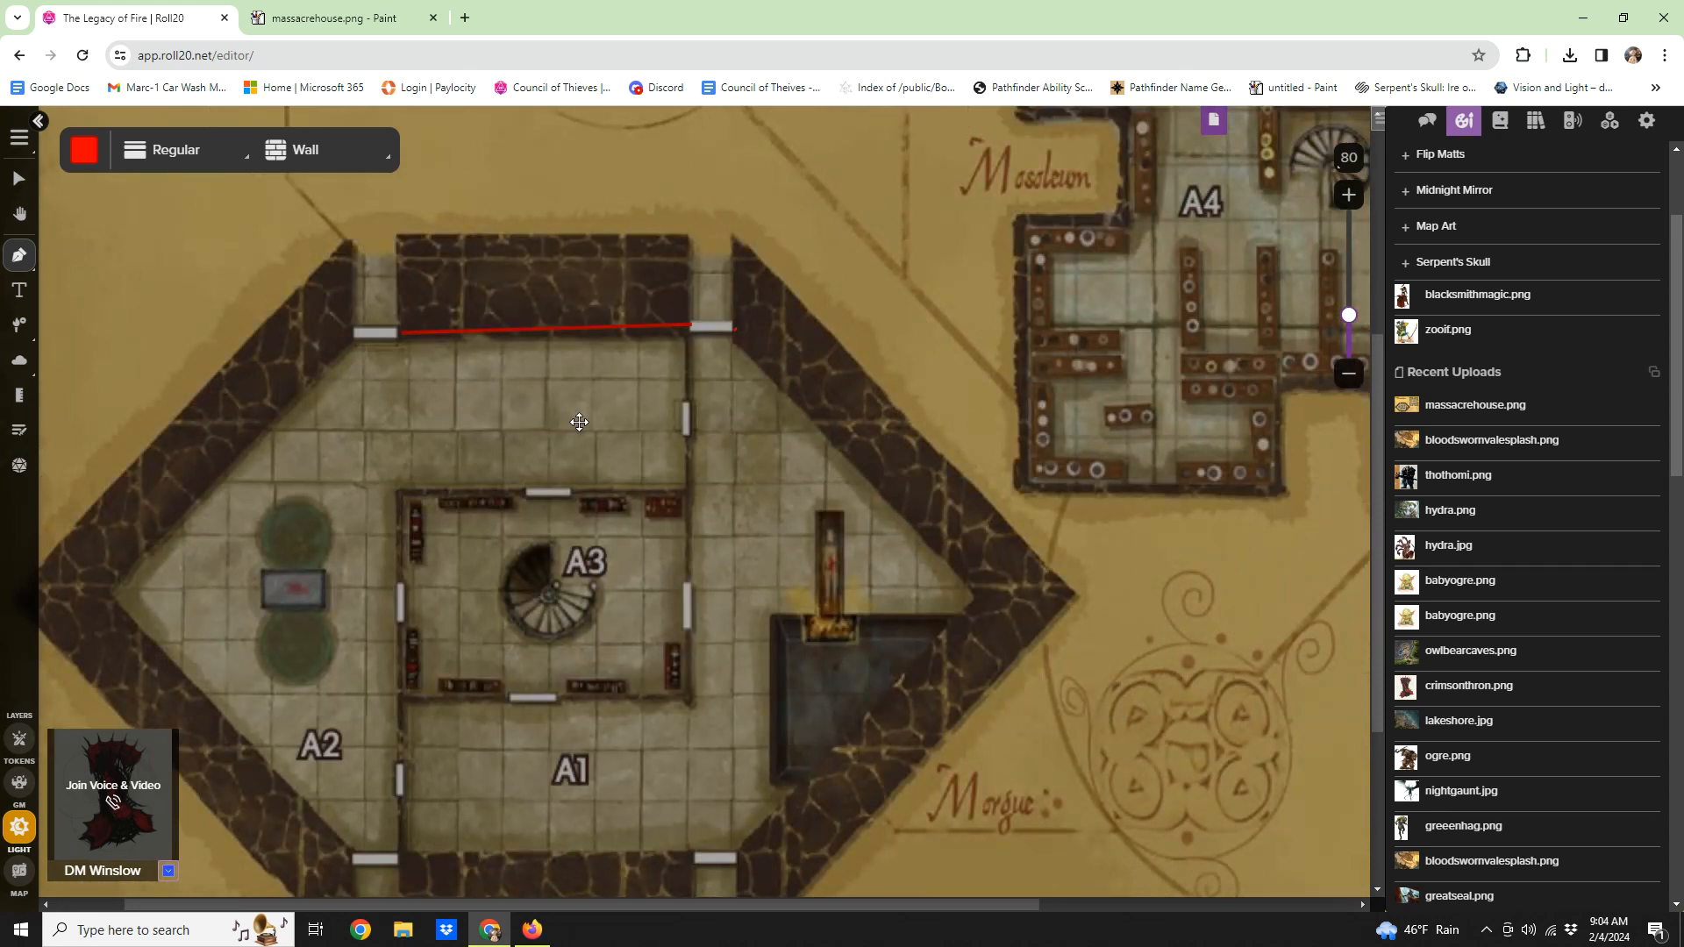
{"action": "left_click", "coordinate": [759, 425]}
{"action": "right_click", "coordinate": [801, 394]}
{"action": "right_click", "coordinate": [842, 318]}
{"action": "left_click", "coordinate": [906, 440]}
{"action": "left_click", "coordinate": [978, 589]}
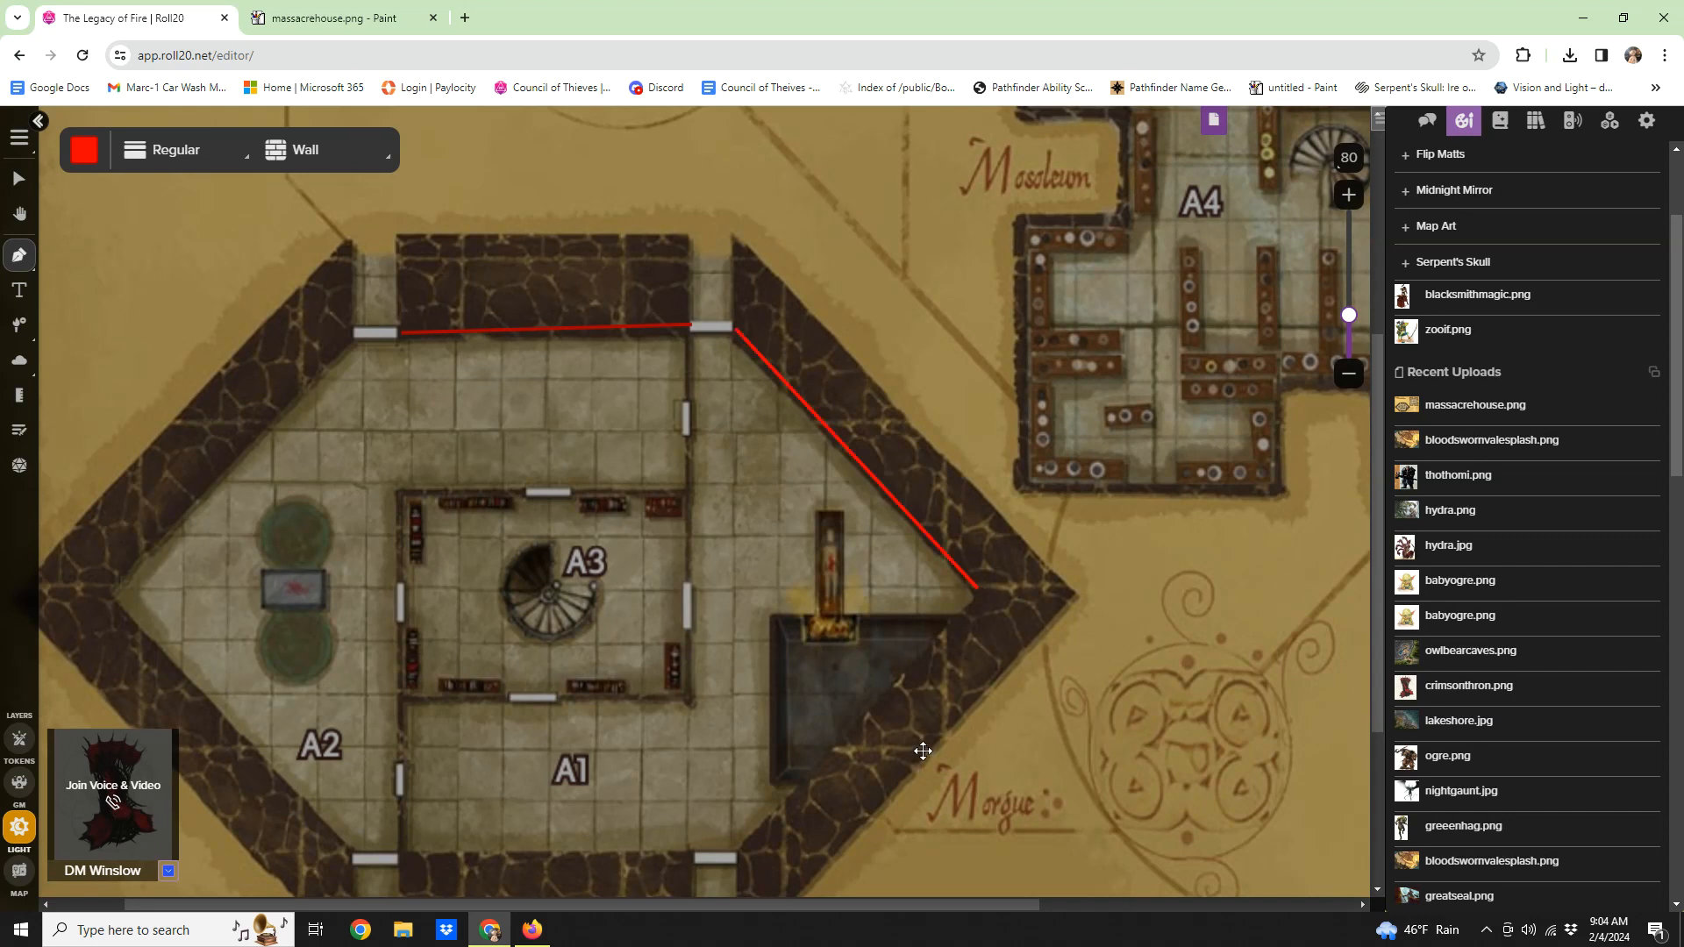
{"action": "left_click", "coordinate": [737, 853]}
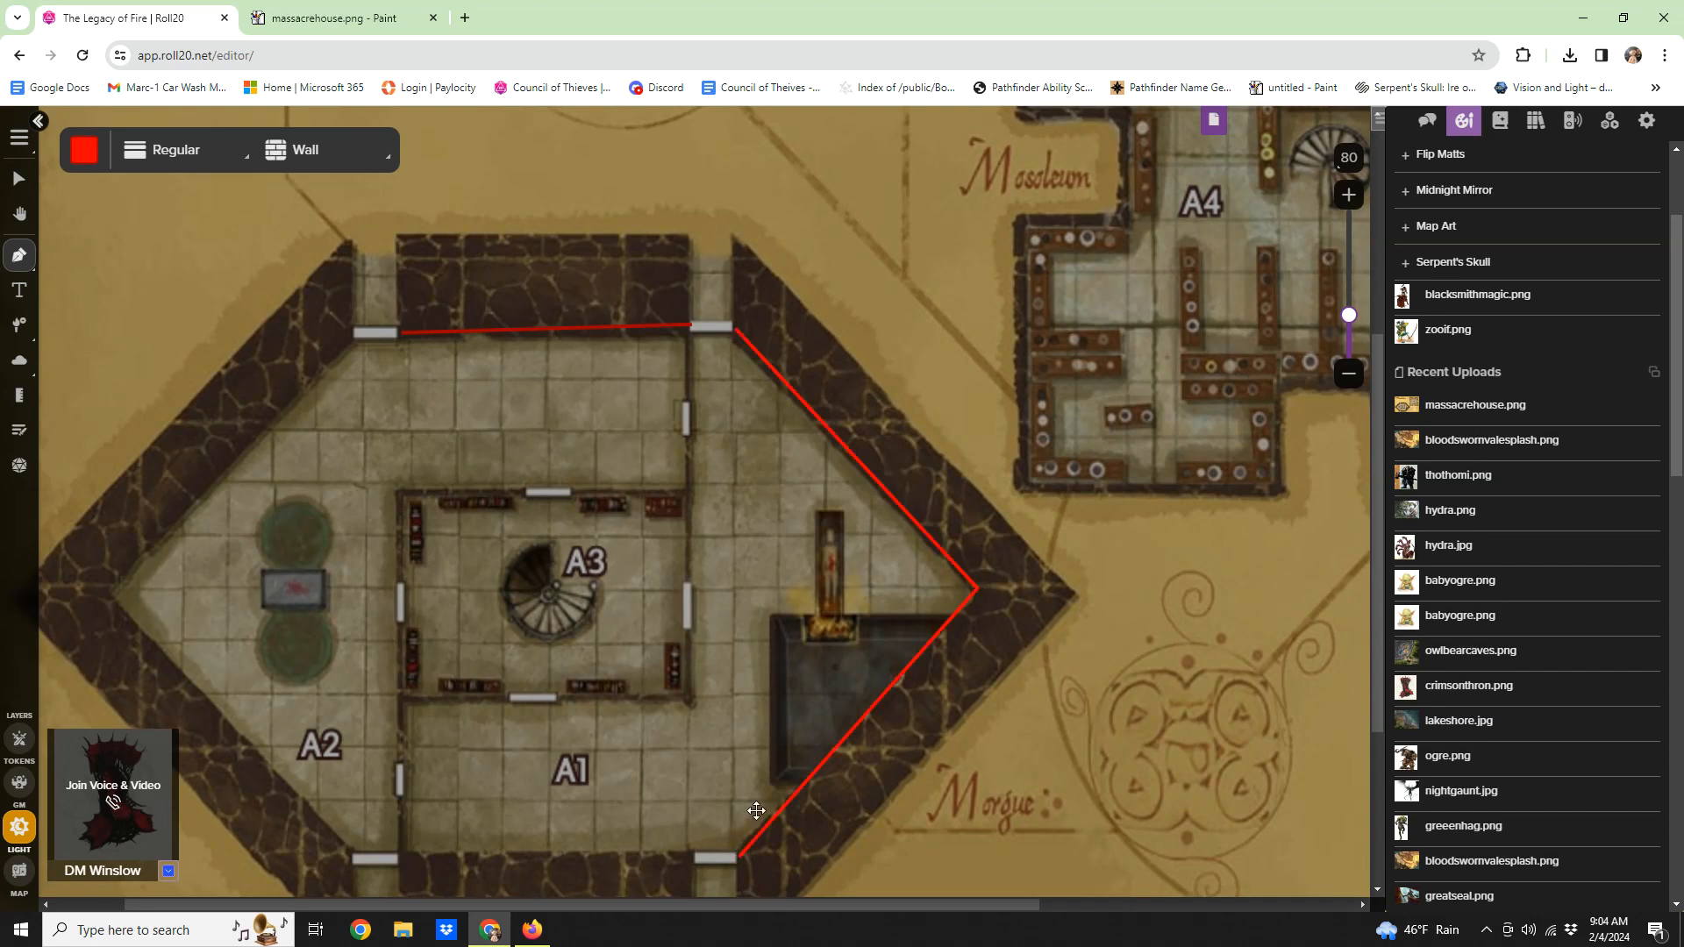
Step: Draw a straight wall along the morgue's south side between its two southern exit doors
{"action": "scroll", "coordinate": [755, 815], "scroll_direction": "down", "scroll_amount": 2}
{"action": "scroll", "coordinate": [734, 702], "scroll_direction": "down", "scroll_amount": 1}
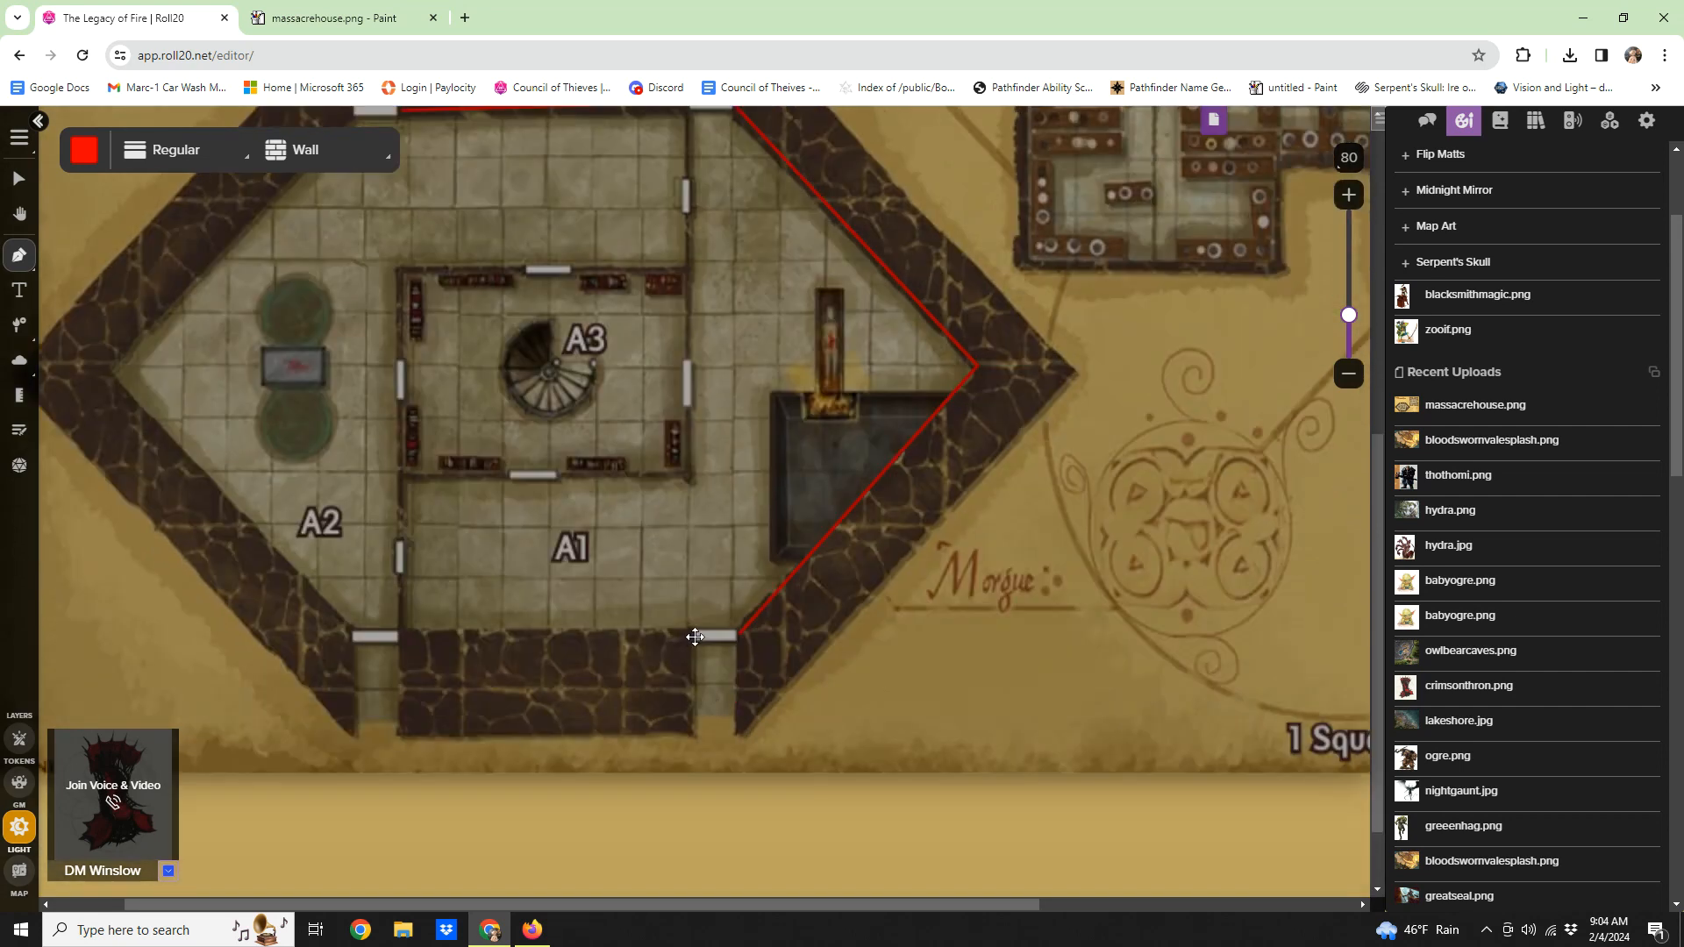
{"action": "left_click", "coordinate": [401, 636]}
{"action": "right_click", "coordinate": [399, 636]}
Step: Draw a wall along the morgue's two western diagonal sides, from the southwest exit door to the northwest exit door
{"action": "left_click", "coordinate": [352, 633]}
{"action": "left_click", "coordinate": [107, 368]}
{"action": "scroll", "coordinate": [107, 369], "scroll_direction": "up", "scroll_amount": 3}
{"action": "left_click", "coordinate": [350, 339]}
Step: Wall the partition from the north wall to A3's northeast corner, leaving its door open, and continue west to A3's north door
{"action": "left_click", "coordinate": [1348, 194]}
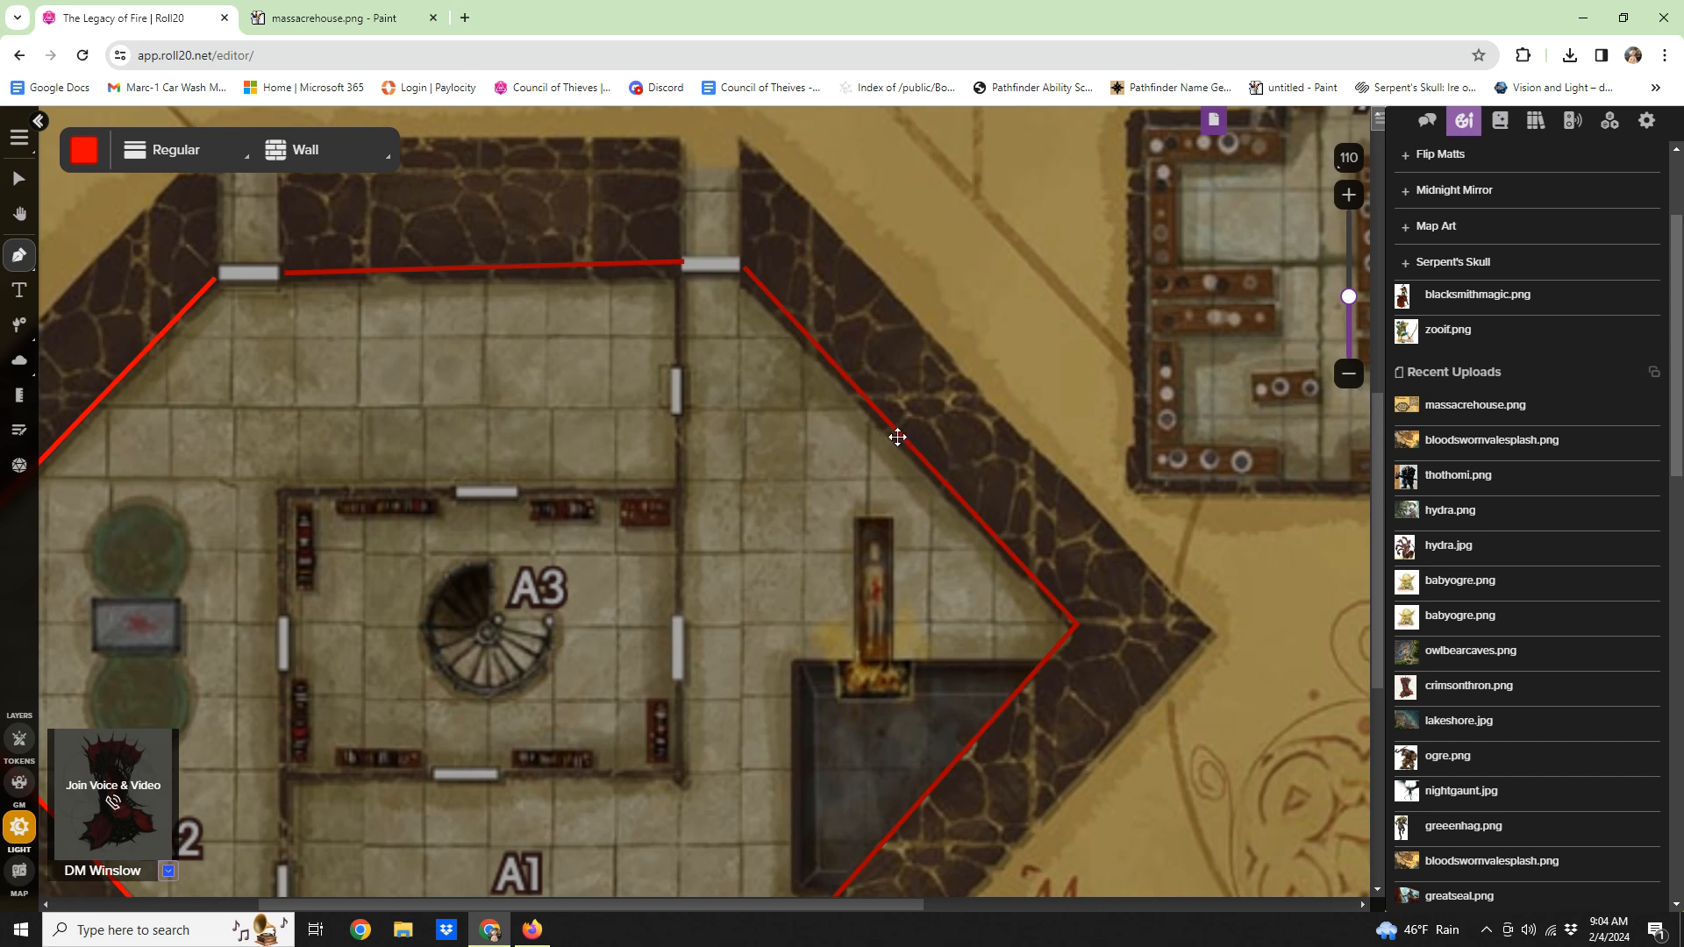
{"action": "scroll", "coordinate": [1000, 701], "scroll_direction": "down", "scroll_amount": 2}
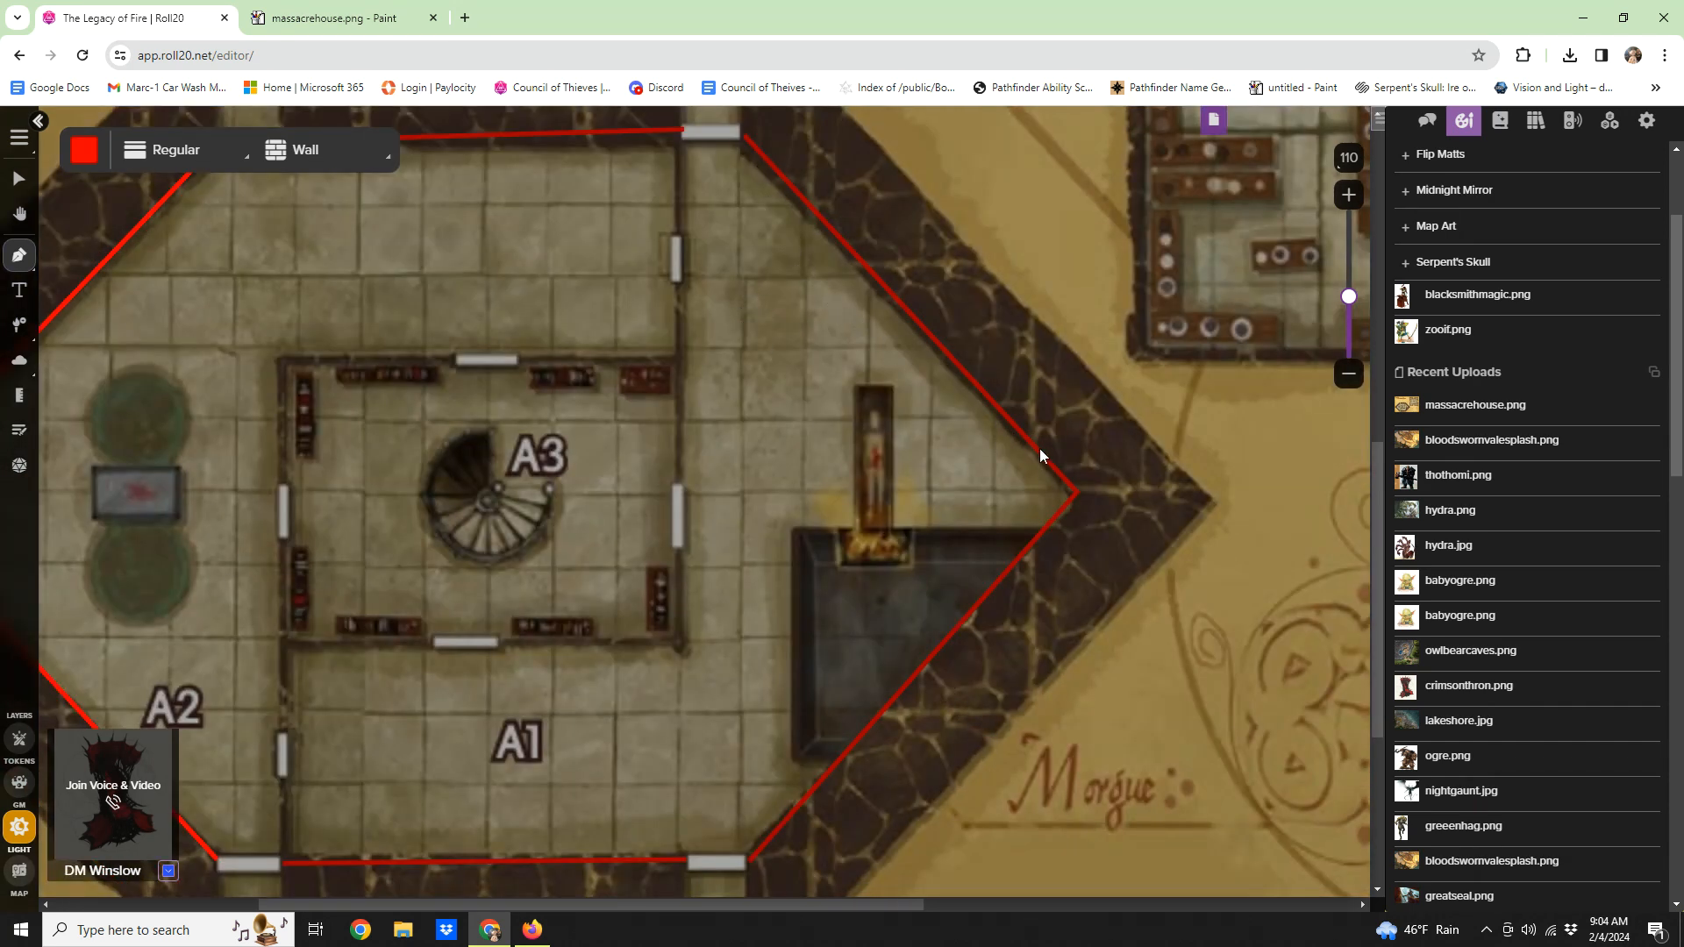
{"action": "scroll", "coordinate": [750, 650], "scroll_direction": "up", "scroll_amount": 1}
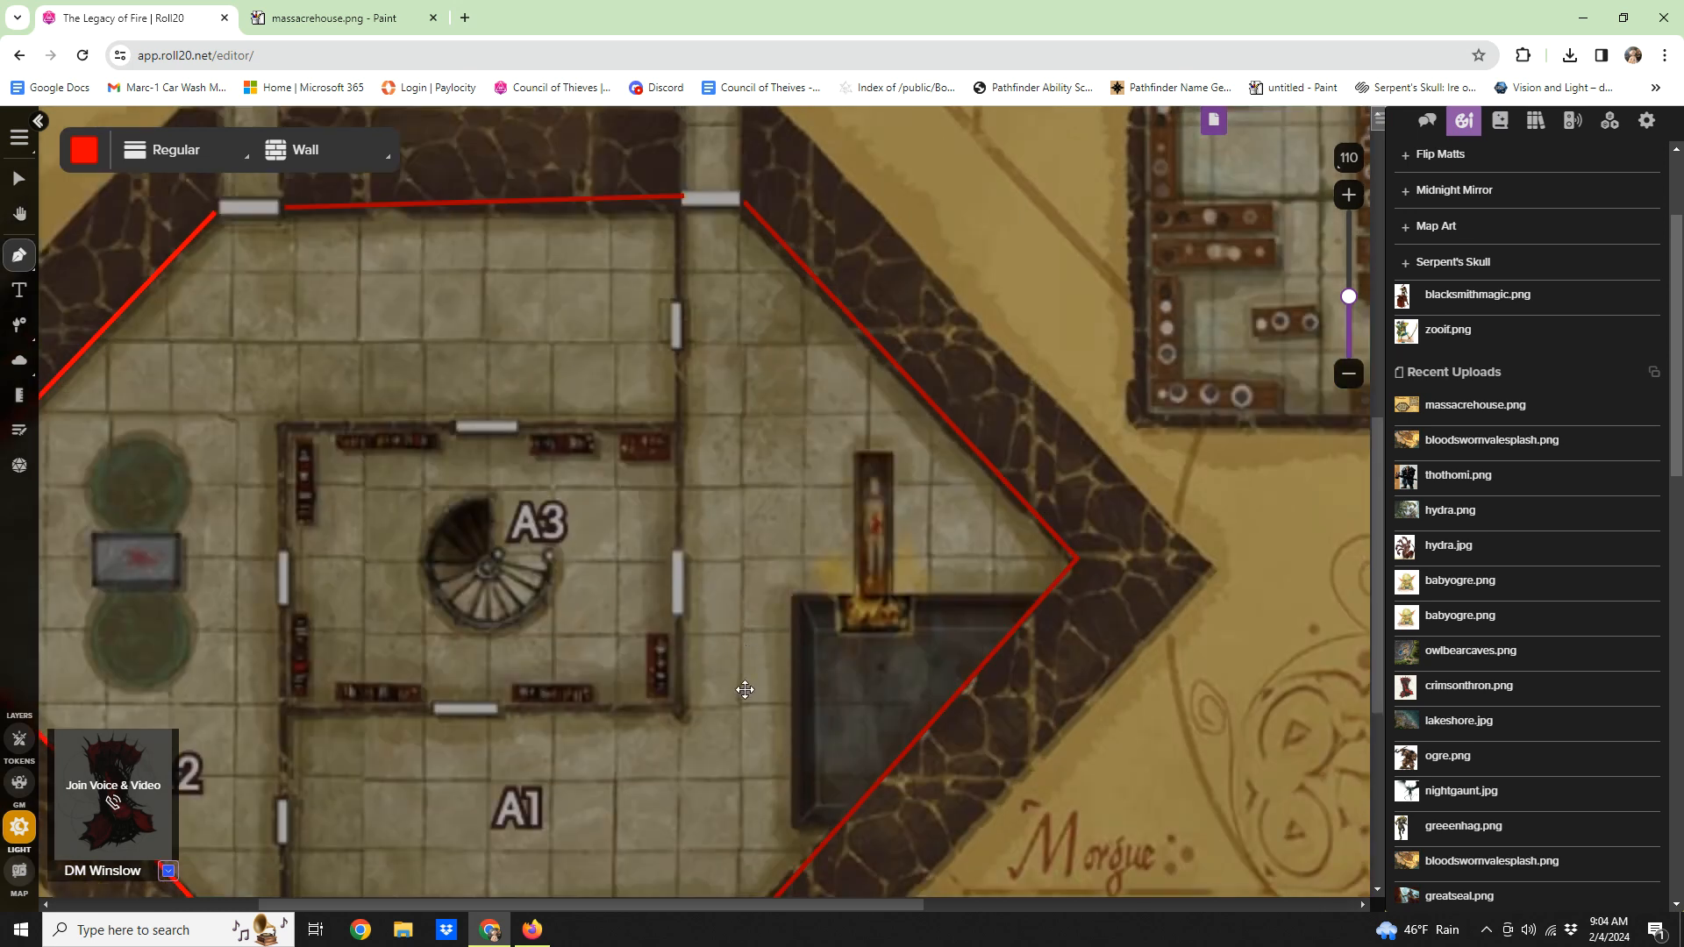
{"action": "left_click_drag", "start_coordinate": [901, 907], "coordinate": [830, 904]}
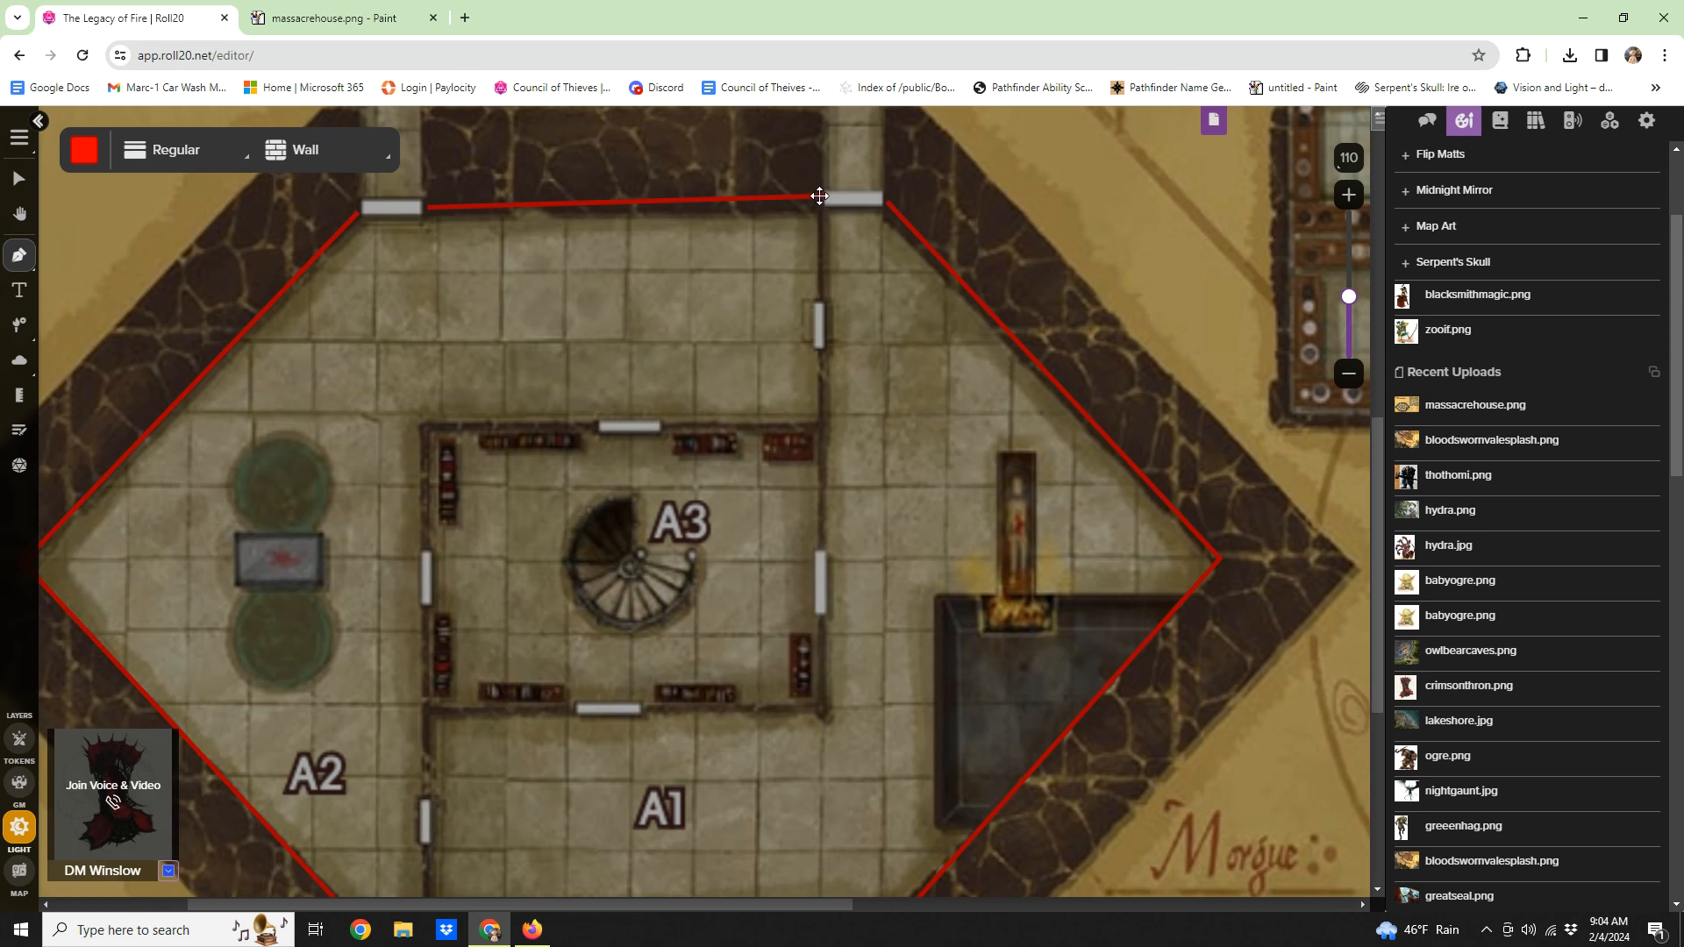
{"action": "left_click", "coordinate": [821, 298]}
{"action": "left_click", "coordinate": [821, 346]}
{"action": "left_click", "coordinate": [824, 424]}
{"action": "left_click", "coordinate": [663, 425]}
{"action": "double_click", "coordinate": [825, 426]}
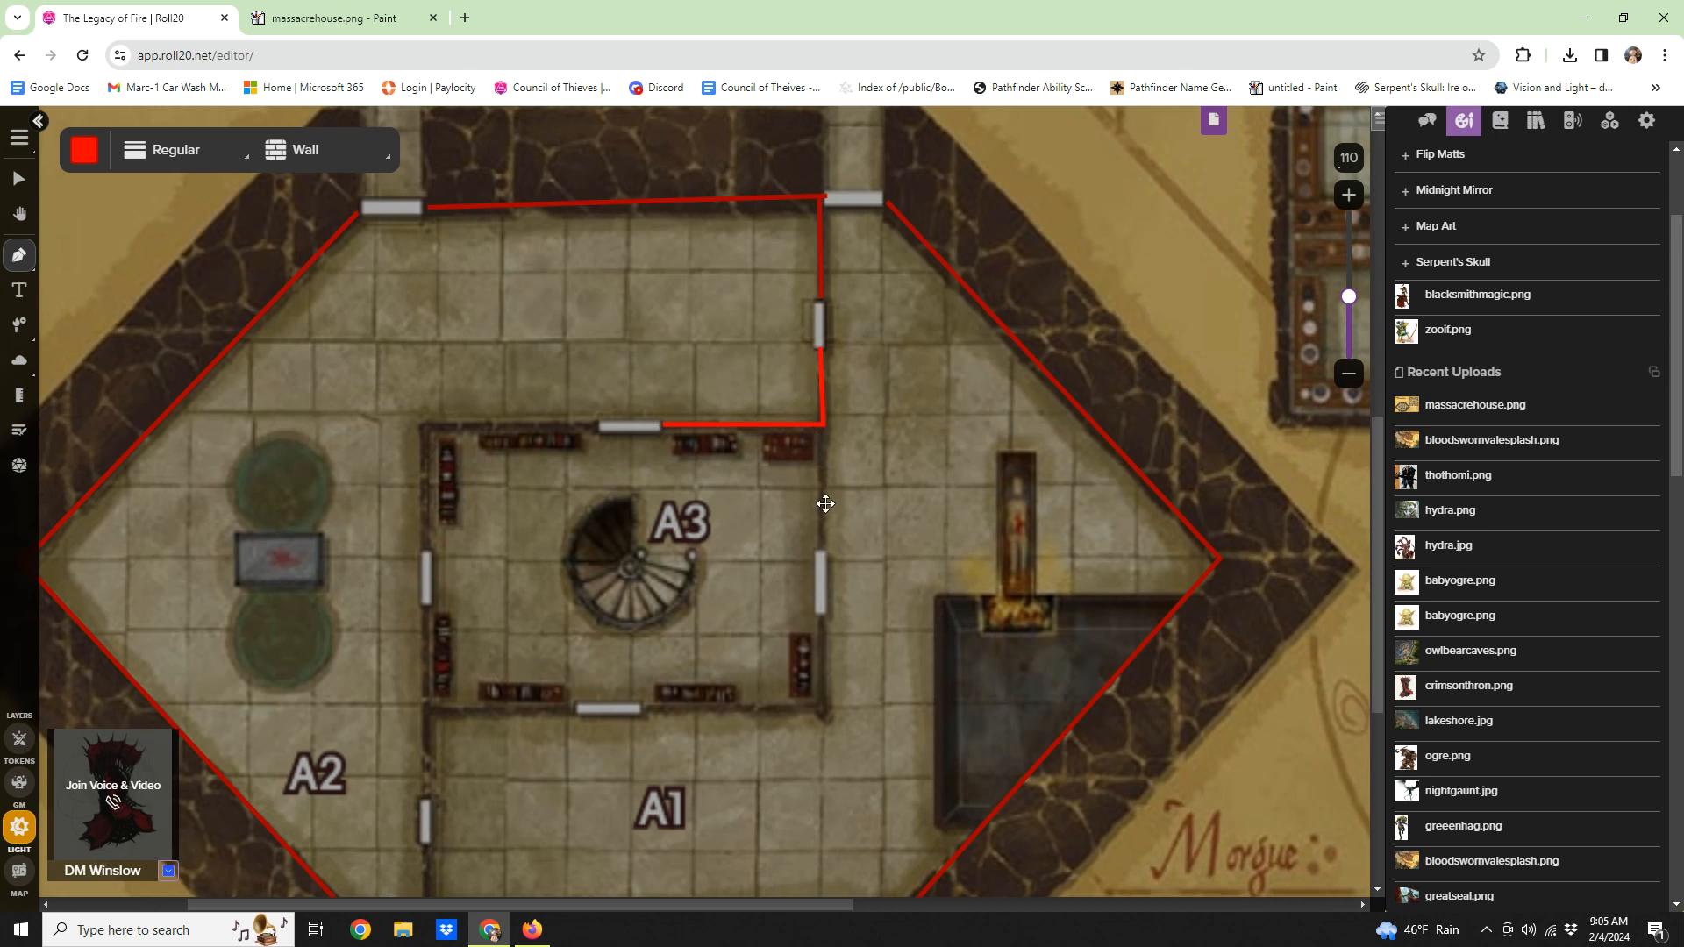
Step: Draw walls along A3's east side on both sides of its door and along its south side east of the south door
{"action": "left_click", "coordinate": [822, 550]}
{"action": "scroll", "coordinate": [824, 526], "scroll_direction": "down", "scroll_amount": 3}
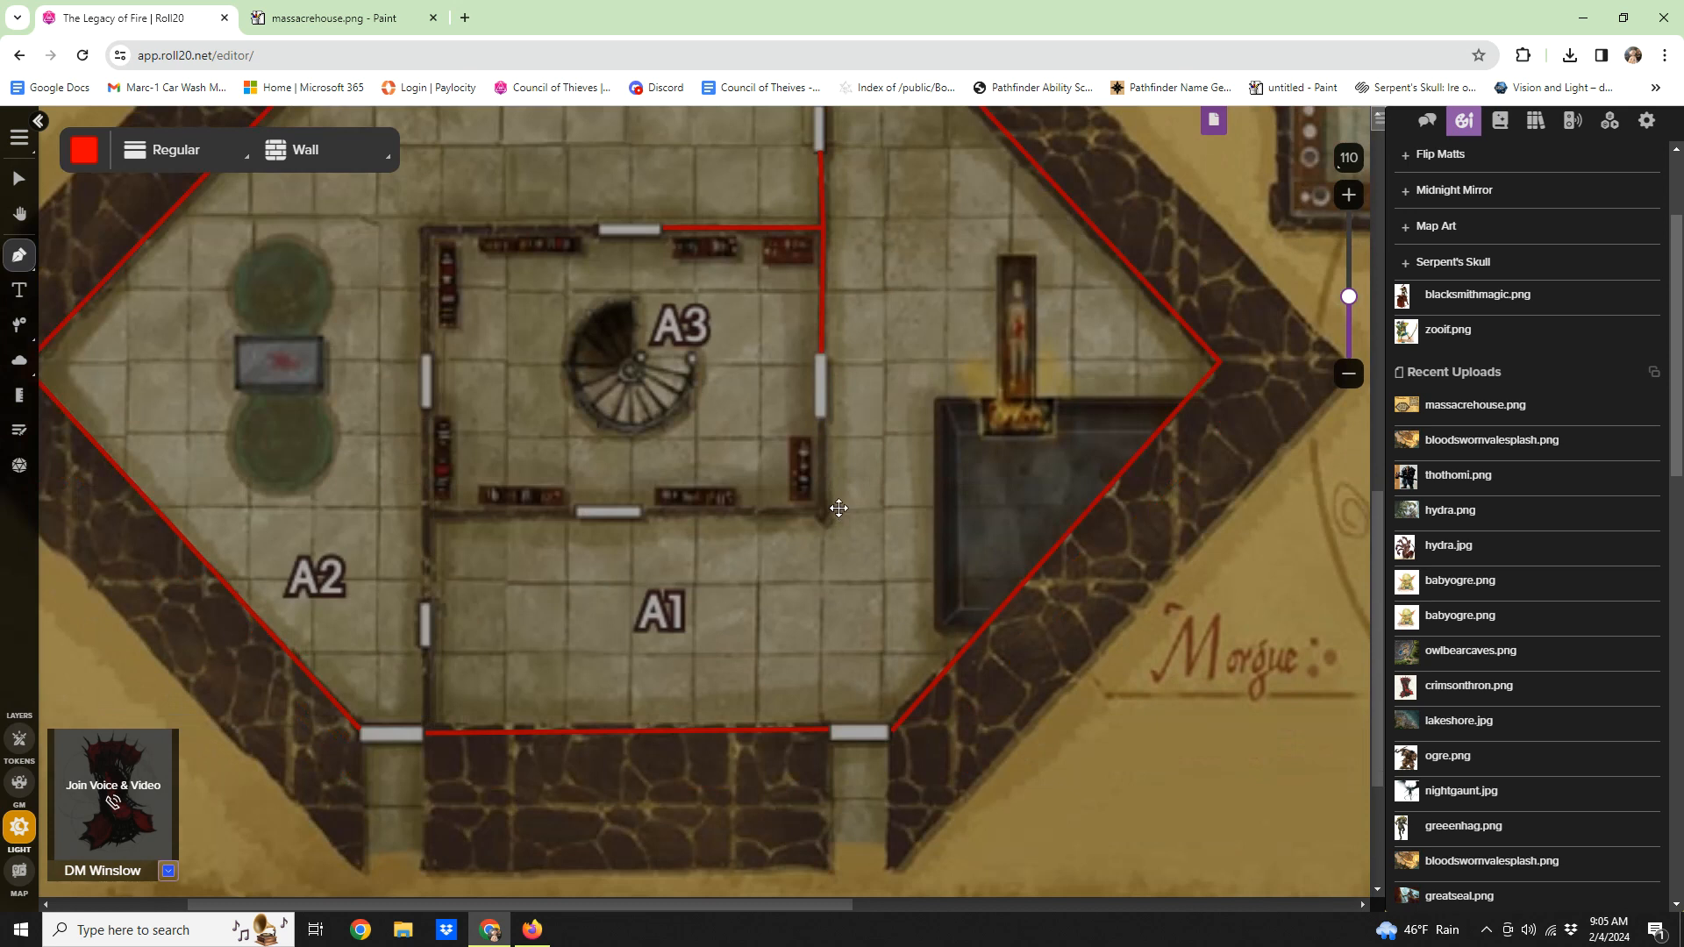
{"action": "double_click", "coordinate": [824, 514]}
{"action": "right_click", "coordinate": [643, 511]}
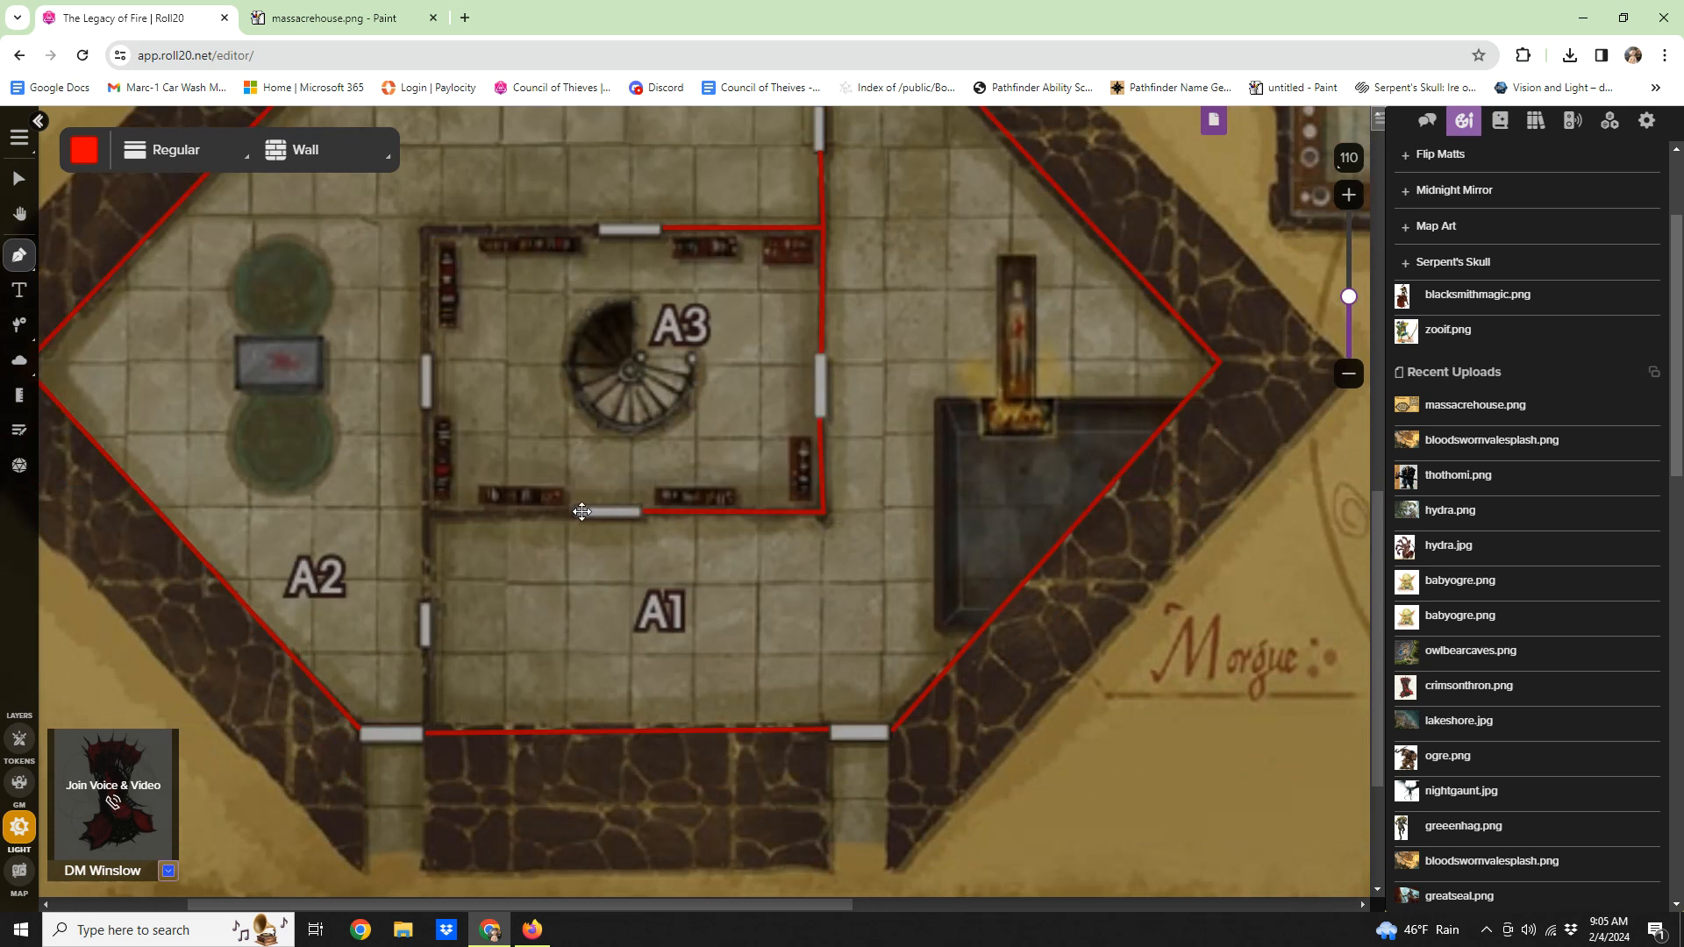
Step: Draw walls along A3's south side west of its door and down the partition between A1 and A2, leaving the door gap
{"action": "left_click", "coordinate": [424, 509]}
{"action": "left_click", "coordinate": [425, 602]}
{"action": "left_click", "coordinate": [430, 731]}
{"action": "right_click", "coordinate": [429, 733]}
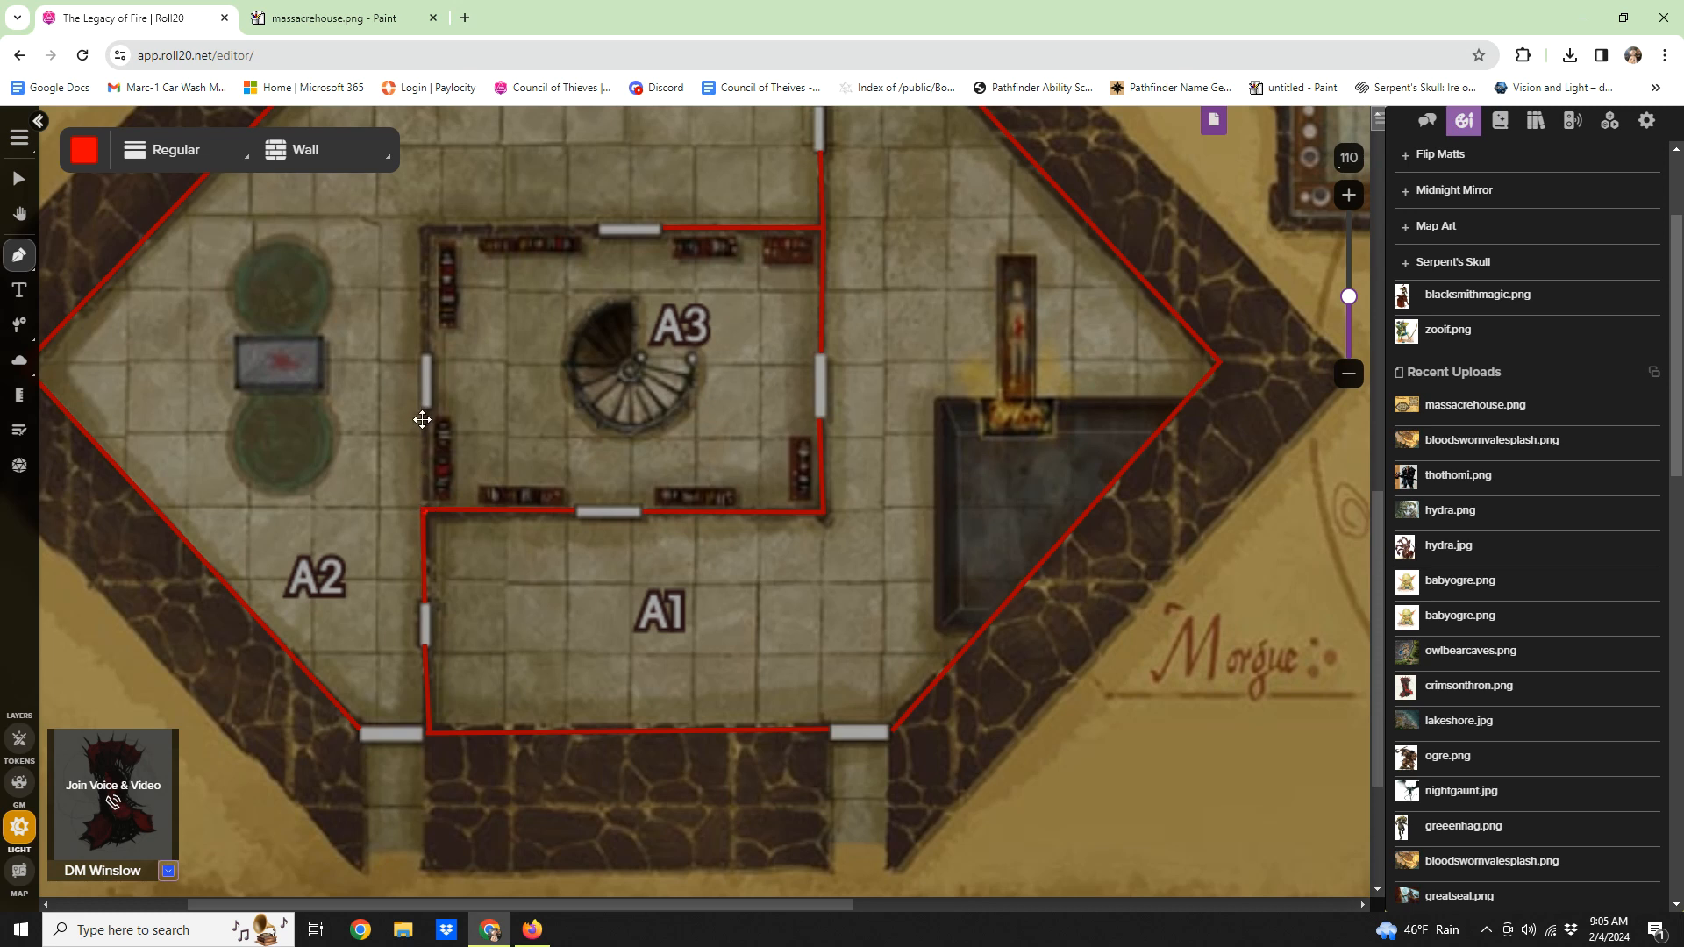
Step: Complete A3's outline with walls along its west side around the door gap and its north side west of the door
{"action": "left_click", "coordinate": [427, 408]}
{"action": "right_click", "coordinate": [427, 409]}
{"action": "left_click", "coordinate": [599, 227]}
{"action": "left_click", "coordinate": [423, 227]}
{"action": "right_click", "coordinate": [423, 227]}
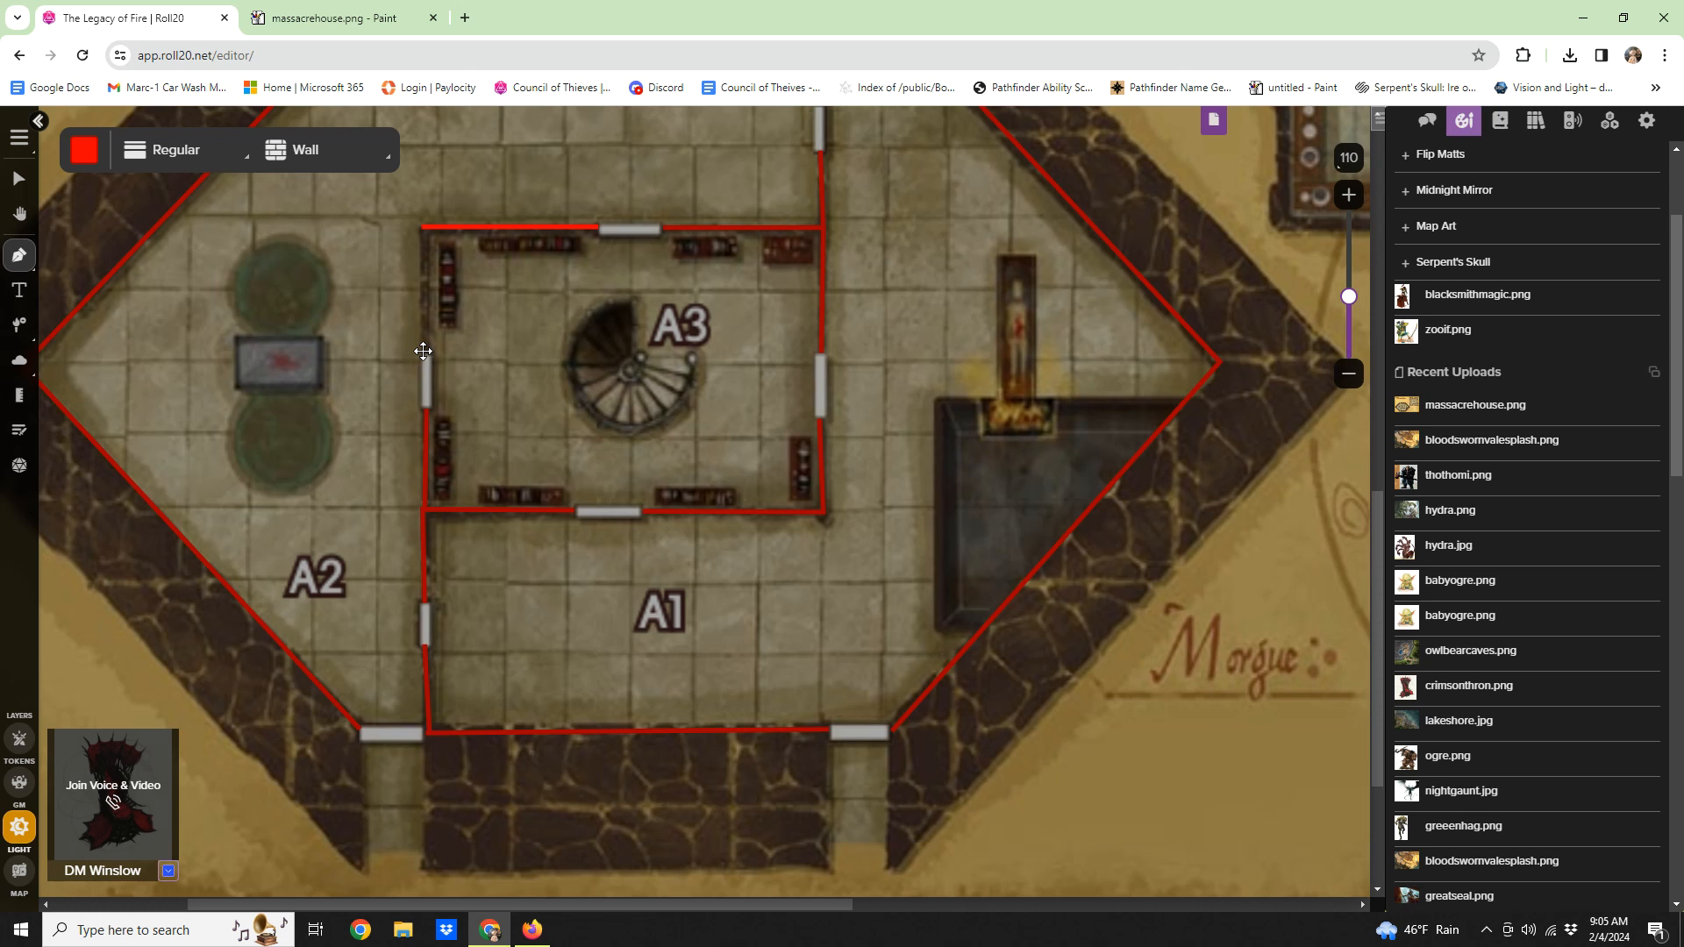
{"action": "left_click", "coordinate": [425, 354]}
{"action": "right_click", "coordinate": [425, 354]}
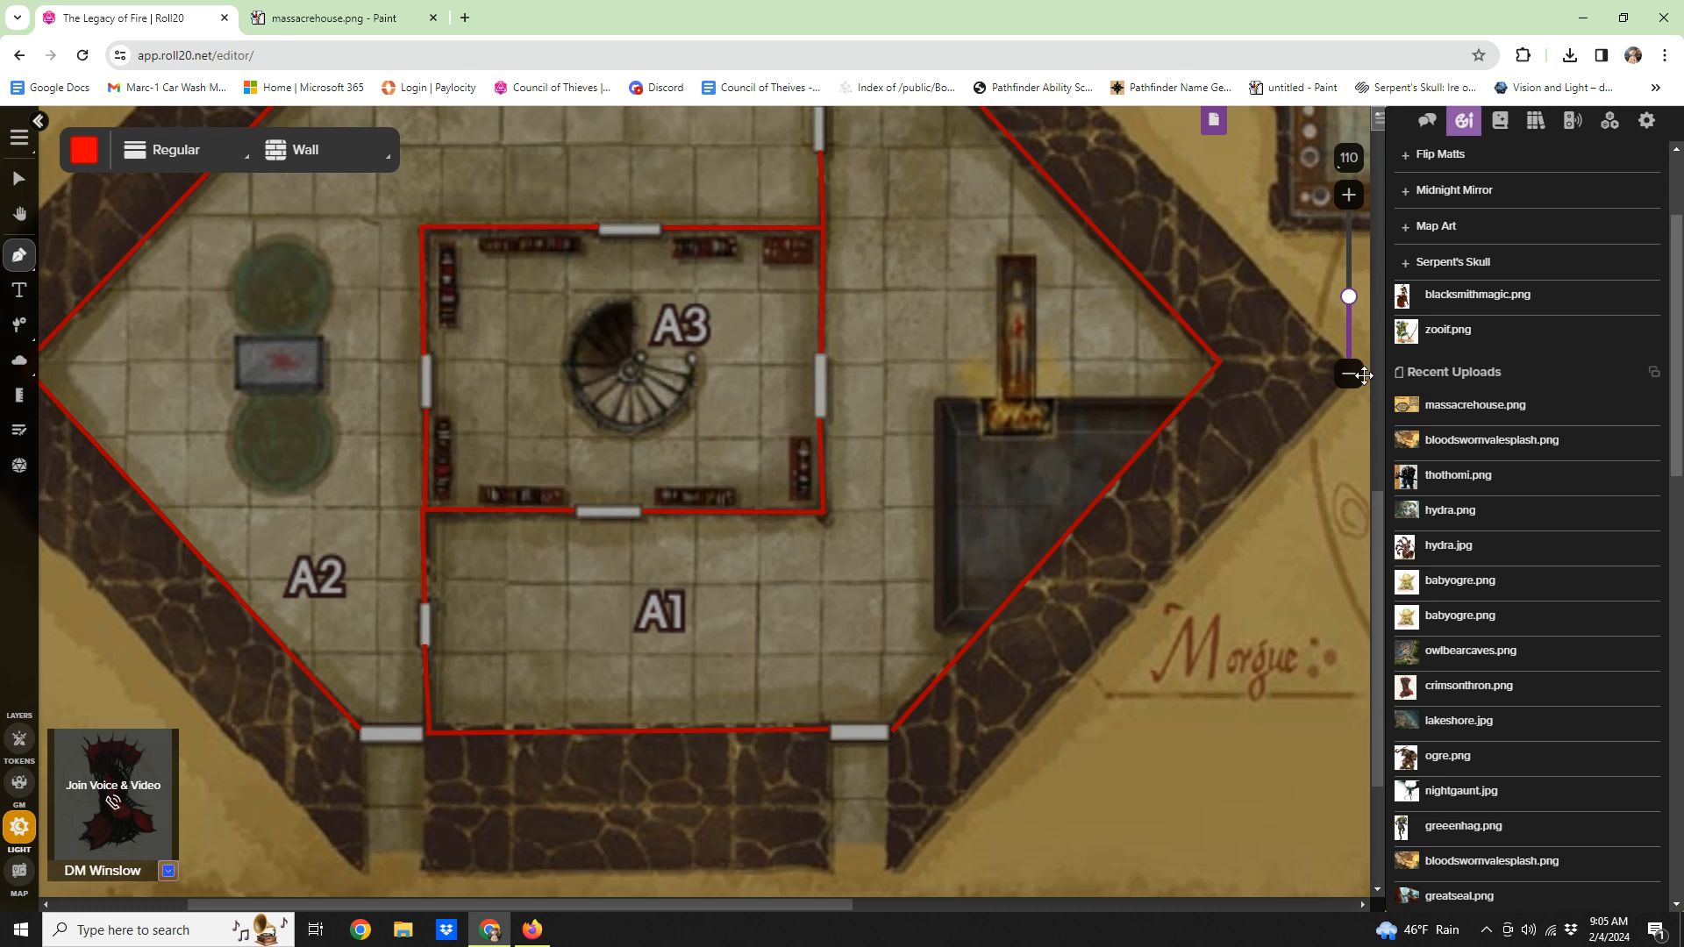
Step: Activate the Place Door tool and enable Restrict Movement for player tokens
{"action": "left_click", "coordinate": [1349, 373]}
{"action": "scroll", "coordinate": [920, 582], "scroll_direction": "up", "scroll_amount": 3}
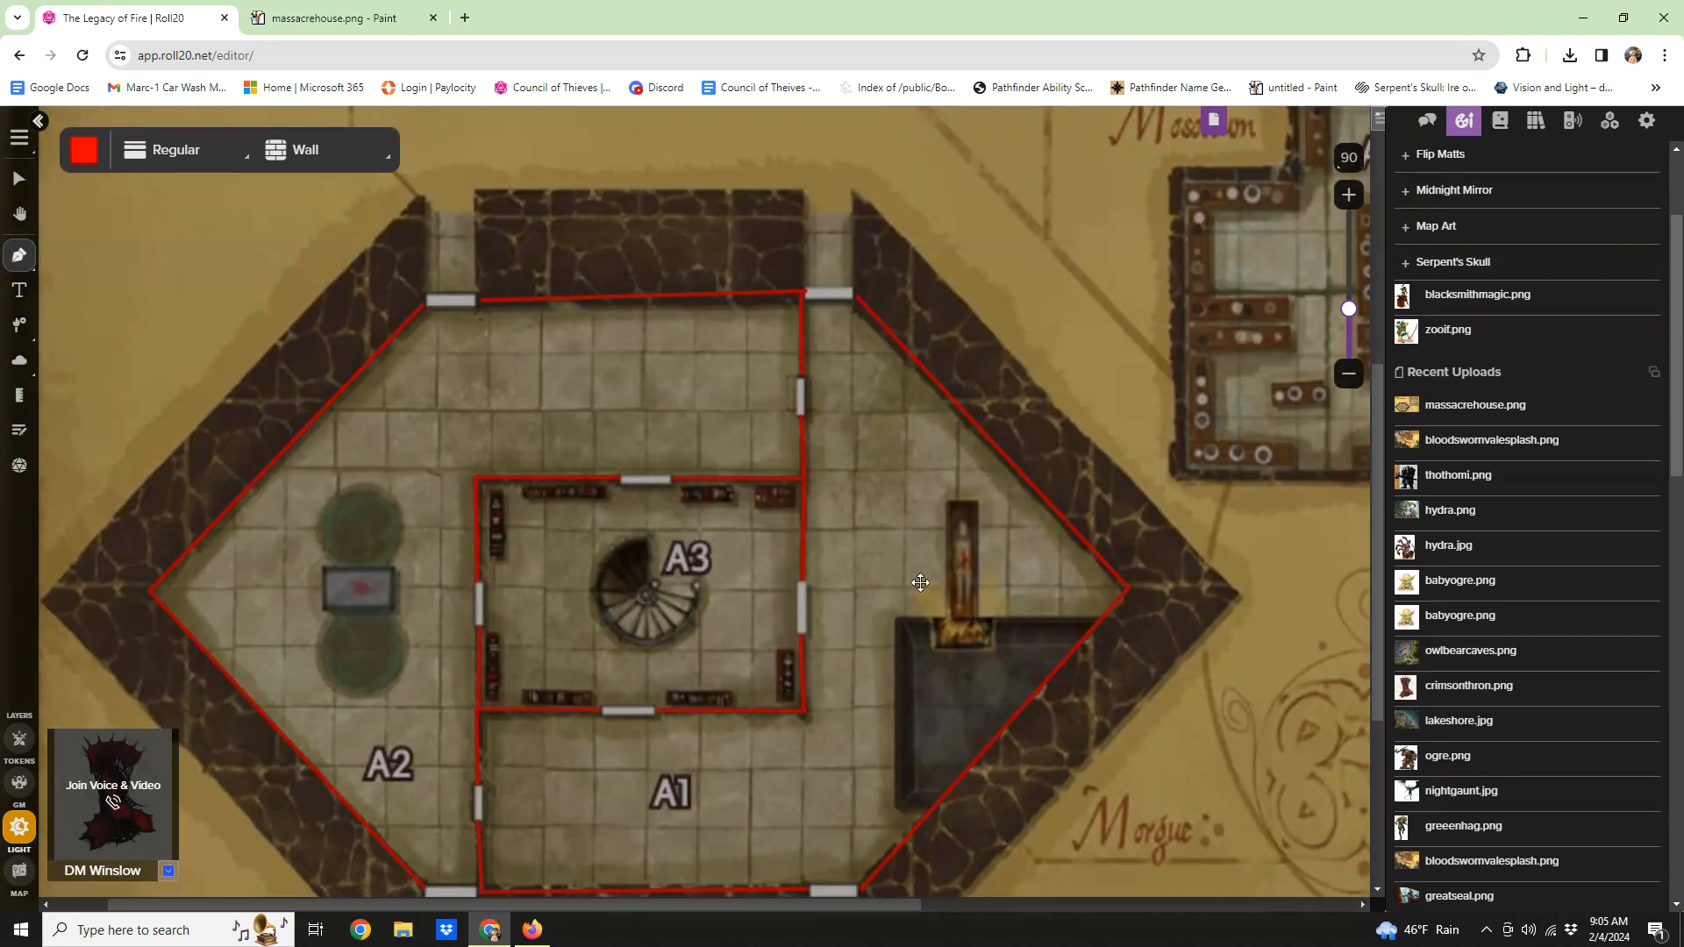
{"action": "scroll", "coordinate": [487, 456], "scroll_direction": "down", "scroll_amount": 2}
{"action": "scroll", "coordinate": [666, 615], "scroll_direction": "down", "scroll_amount": 2}
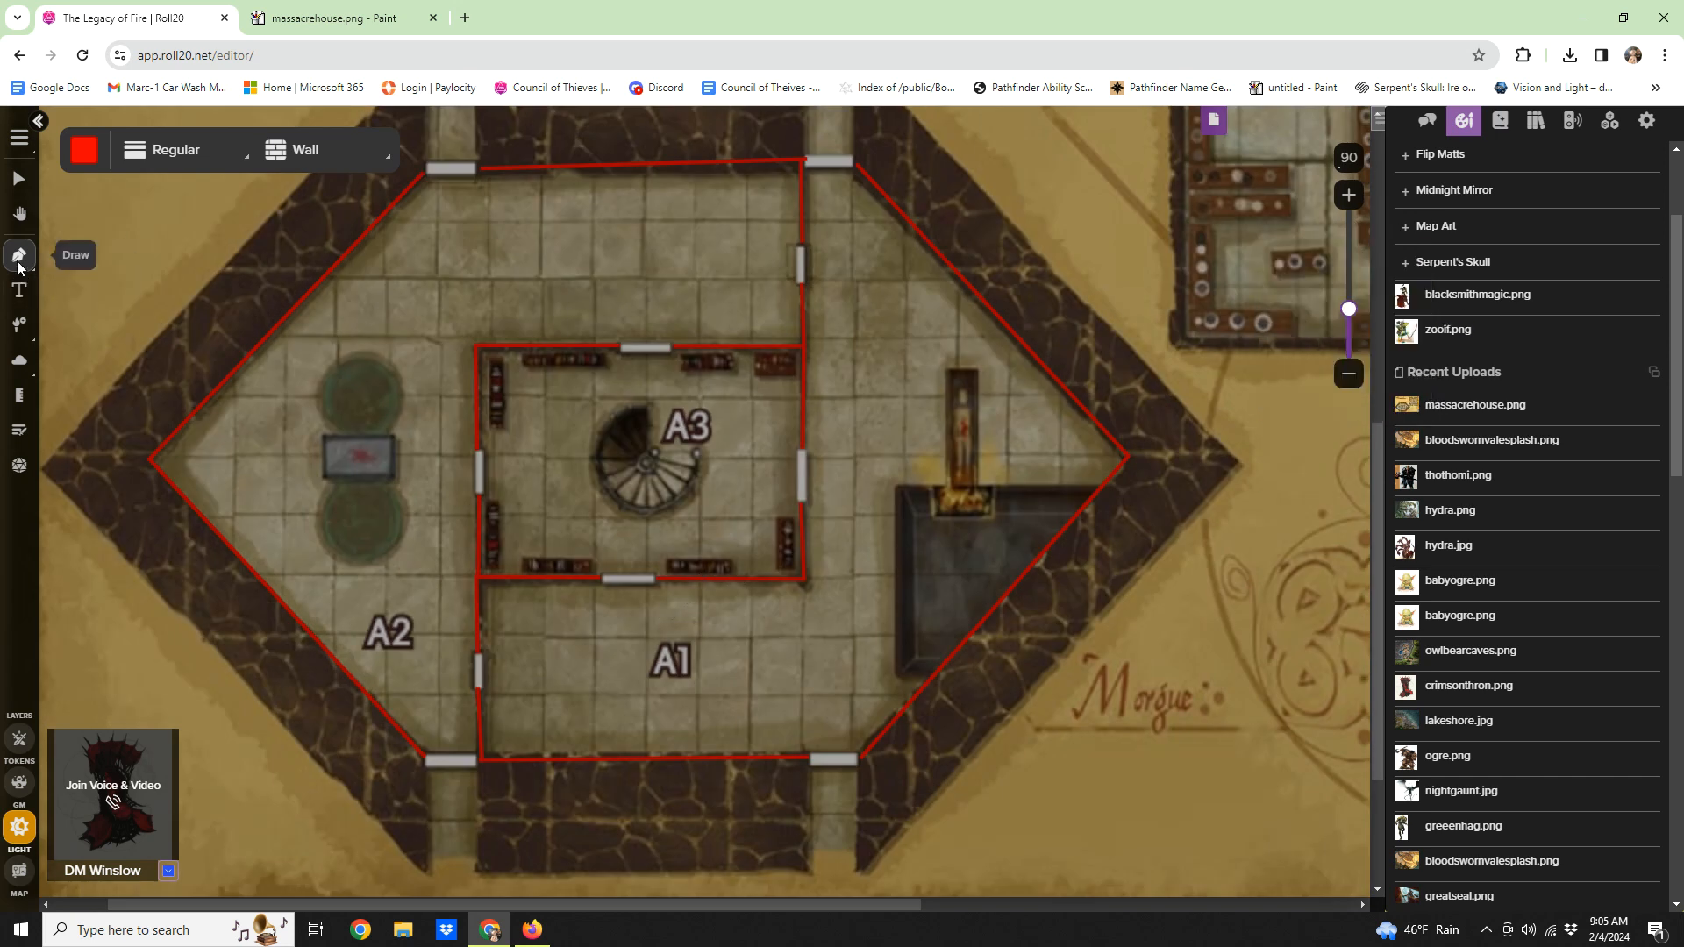
{"action": "mouse_move", "coordinate": [15, 330]}
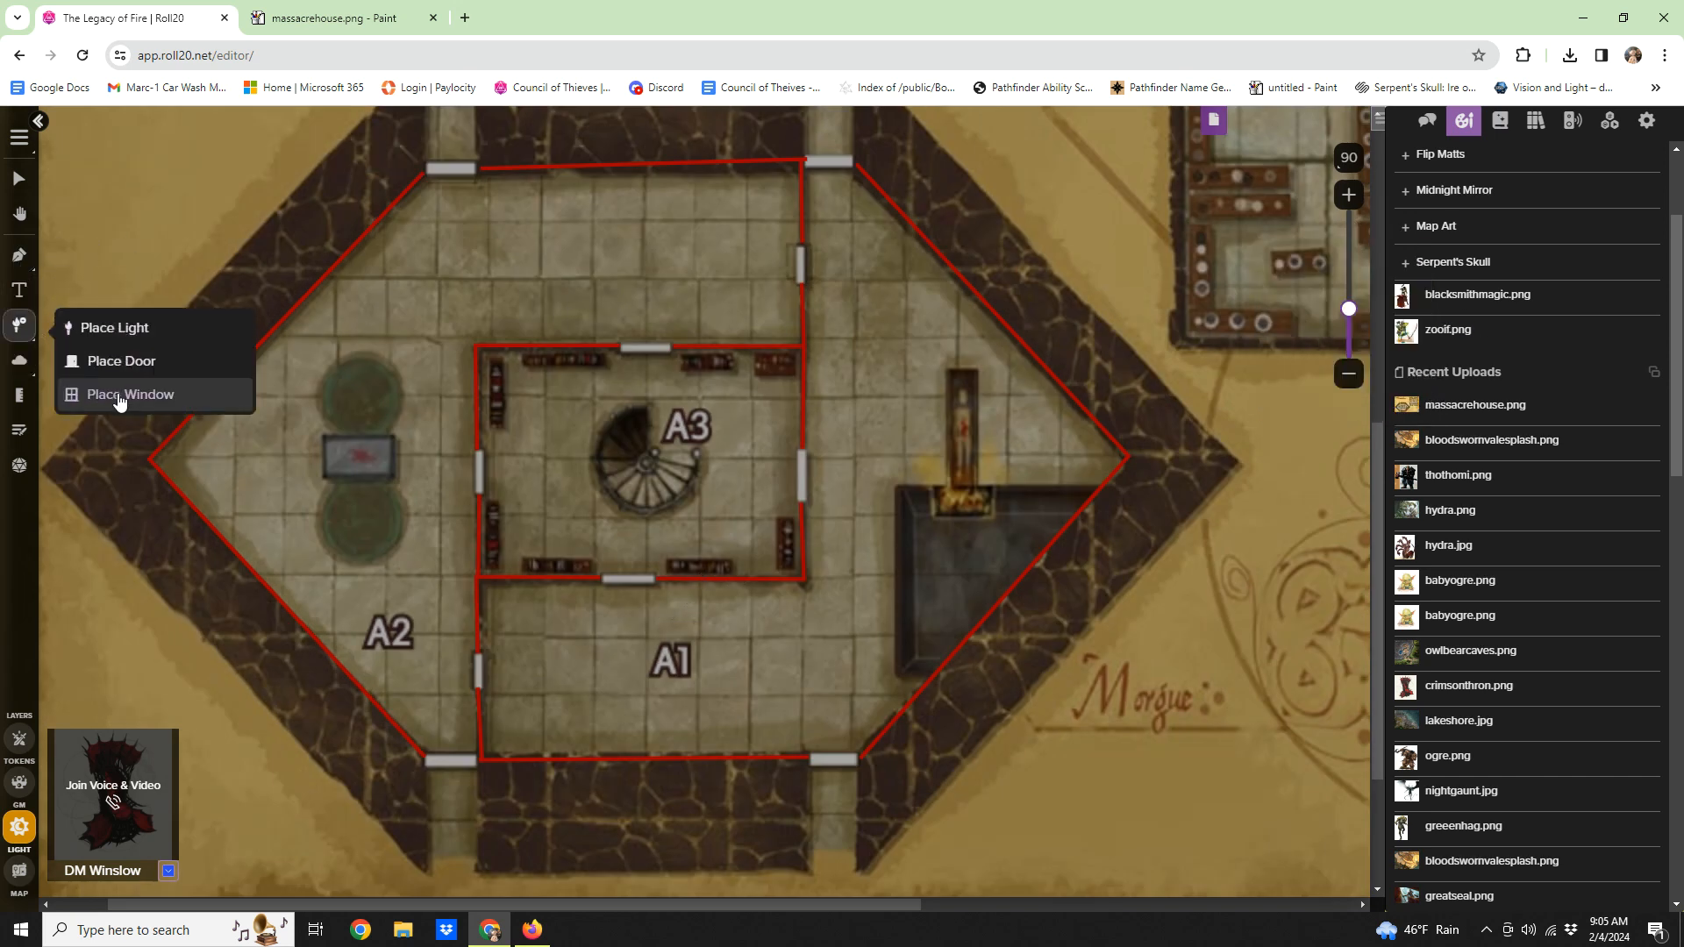
{"action": "left_click", "coordinate": [119, 356]}
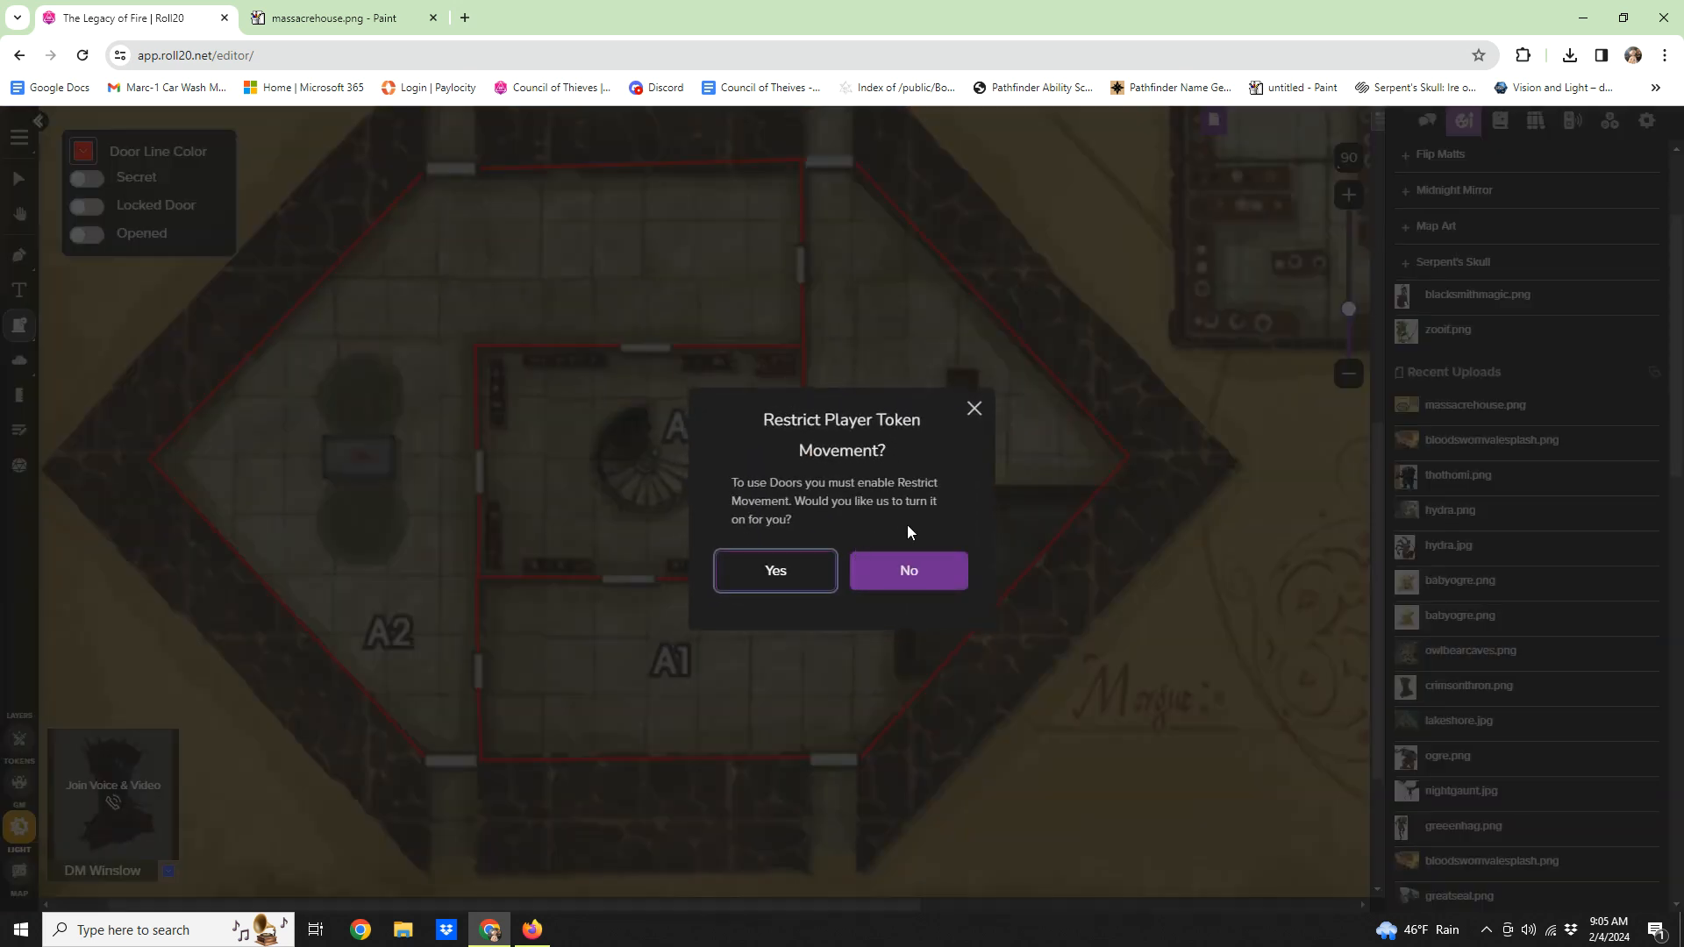
{"action": "left_click", "coordinate": [774, 571]}
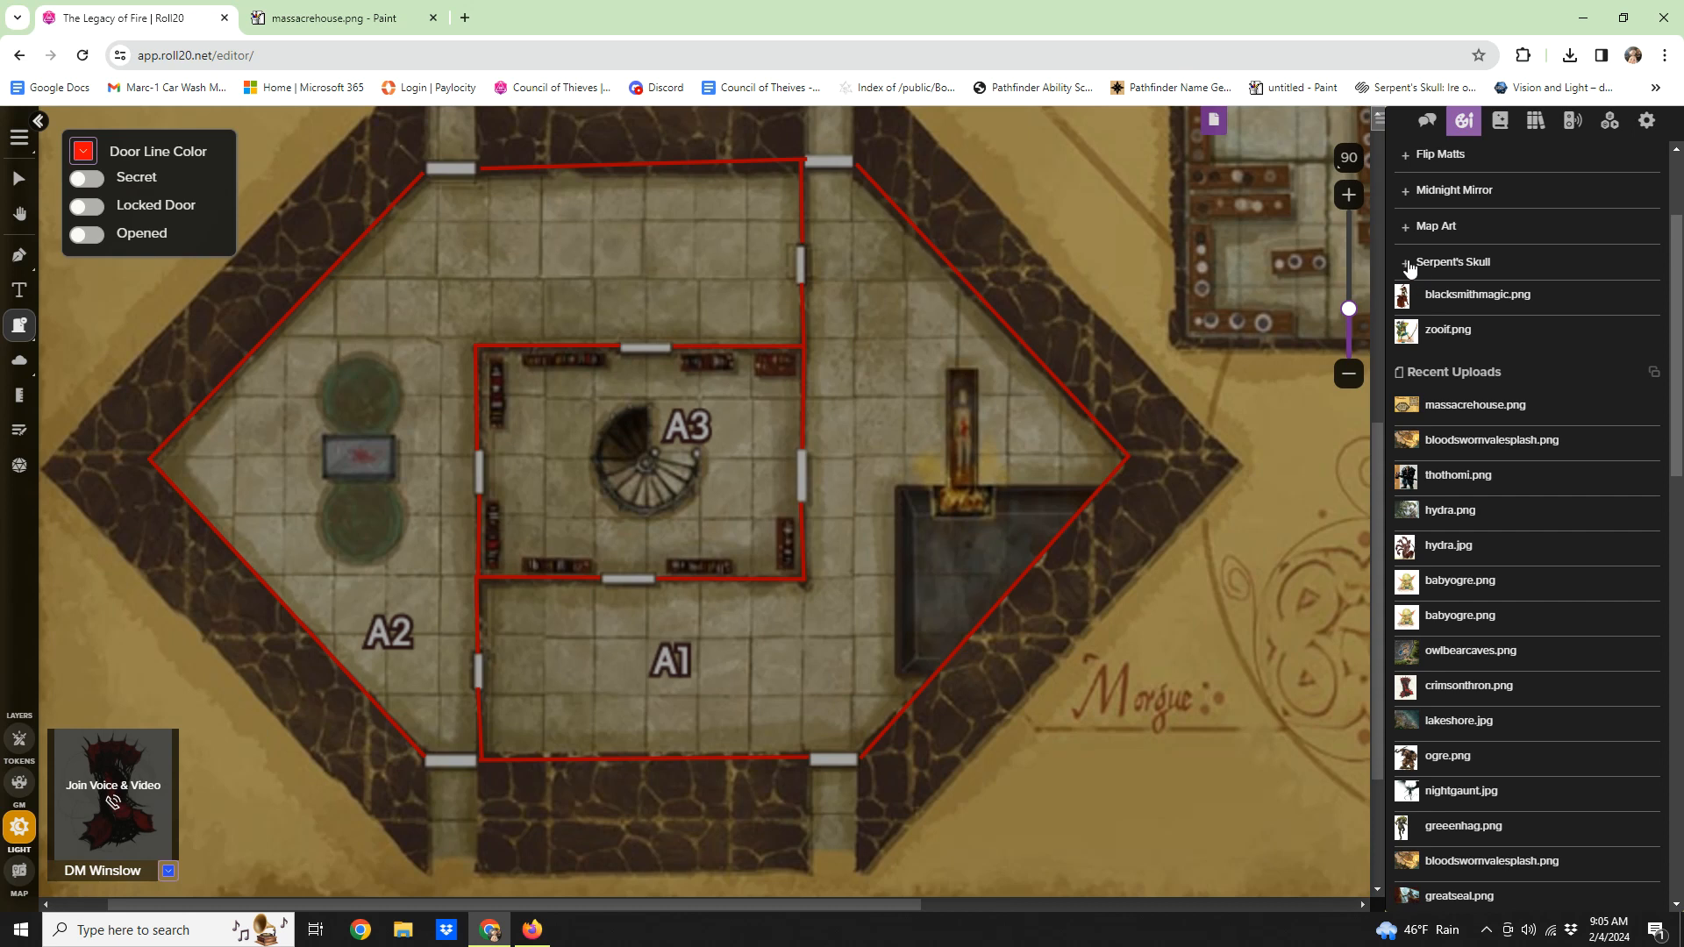
Step: Place doors at the morgue's two northern exits and in the partition northeast of A3
{"action": "left_click", "coordinate": [1349, 195]}
{"action": "left_click", "coordinate": [1349, 195]}
{"action": "left_click", "coordinate": [1349, 195]}
{"action": "scroll", "coordinate": [890, 542], "scroll_direction": "up", "scroll_amount": 3}
{"action": "scroll", "coordinate": [890, 541], "scroll_direction": "up", "scroll_amount": 2}
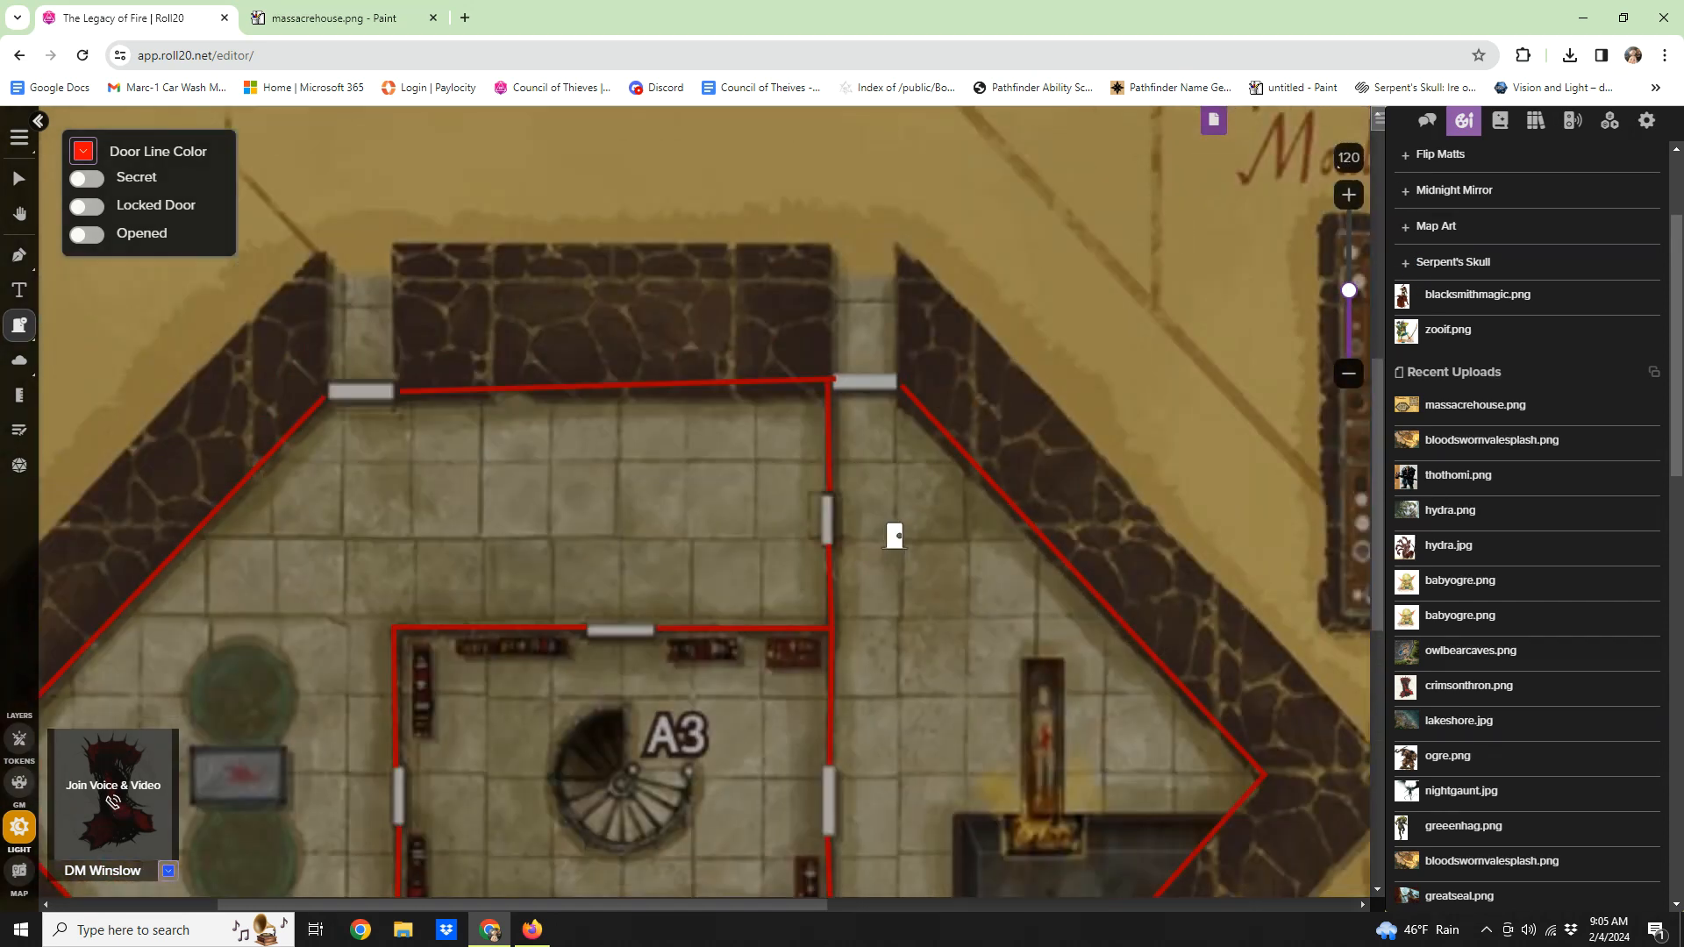
{"action": "left_click", "coordinate": [858, 386]}
{"action": "left_click", "coordinate": [350, 391]}
{"action": "left_click", "coordinate": [827, 517]}
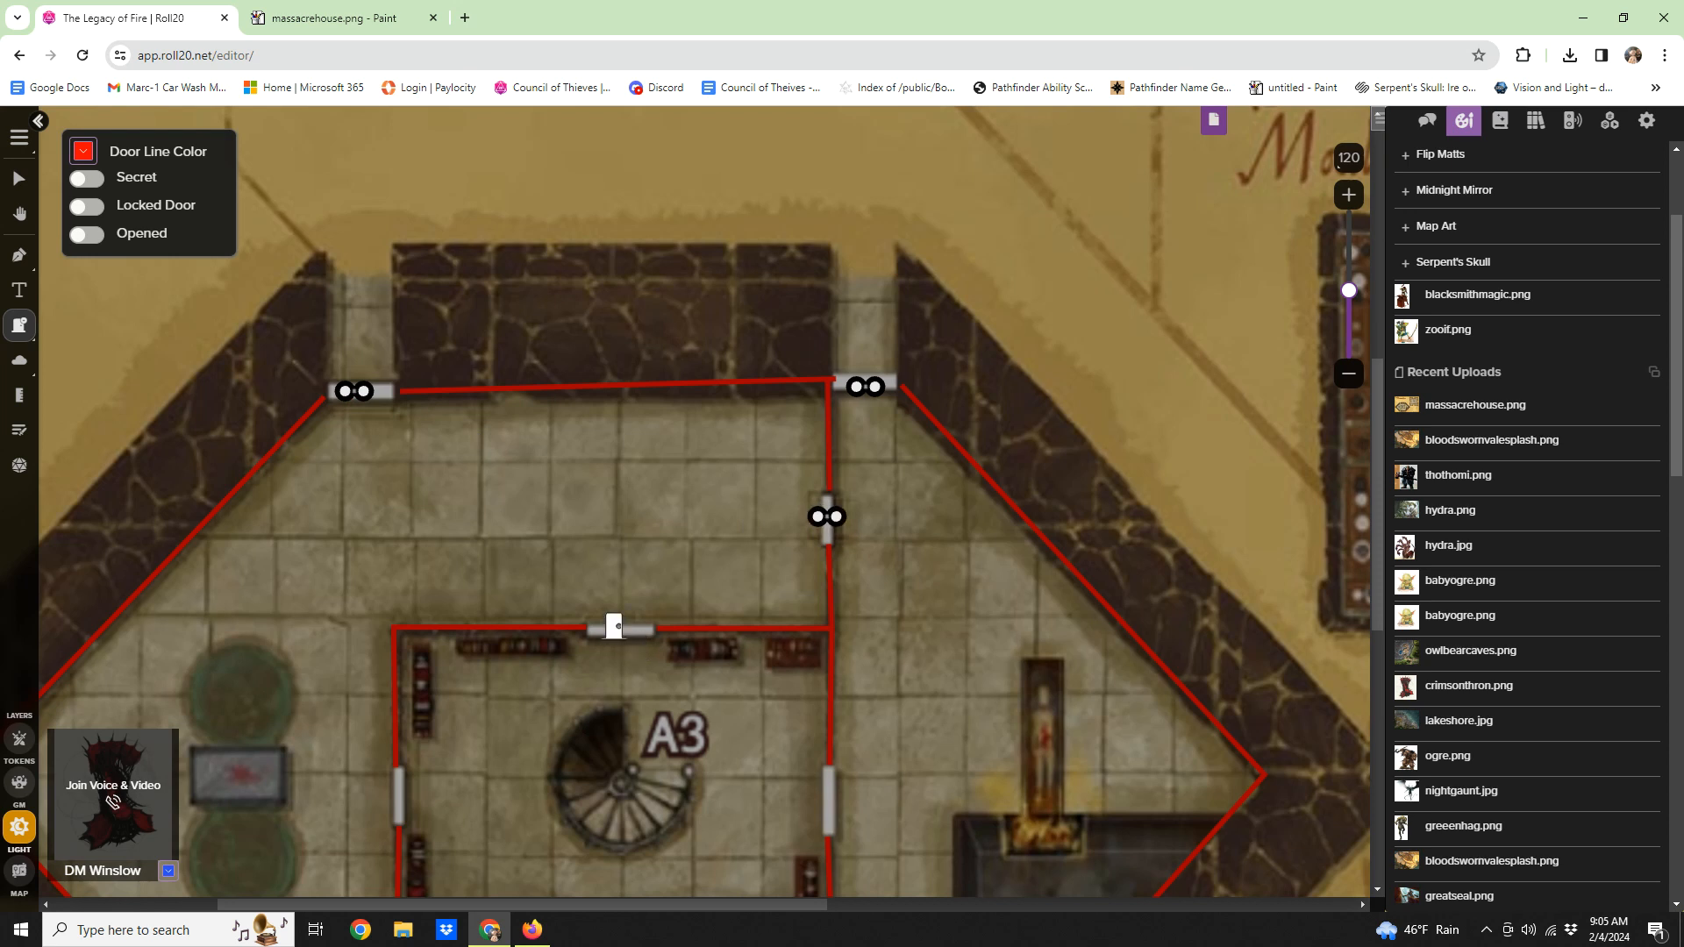
Step: Place doors in the north, west and east openings of room A3
{"action": "left_click", "coordinate": [618, 629]}
{"action": "scroll", "coordinate": [649, 614], "scroll_direction": "down", "scroll_amount": 3}
{"action": "left_click", "coordinate": [392, 589]}
{"action": "left_click", "coordinate": [827, 603]}
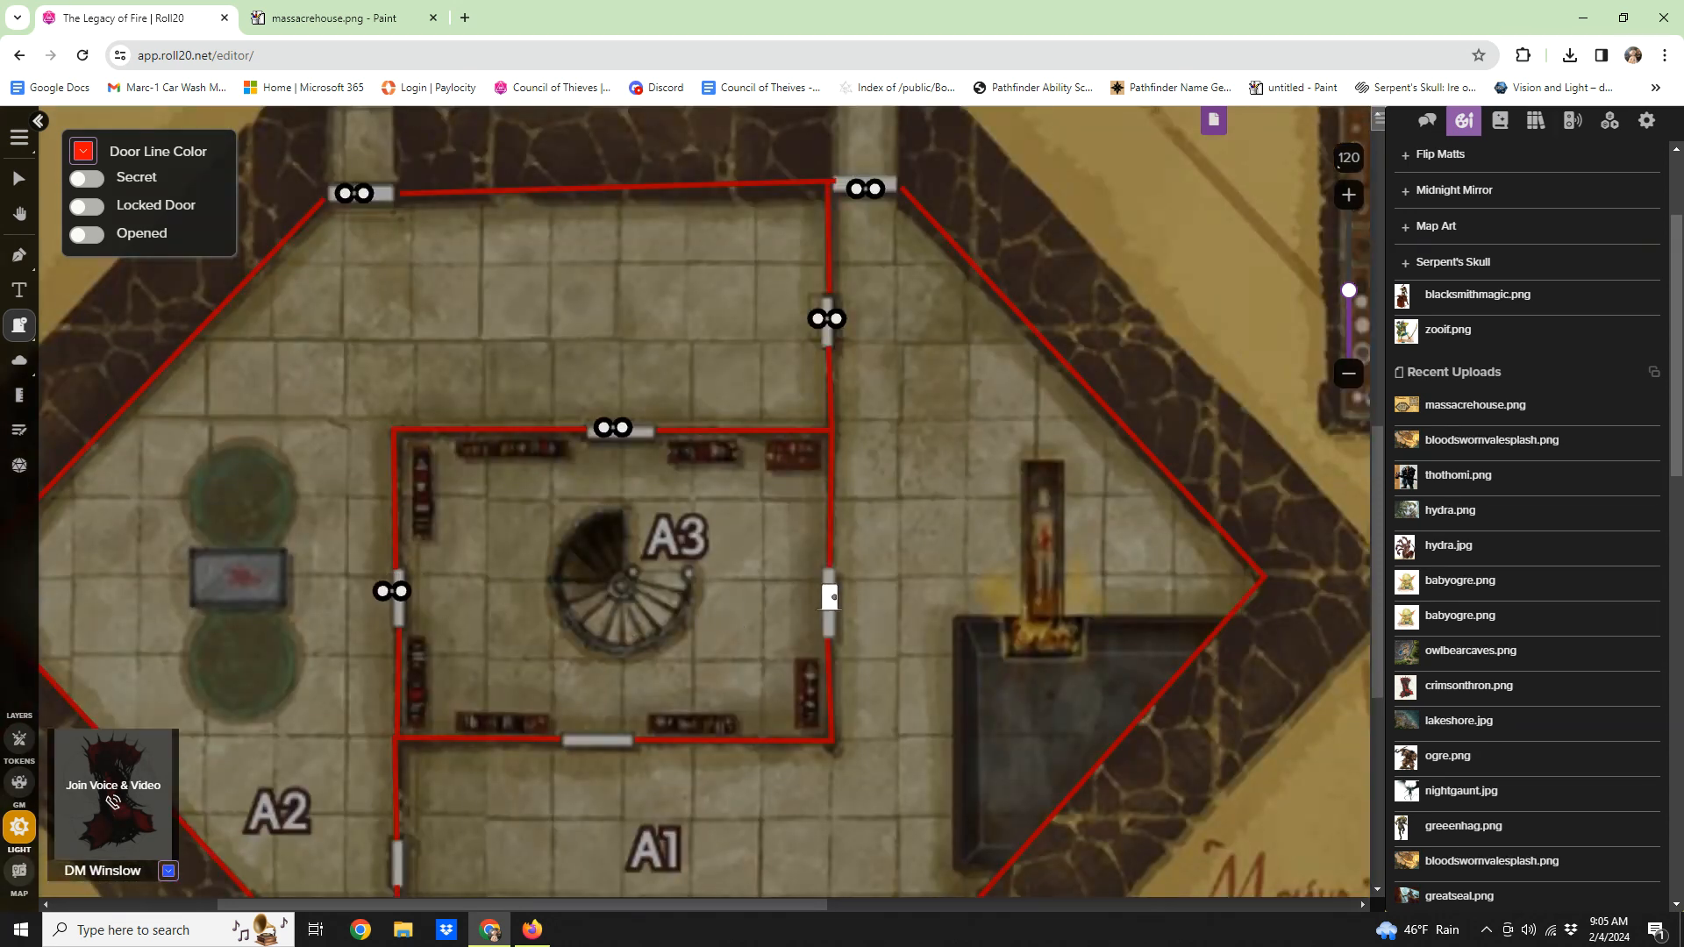
Step: Place doors in A3's south opening, in the partition between A1 and A2, and at the two southern exits
{"action": "scroll", "coordinate": [790, 605], "scroll_direction": "down", "scroll_amount": 4}
{"action": "left_click", "coordinate": [586, 479]}
{"action": "left_click", "coordinate": [396, 599]}
{"action": "left_click", "coordinate": [357, 719]}
{"action": "left_click", "coordinate": [868, 718]}
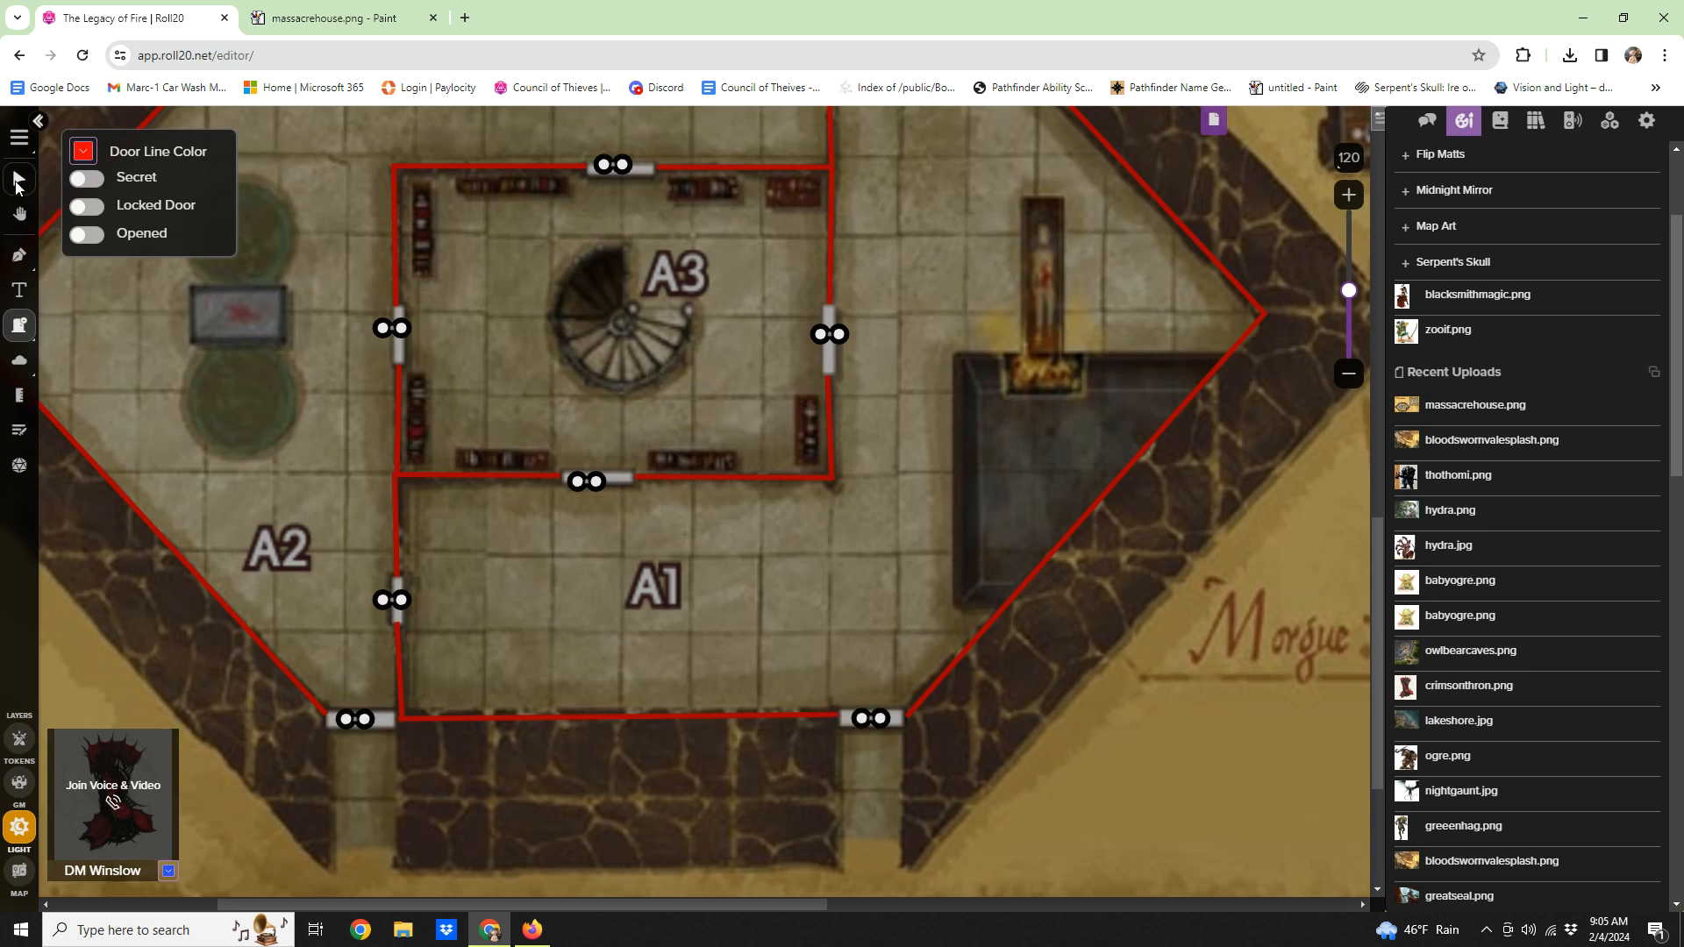
Step: Stretch the doors at the two southern exits to span their openings from wall end to wall end
{"action": "left_click", "coordinate": [18, 179]}
{"action": "left_click", "coordinate": [1349, 194]}
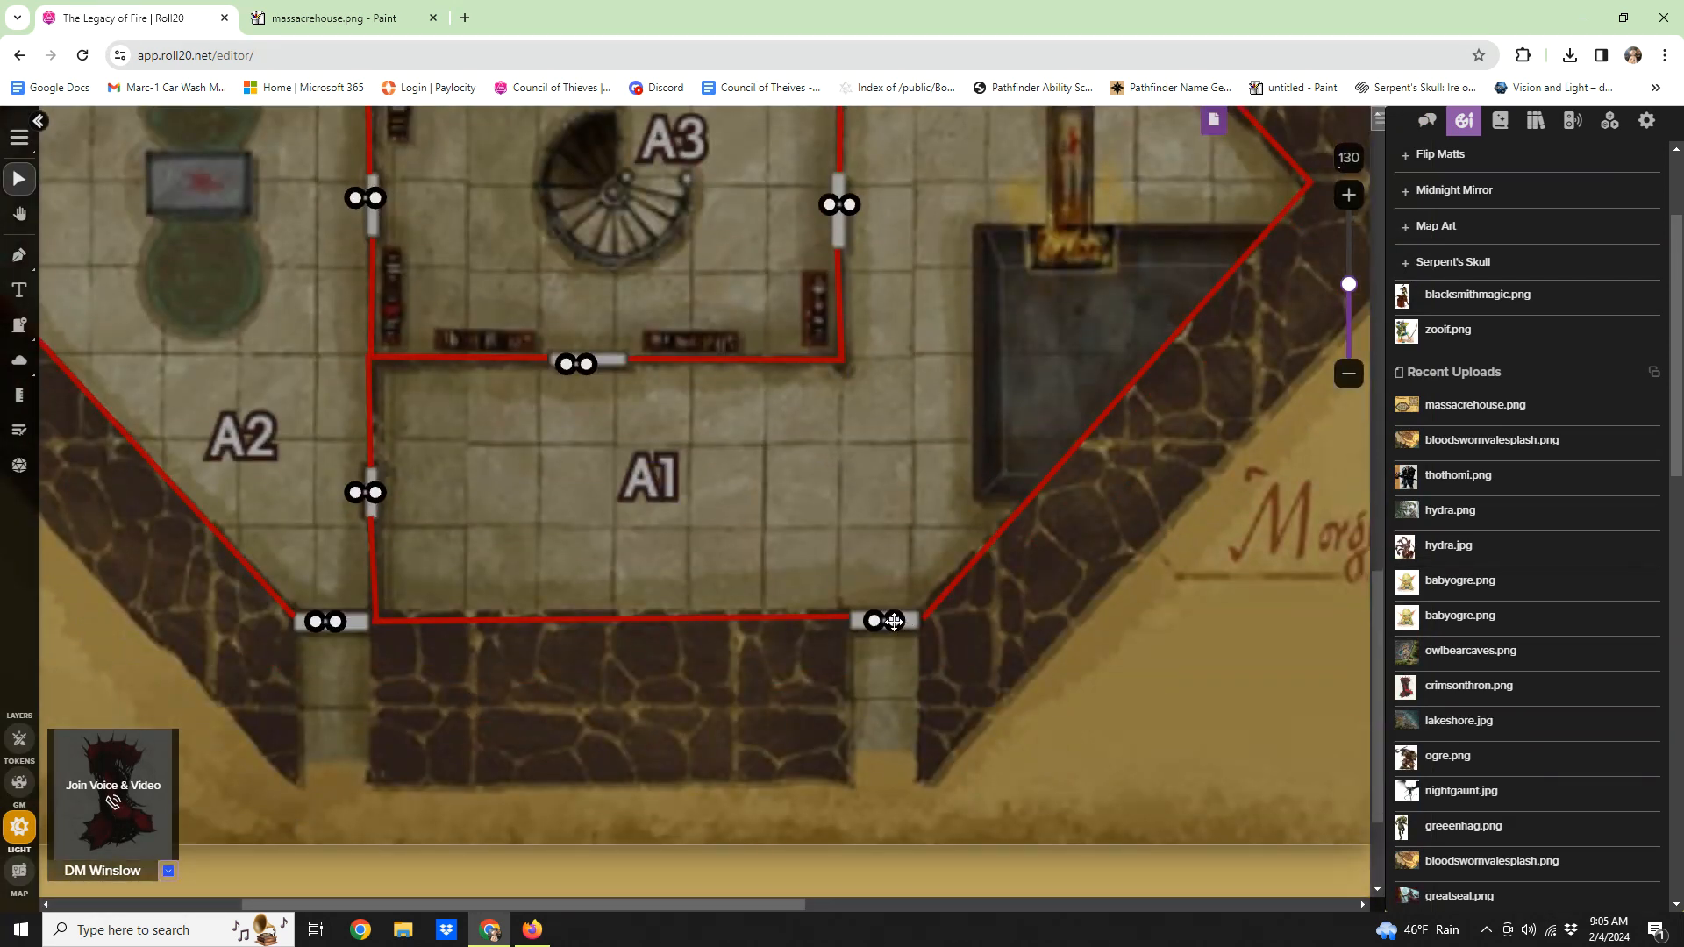
{"action": "left_click_drag", "start_coordinate": [895, 621], "coordinate": [847, 619]}
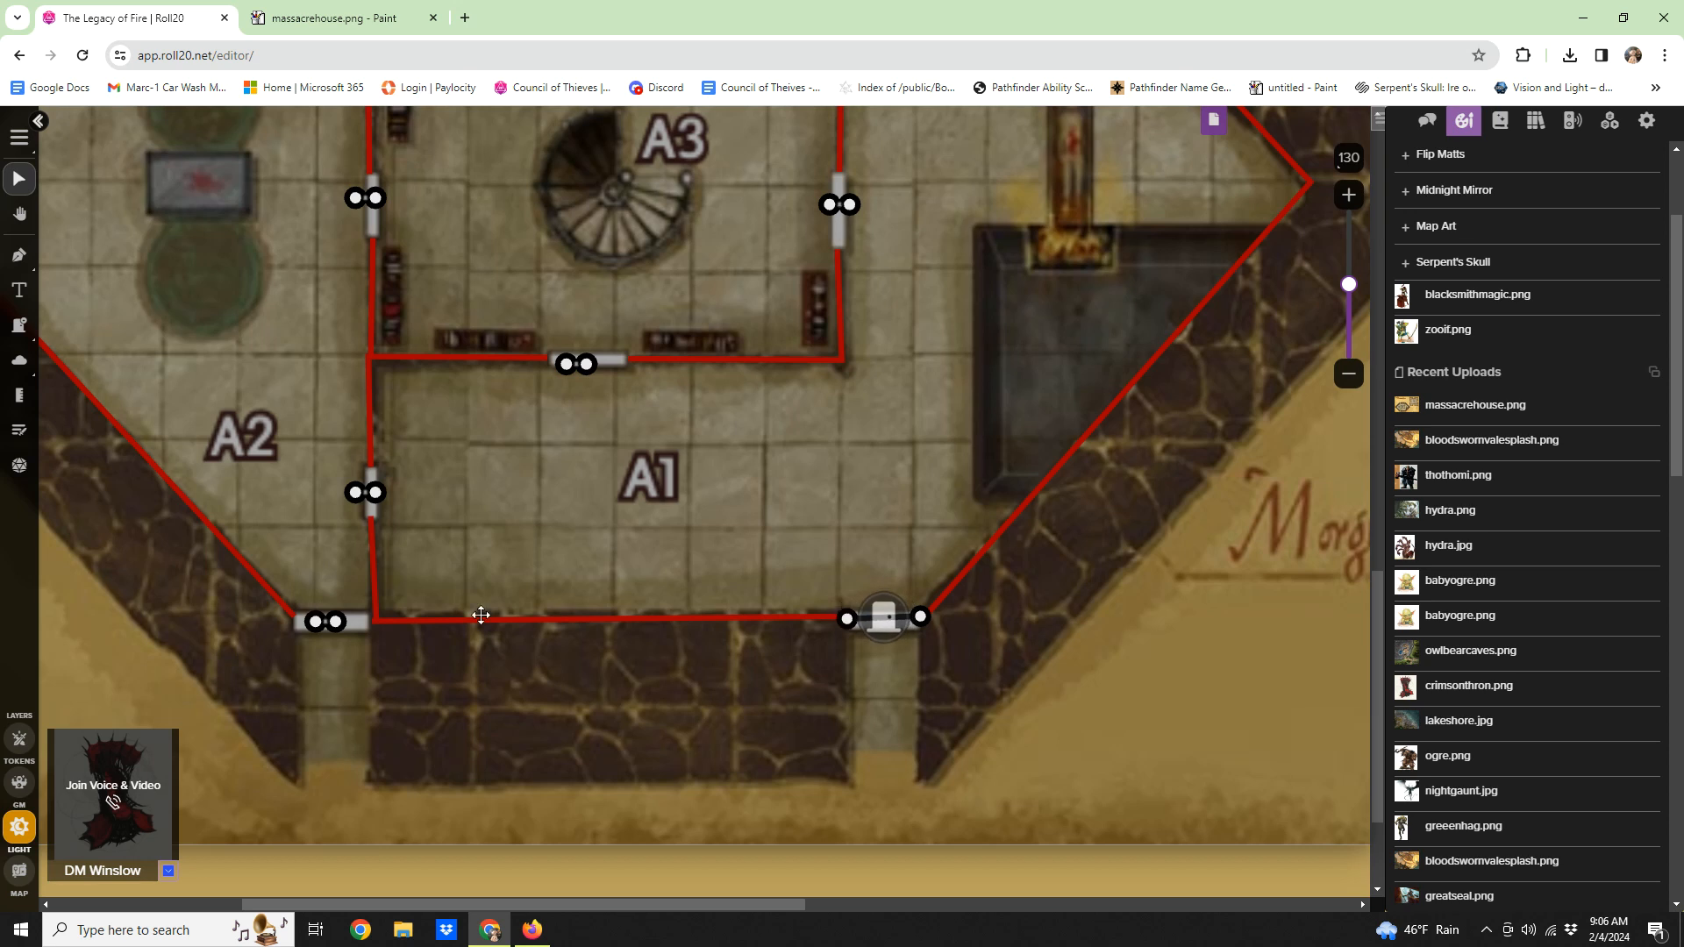
{"action": "left_click_drag", "start_coordinate": [337, 628], "coordinate": [296, 620]}
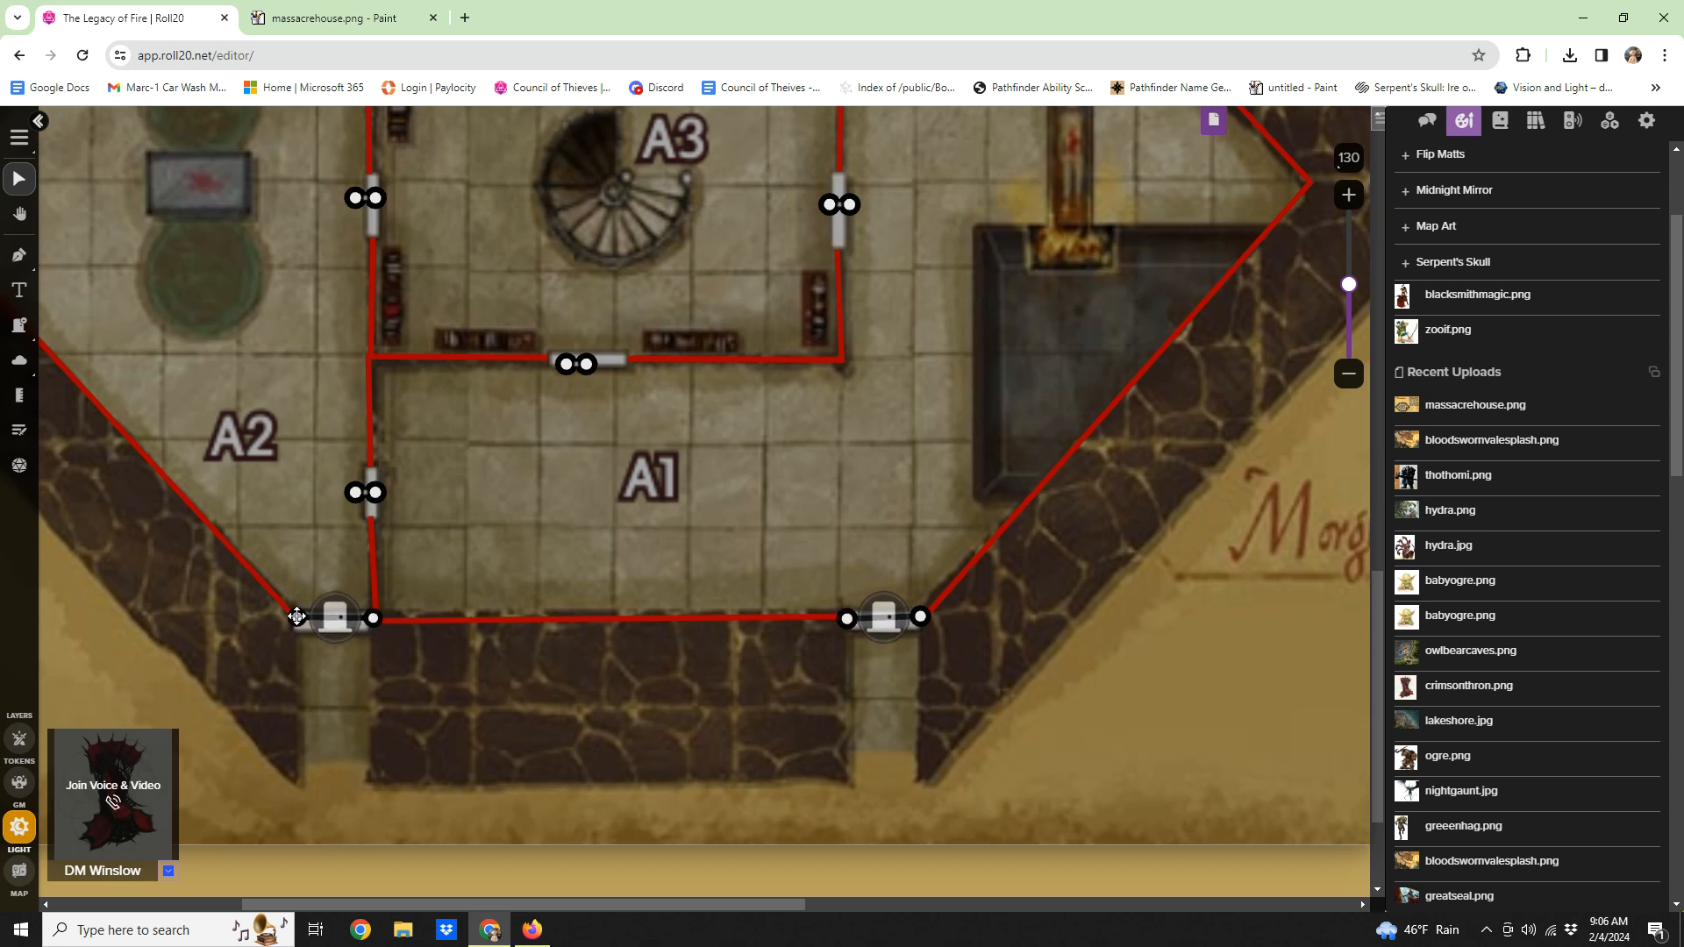
Step: Stretch the A1–A2 partition door and A3's south, east and west doors to span the gaps in their walls
{"action": "scroll", "coordinate": [350, 628], "scroll_direction": "up", "scroll_amount": 1}
{"action": "mouse_move", "coordinate": [378, 543]}
{"action": "left_mouse_down"}
{"action": "mouse_move", "coordinate": [372, 572]}
{"action": "mouse_move", "coordinate": [371, 520]}
{"action": "left_mouse_up"}
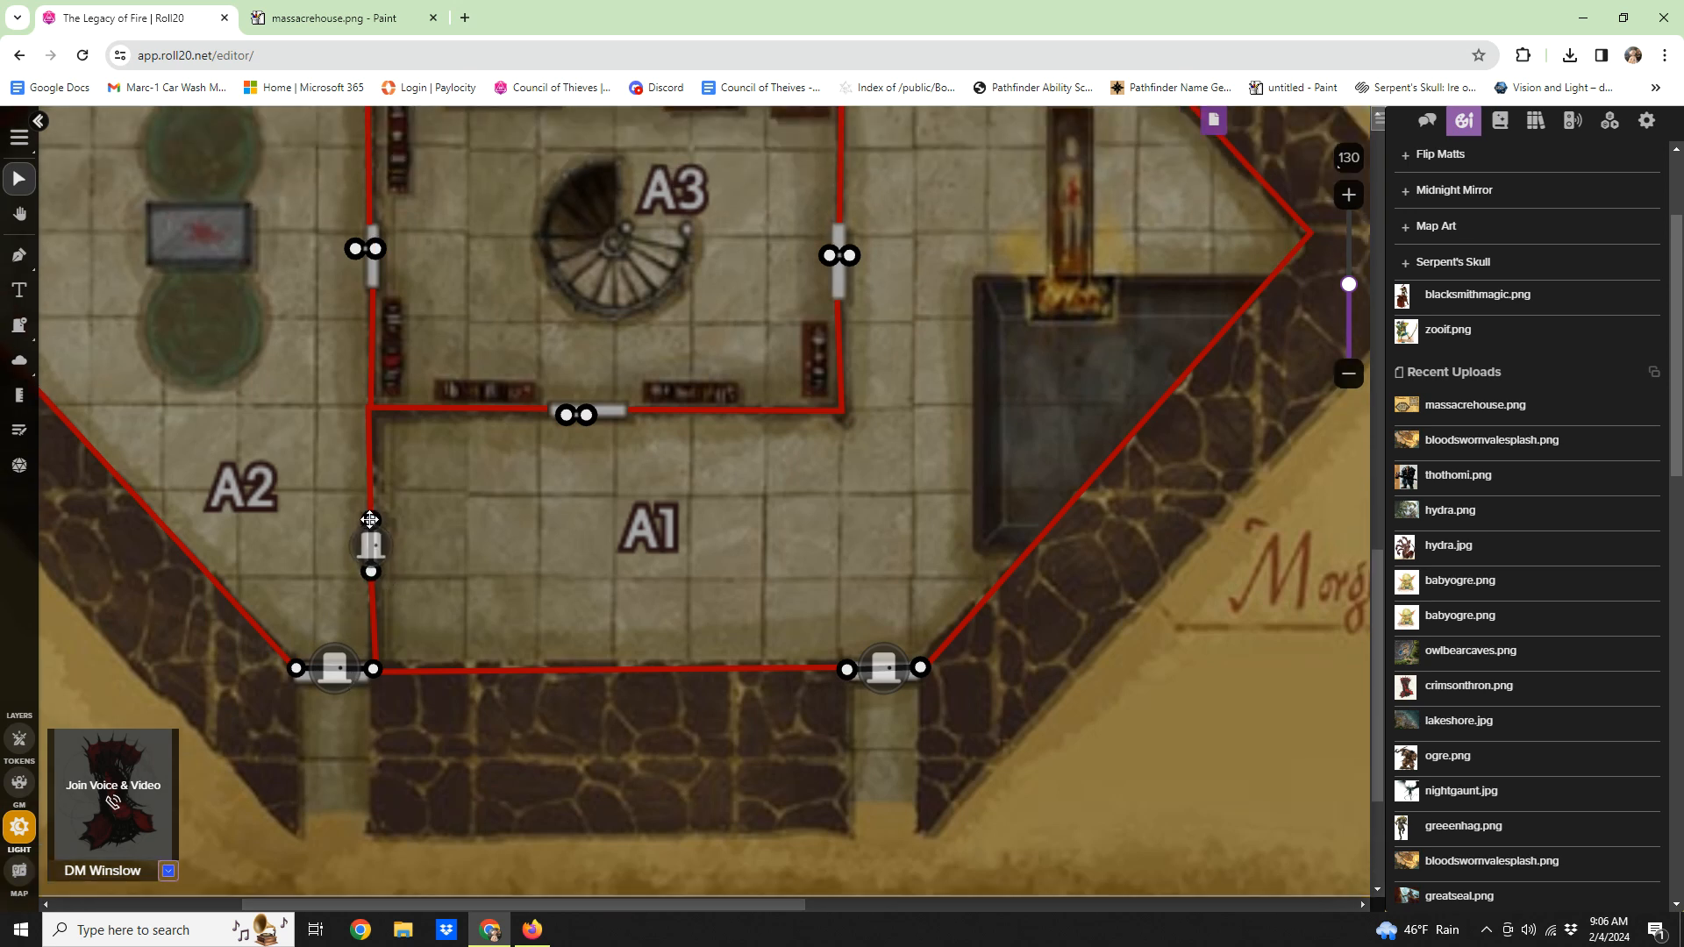
{"action": "left_click_drag", "start_coordinate": [587, 414], "coordinate": [541, 412]}
{"action": "scroll", "coordinate": [651, 401], "scroll_direction": "up", "scroll_amount": 2}
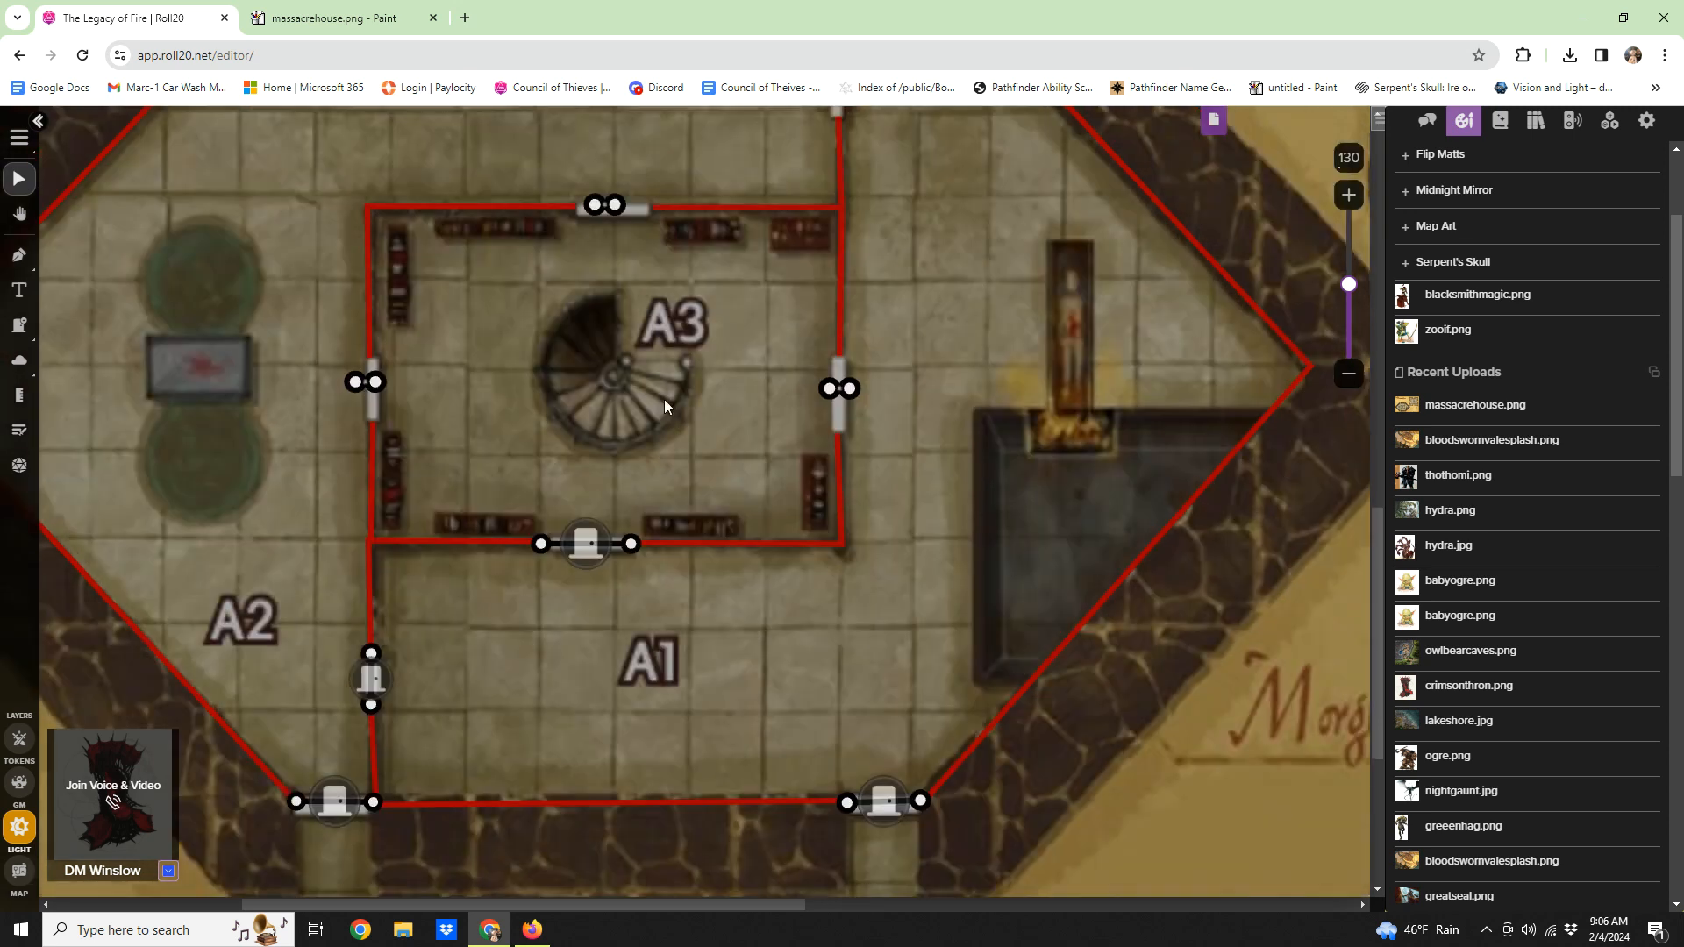
{"action": "left_click_drag", "start_coordinate": [850, 389], "coordinate": [839, 352]}
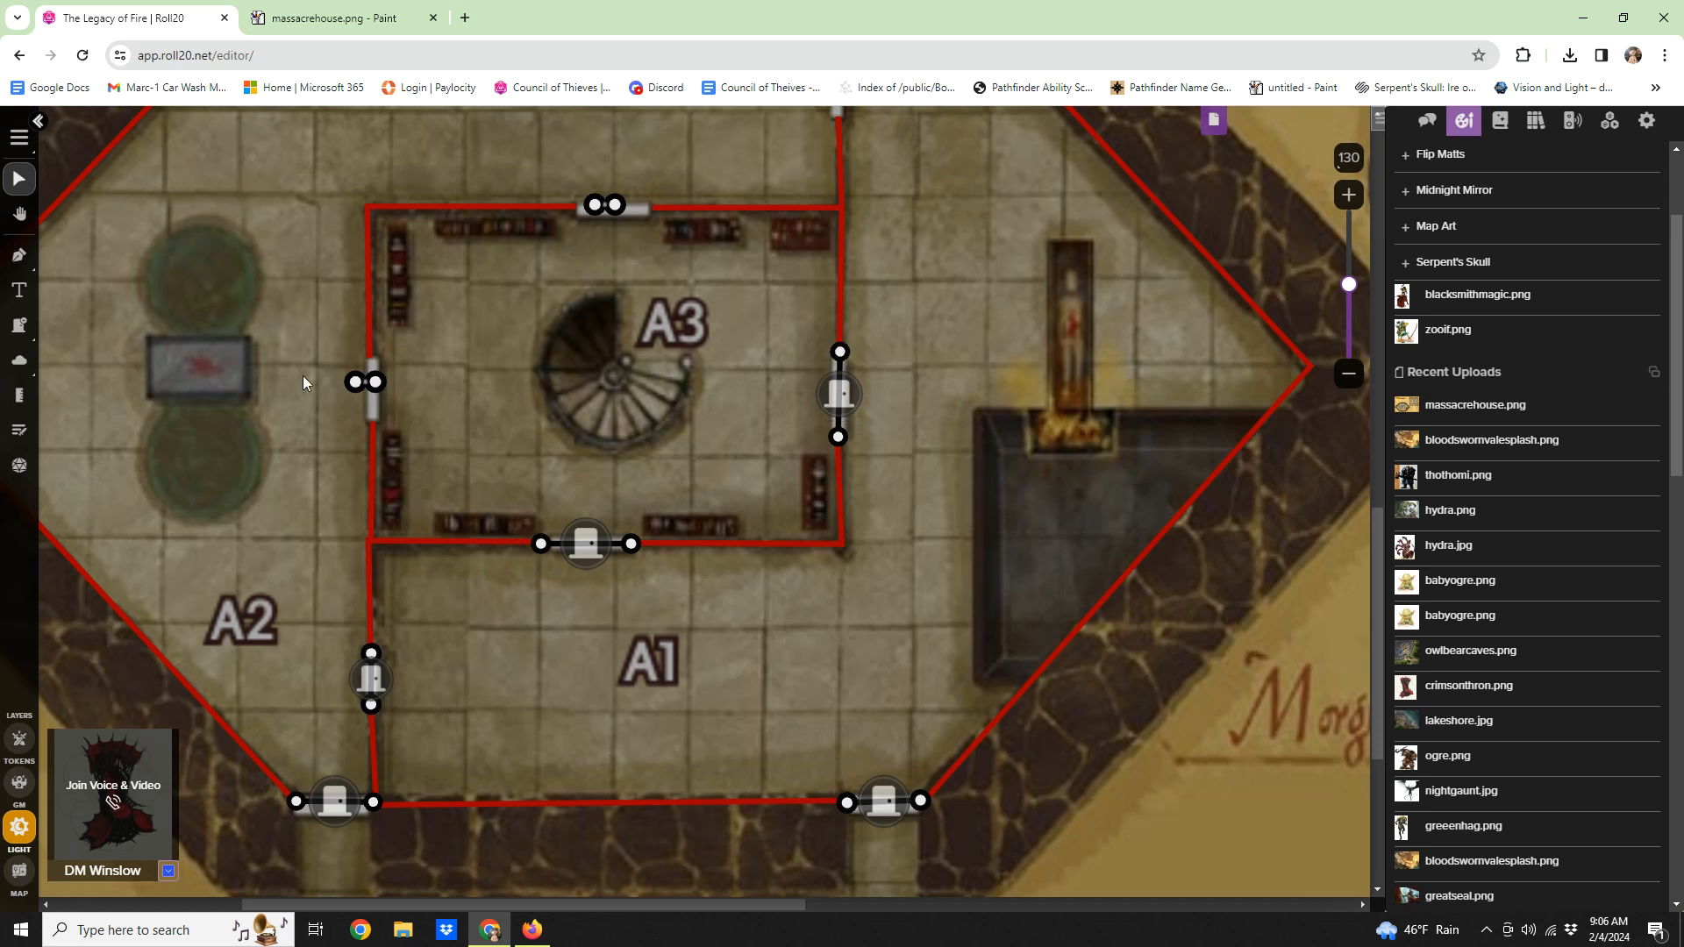
{"action": "mouse_move", "coordinate": [379, 378]}
{"action": "left_mouse_down"}
{"action": "mouse_move", "coordinate": [372, 428]}
{"action": "mouse_move", "coordinate": [372, 356]}
{"action": "left_mouse_up"}
Step: Stretch A3's north door and the door in the partition northeast of A3 to span their wall gaps
{"action": "scroll", "coordinate": [614, 369], "scroll_direction": "up", "scroll_amount": 2}
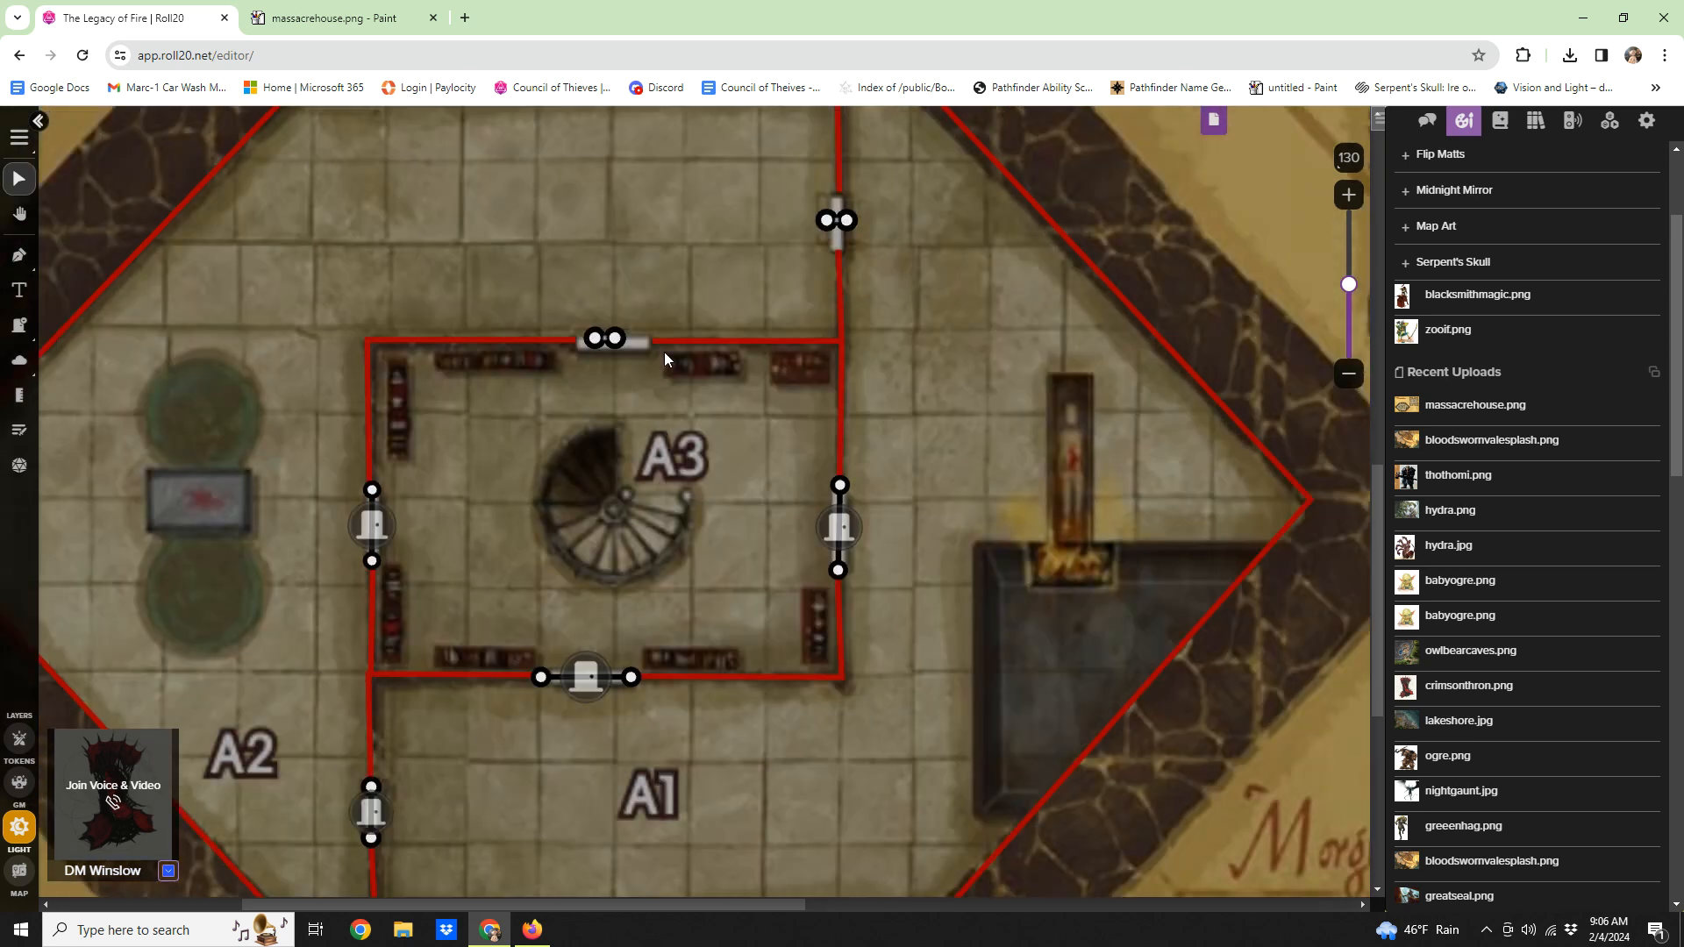
{"action": "left_click_drag", "start_coordinate": [610, 339], "coordinate": [572, 340]}
{"action": "scroll", "coordinate": [836, 378], "scroll_direction": "up", "scroll_amount": 3}
{"action": "mouse_move", "coordinate": [849, 418]}
{"action": "left_mouse_down"}
{"action": "mouse_move", "coordinate": [839, 452]}
{"action": "mouse_move", "coordinate": [839, 388]}
{"action": "left_mouse_up"}
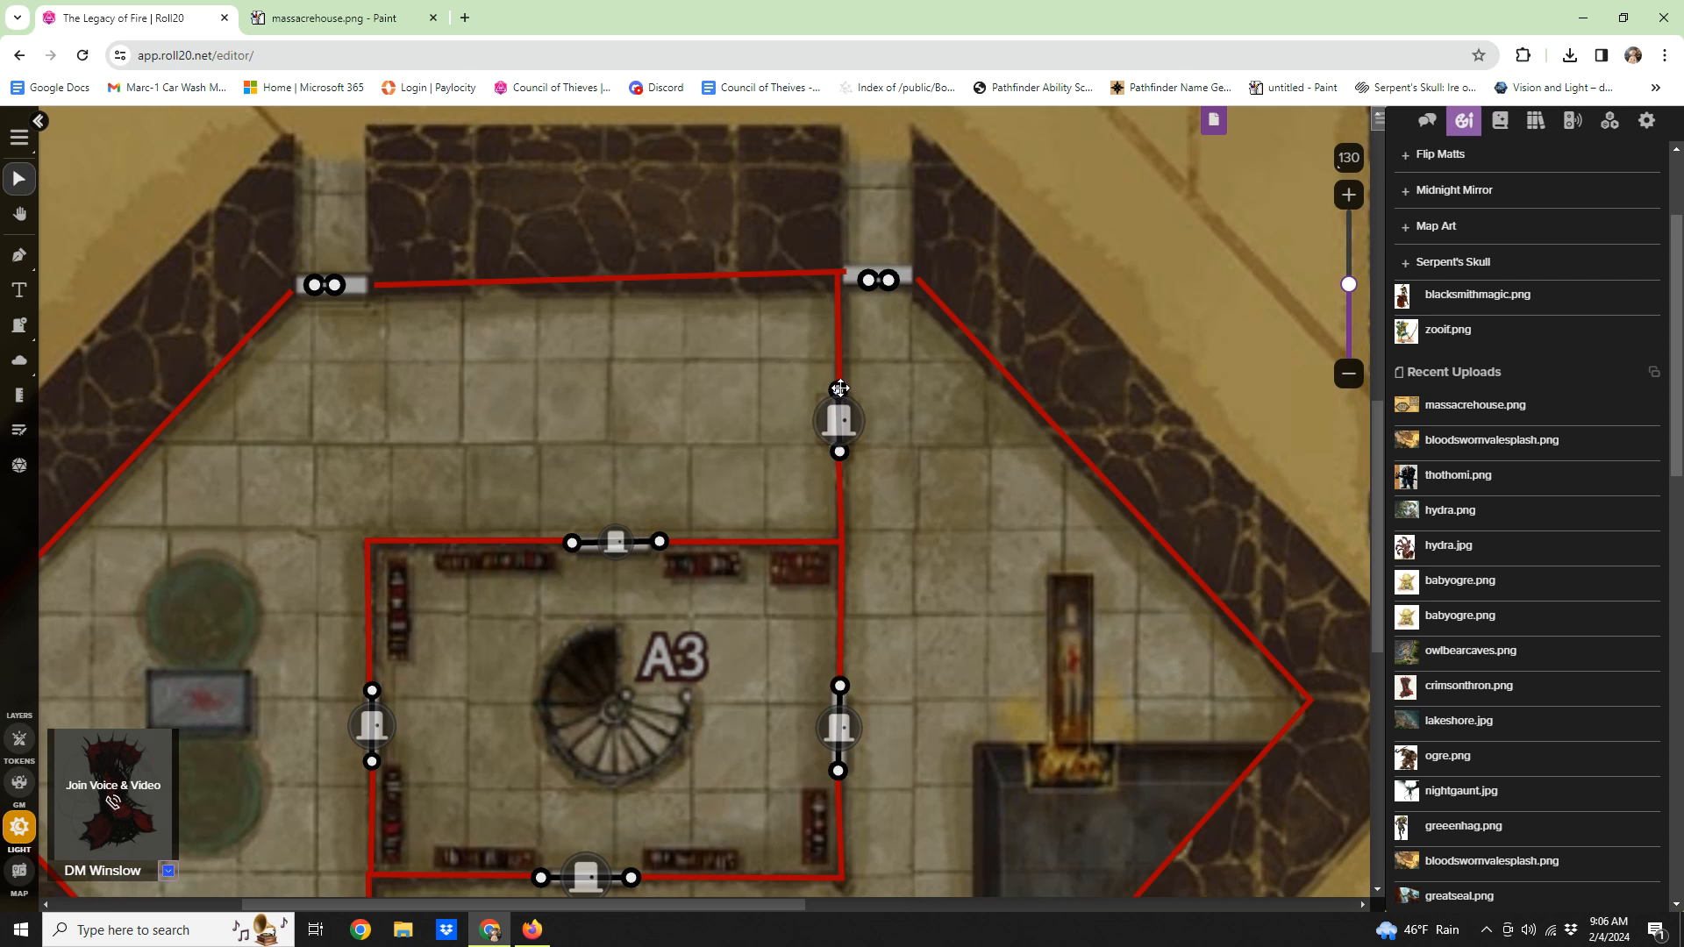
Step: Stretch the doors at the two northern exits to join the wall ends on both sides
{"action": "scroll", "coordinate": [890, 383], "scroll_direction": "up", "scroll_amount": 2}
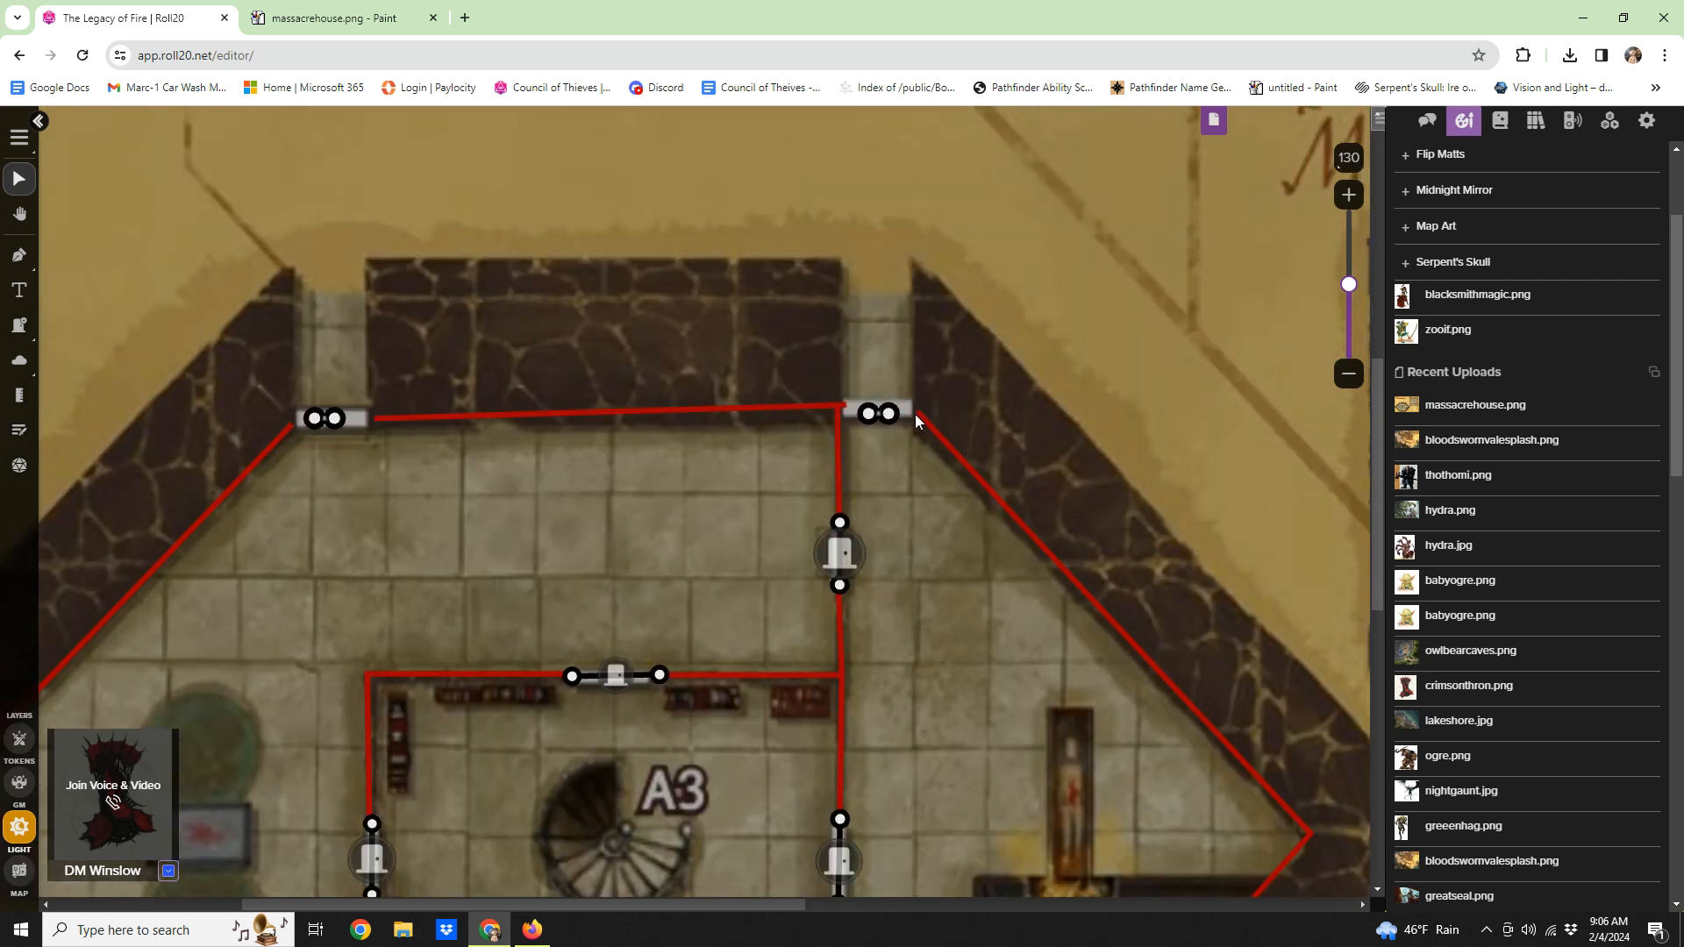
{"action": "left_click_drag", "start_coordinate": [889, 416], "coordinate": [836, 406]}
{"action": "left_click_drag", "start_coordinate": [345, 418], "coordinate": [296, 418]}
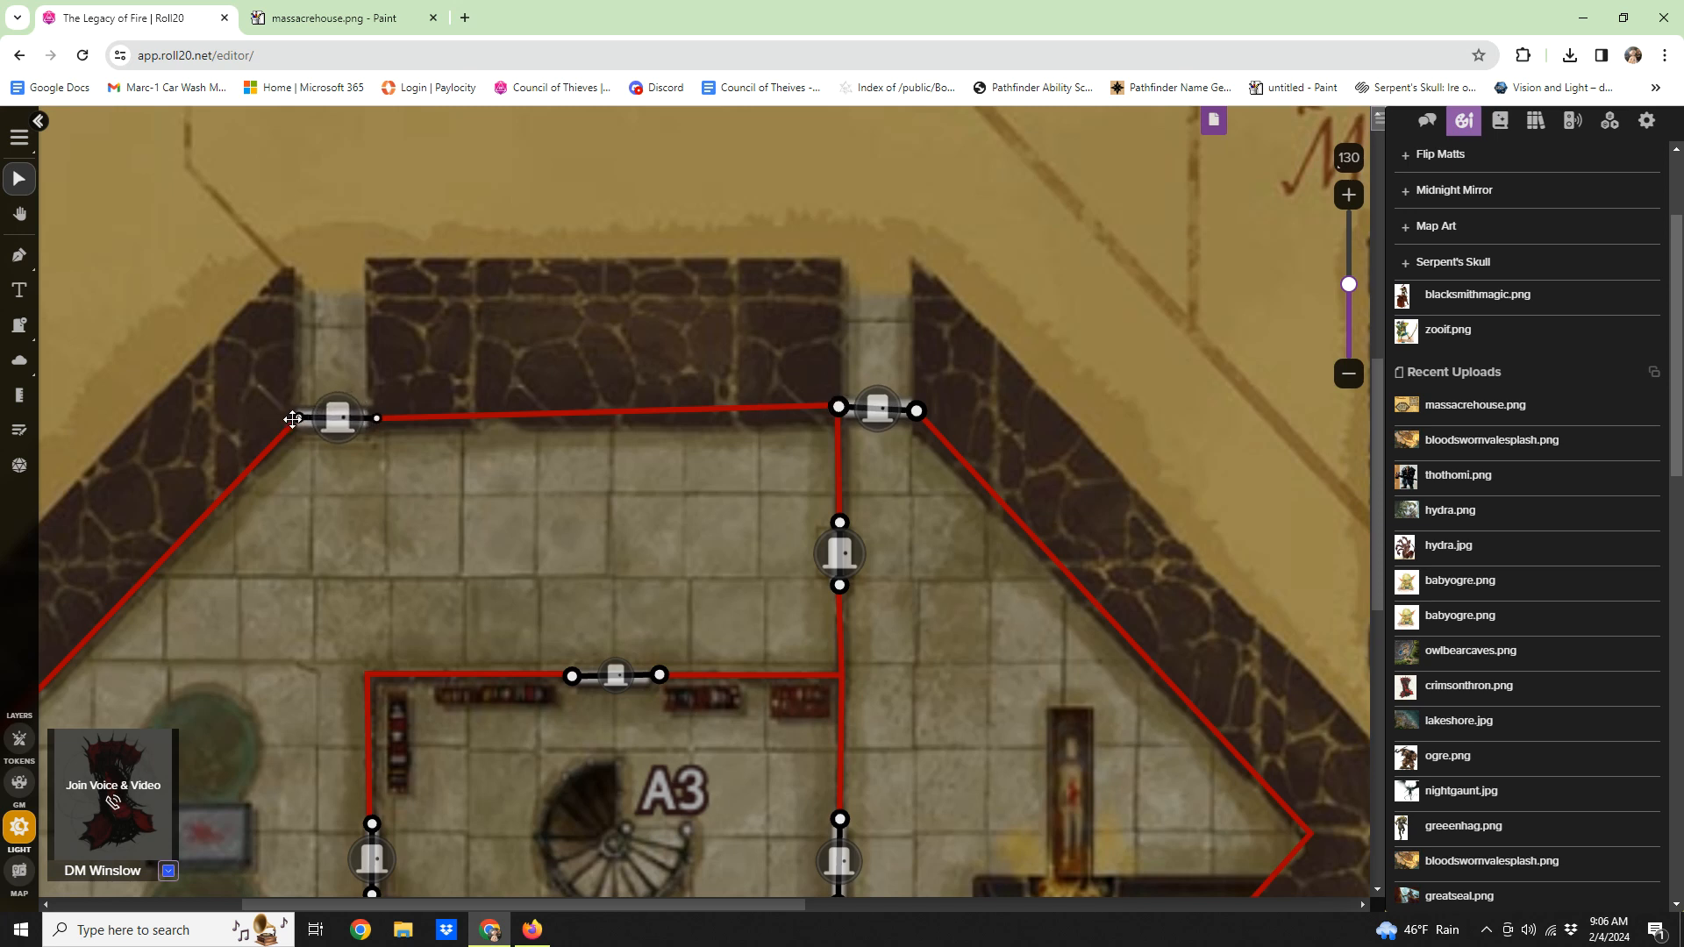
Step: Examine the walls and doors all around the A1, A2 and A3 building for proper coverage
{"action": "scroll", "coordinate": [509, 462], "scroll_direction": "down", "scroll_amount": 4}
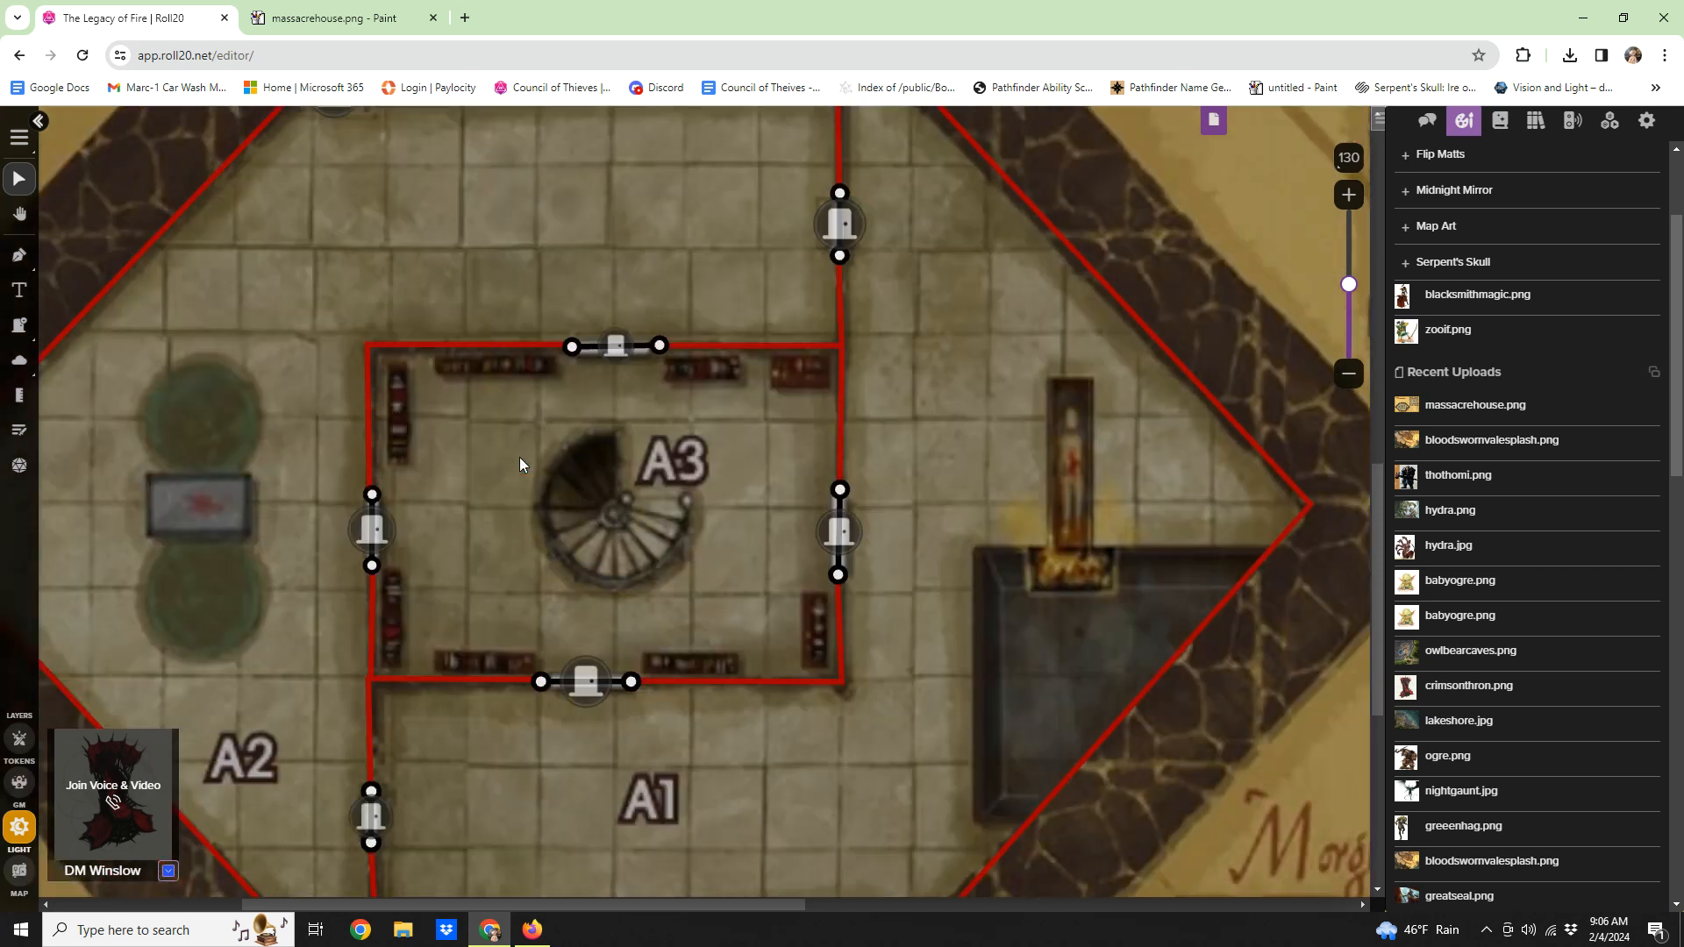
{"action": "scroll", "coordinate": [526, 454], "scroll_direction": "down", "scroll_amount": 3}
{"action": "scroll", "coordinate": [693, 606], "scroll_direction": "up", "scroll_amount": 2}
{"action": "left_click_drag", "start_coordinate": [735, 904], "coordinate": [842, 781]}
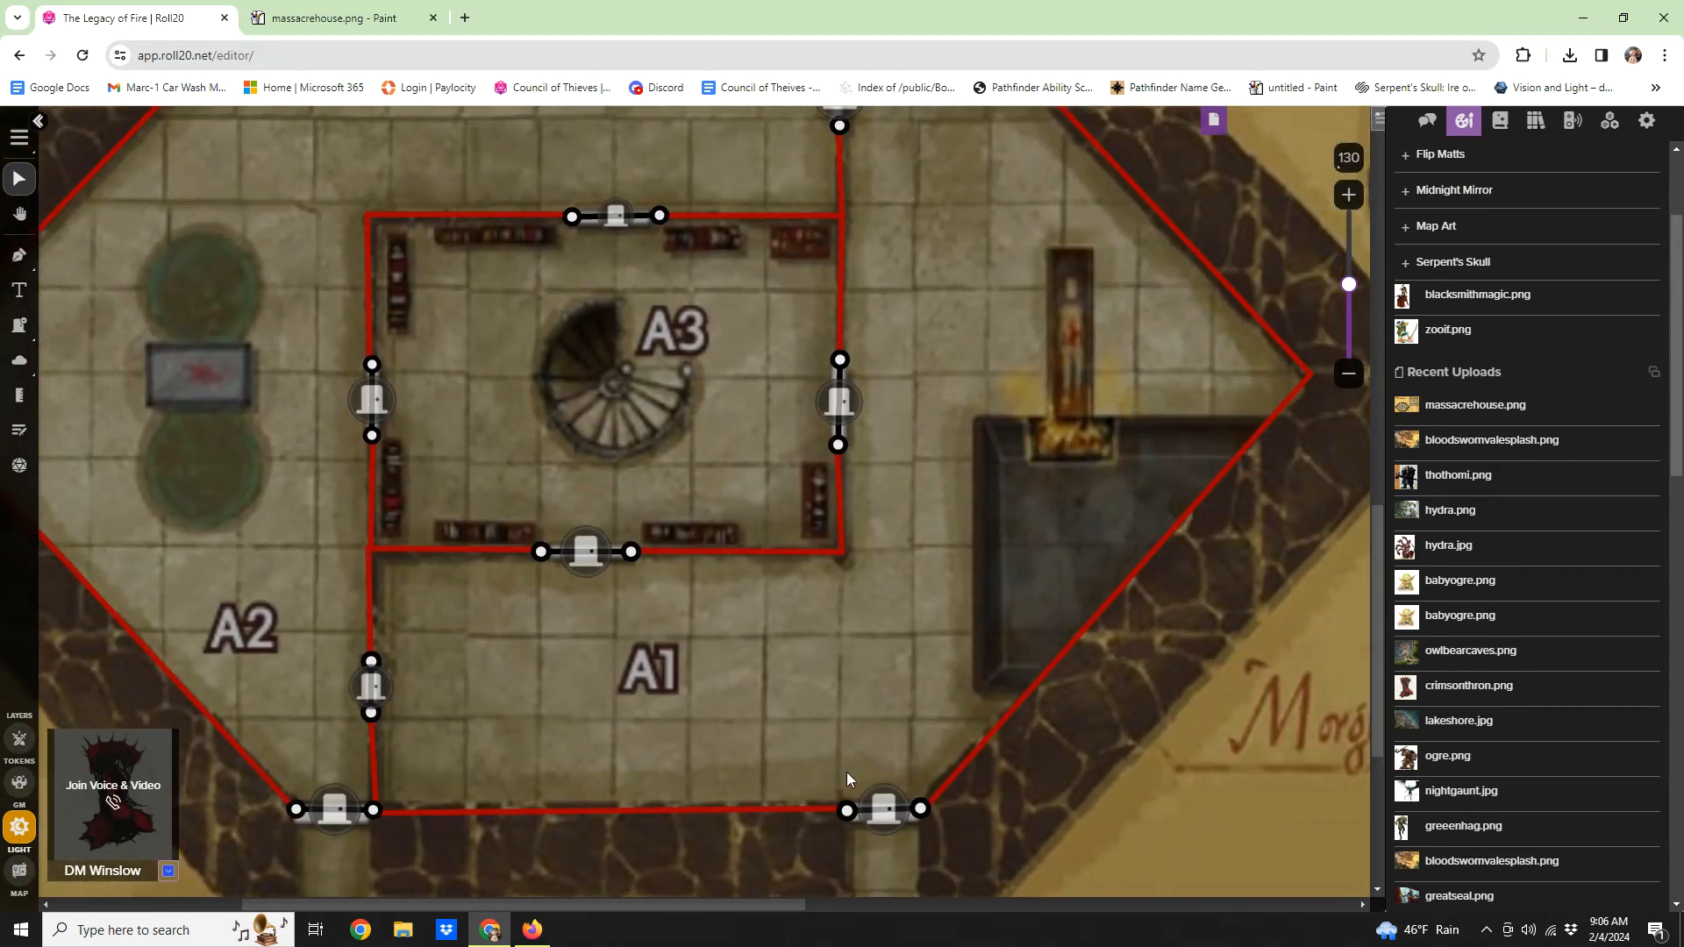
{"action": "scroll", "coordinate": [846, 767], "scroll_direction": "up", "scroll_amount": 3}
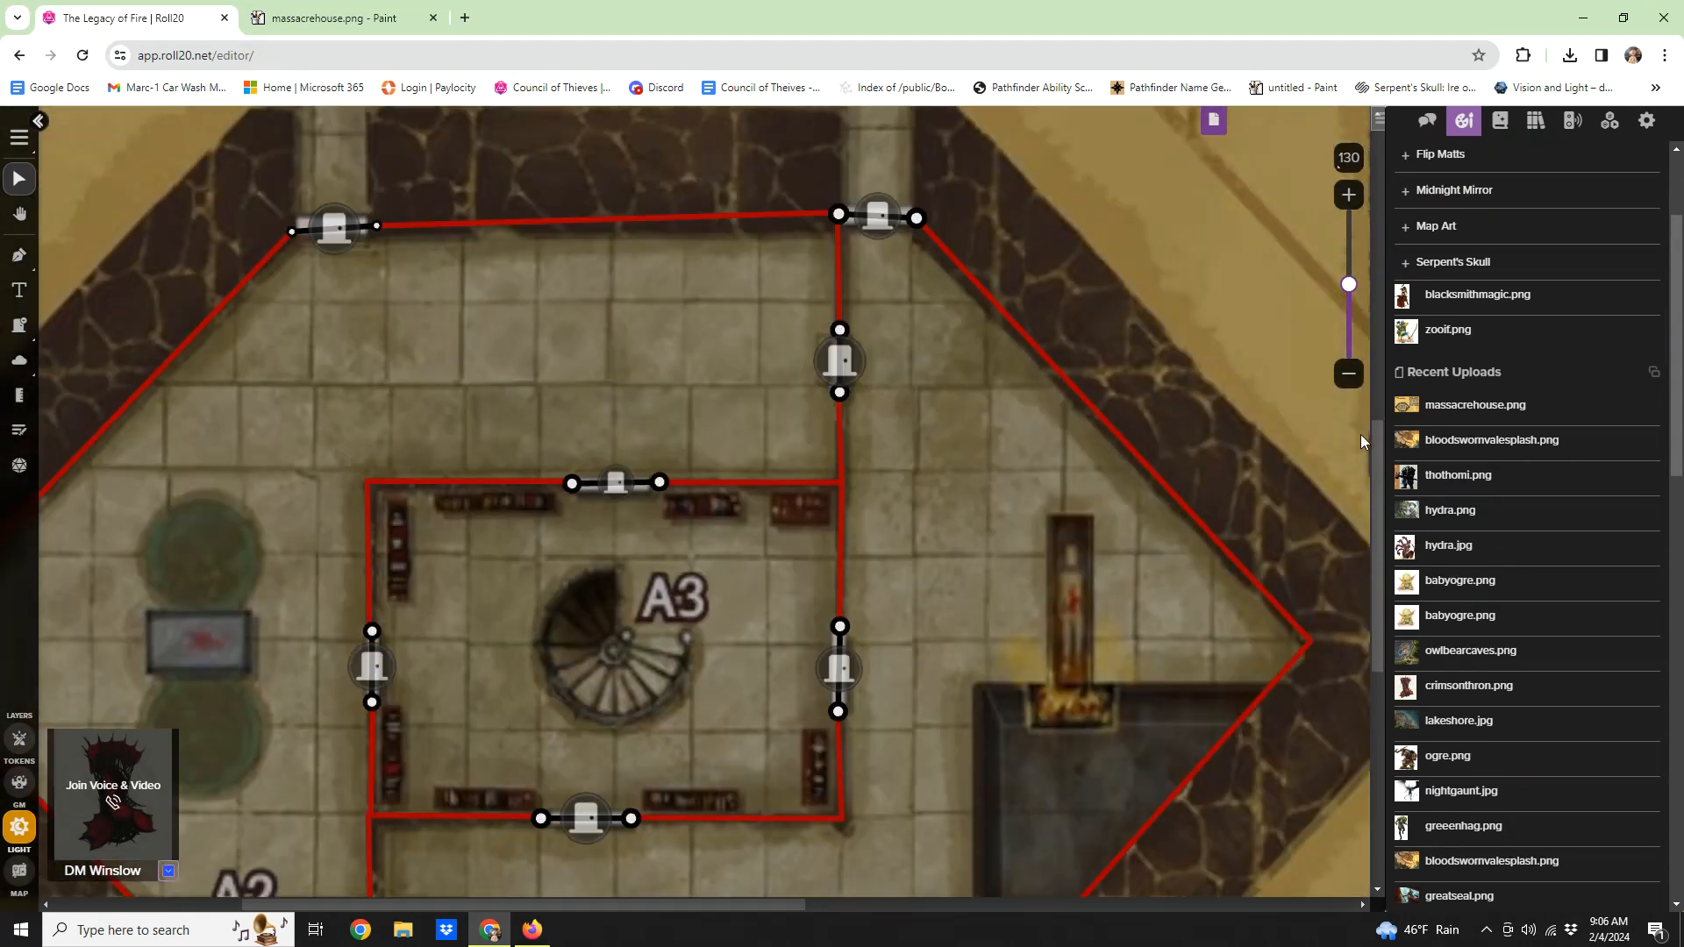
{"action": "left_click", "coordinate": [1348, 373]}
{"action": "scroll", "coordinate": [791, 430], "scroll_direction": "down", "scroll_amount": 3}
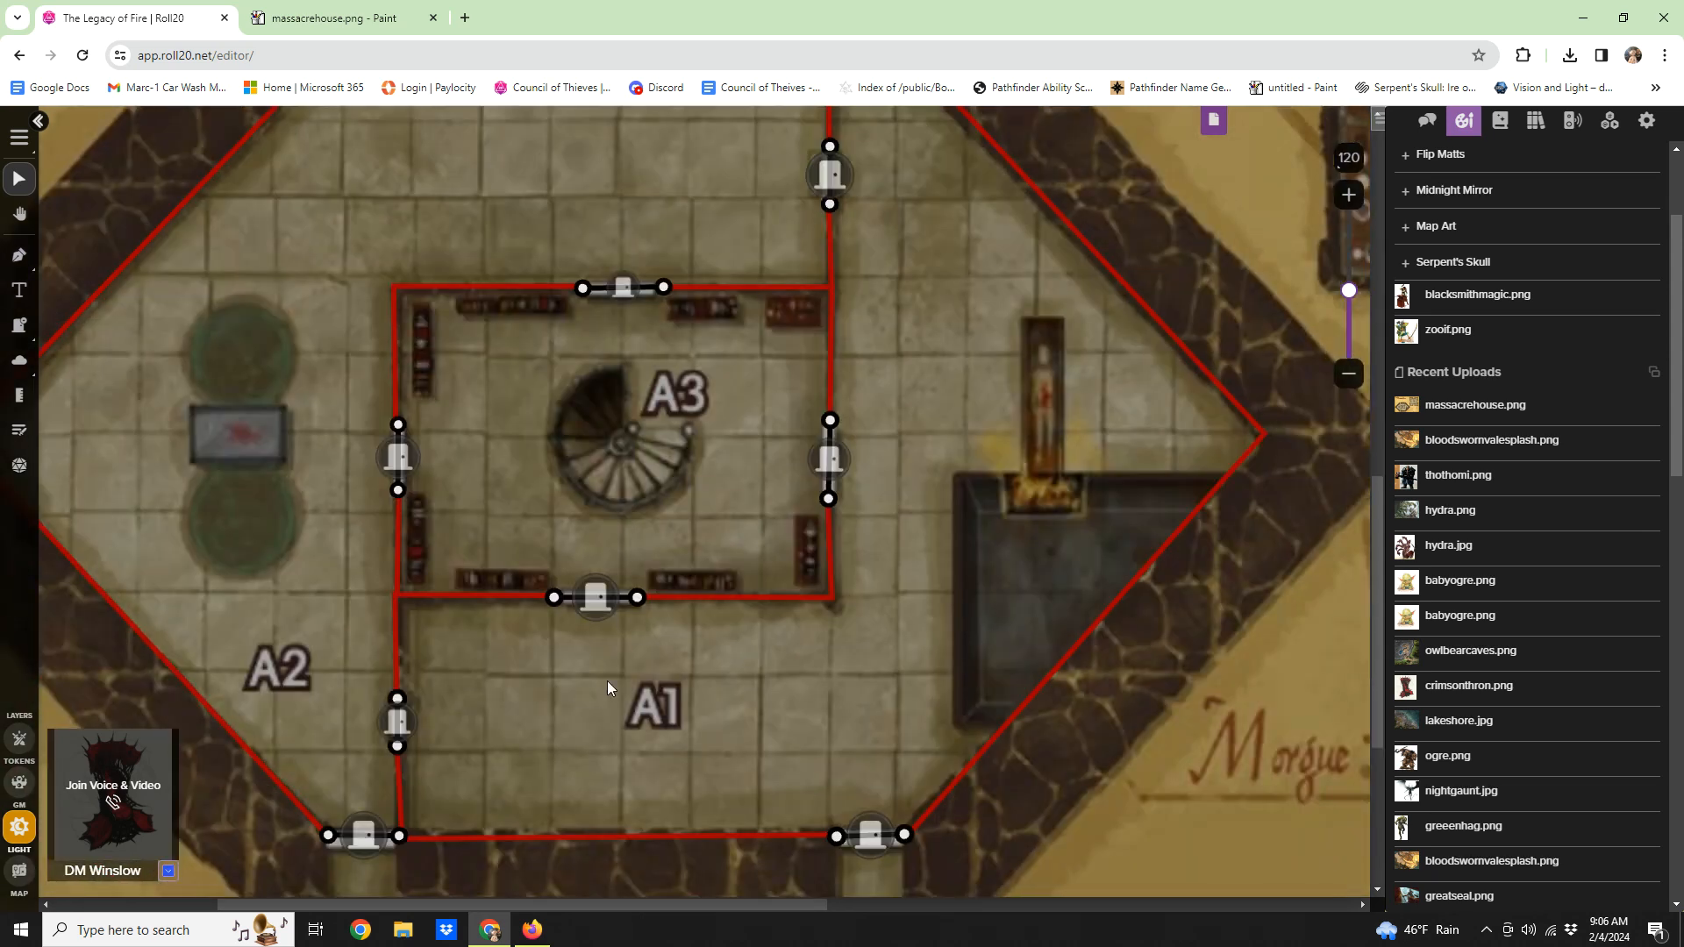
{"action": "scroll", "coordinate": [958, 421], "scroll_direction": "up", "scroll_amount": 2}
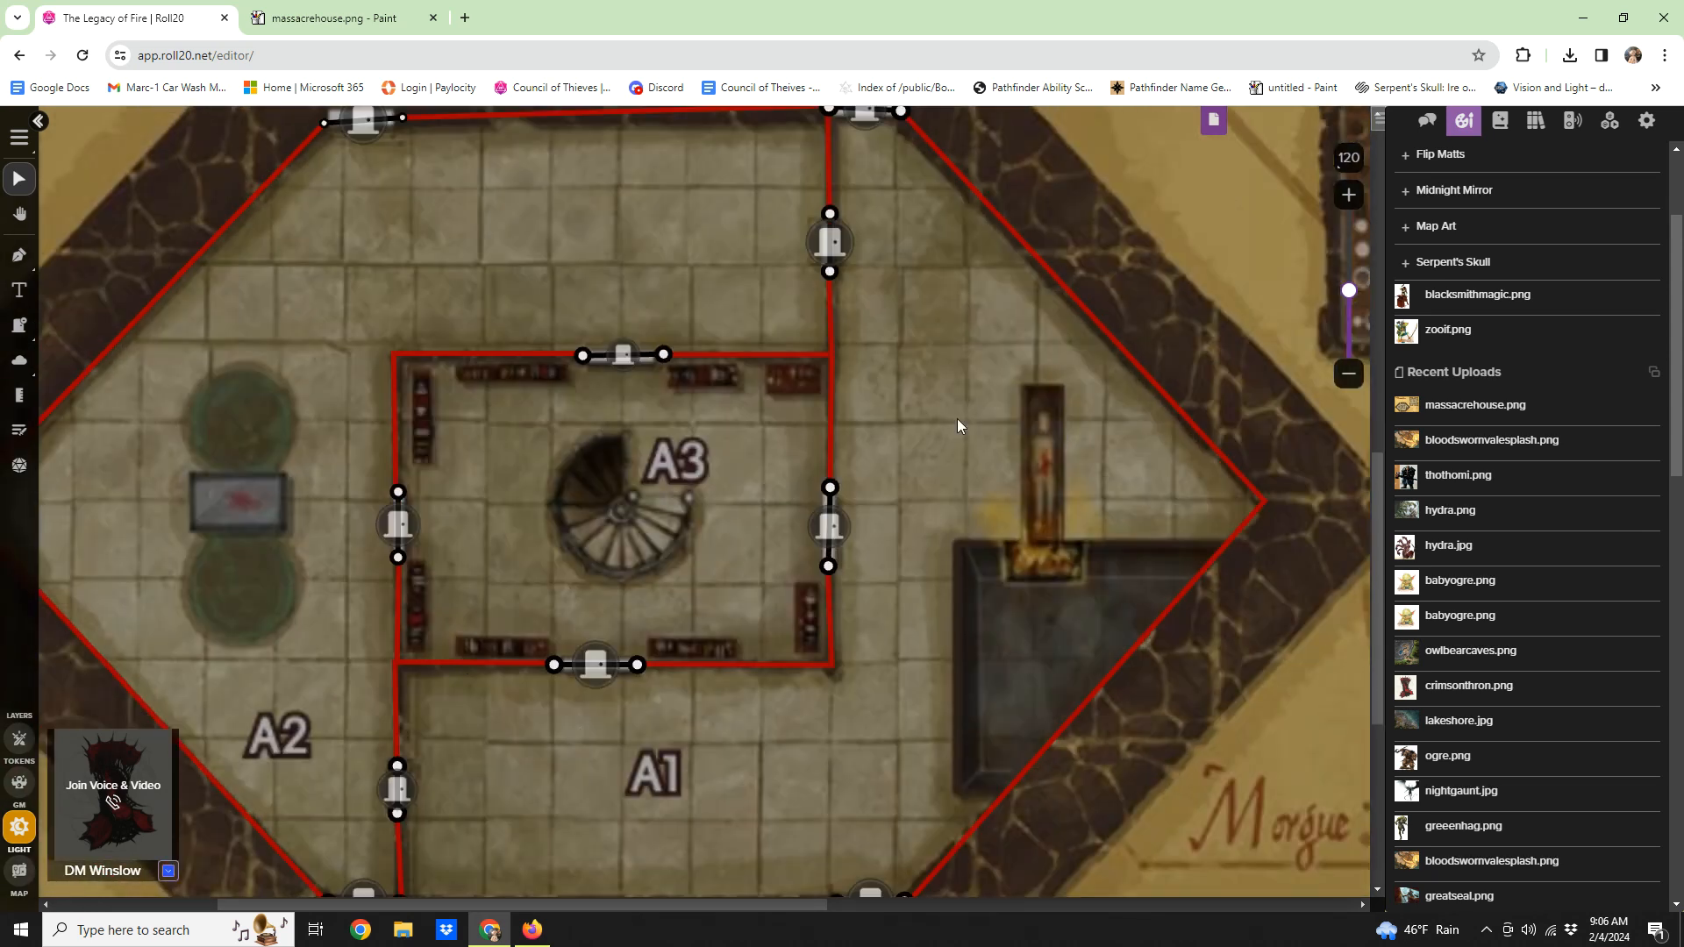
{"action": "scroll", "coordinate": [1107, 574], "scroll_direction": "down", "scroll_amount": 2}
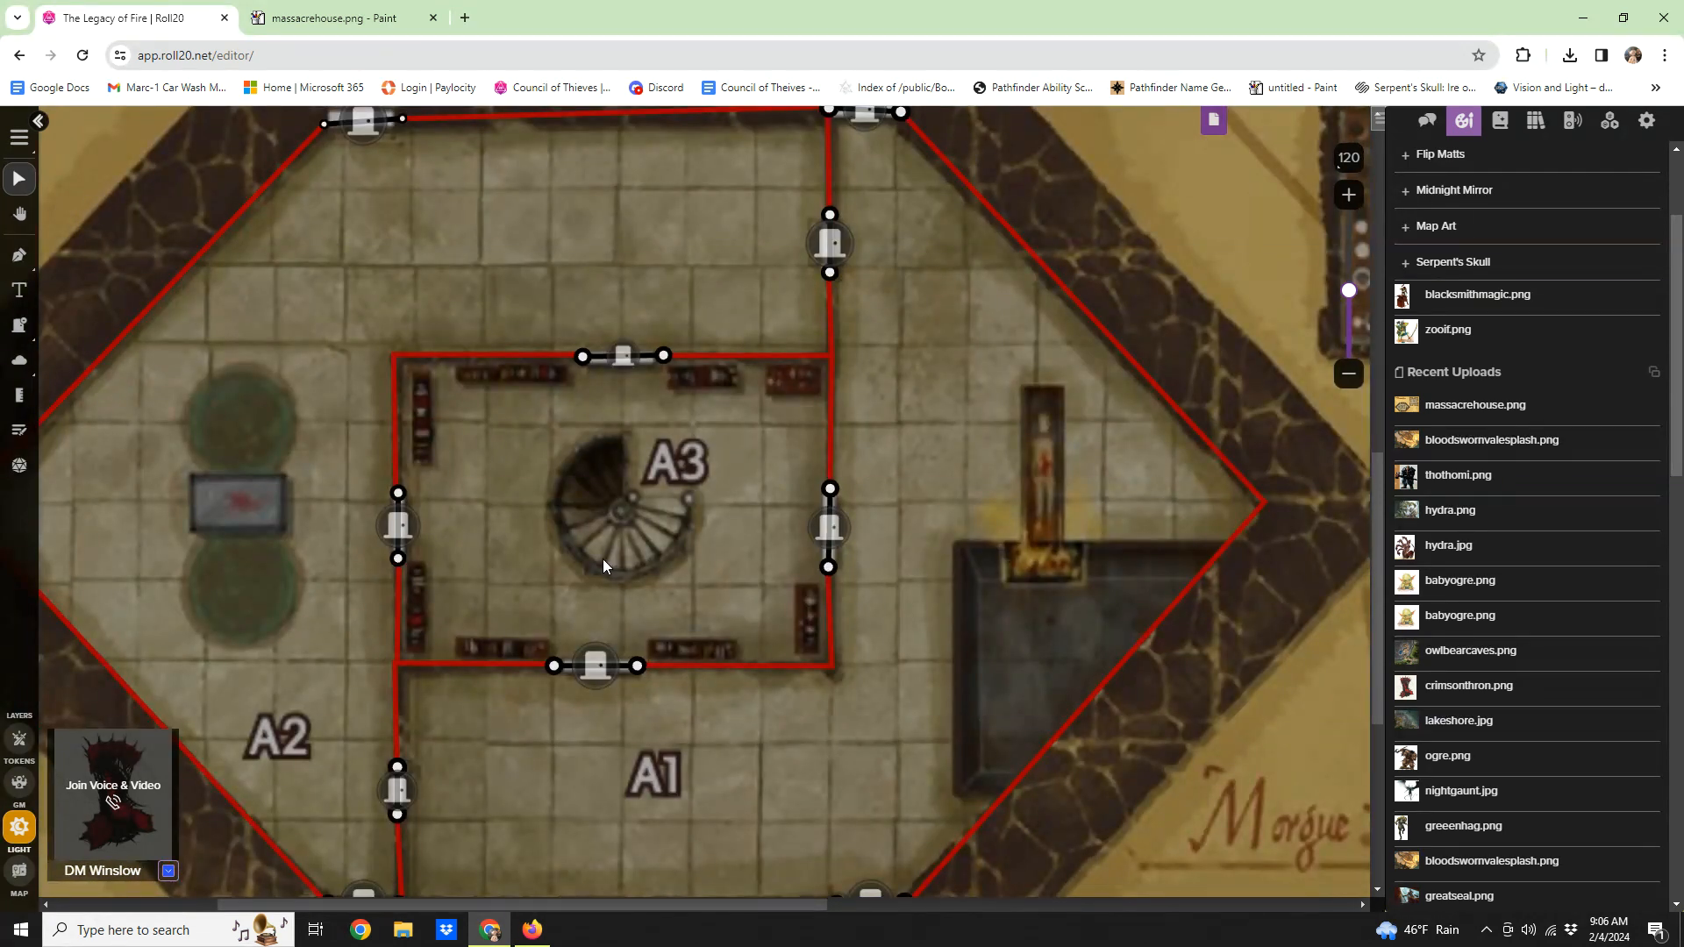
Step: Place a light source on the flames of the furnace in the eastern room
{"action": "left_click", "coordinate": [12, 265]}
{"action": "left_click", "coordinate": [17, 294]}
{"action": "left_click", "coordinate": [27, 335]}
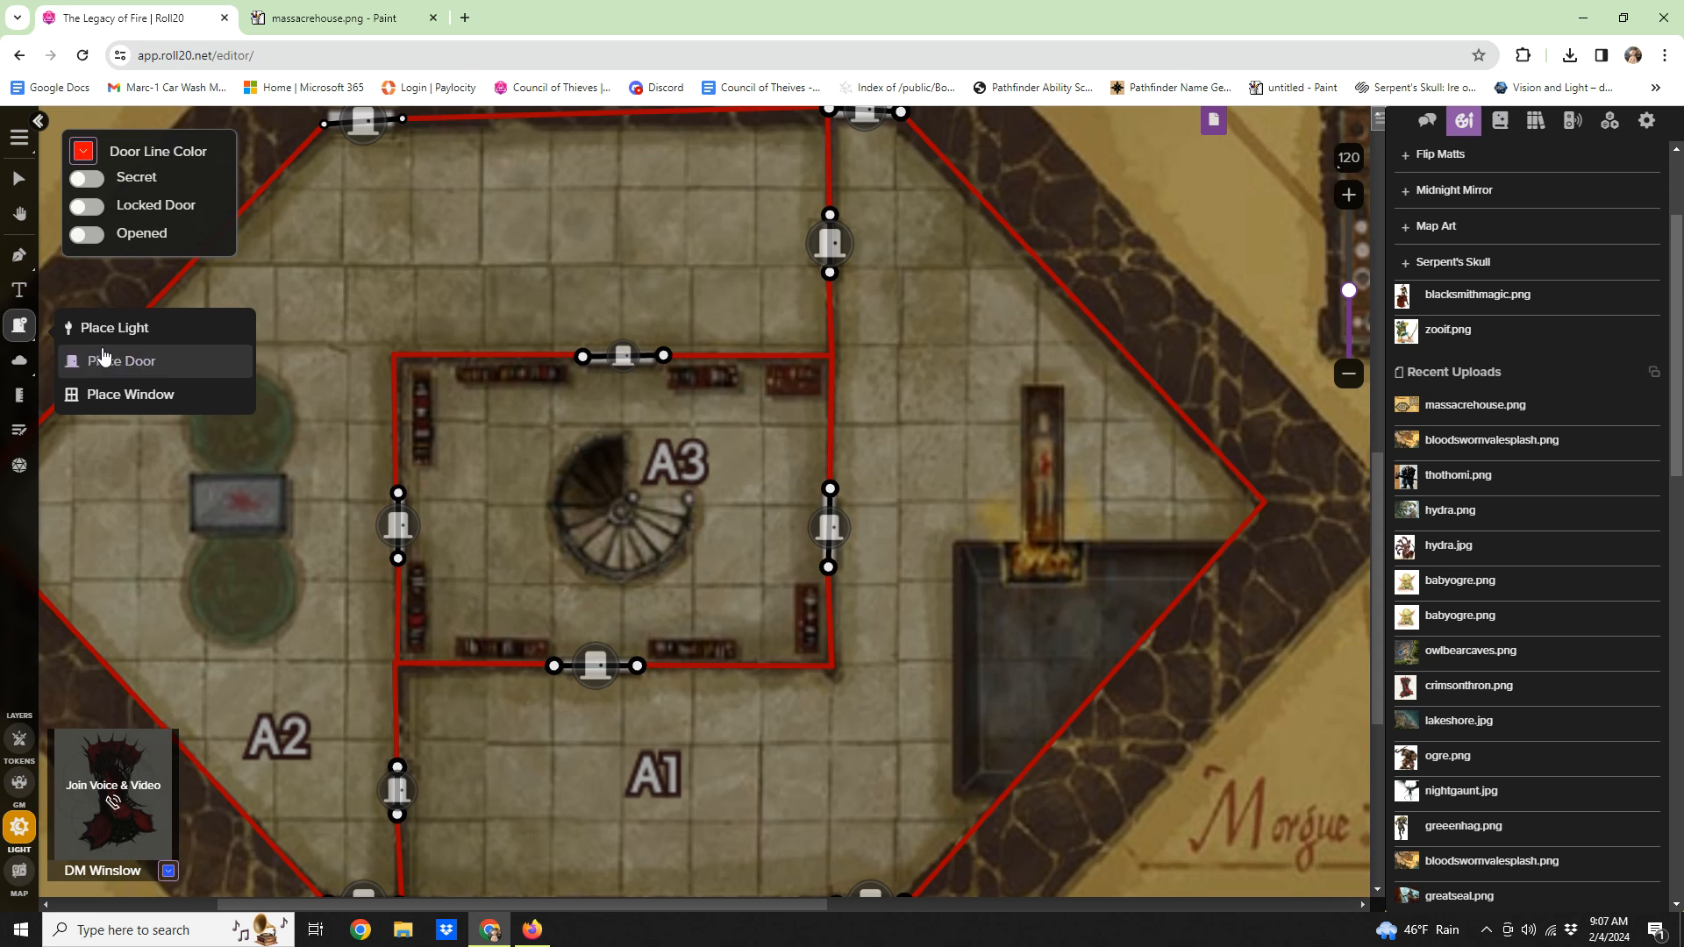
{"action": "left_click", "coordinate": [114, 328]}
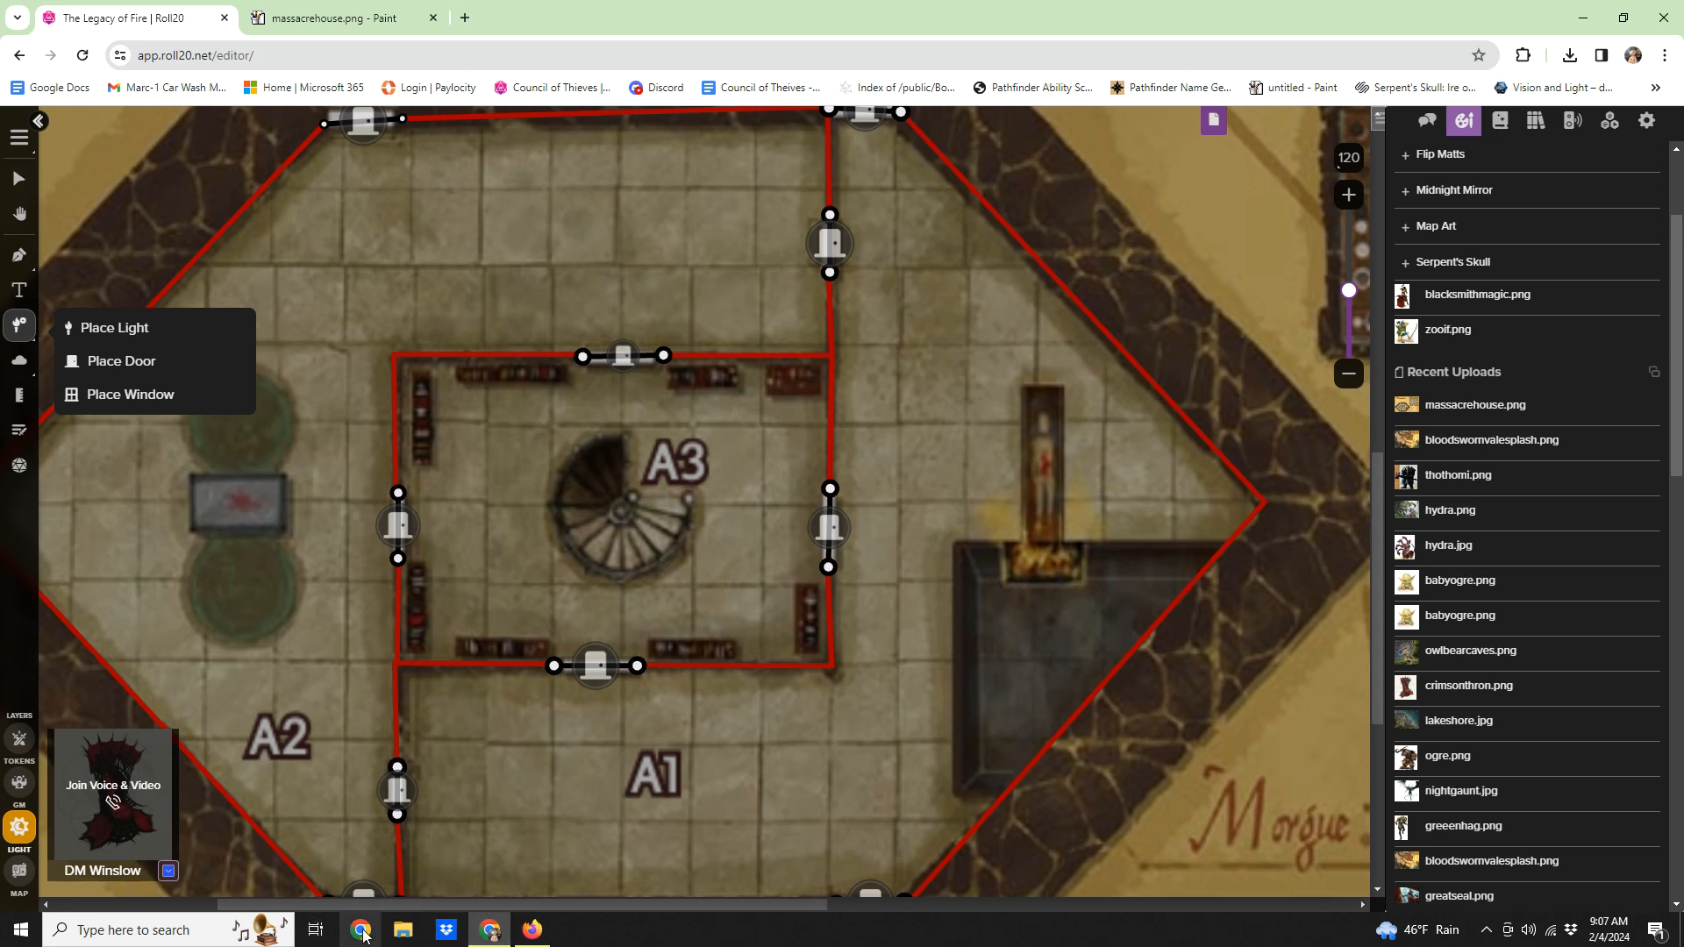
{"action": "left_click", "coordinate": [532, 930]}
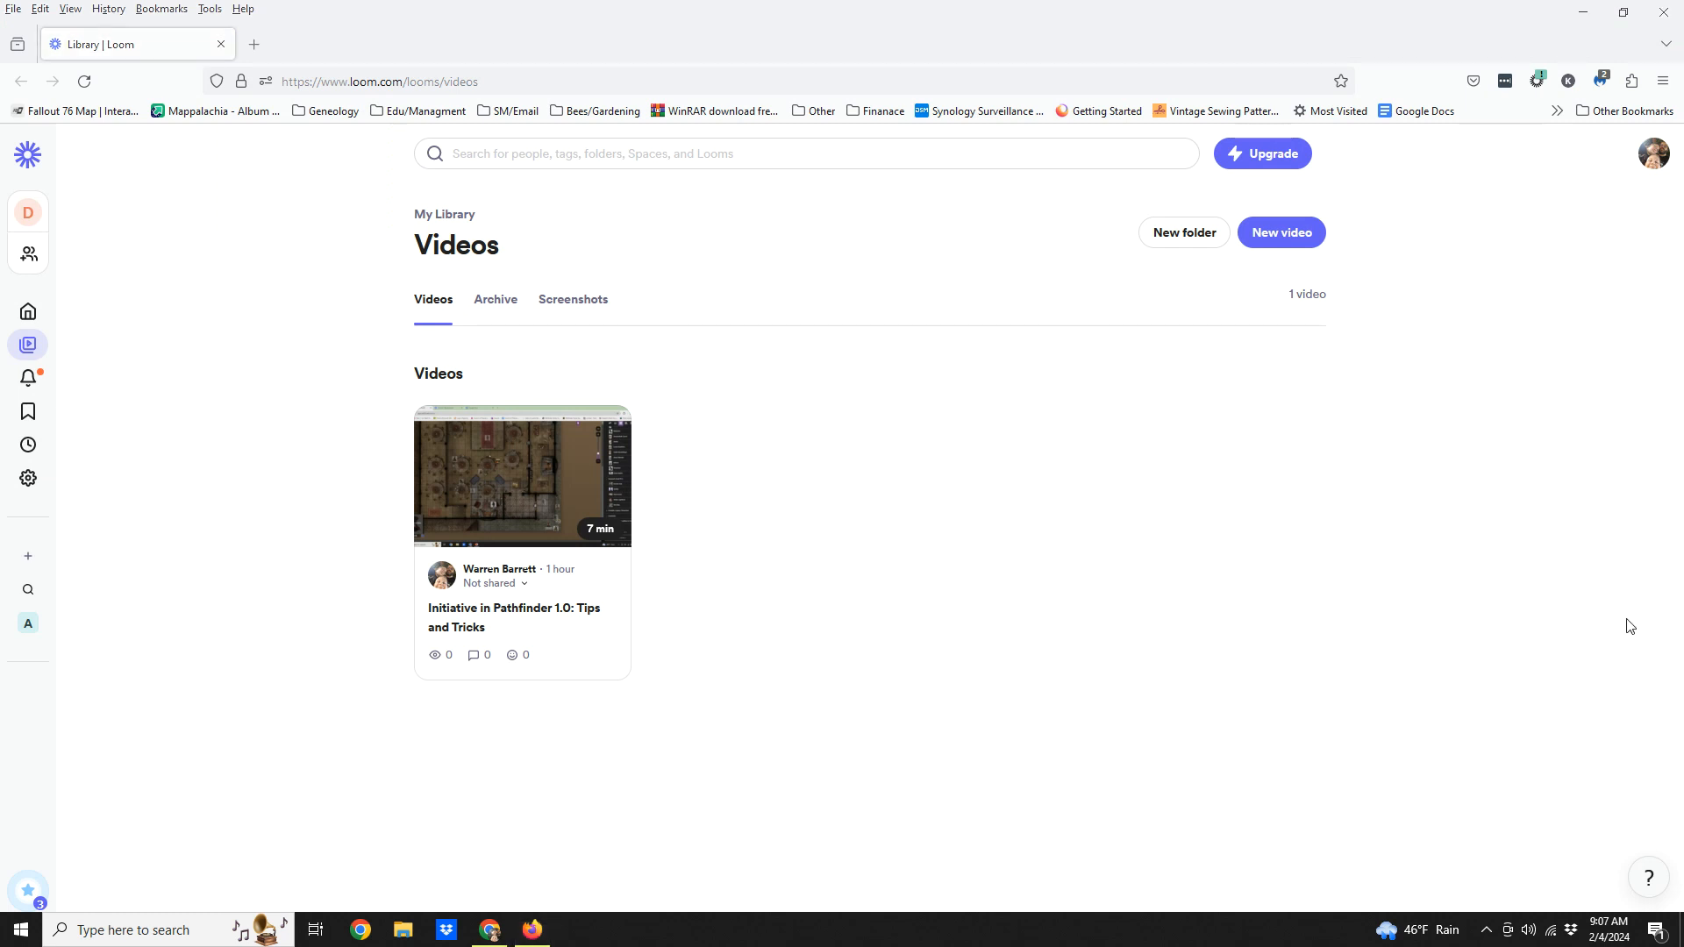
{"action": "left_click", "coordinate": [491, 930]}
{"action": "left_click", "coordinate": [1046, 551]}
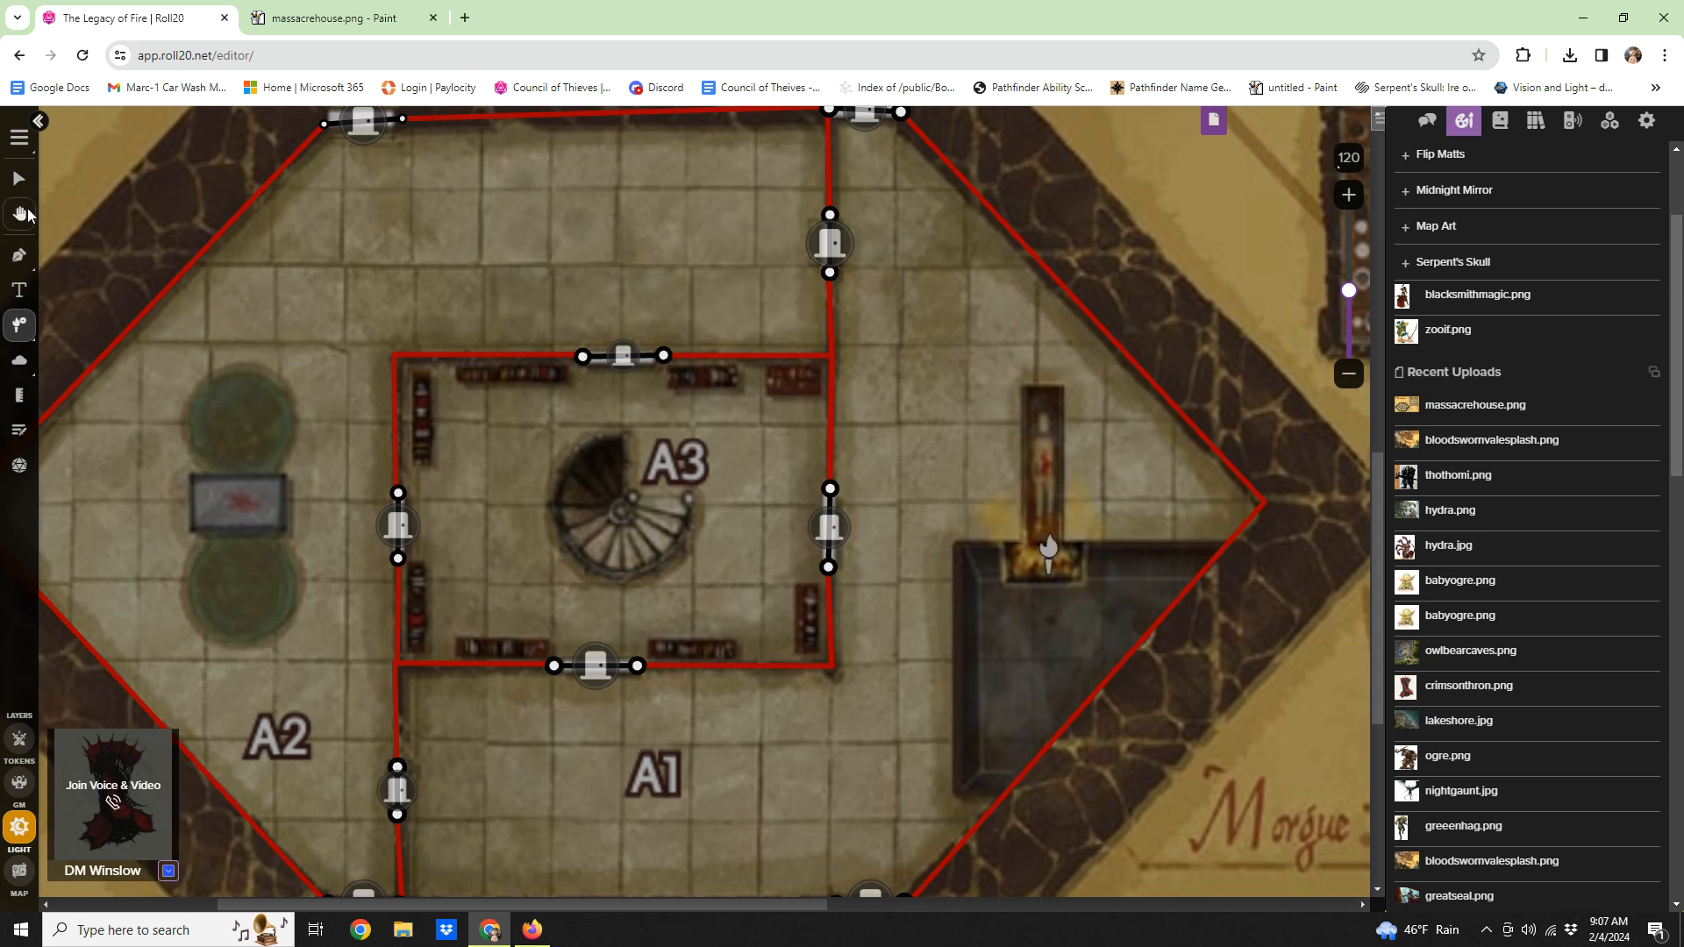
Step: Set the furnace light's Bright Light distance and Low Light distance to 10 ft each
{"action": "left_click", "coordinate": [18, 179]}
{"action": "left_click", "coordinate": [1052, 552]}
{"action": "double_click", "coordinate": [1054, 555]}
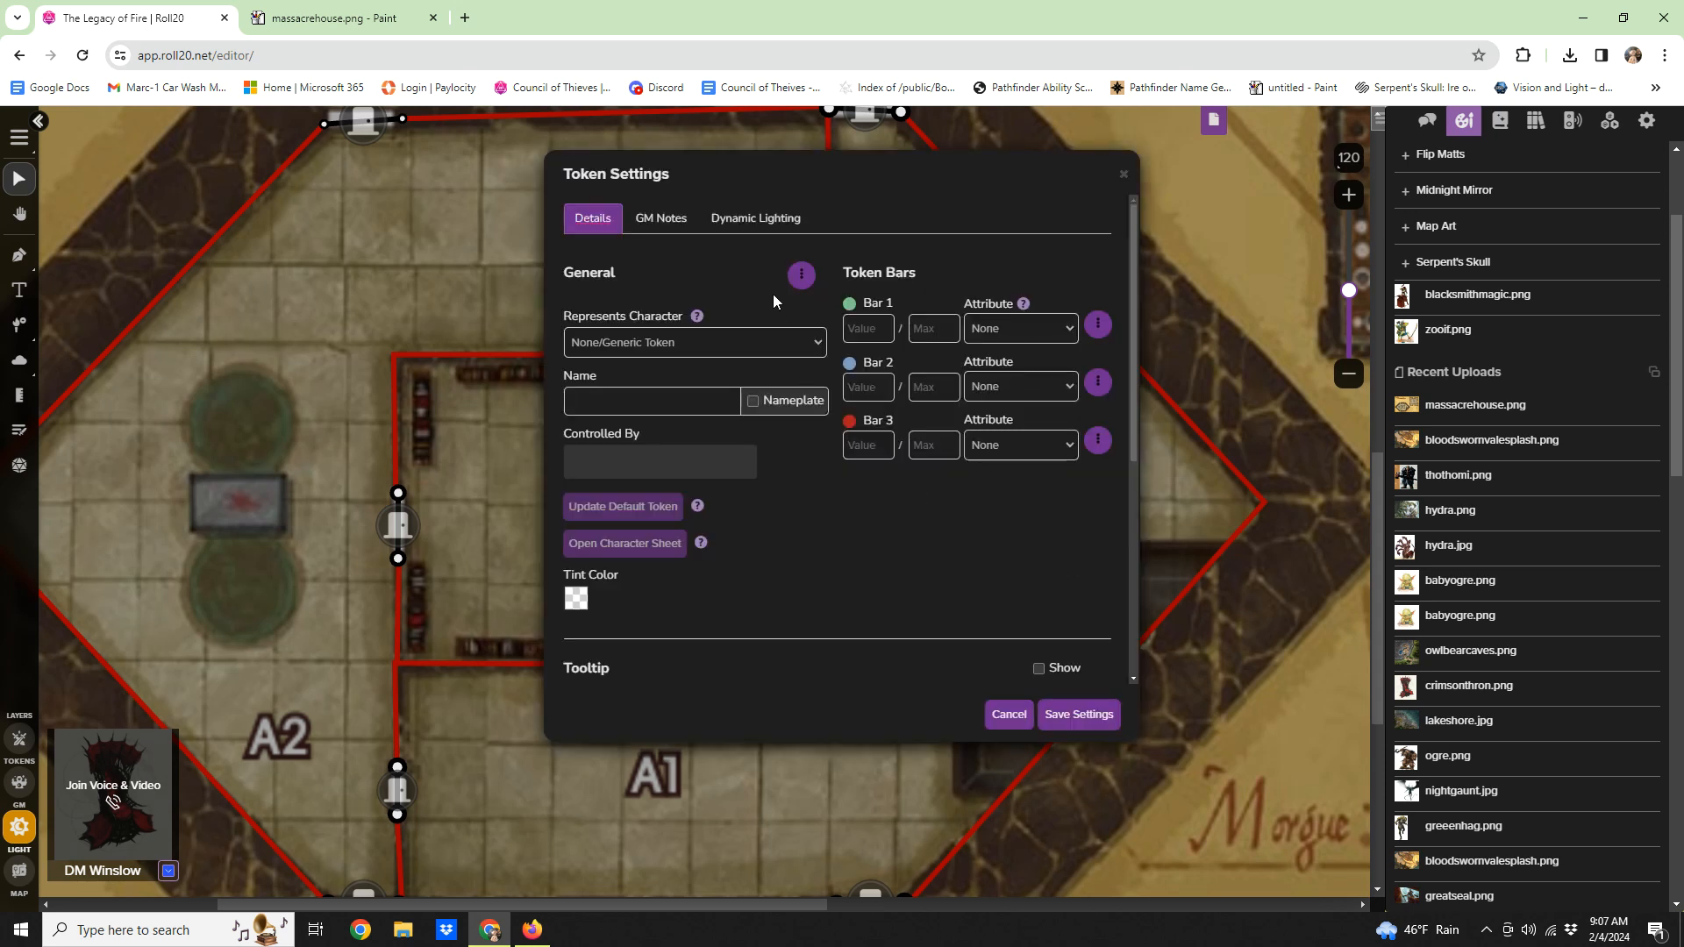
{"action": "scroll", "coordinate": [833, 483], "scroll_direction": "down", "scroll_amount": 5}
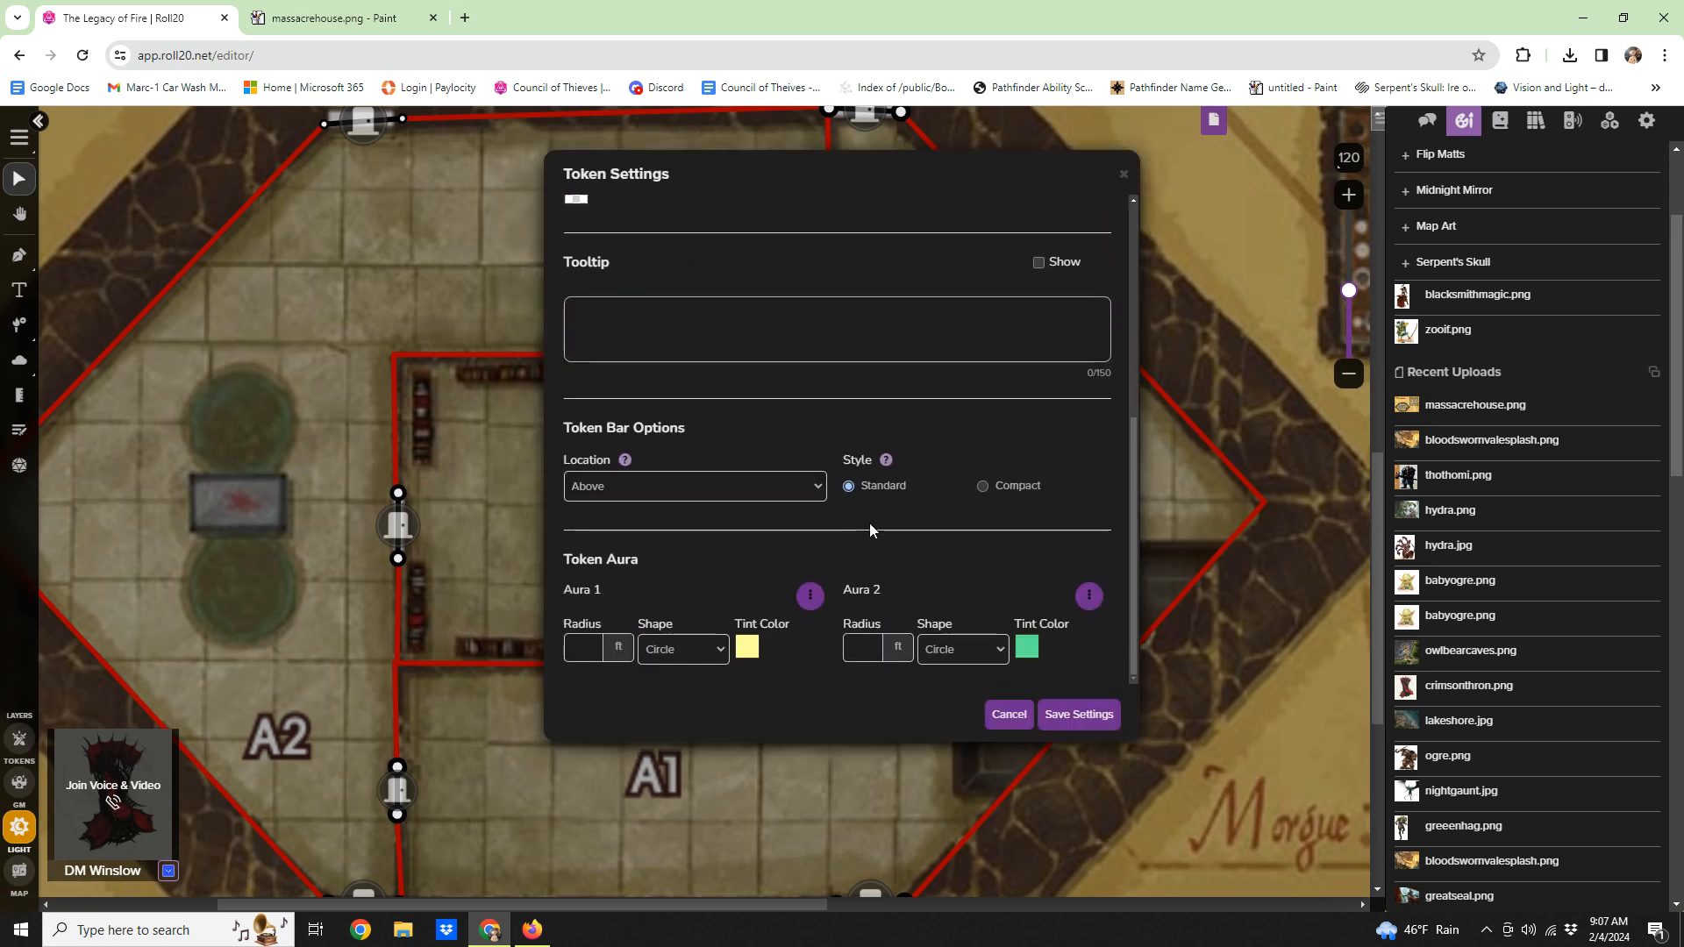
{"action": "scroll", "coordinate": [965, 614], "scroll_direction": "up", "scroll_amount": 4}
{"action": "scroll", "coordinate": [759, 276], "scroll_direction": "up", "scroll_amount": 2}
{"action": "left_click", "coordinate": [753, 218]}
{"action": "scroll", "coordinate": [994, 528], "scroll_direction": "down", "scroll_amount": 3}
{"action": "scroll", "coordinate": [994, 528], "scroll_direction": "down", "scroll_amount": 2}
{"action": "scroll", "coordinate": [1035, 324], "scroll_direction": "up", "scroll_amount": 2}
{"action": "left_click", "coordinate": [1052, 367]}
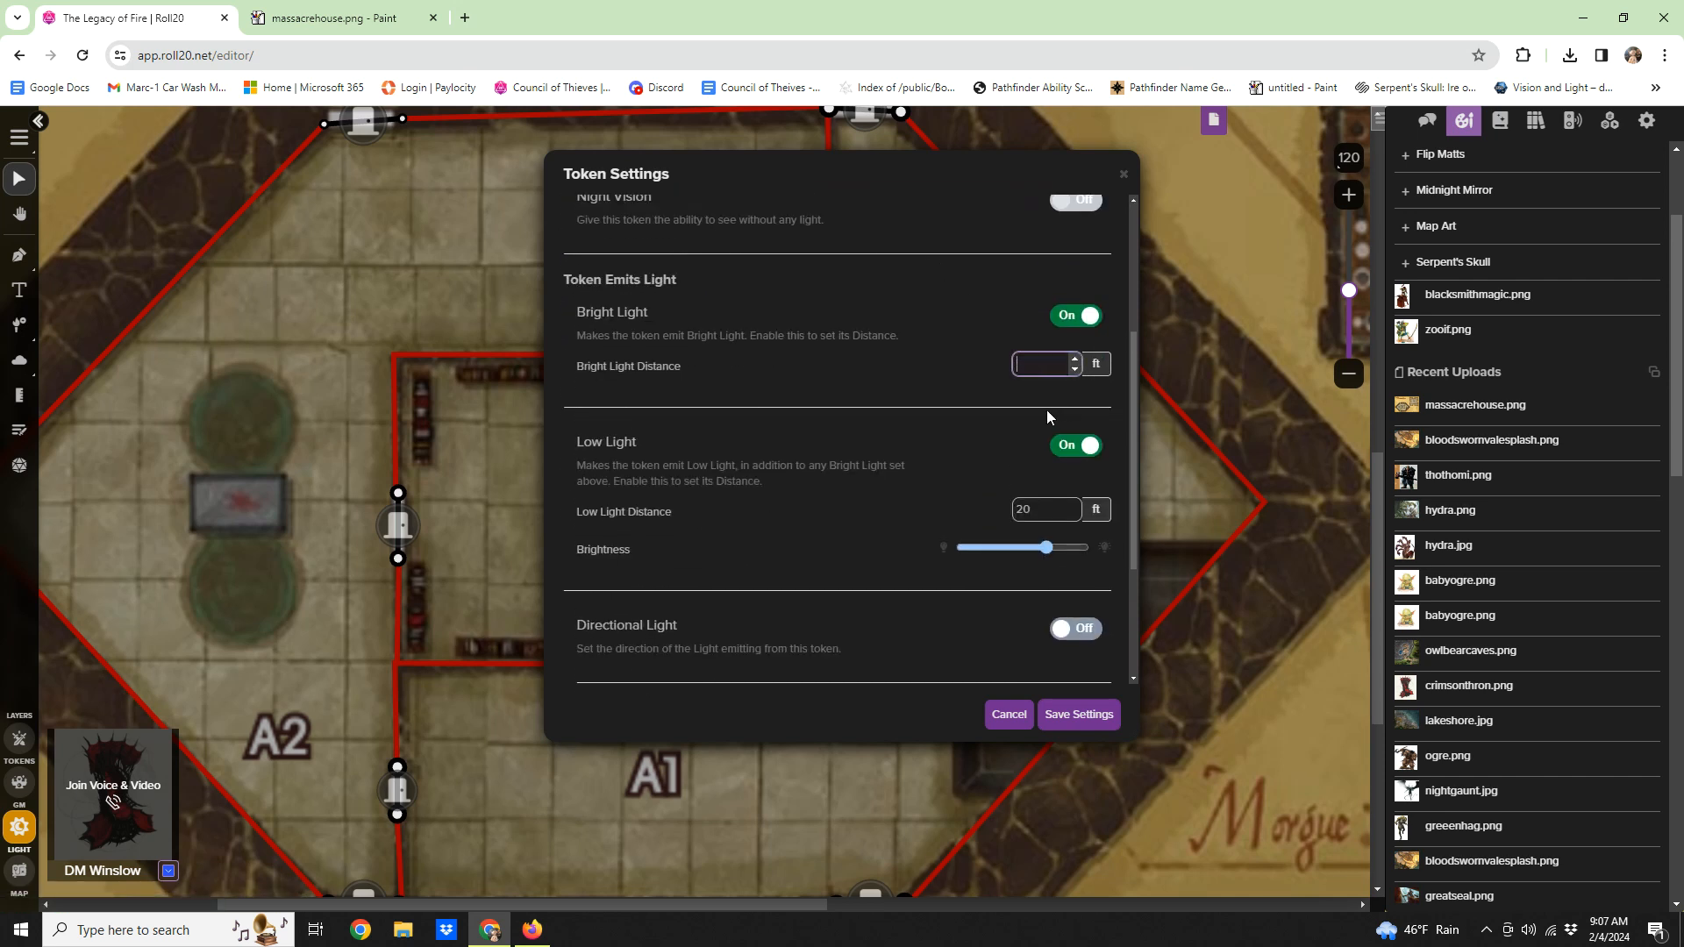
{"action": "left_click", "coordinate": [1033, 509]}
{"action": "key", "text": "BackSpace"}
{"action": "key", "text": "BackSpace"}
{"action": "type", "text": "10"}
Step: Set the furnace light's Light Color to orange and save its settings
{"action": "scroll", "coordinate": [1070, 579], "scroll_direction": "down", "scroll_amount": 3}
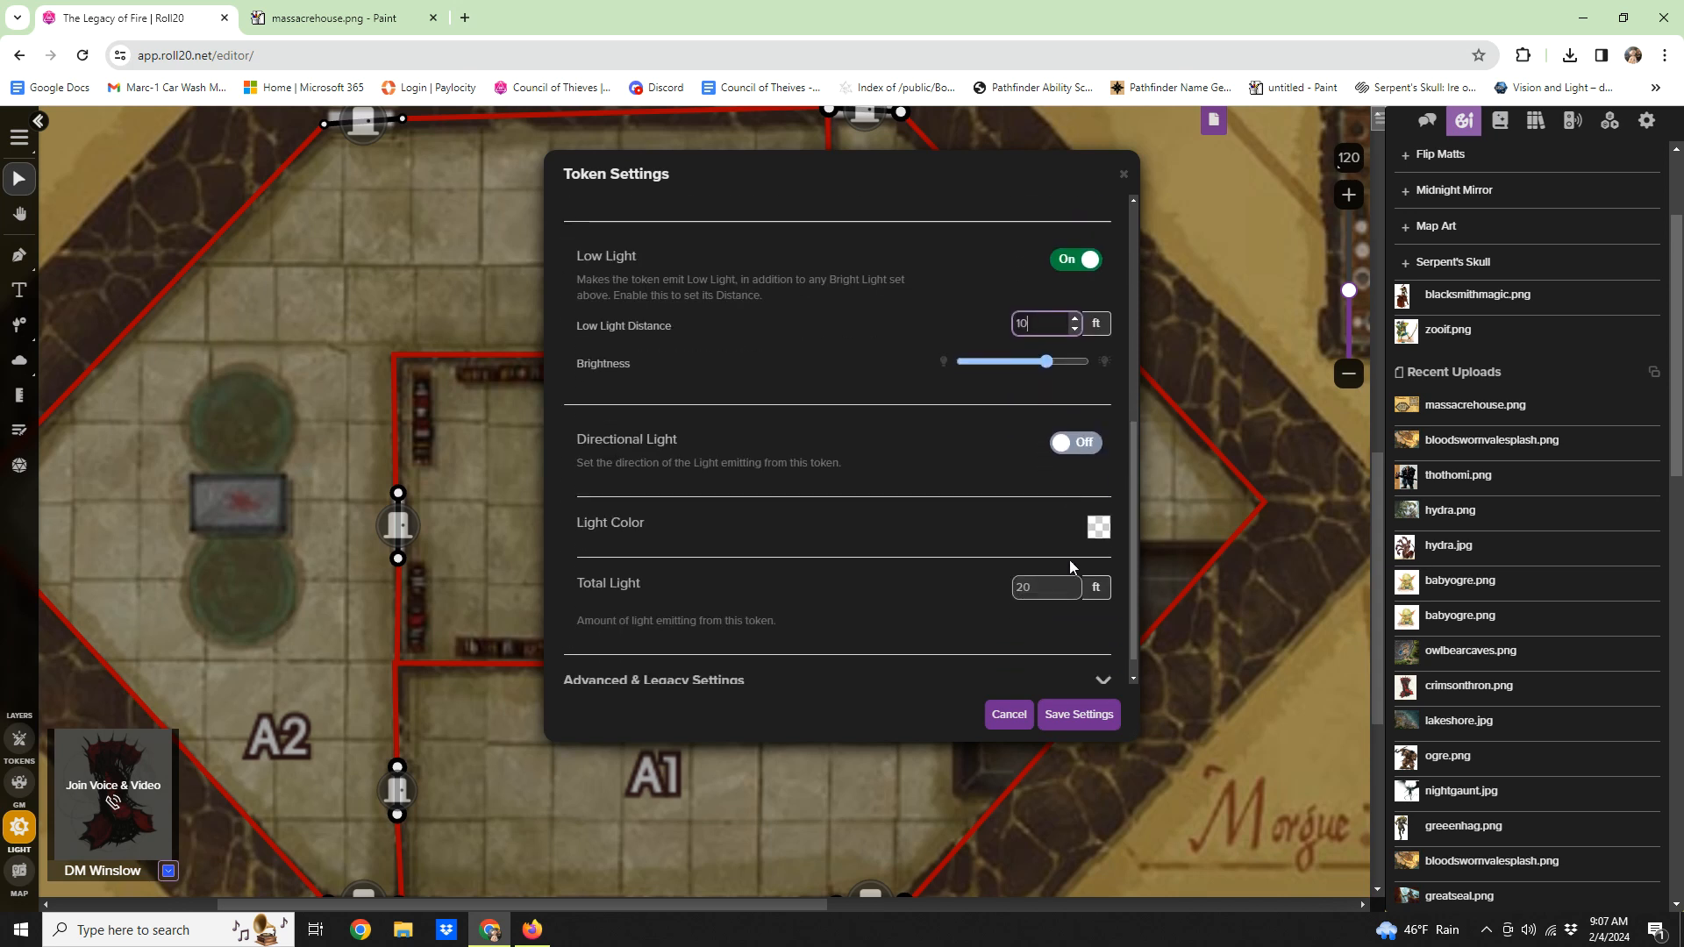
{"action": "left_click", "coordinate": [1099, 499]}
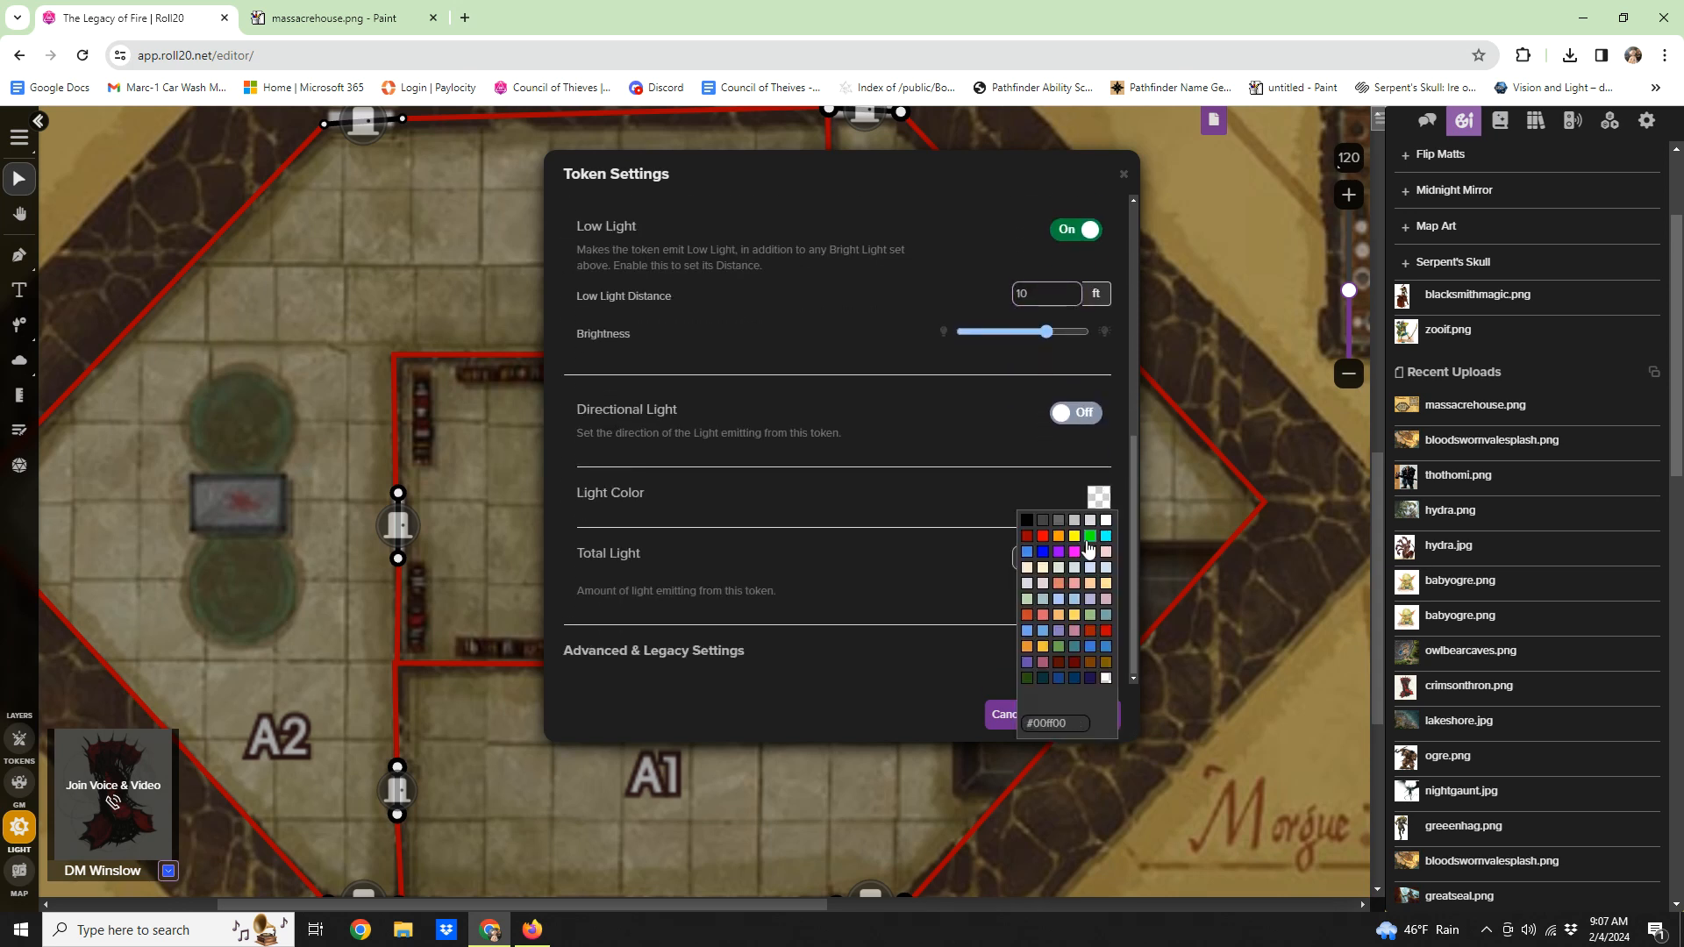
{"action": "left_click", "coordinate": [1034, 537]}
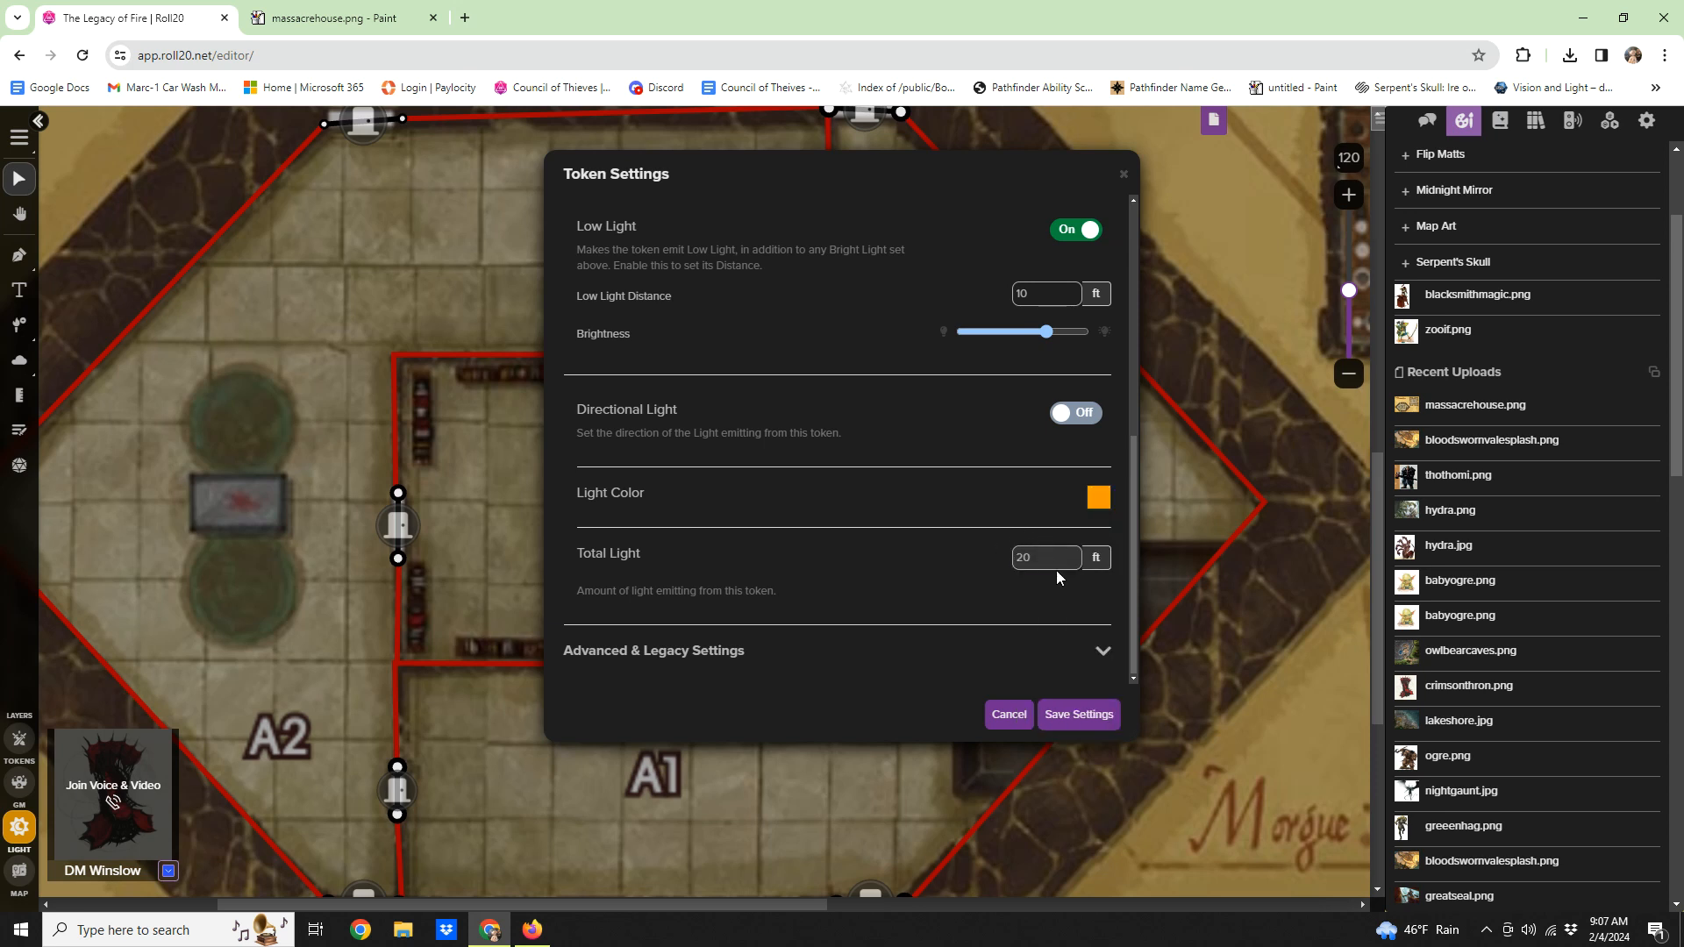
{"action": "scroll", "coordinate": [965, 583], "scroll_direction": "up", "scroll_amount": 7}
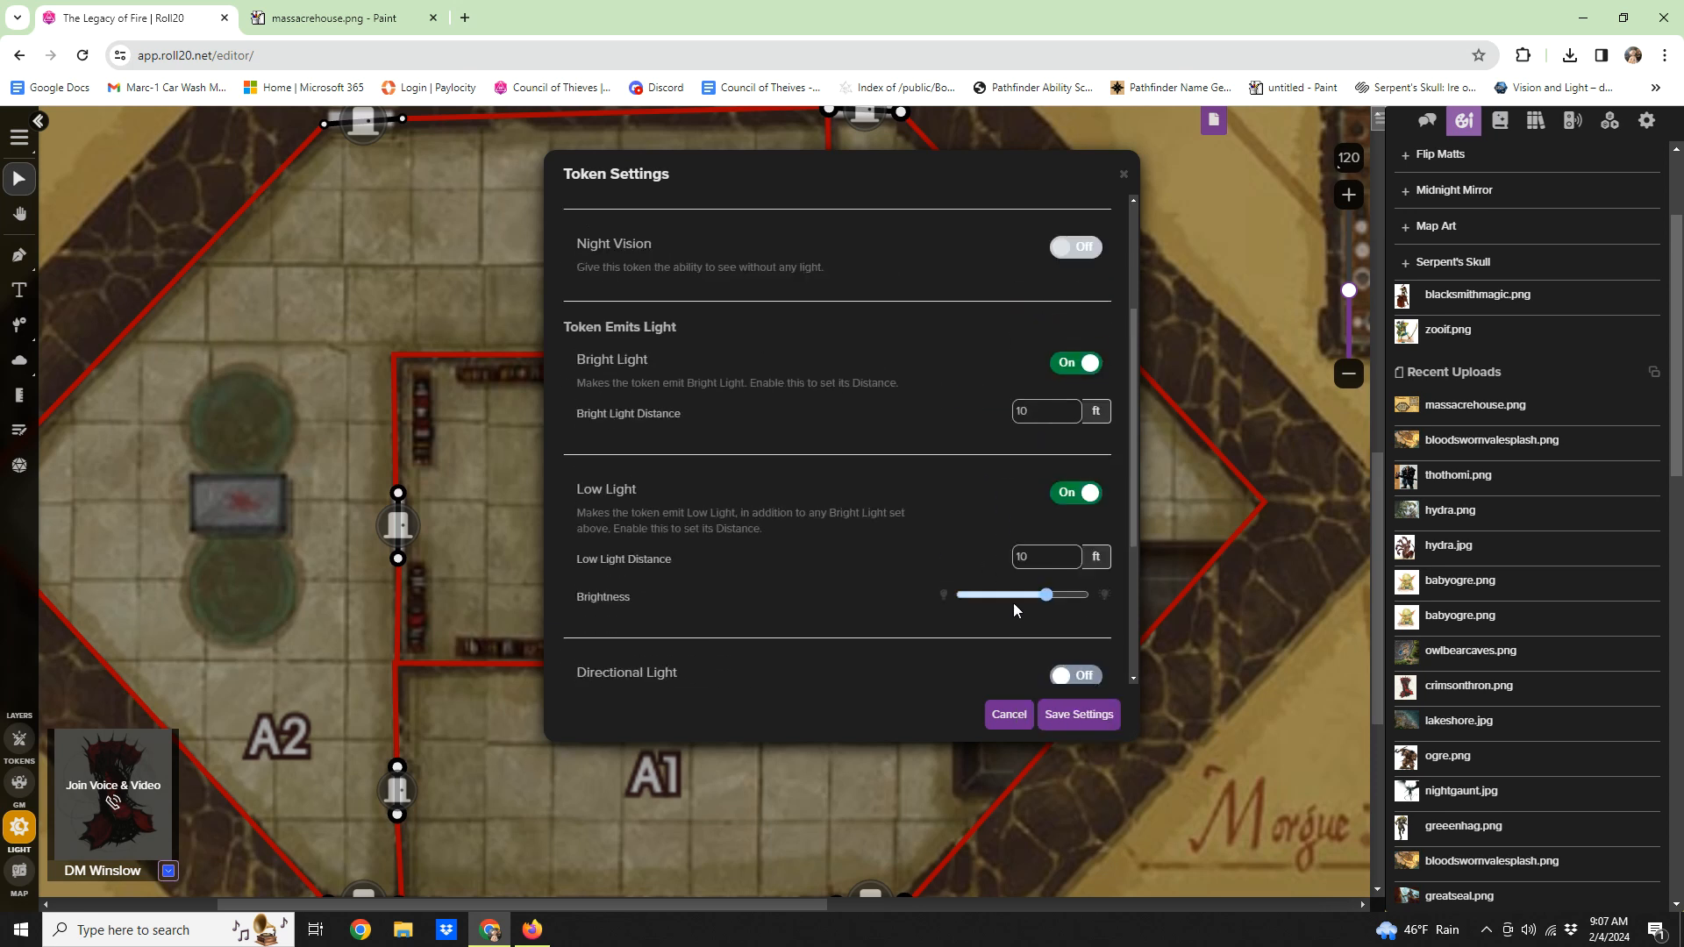
{"action": "left_click", "coordinate": [1078, 715]}
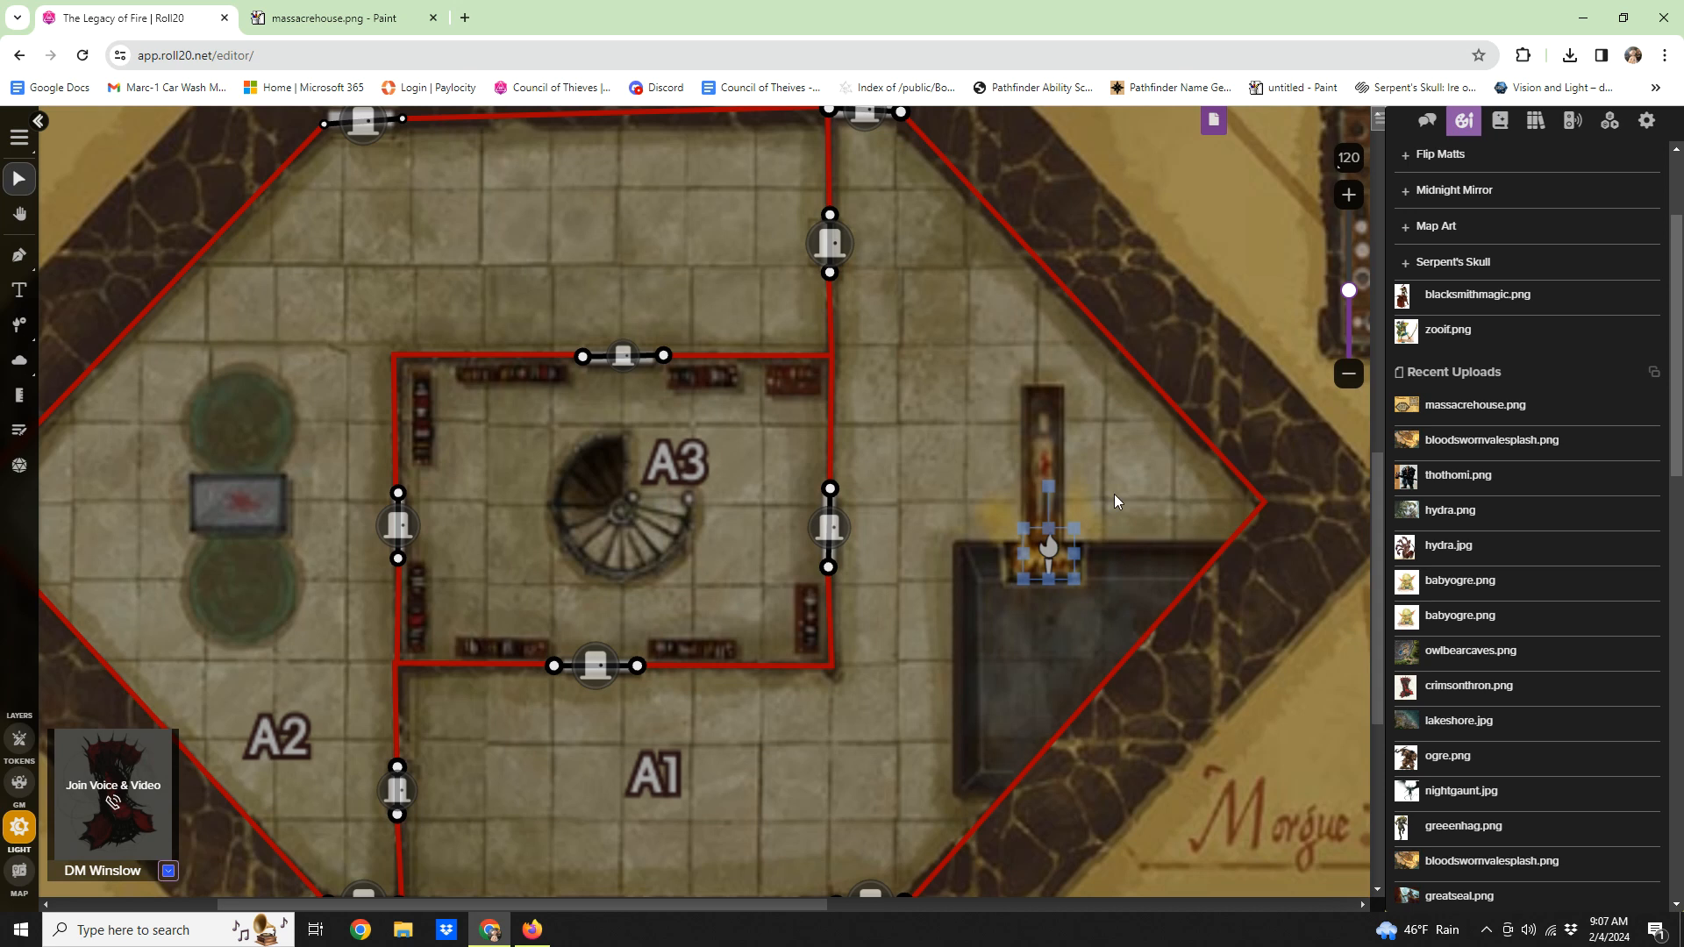
Step: Set the furnace light token's Tint Color to orange and save its settings
{"action": "double_click", "coordinate": [1050, 555]}
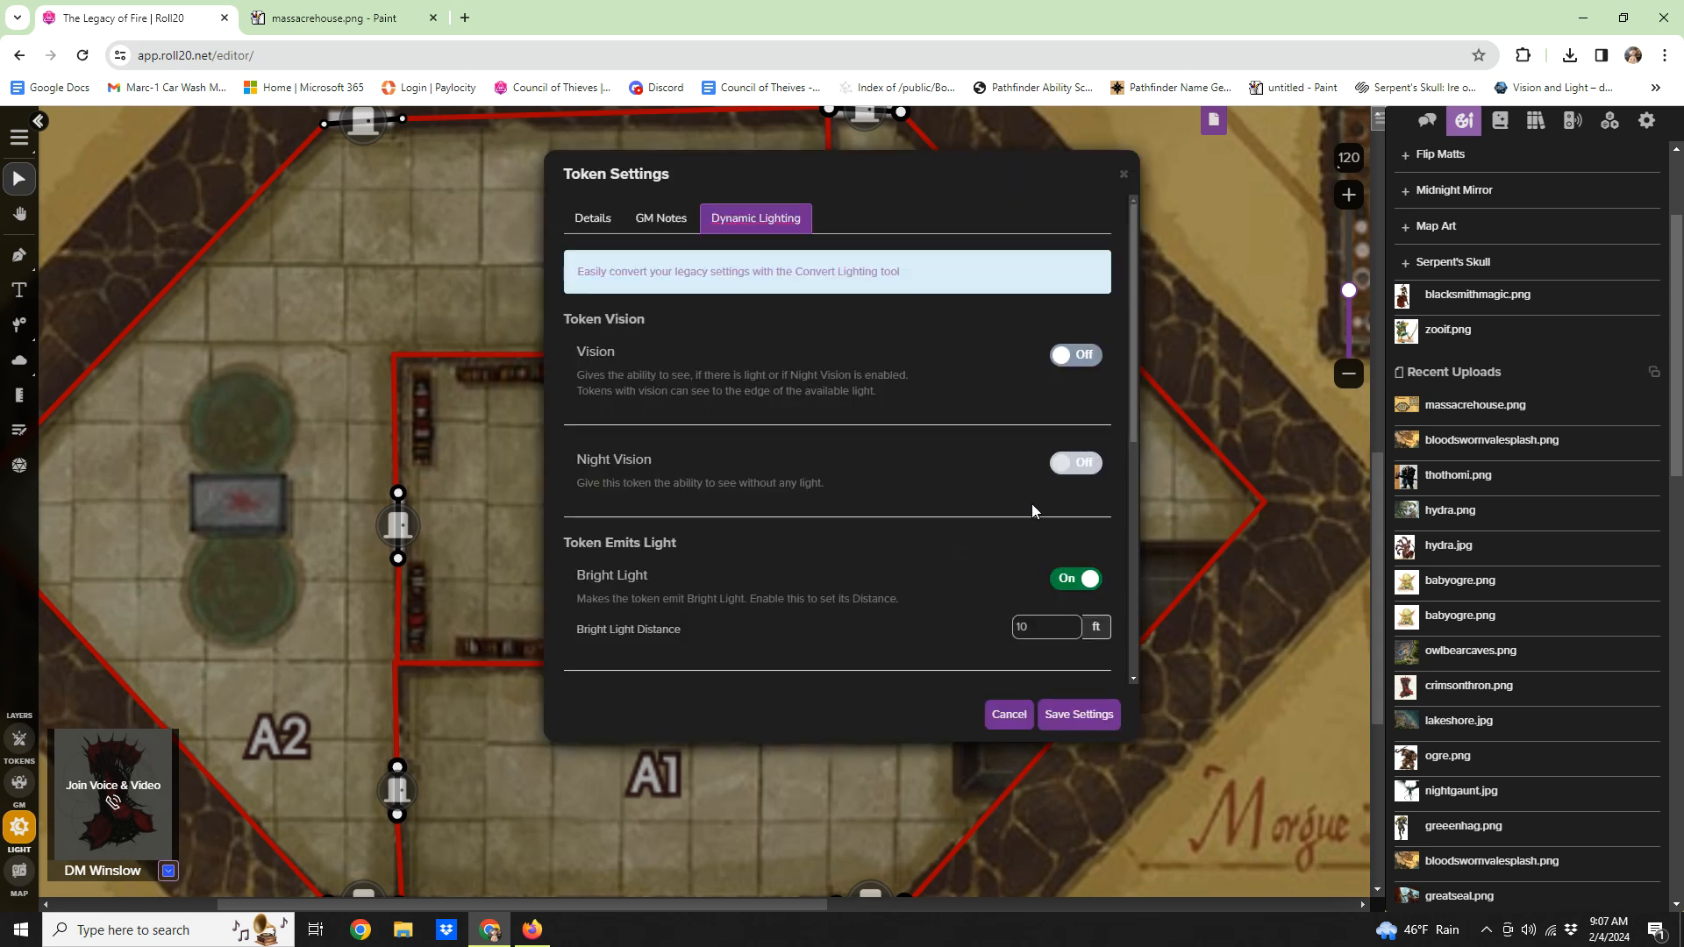
{"action": "left_click", "coordinate": [593, 217]}
{"action": "scroll", "coordinate": [841, 482], "scroll_direction": "down", "scroll_amount": 5}
{"action": "scroll", "coordinate": [776, 463], "scroll_direction": "up", "scroll_amount": 3}
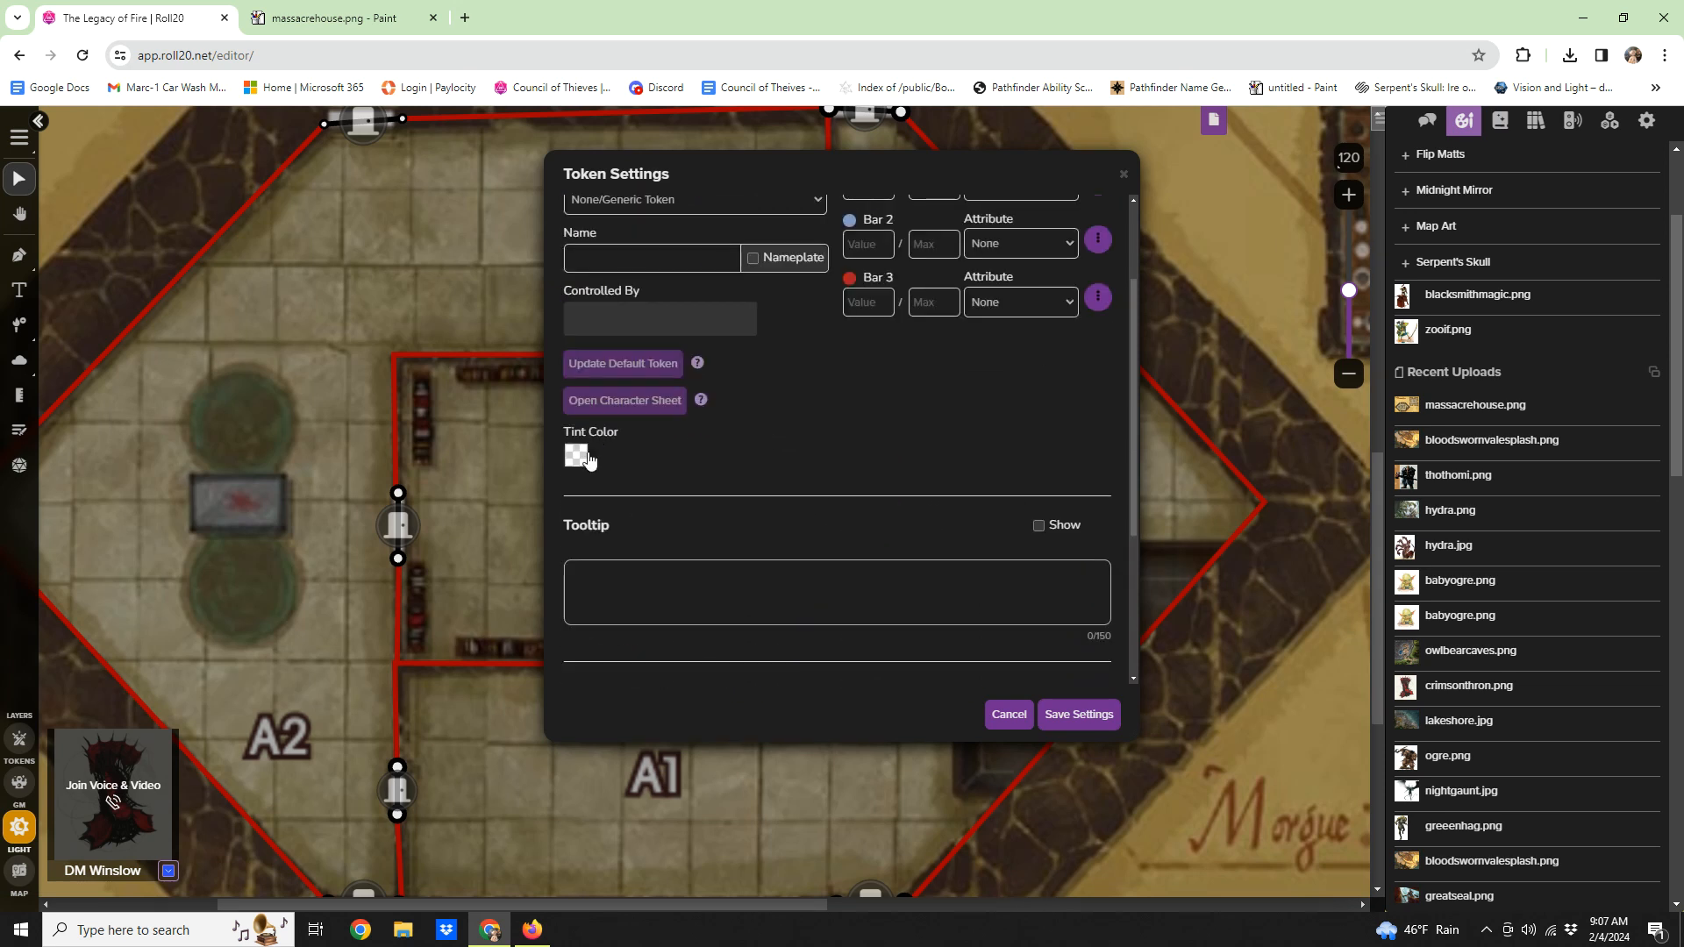
{"action": "left_click", "coordinate": [575, 454]}
{"action": "left_click", "coordinate": [536, 495]}
{"action": "left_click", "coordinate": [1078, 714]}
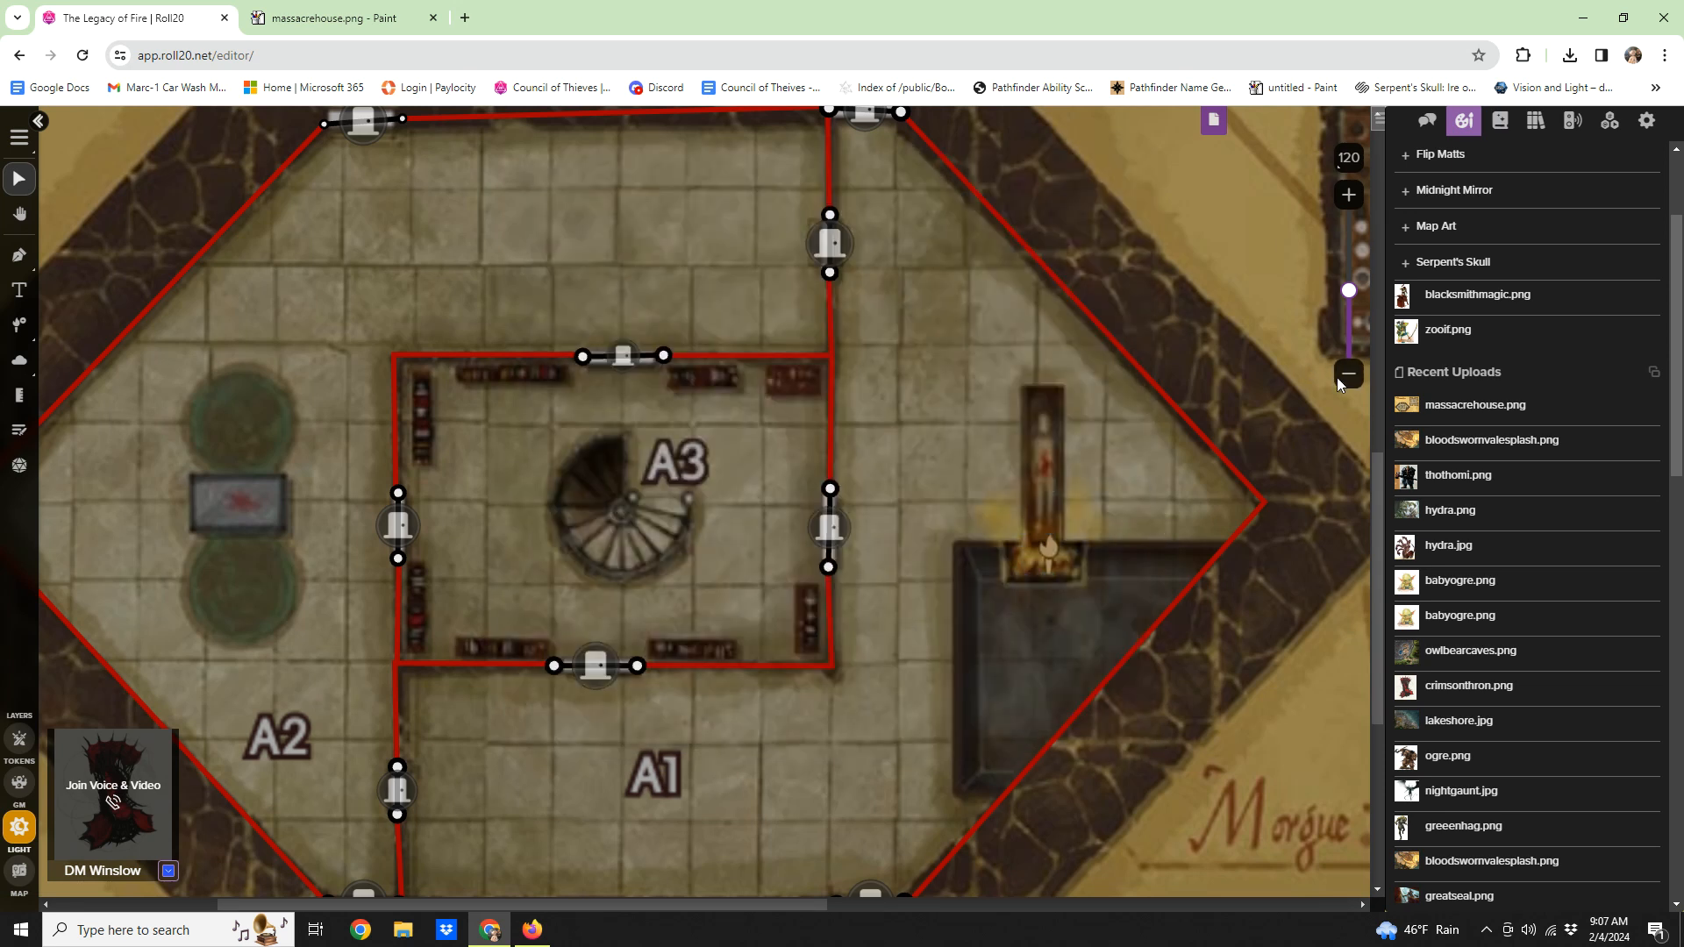
Step: Set the partition door northeast of A3, A3's north door and the northeast exit door to Opened
{"action": "left_click", "coordinate": [1337, 376]}
{"action": "scroll", "coordinate": [835, 567], "scroll_direction": "down", "scroll_amount": 2}
{"action": "scroll", "coordinate": [837, 561], "scroll_direction": "up", "scroll_amount": 3}
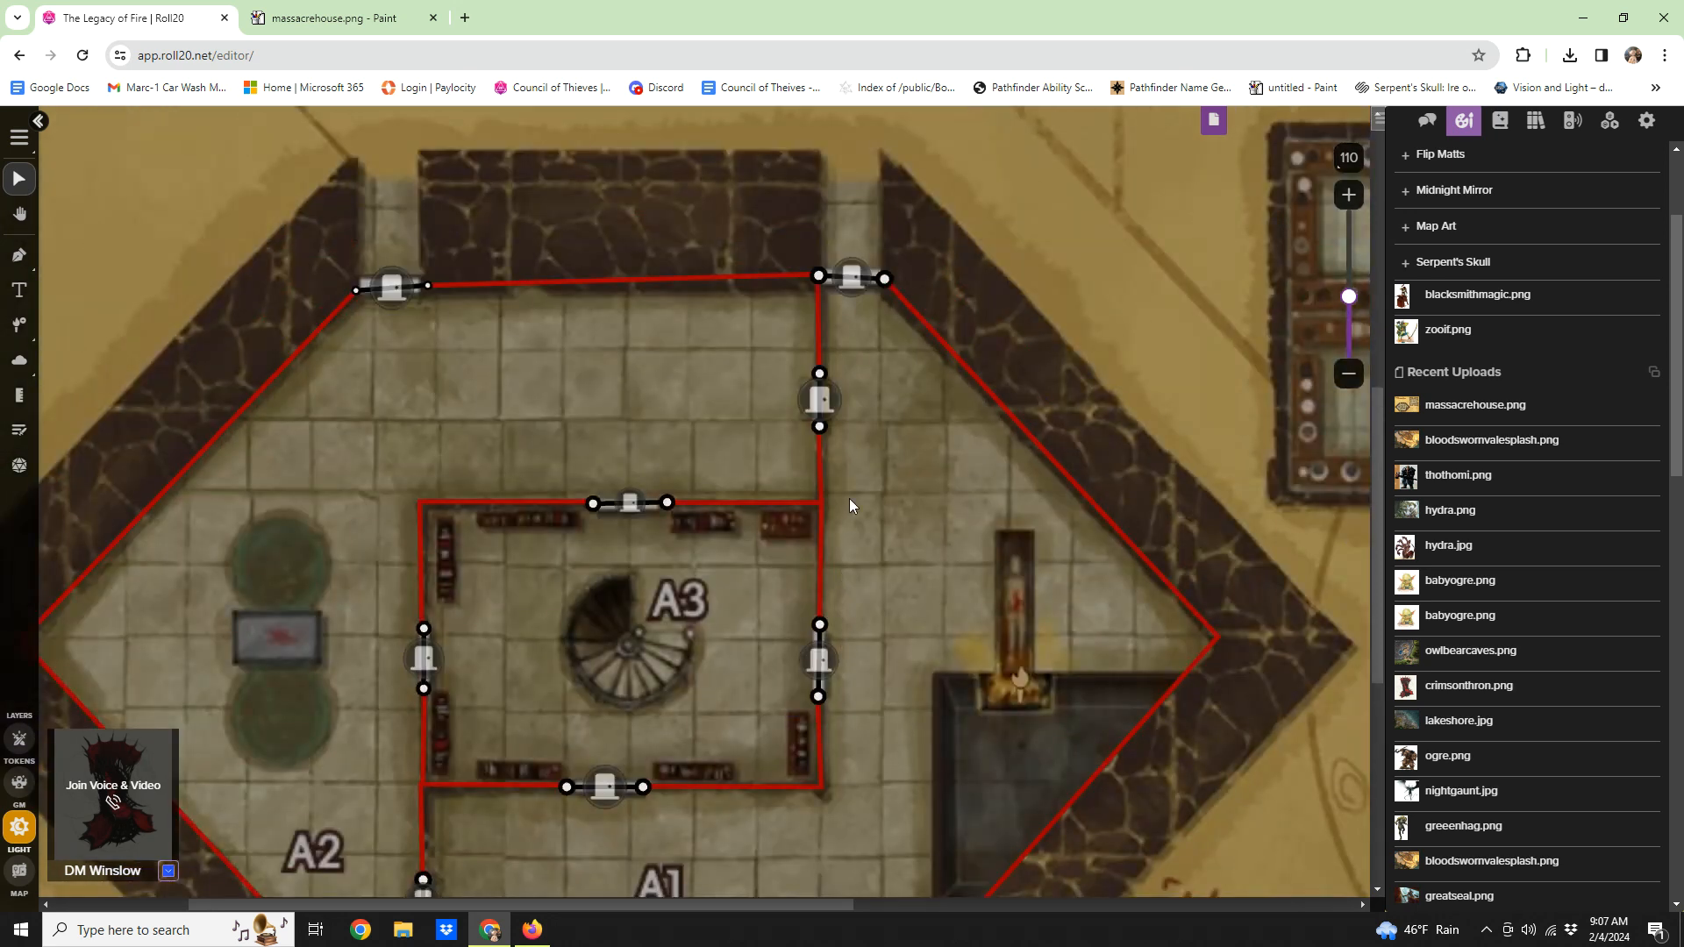
{"action": "left_click", "coordinate": [820, 403]}
{"action": "left_click", "coordinate": [877, 442]}
{"action": "left_click", "coordinate": [631, 502]}
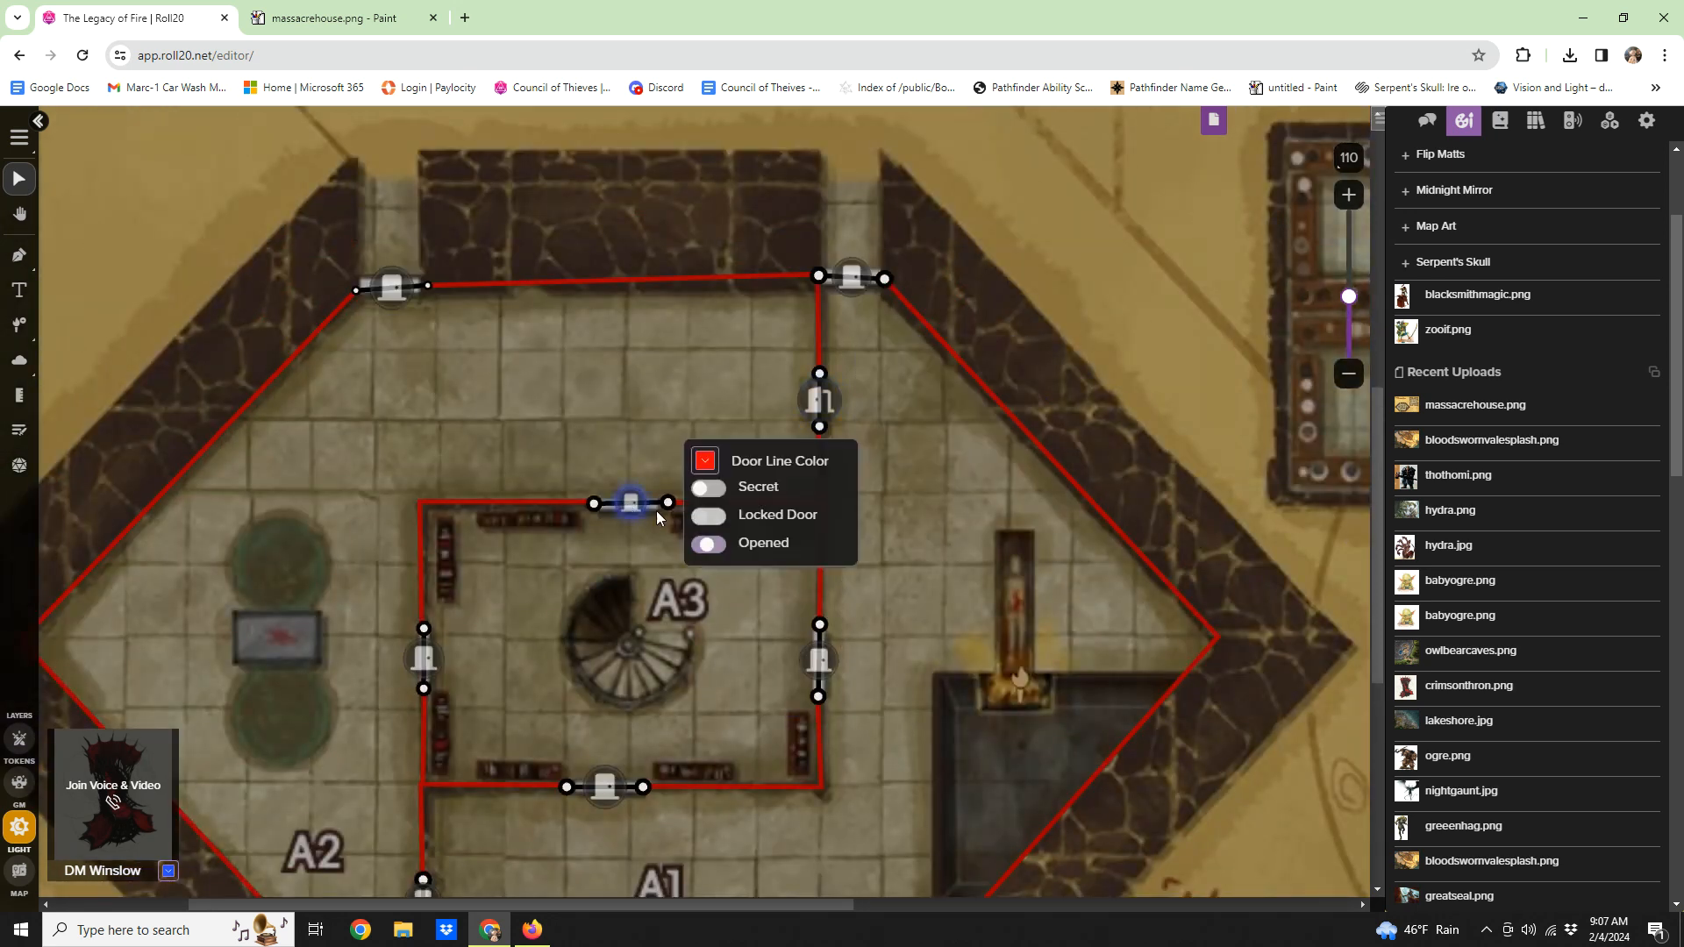
{"action": "left_click", "coordinate": [709, 544]}
{"action": "left_click", "coordinate": [850, 279]}
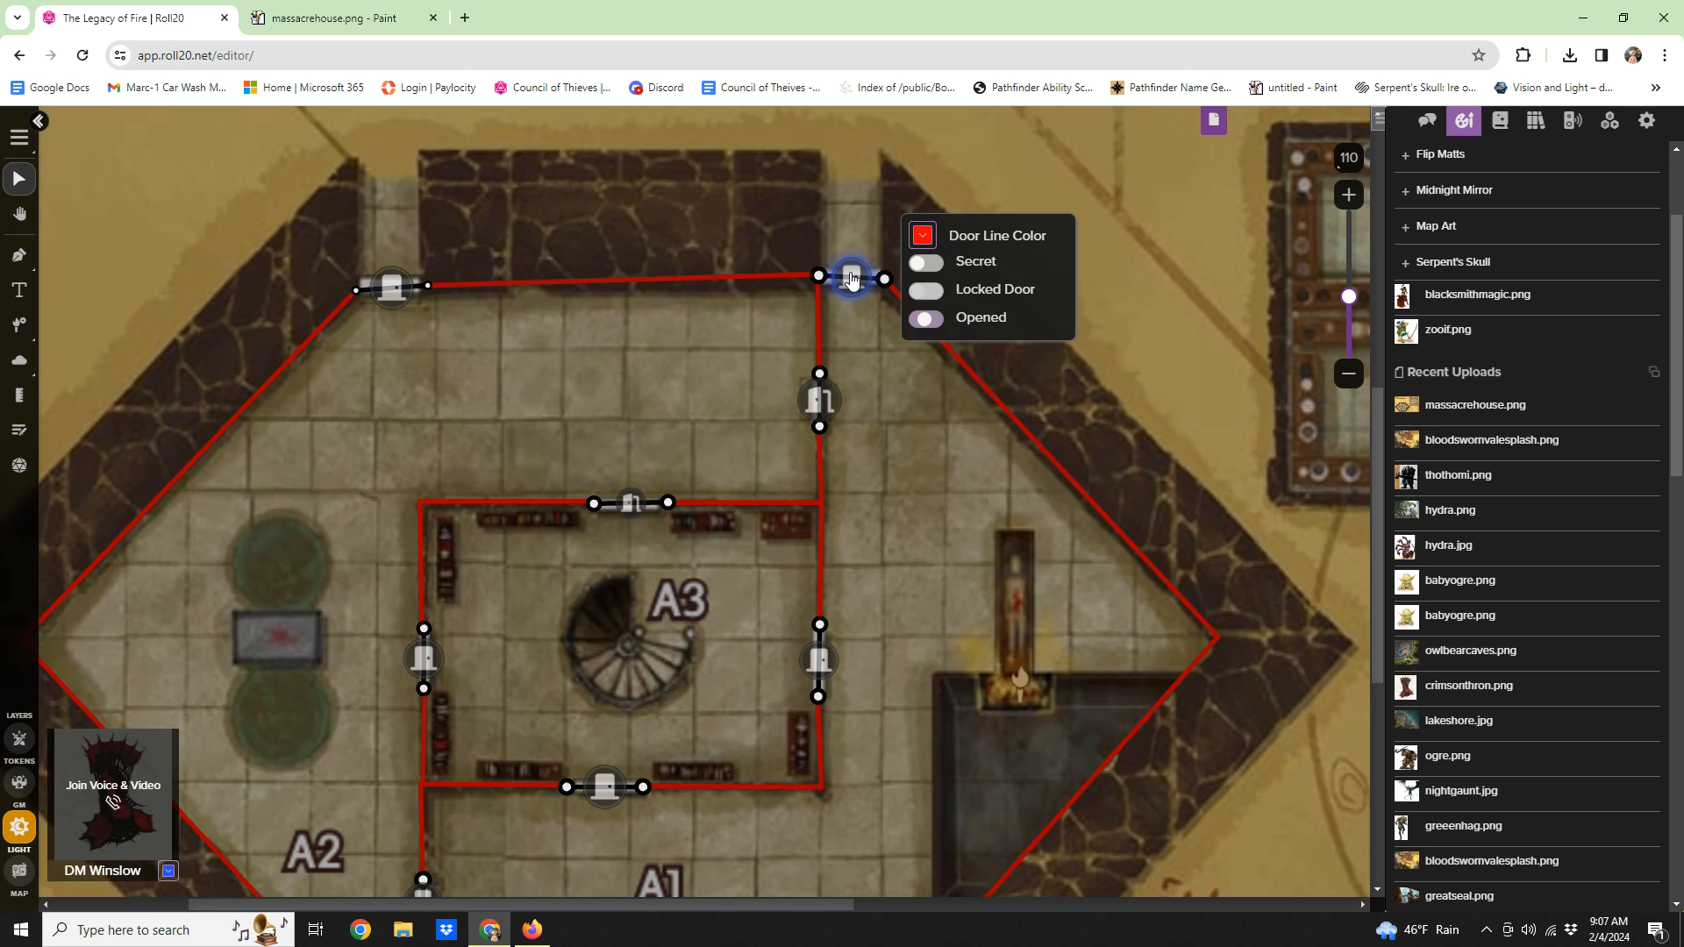
{"action": "left_click", "coordinate": [915, 323]}
Step: Set the A1–A2 partition door and the southeast exit door to Opened
{"action": "scroll", "coordinate": [896, 475], "scroll_direction": "down", "scroll_amount": 5}
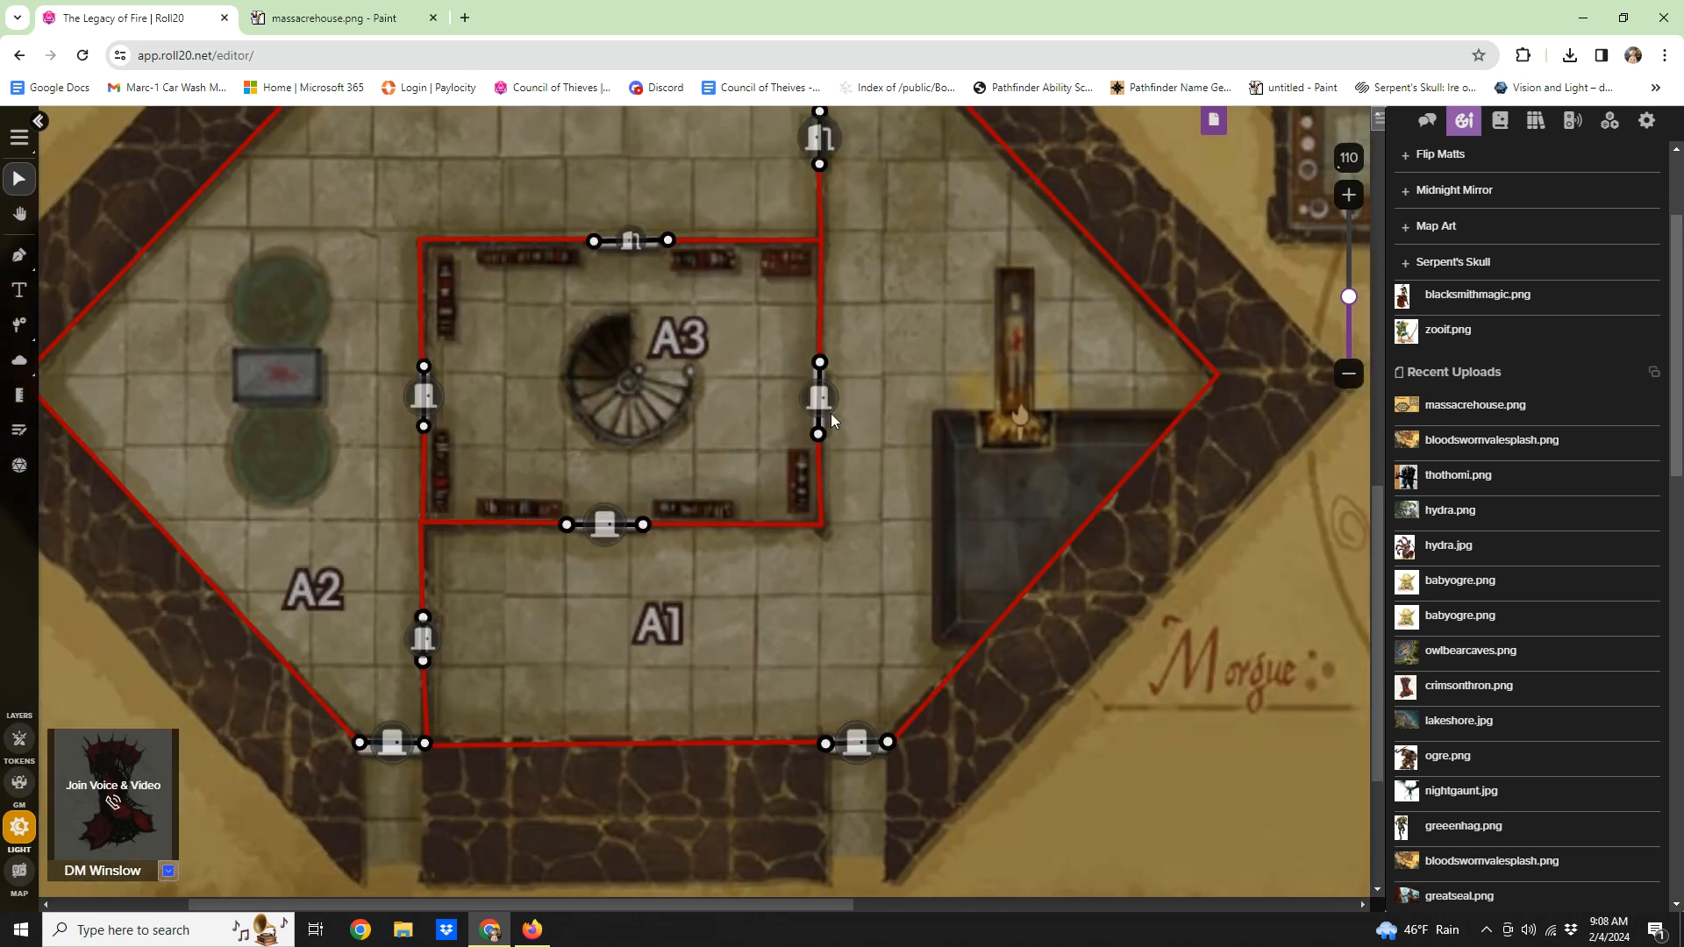
{"action": "left_click", "coordinate": [424, 639]}
{"action": "left_click", "coordinate": [484, 679]}
{"action": "left_click", "coordinate": [857, 743]}
{"action": "left_click", "coordinate": [928, 786]}
{"action": "left_click", "coordinate": [913, 449]}
Step: Set A3's west and east doors to Opened
{"action": "scroll", "coordinate": [913, 443], "scroll_direction": "up", "scroll_amount": 1}
{"action": "left_click", "coordinate": [419, 463]}
{"action": "left_click", "coordinate": [484, 504]}
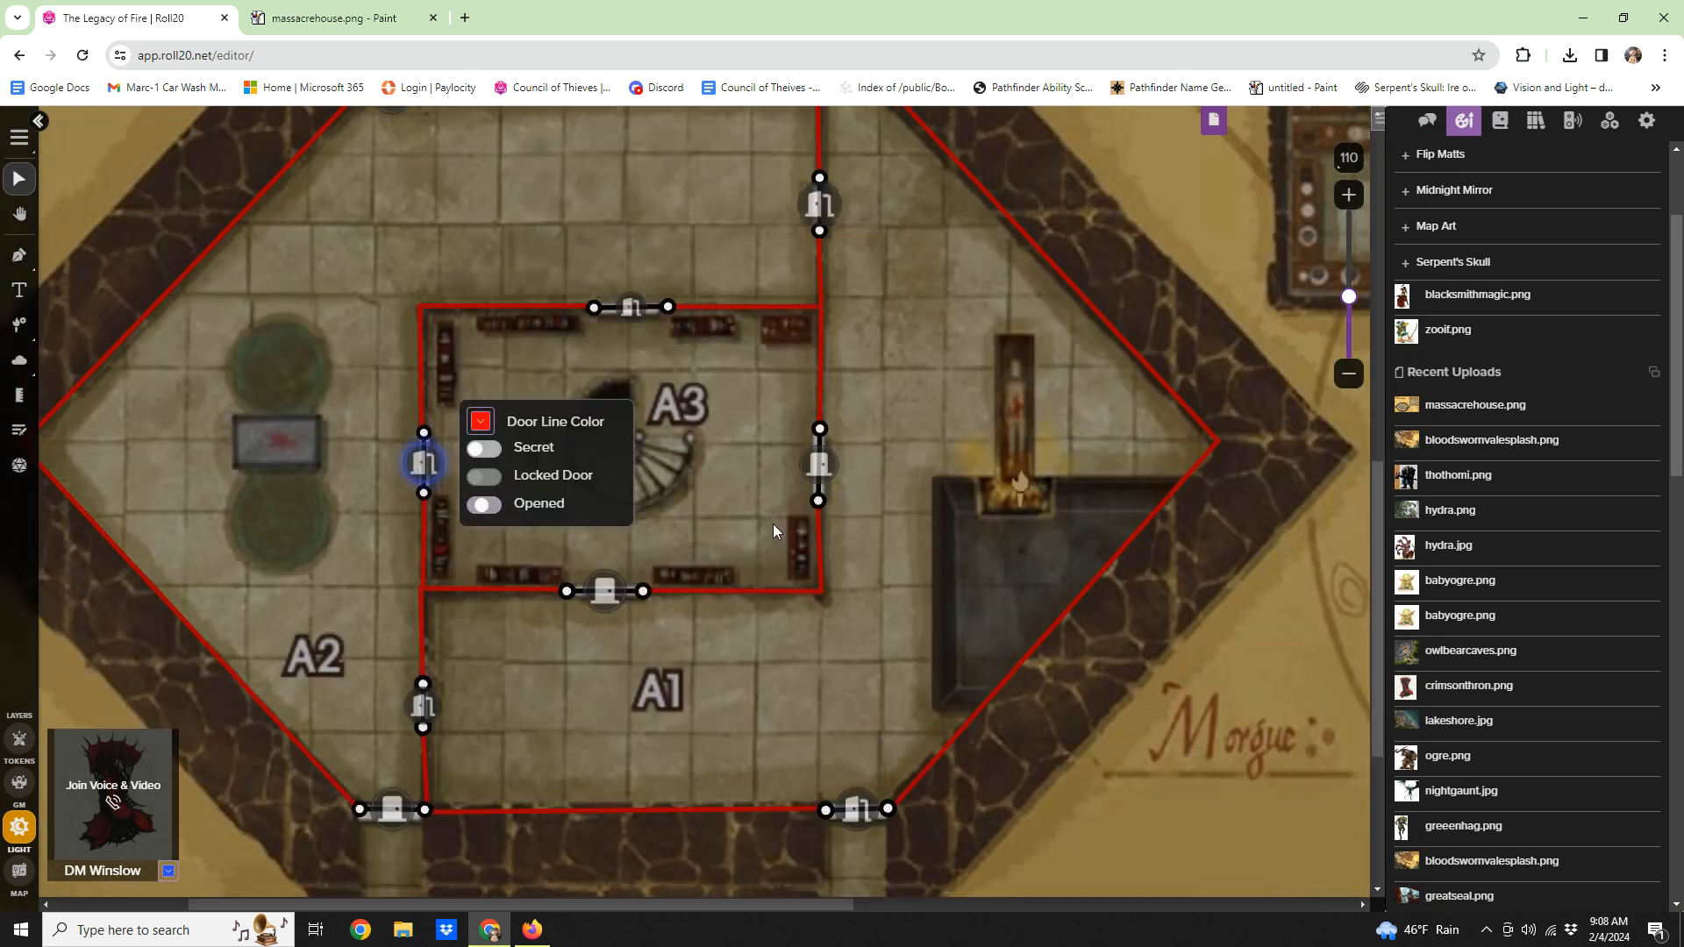
{"action": "left_click", "coordinate": [912, 452]}
{"action": "left_click", "coordinate": [819, 465]}
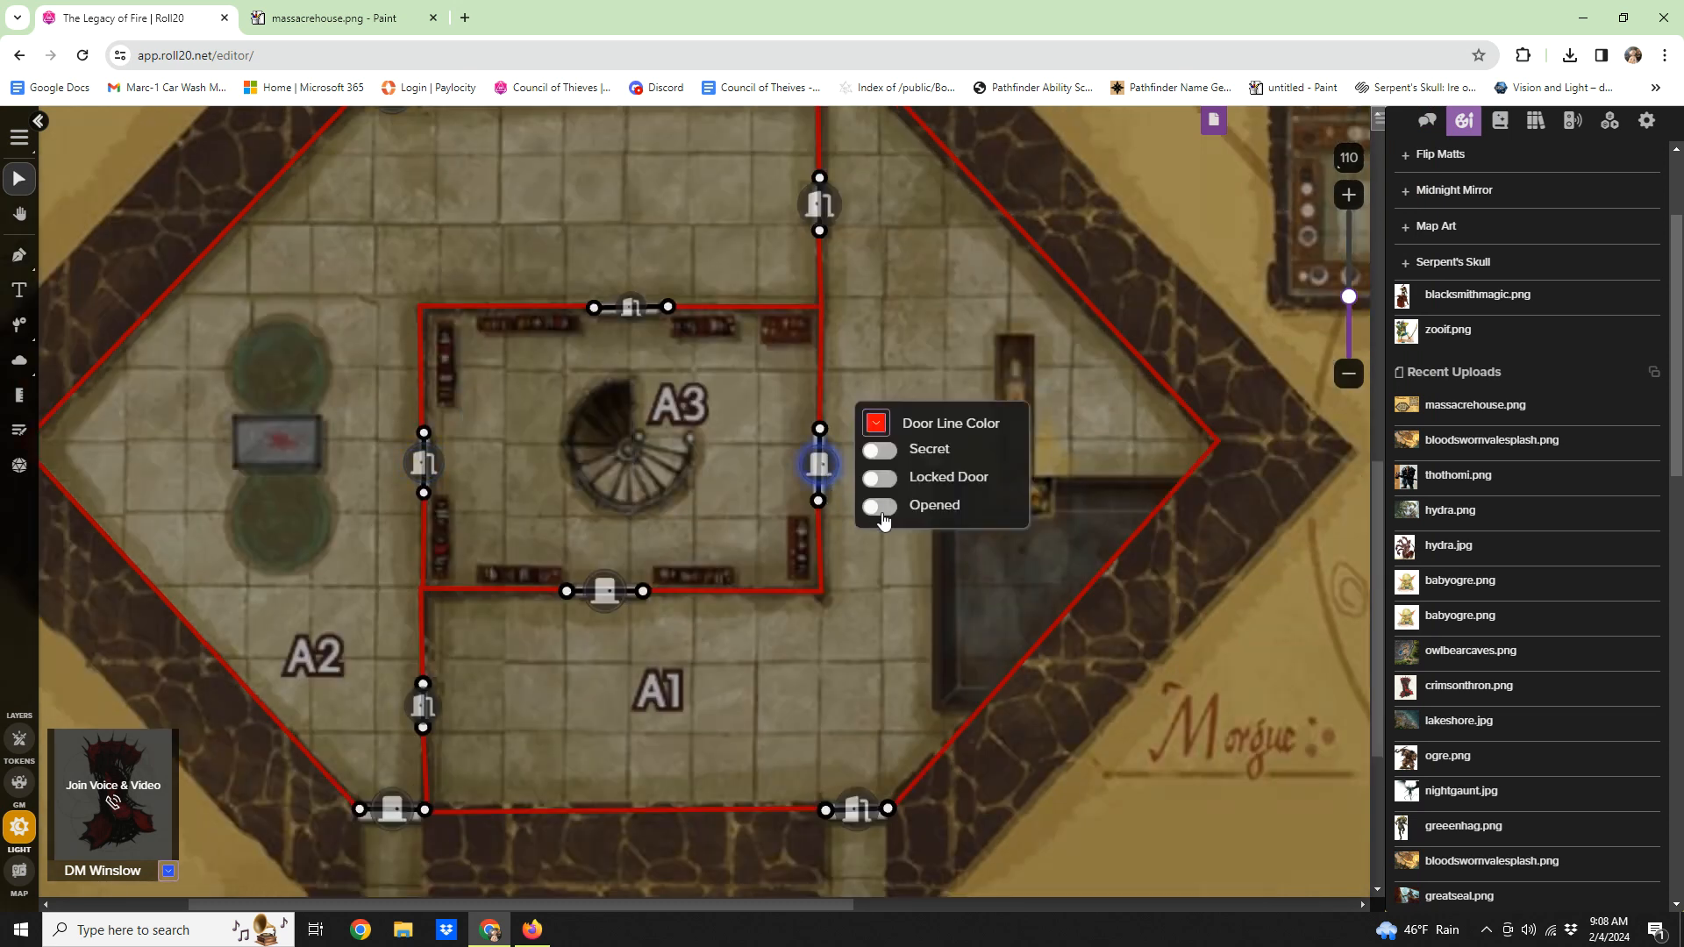
{"action": "left_click", "coordinate": [880, 505]}
{"action": "left_click", "coordinate": [902, 344]}
Step: Place a character token from the journal on the map just outside the northeast exit
{"action": "scroll", "coordinate": [902, 344], "scroll_direction": "down", "scroll_amount": 1}
{"action": "scroll", "coordinate": [908, 428], "scroll_direction": "down", "scroll_amount": 1}
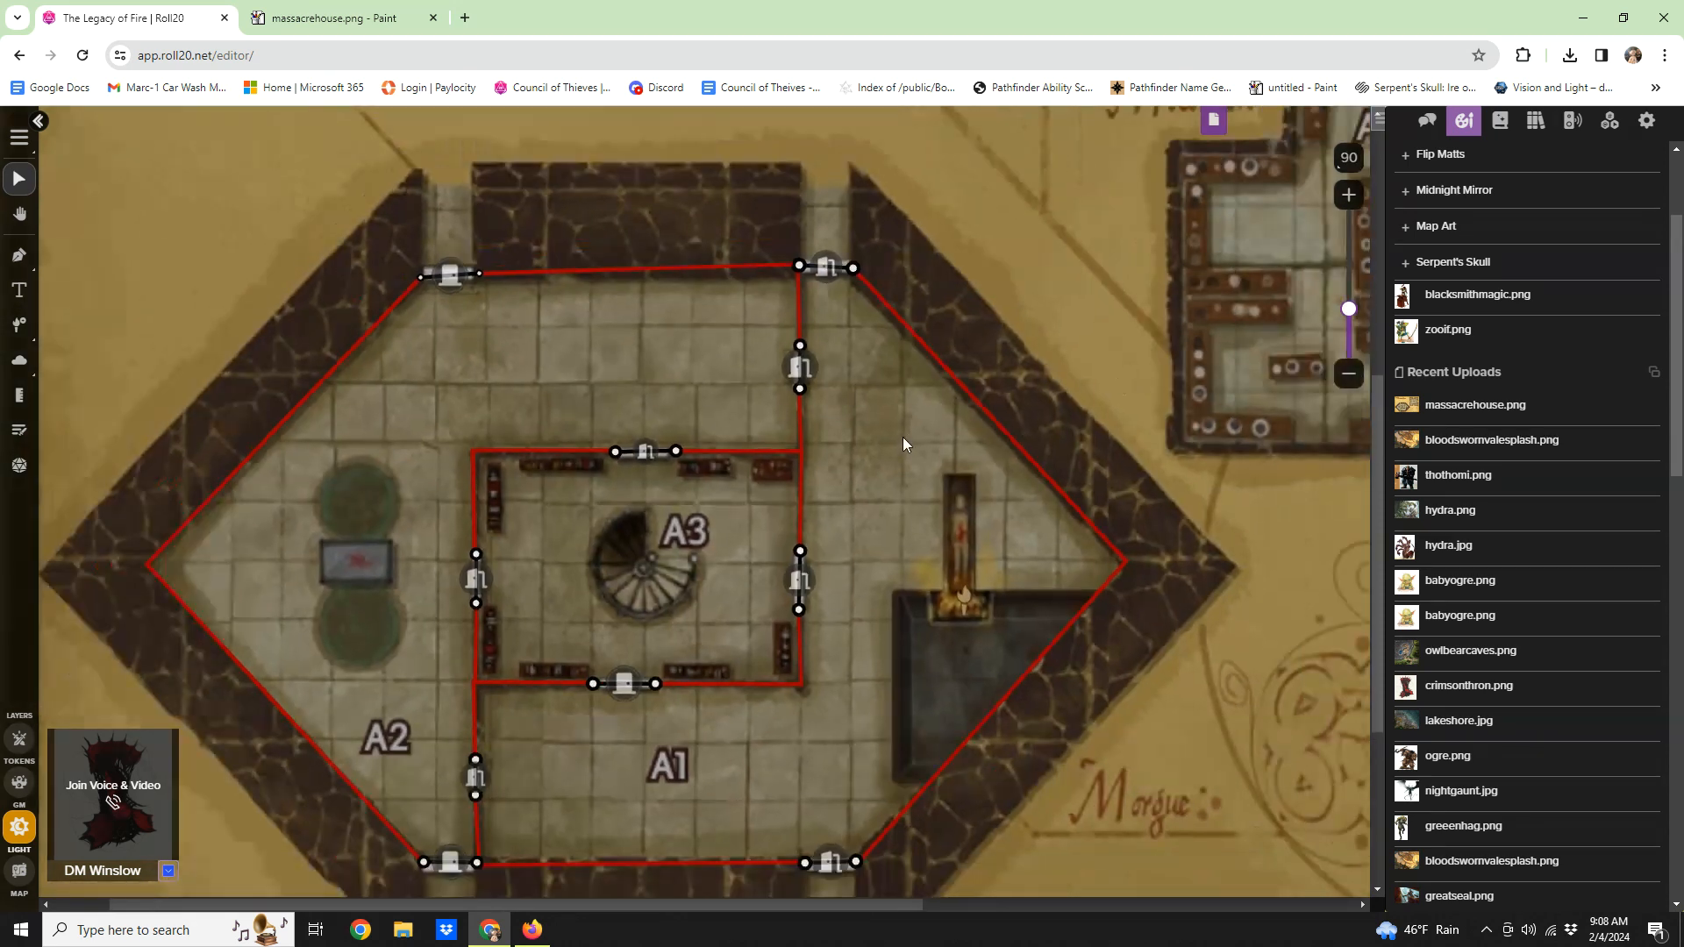
{"action": "scroll", "coordinate": [909, 429], "scroll_direction": "down", "scroll_amount": 1}
{"action": "left_click", "coordinate": [1499, 120]}
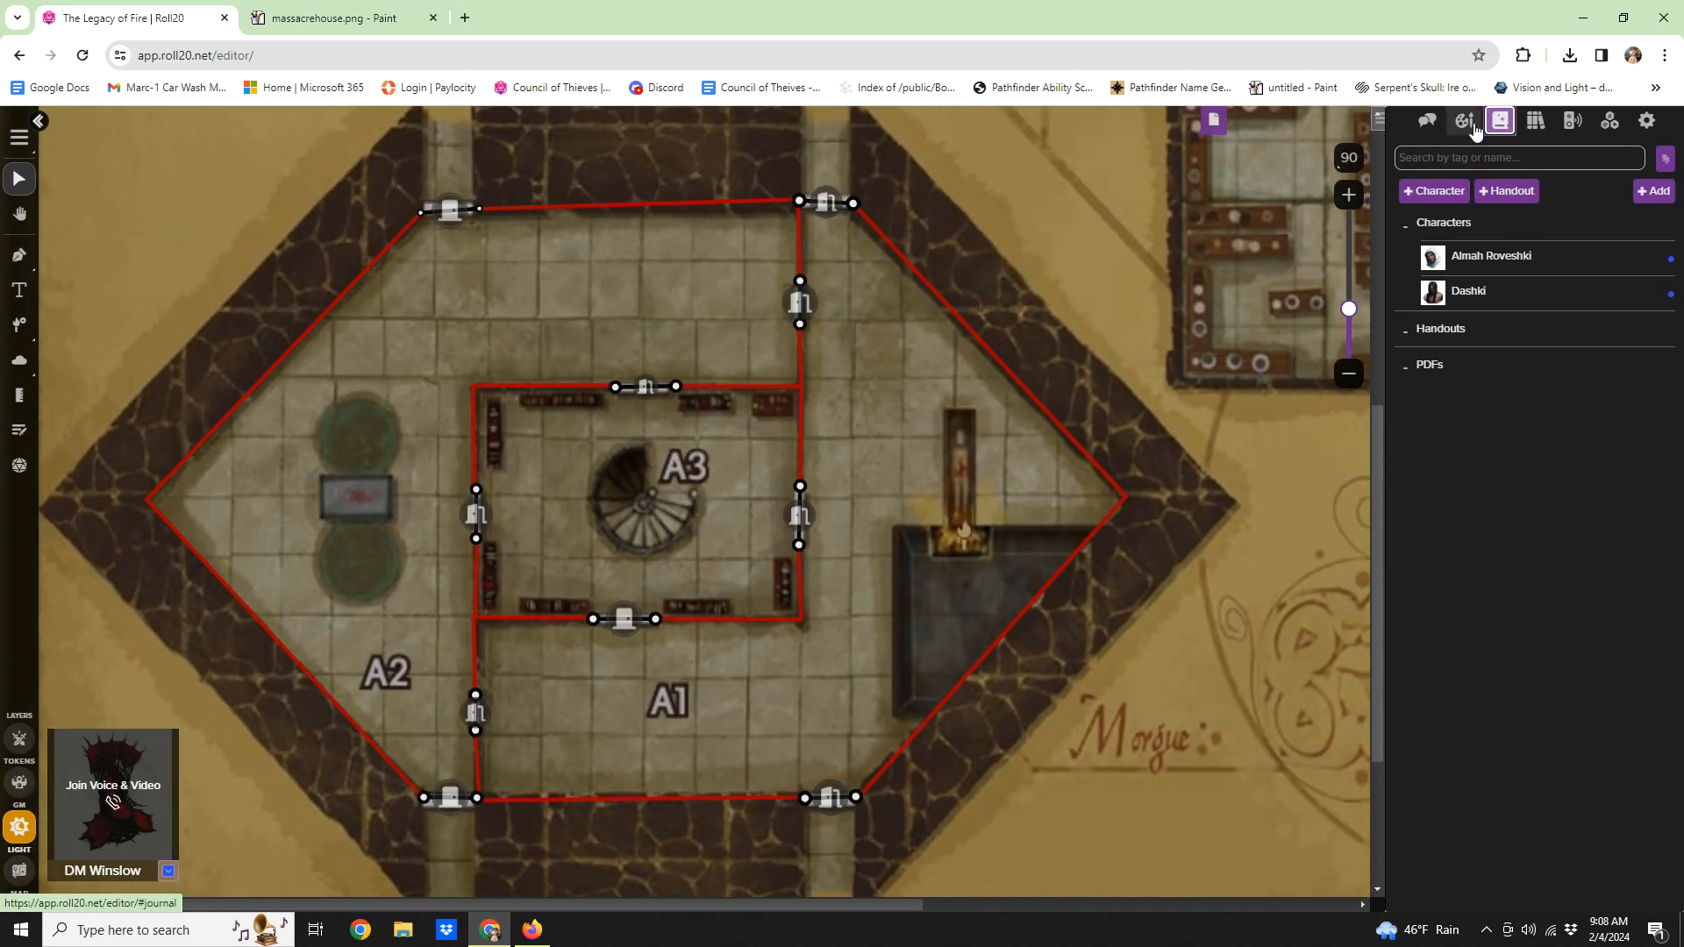
{"action": "left_click", "coordinate": [1464, 120]}
{"action": "left_click", "coordinate": [1499, 120]}
{"action": "scroll", "coordinate": [1252, 285], "scroll_direction": "up", "scroll_amount": 4}
{"action": "left_click_drag", "start_coordinate": [1490, 272], "coordinate": [880, 315]}
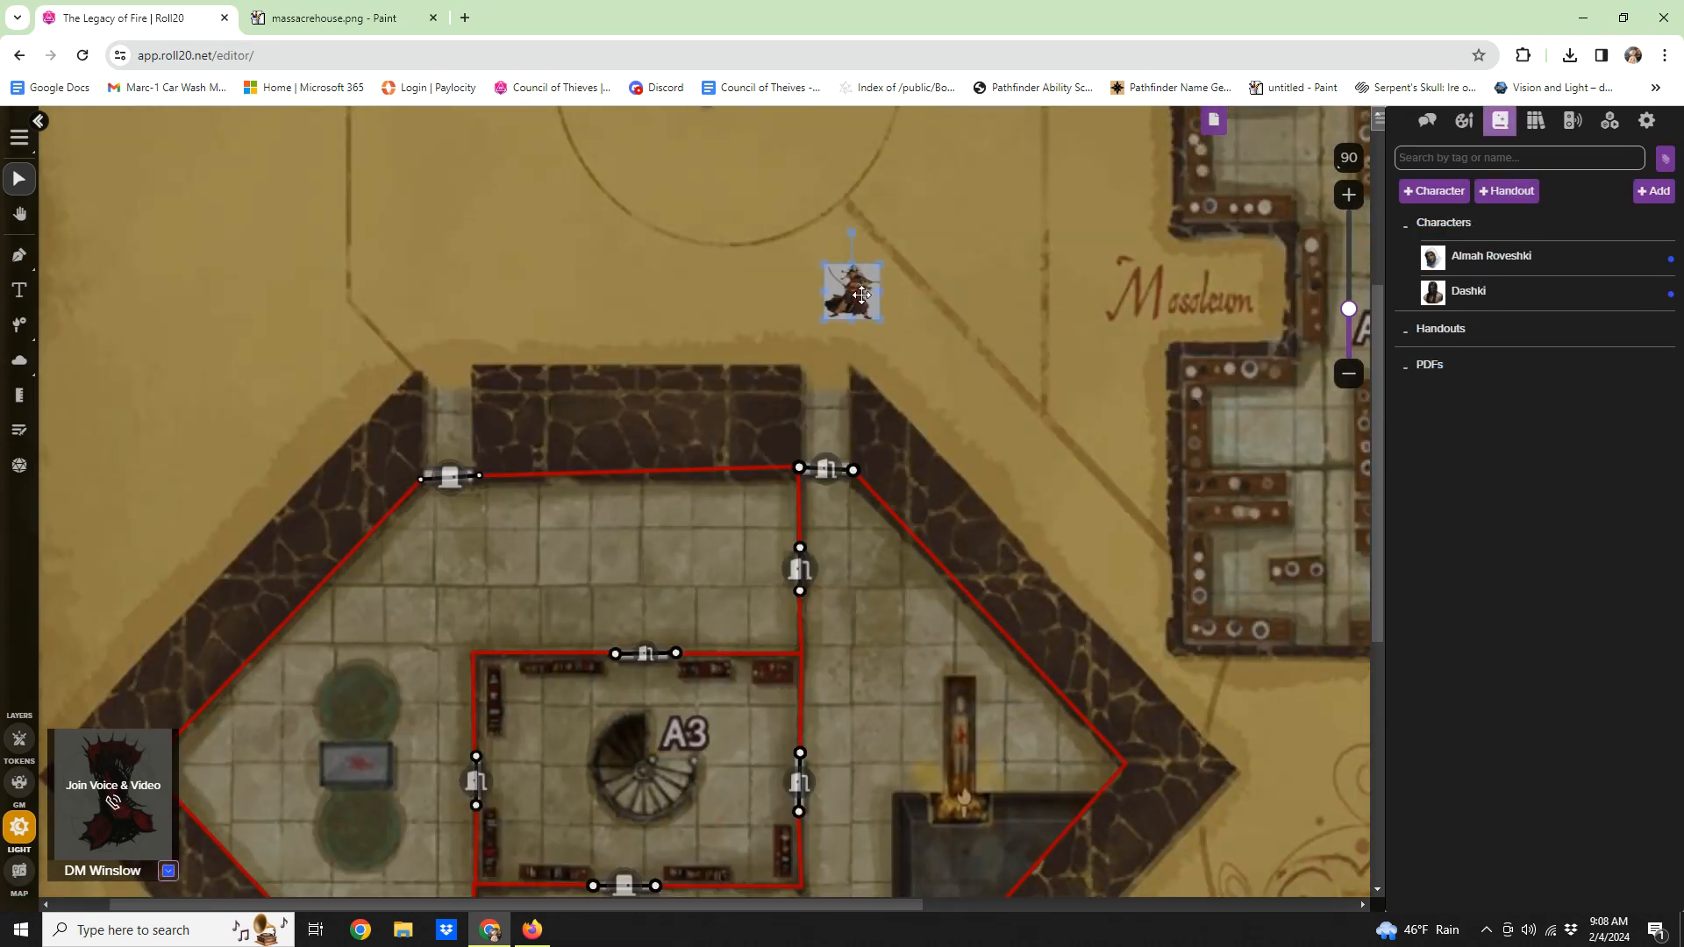
Step: Turn on Vision for the character token, leaving its Bright Light off, and save the token settings
{"action": "double_click", "coordinate": [861, 294]}
{"action": "left_click", "coordinate": [752, 219]}
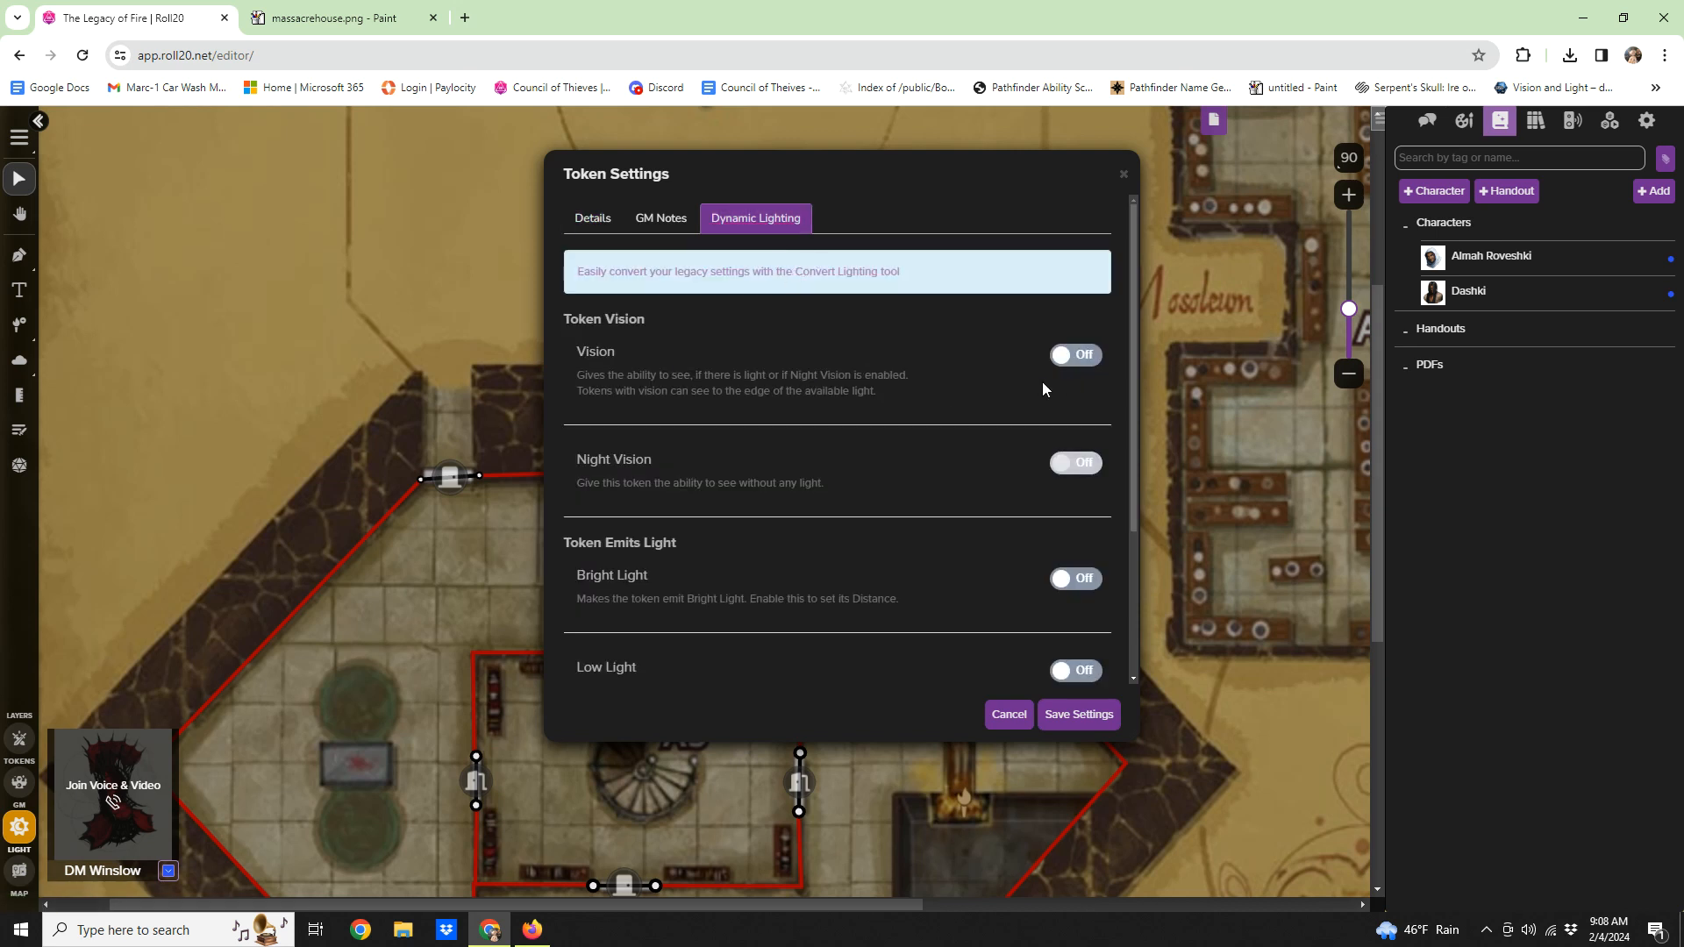
{"action": "left_click", "coordinate": [1078, 356]}
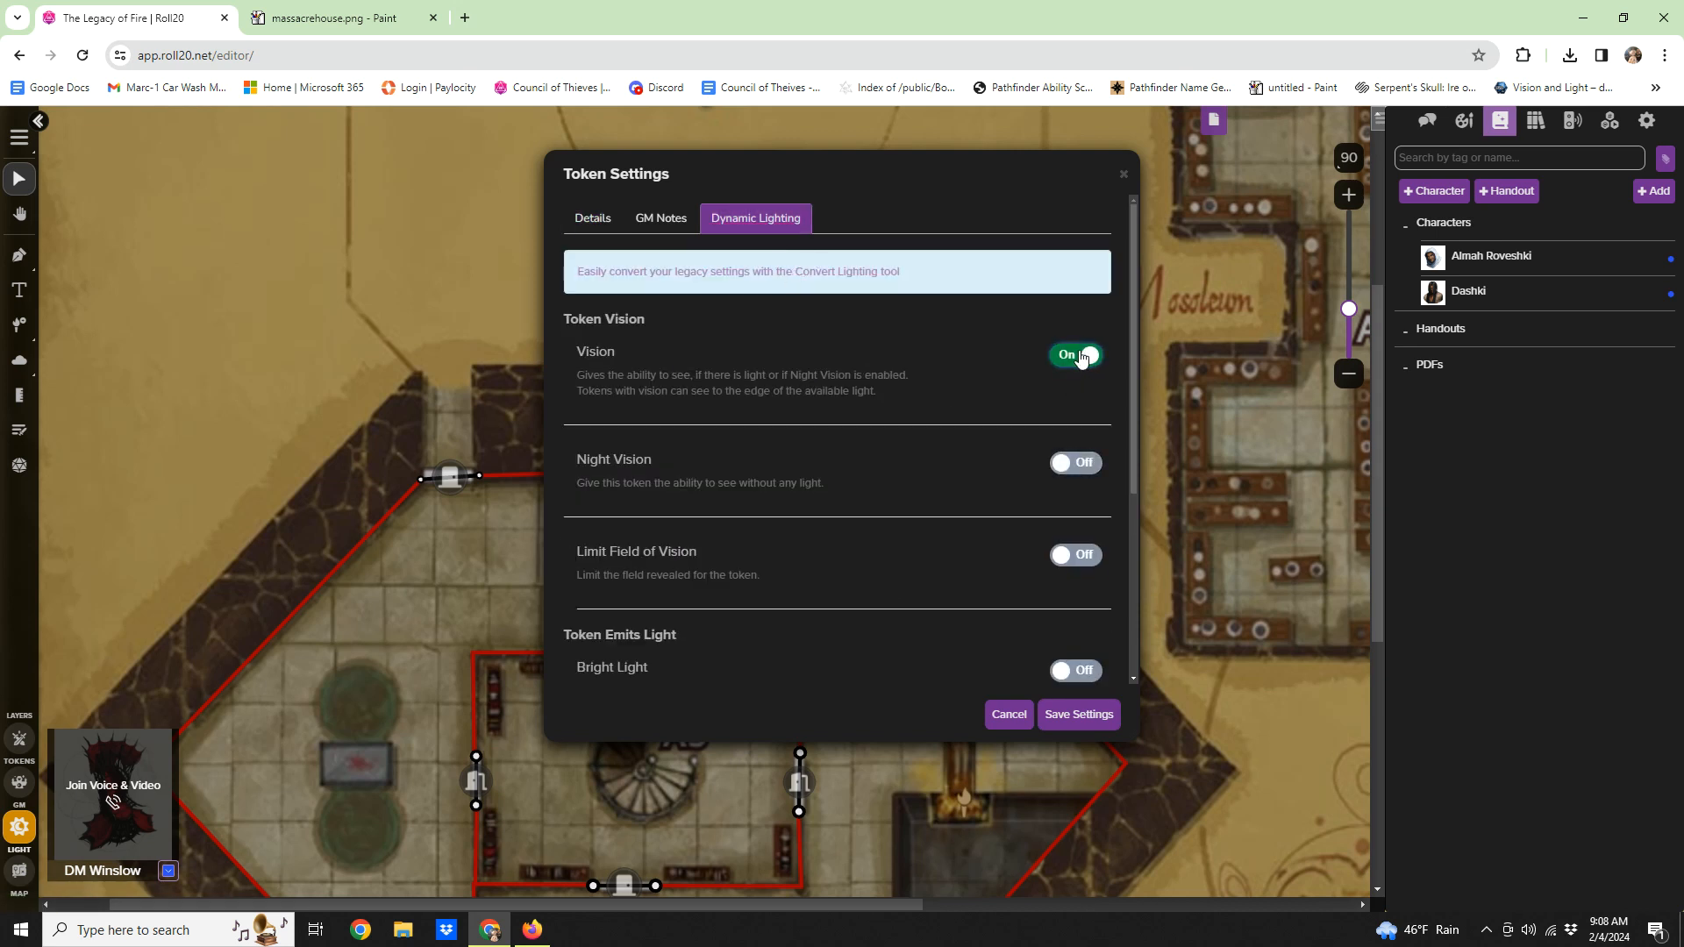
{"action": "scroll", "coordinate": [1074, 407], "scroll_direction": "down", "scroll_amount": 3}
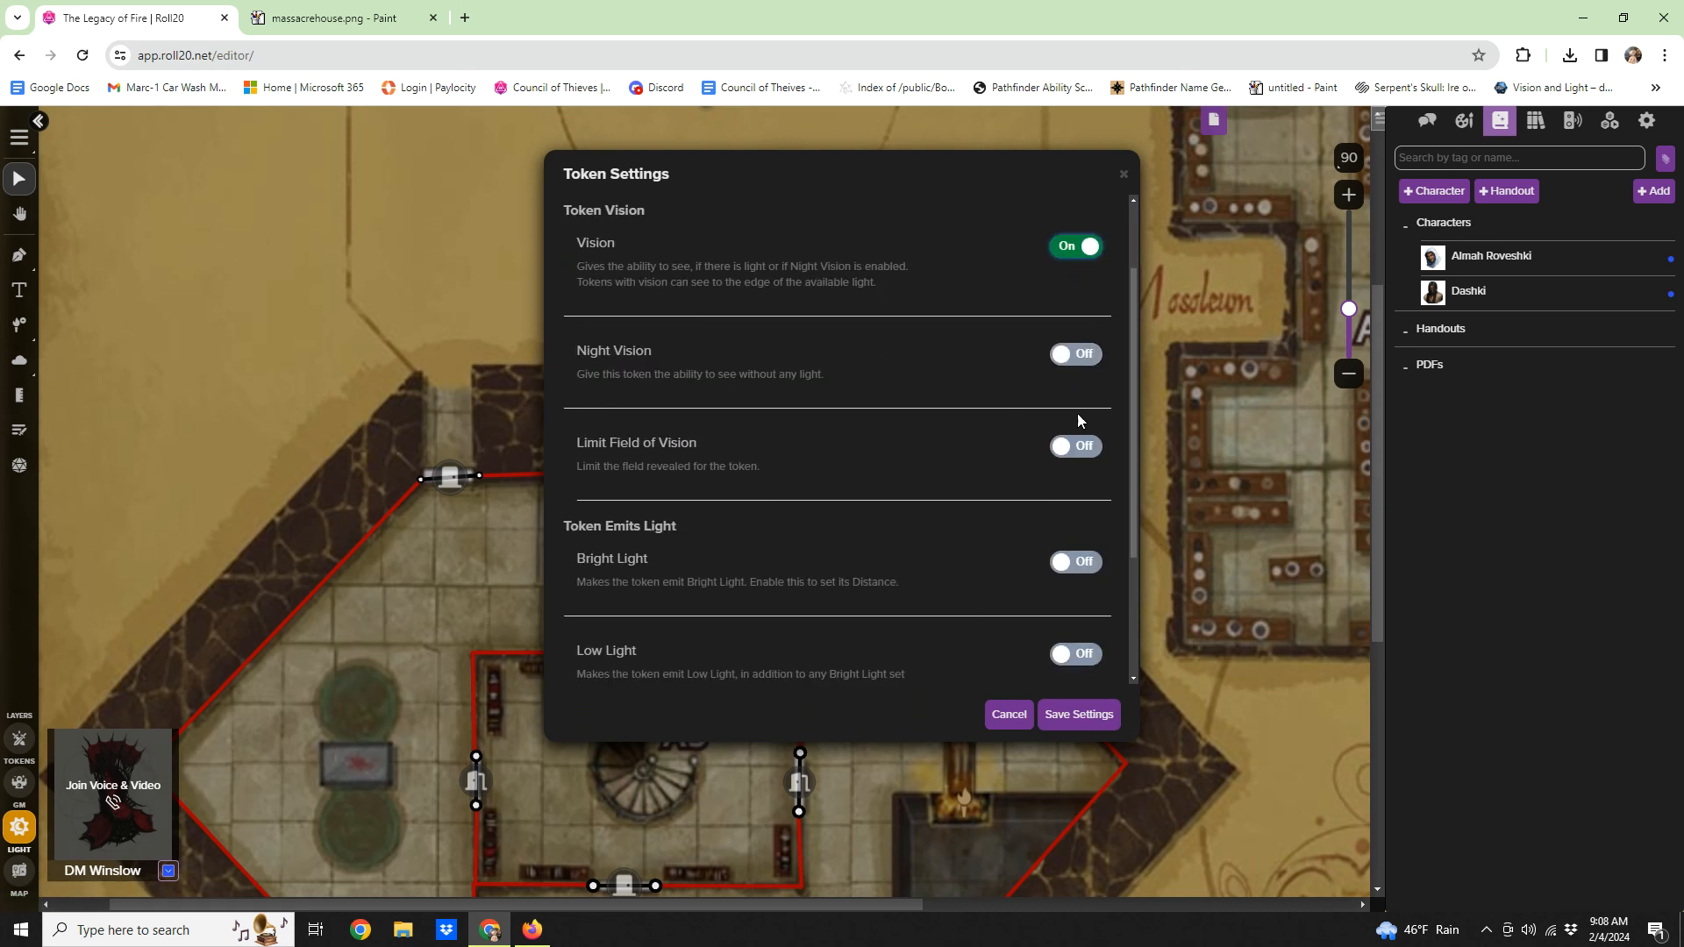
{"action": "left_click", "coordinate": [1080, 414]}
{"action": "left_click", "coordinate": [1051, 456]}
{"action": "left_click", "coordinate": [1067, 418]}
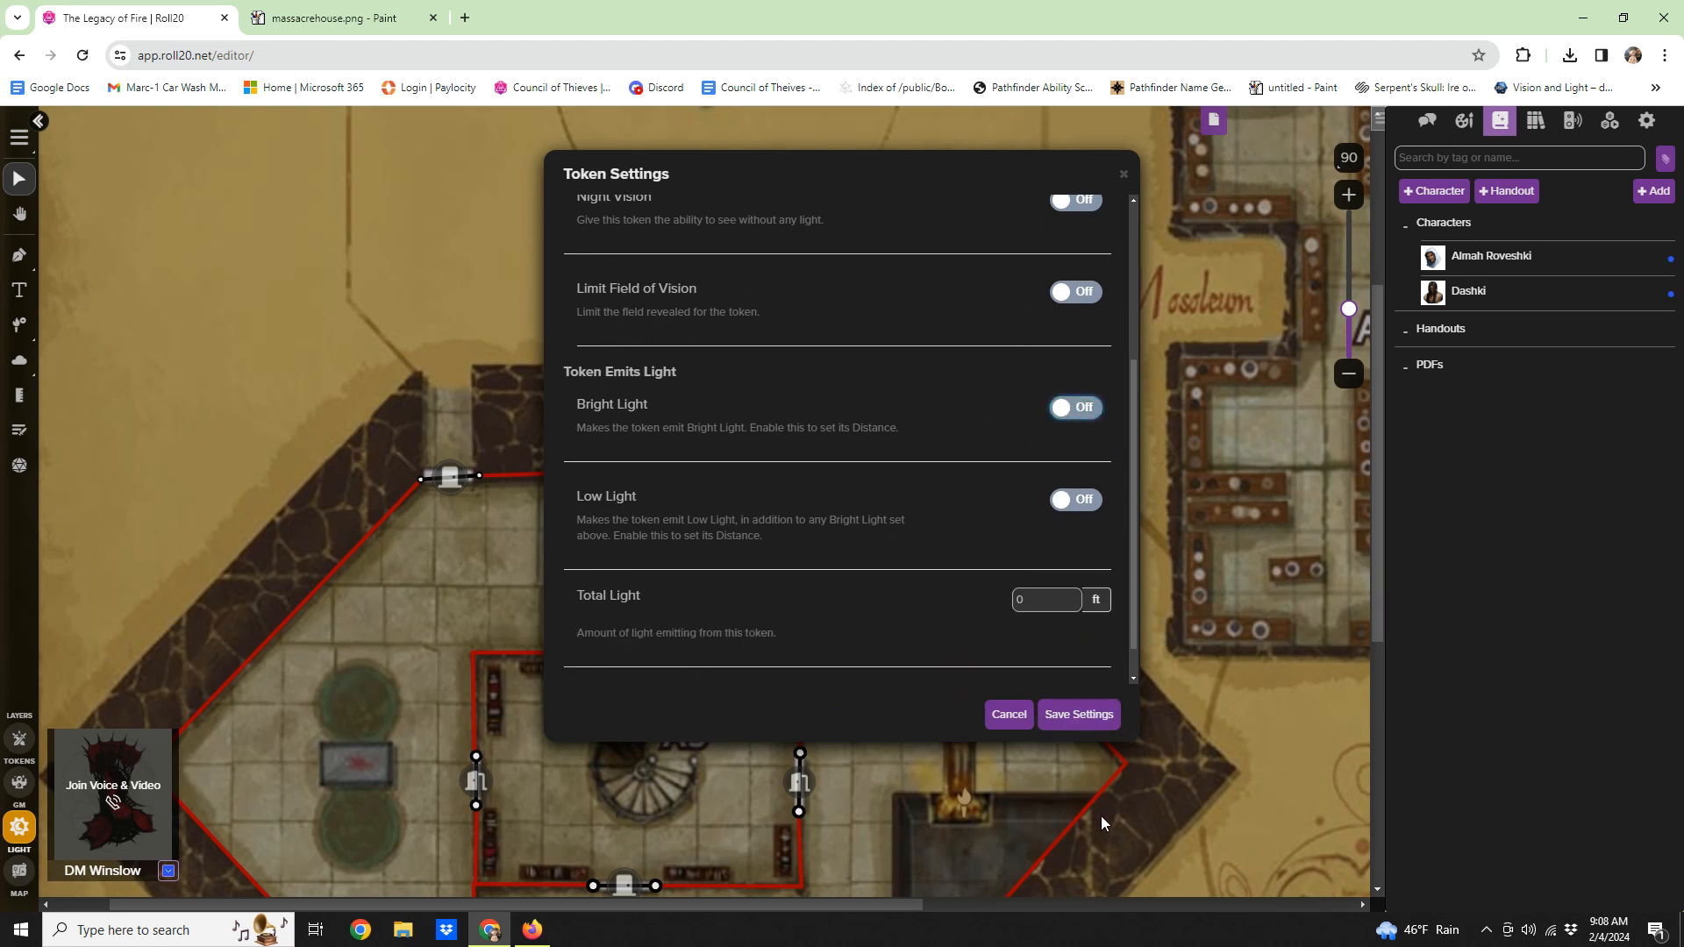
{"action": "left_click", "coordinate": [1096, 717]}
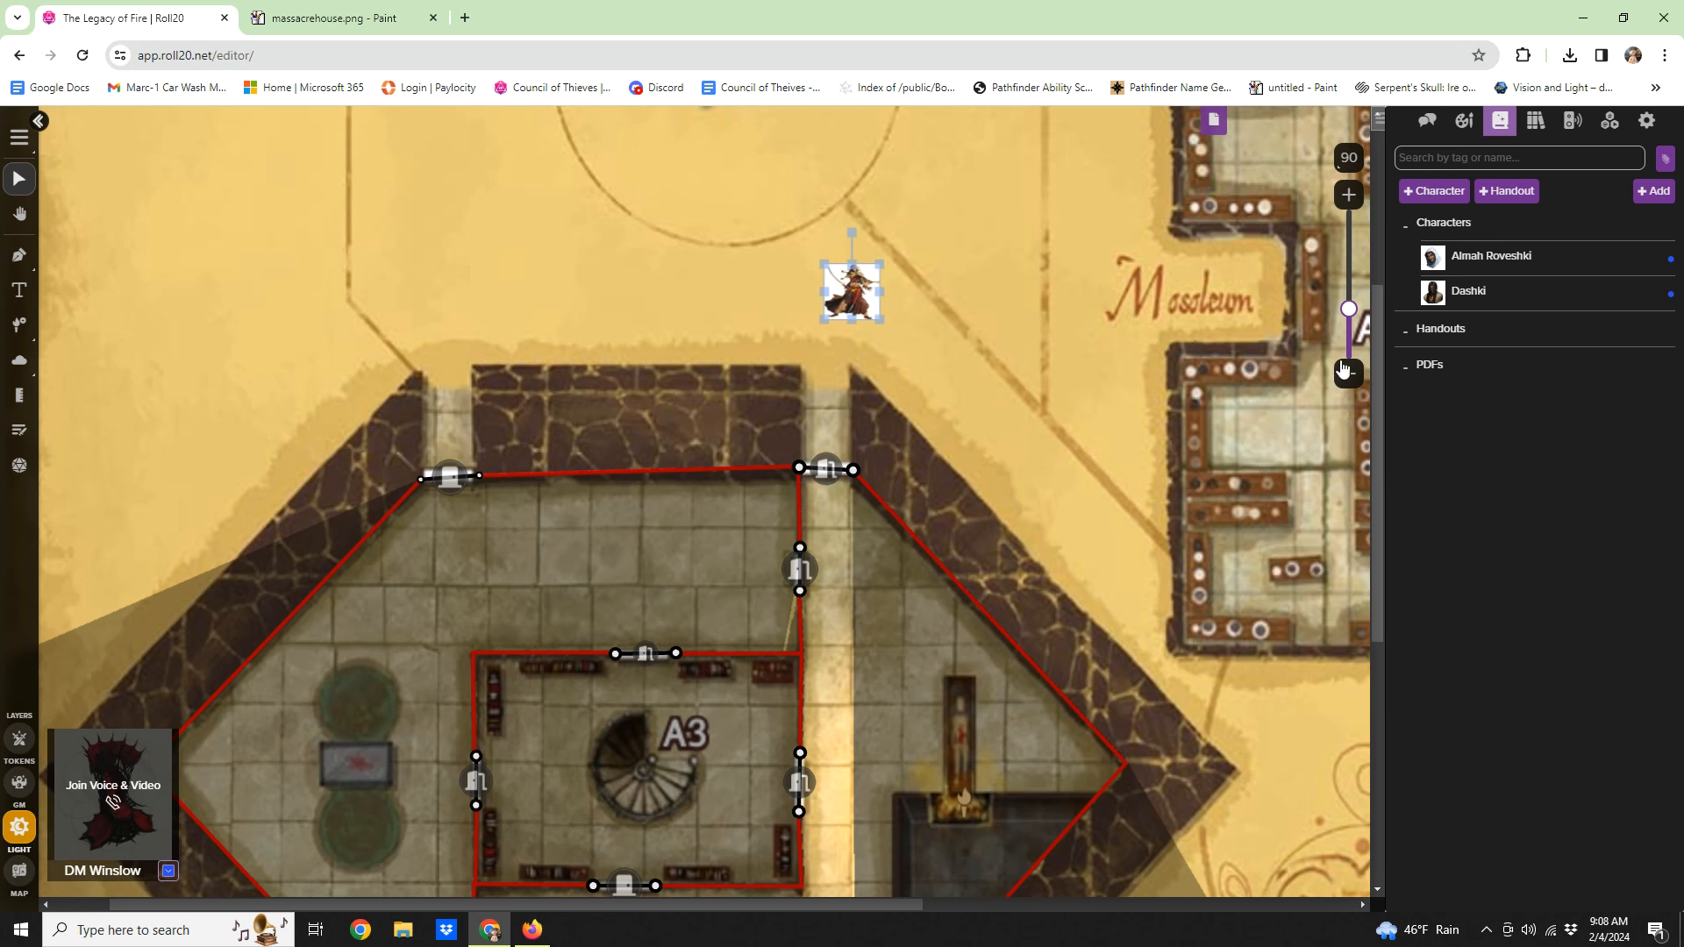
Step: Nudge the character token on the tokens layer in front of the northeast exit and preview the map from its vision
{"action": "left_click", "coordinate": [906, 366]}
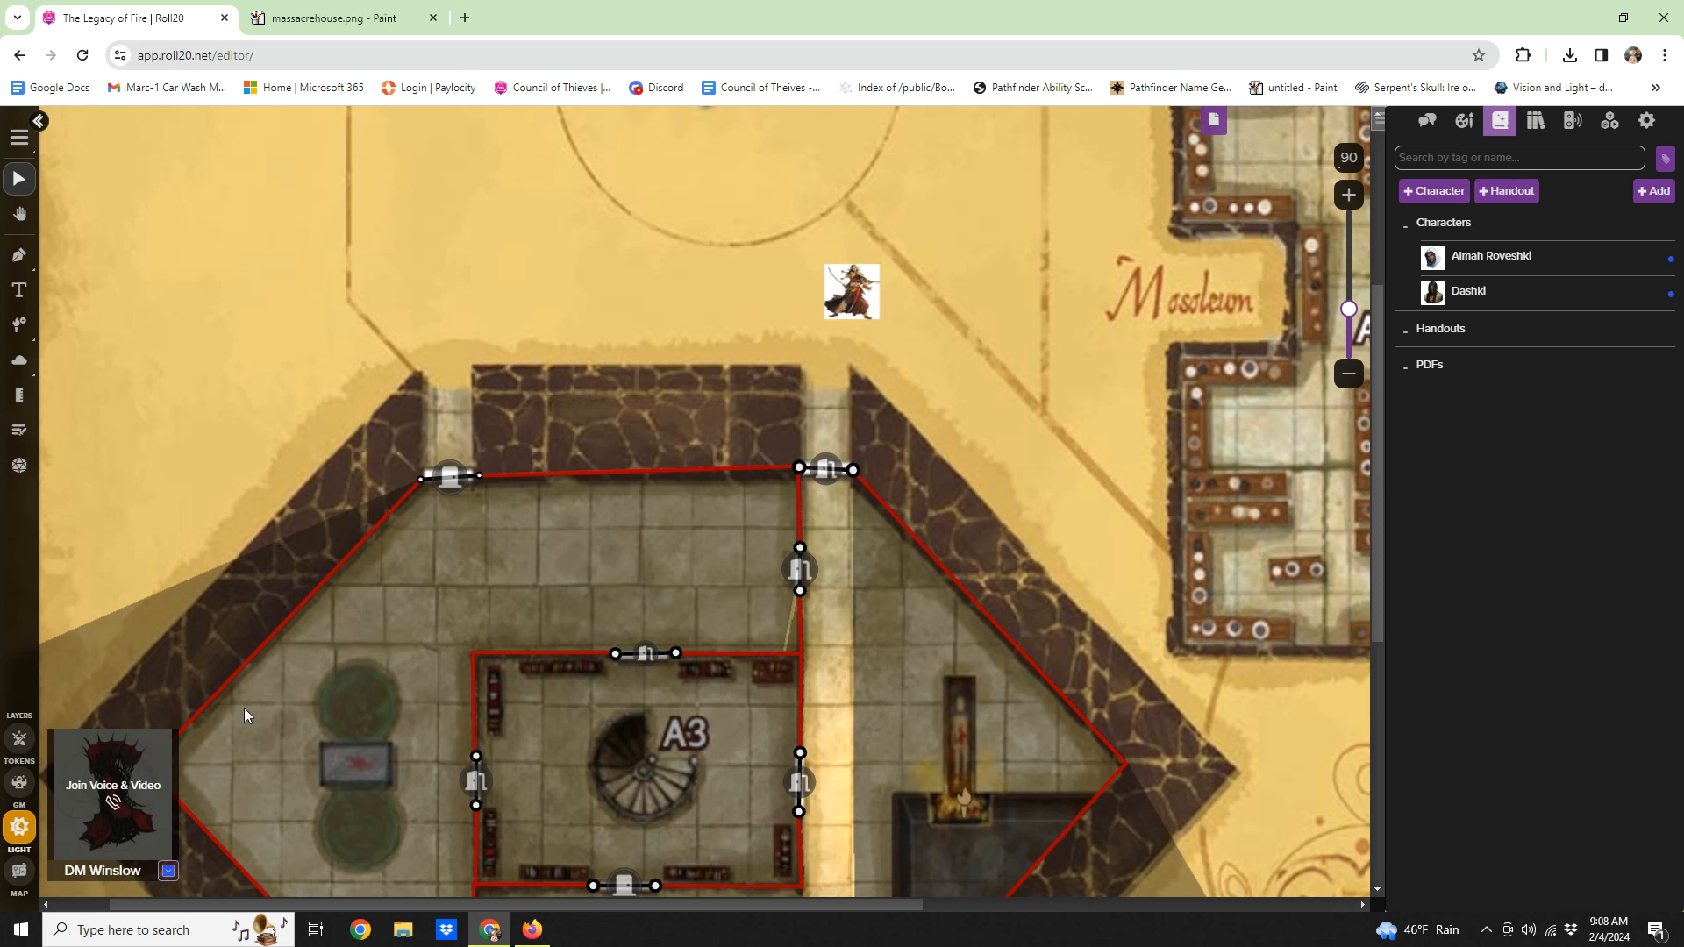
{"action": "right_click", "coordinate": [852, 298]}
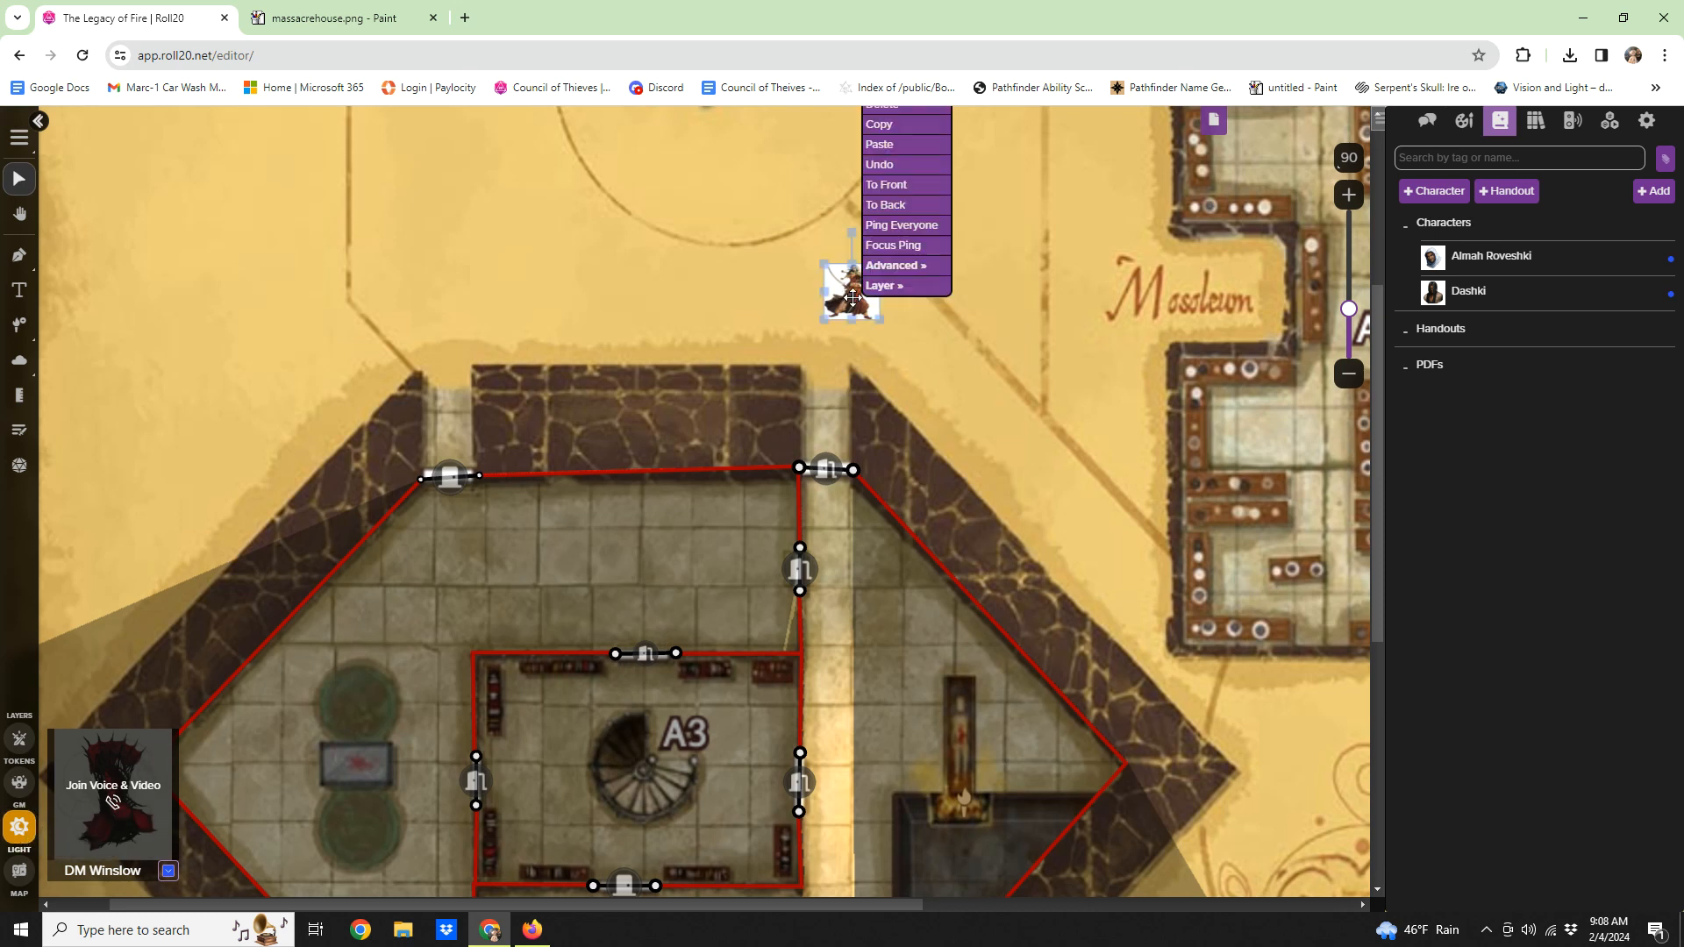
{"action": "mouse_move", "coordinate": [886, 285]}
{"action": "left_click", "coordinate": [1013, 288]}
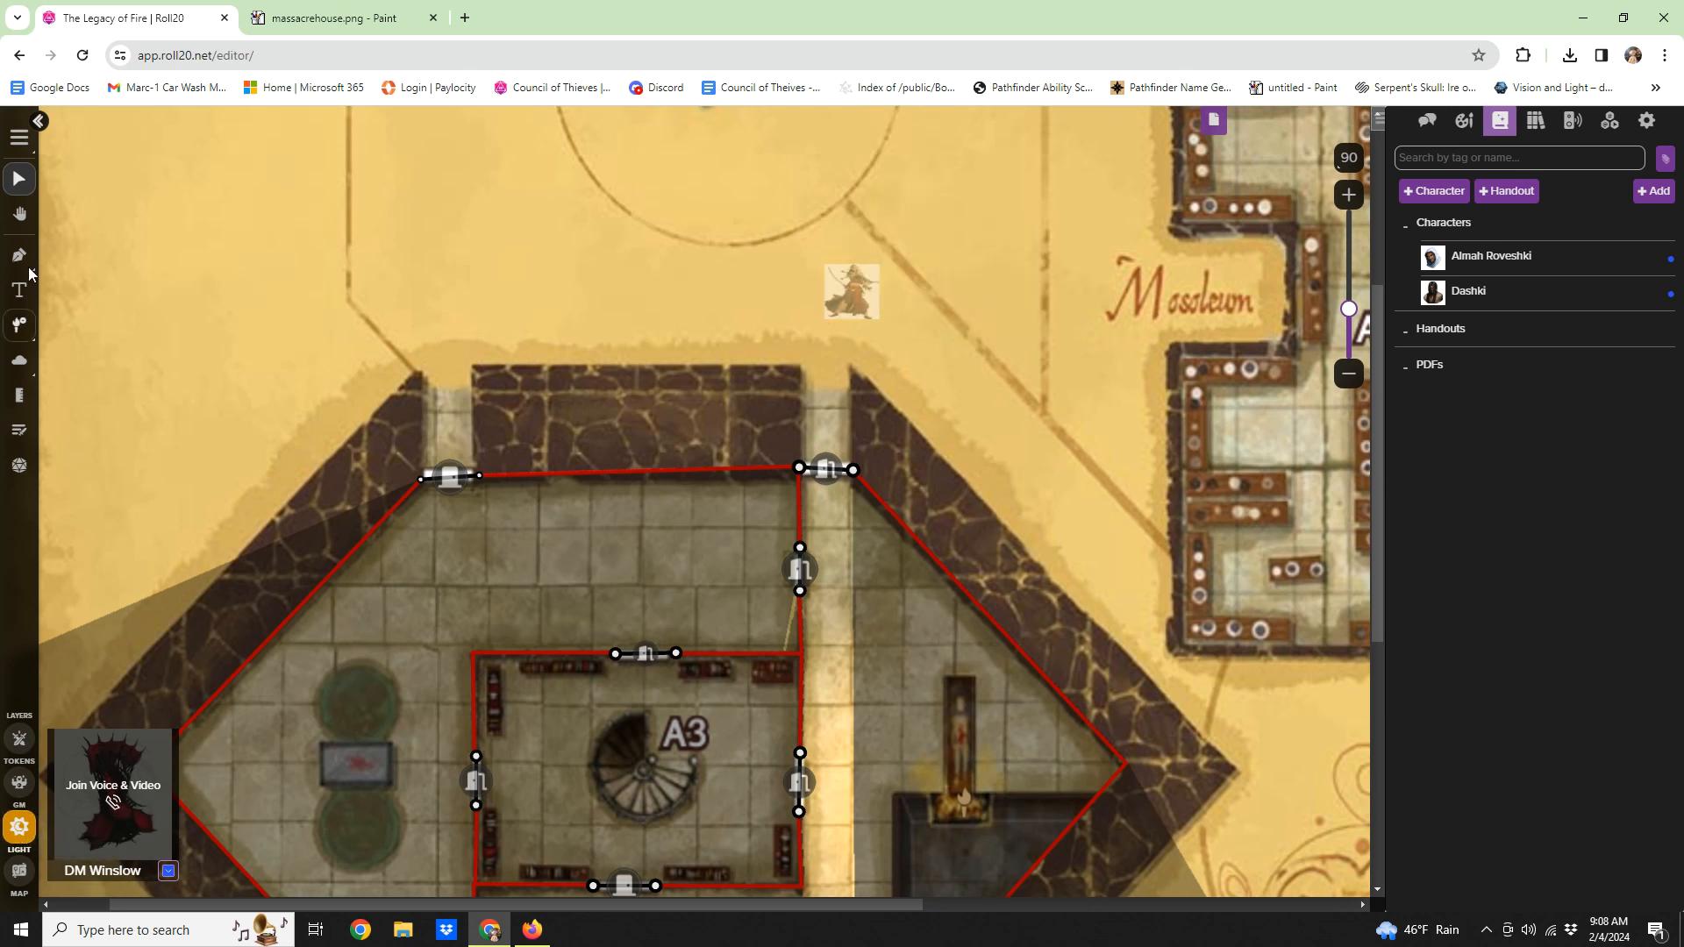
{"action": "left_click", "coordinate": [19, 738]}
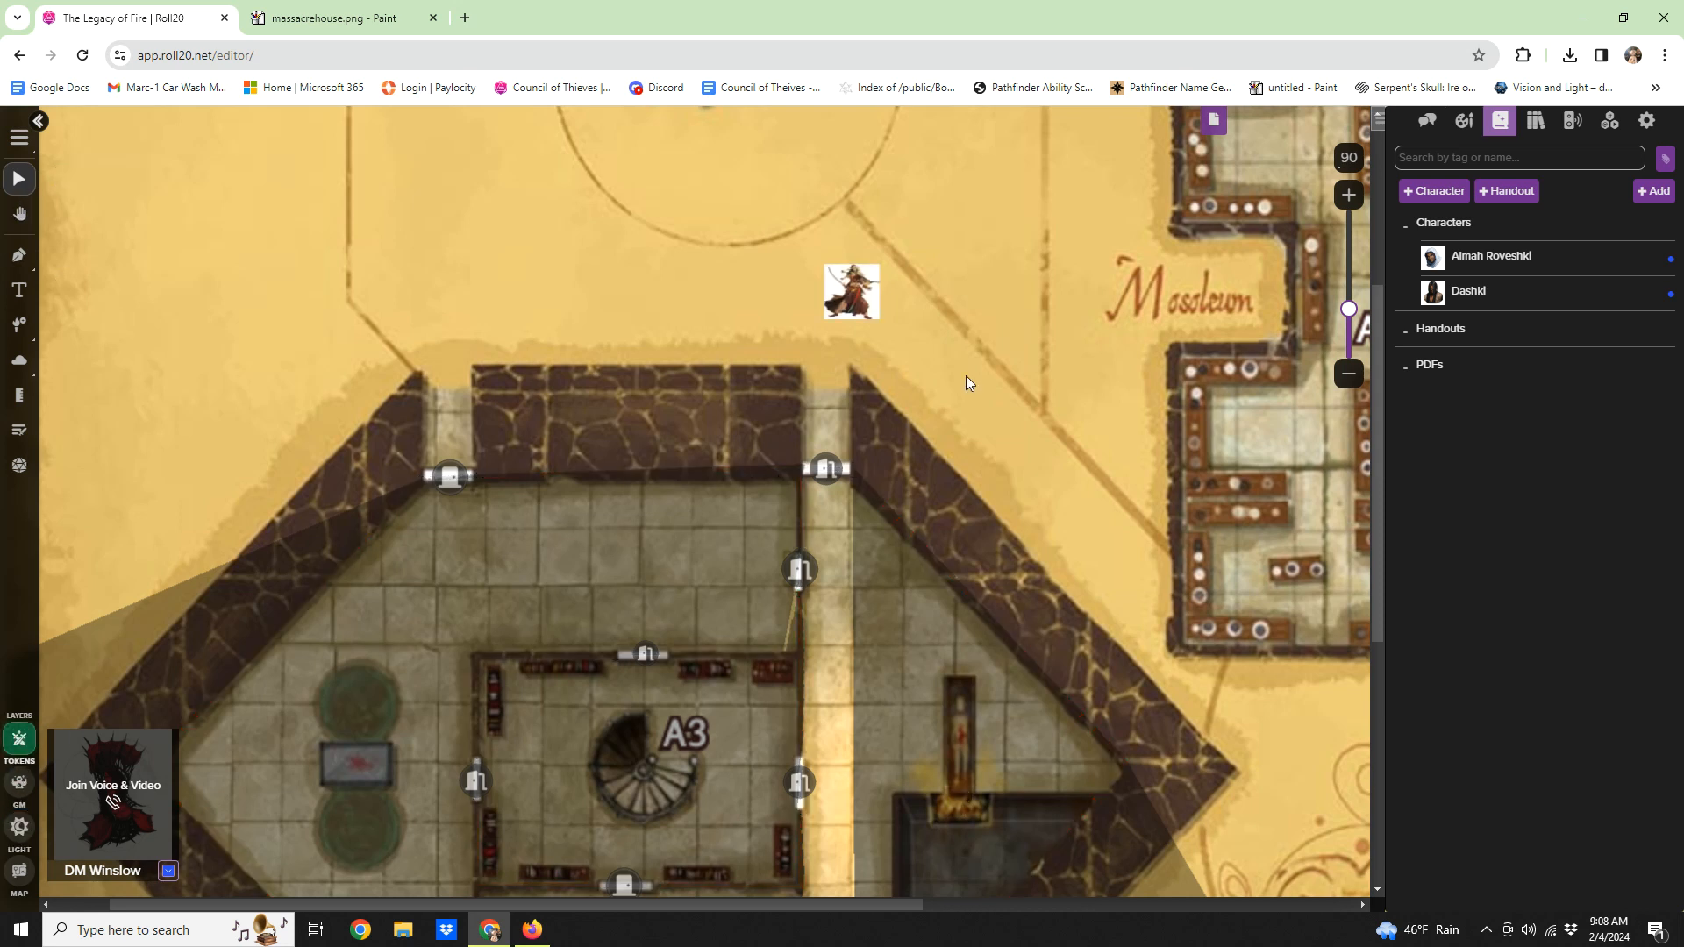
{"action": "left_click", "coordinate": [855, 294]}
{"action": "left_click_drag", "start_coordinate": [855, 294], "coordinate": [831, 300]}
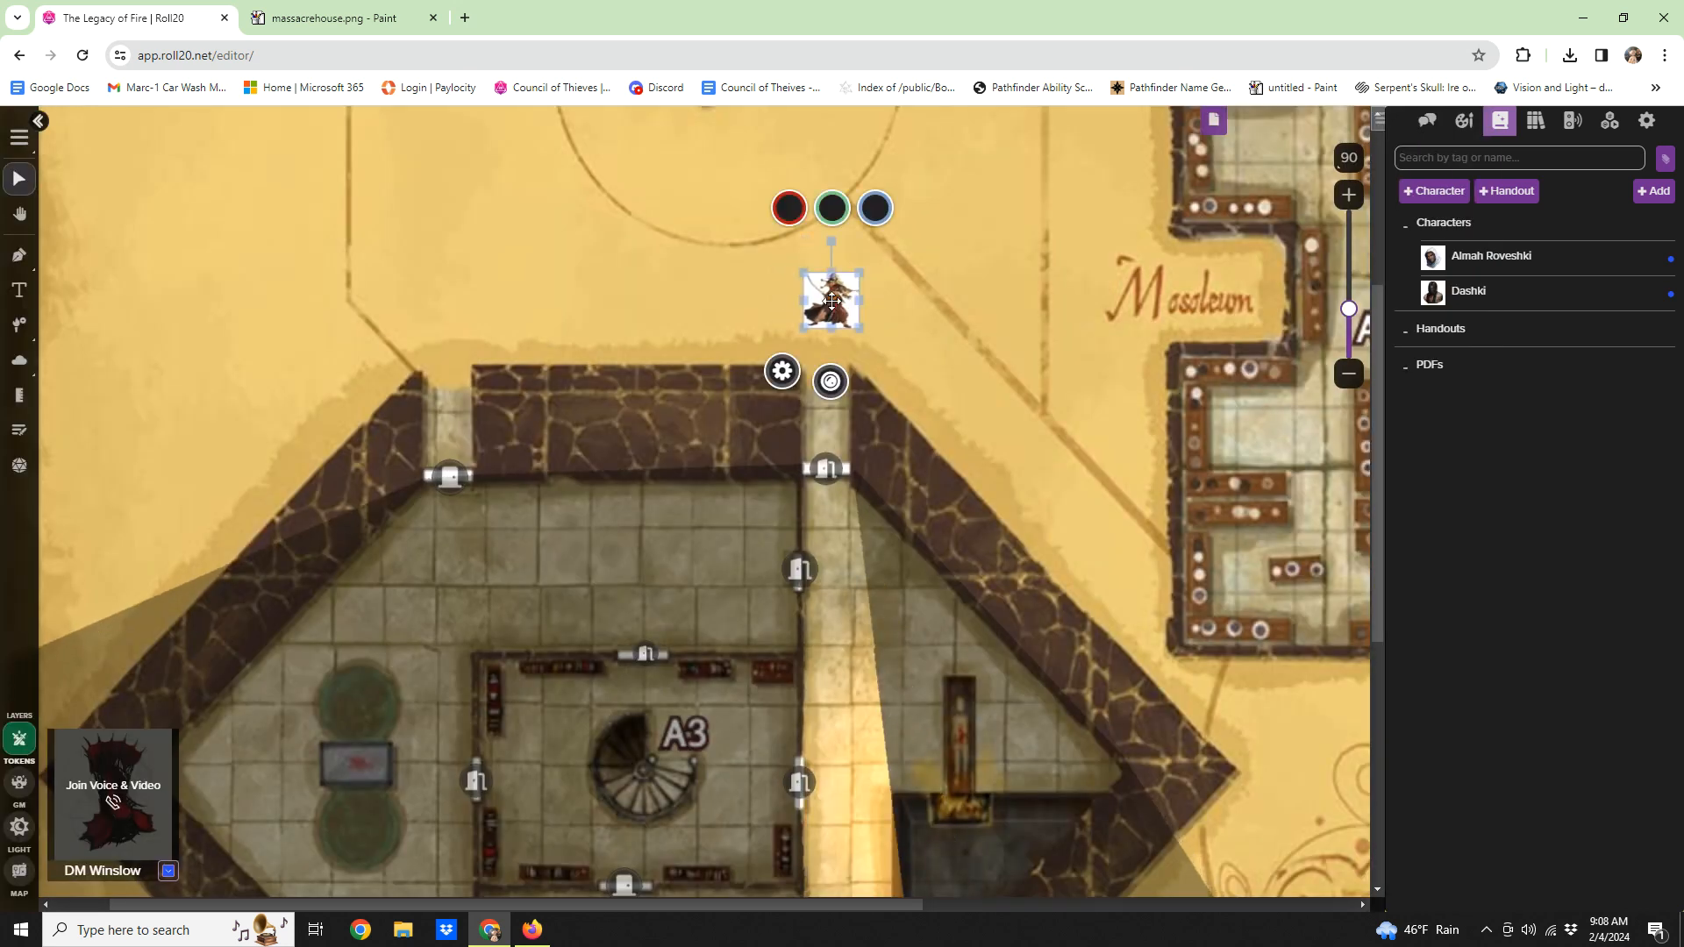
{"action": "key", "text": "ctrl+l"}
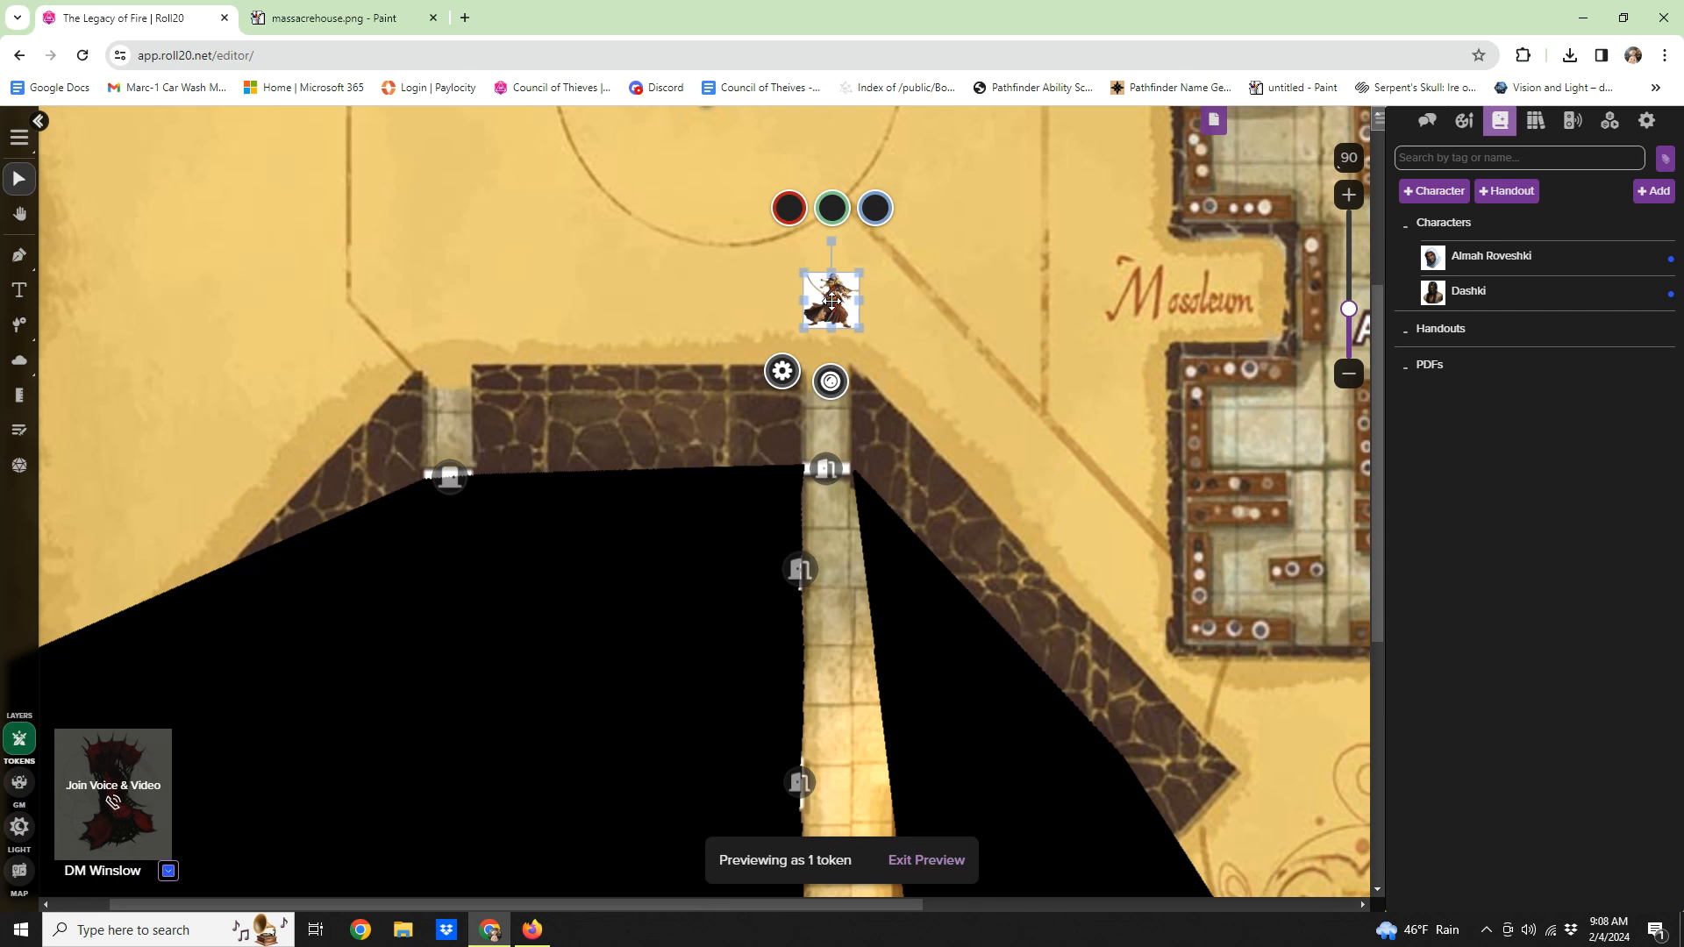
Step: With the token preview active, move the token into A2 beside A3's west door to test its vision, and exit the preview
{"action": "left_click", "coordinate": [1349, 372]}
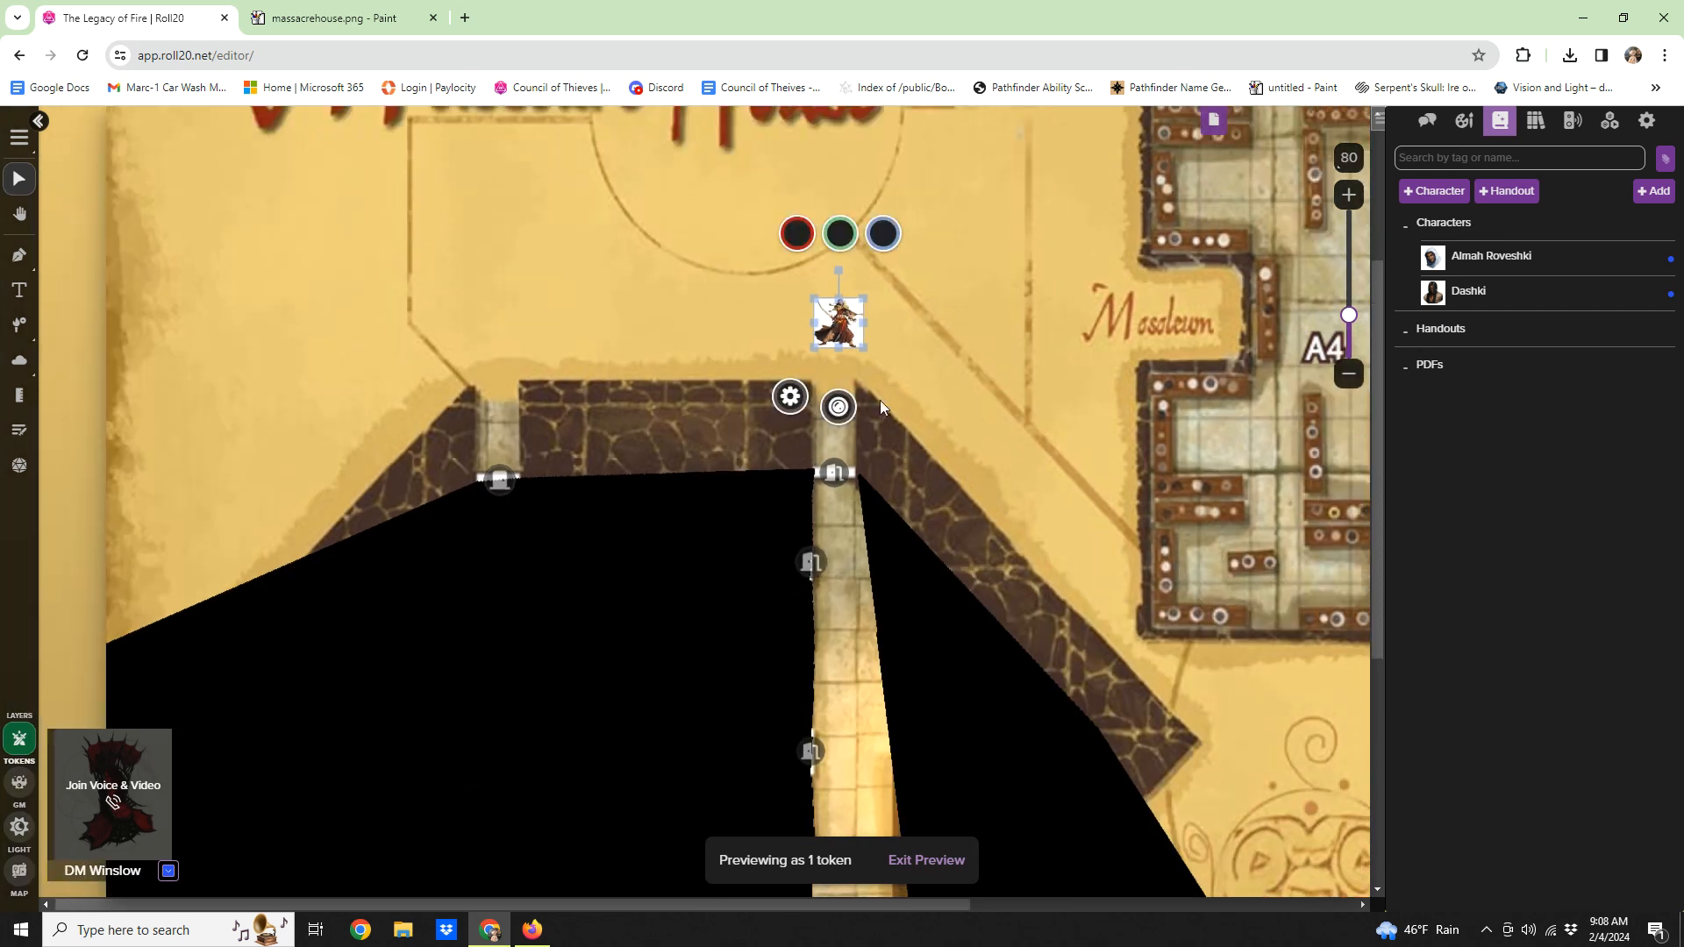
{"action": "scroll", "coordinate": [1061, 359], "scroll_direction": "down", "scroll_amount": 3}
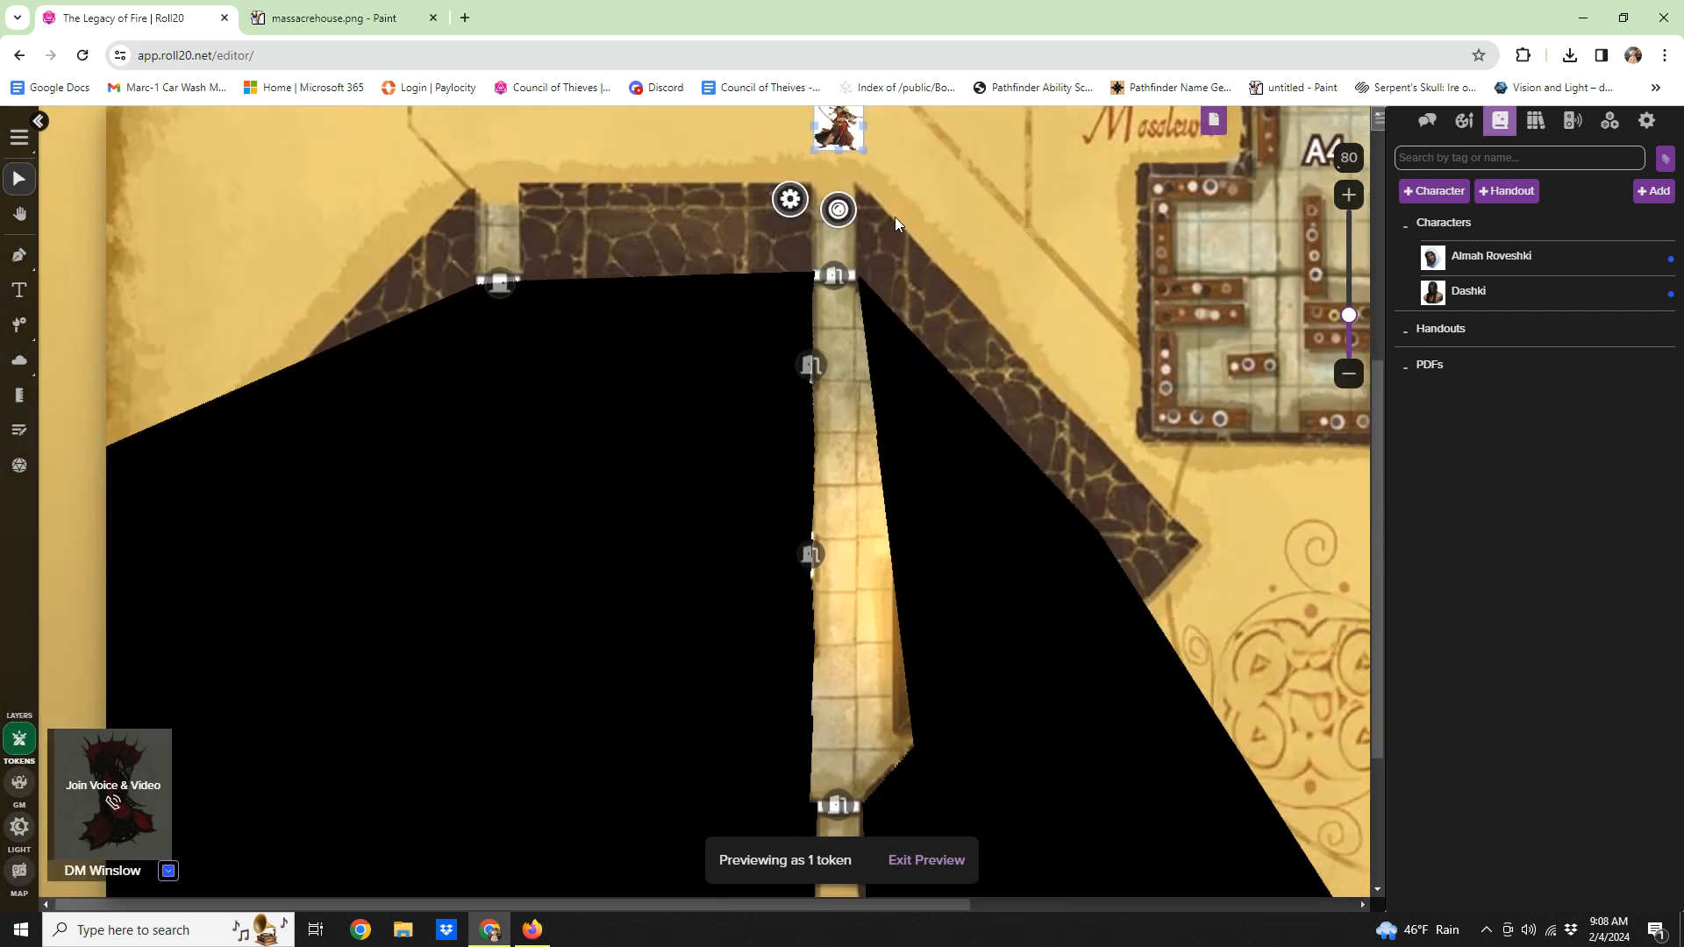
{"action": "left_click_drag", "start_coordinate": [837, 130], "coordinate": [497, 586]}
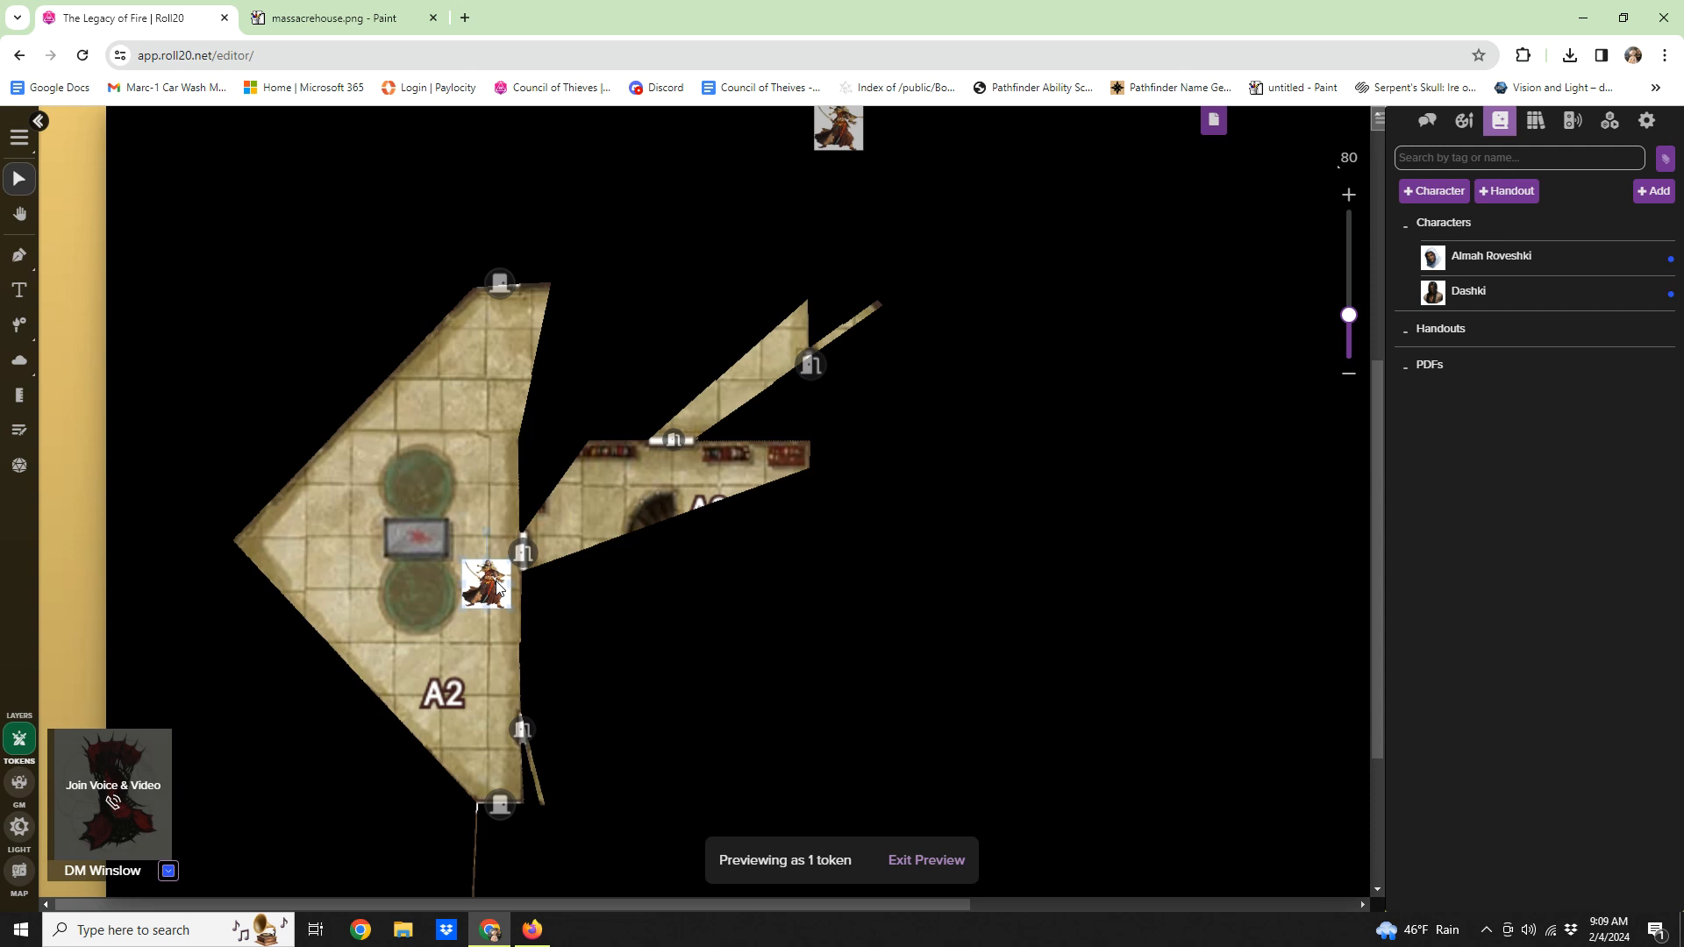
{"action": "left_click_drag", "start_coordinate": [498, 585], "coordinate": [498, 587]}
{"action": "left_click", "coordinate": [411, 470]}
{"action": "scroll", "coordinate": [411, 470], "scroll_direction": "down", "scroll_amount": 3}
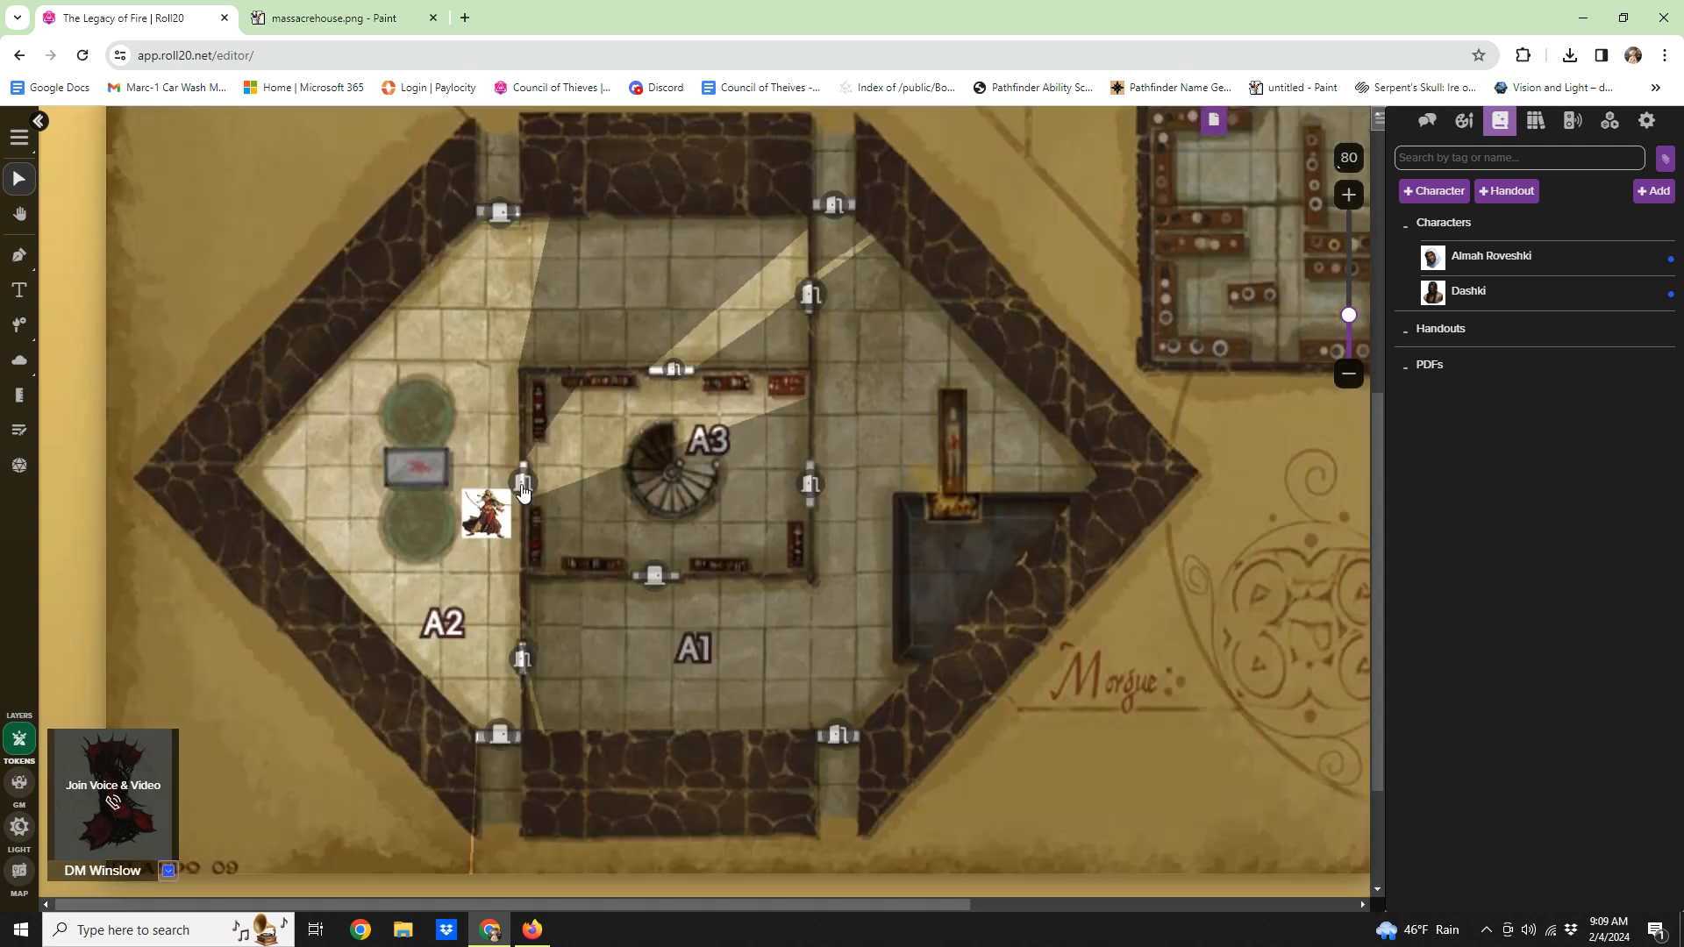
Step: On the lighting layer, move the southwest exit door's west endpoint onto the wall end to close the gap, and return to the tokens layer
{"action": "left_click", "coordinate": [1348, 194]}
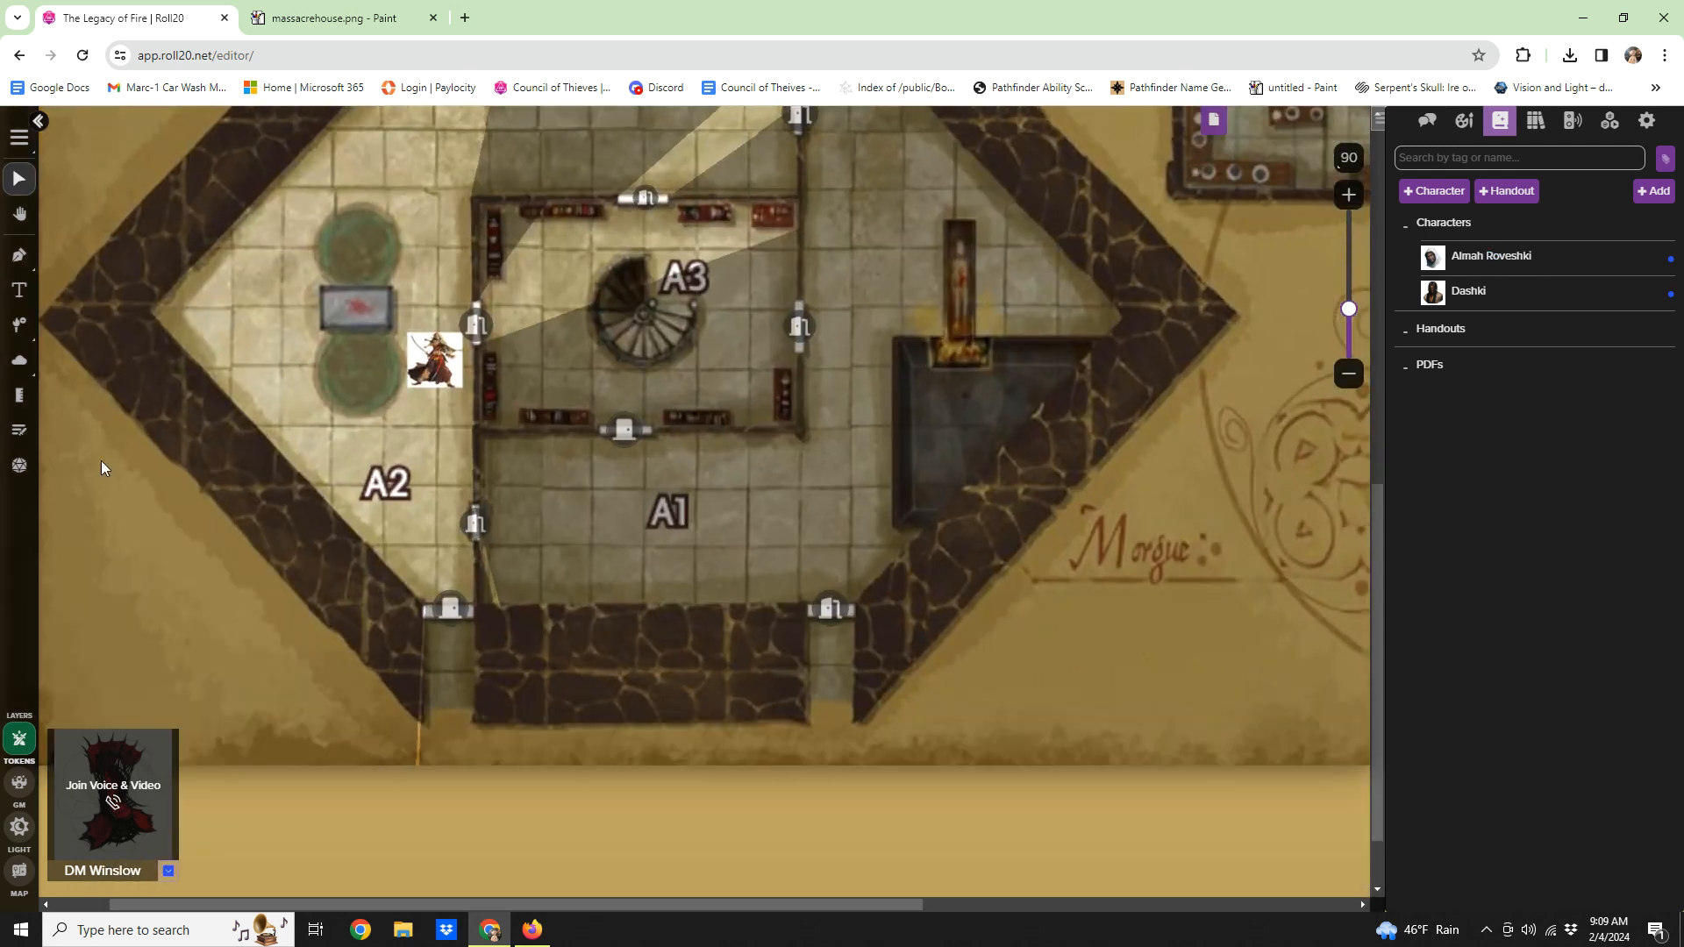
{"action": "left_click", "coordinate": [19, 826]}
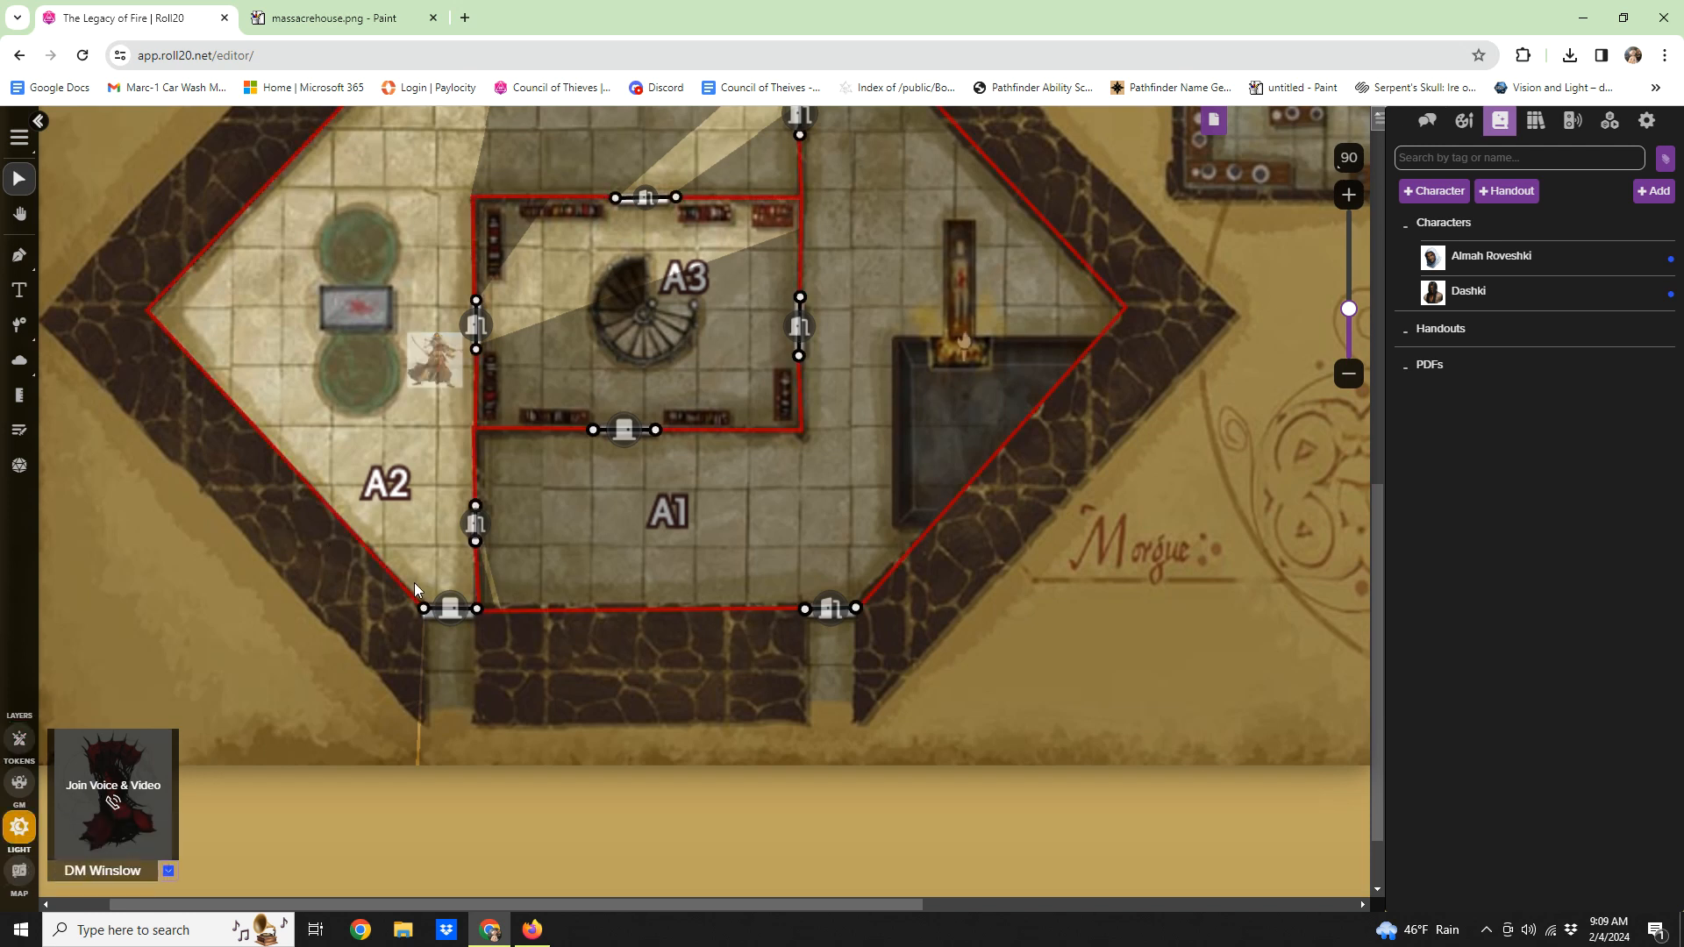
{"action": "left_click_drag", "start_coordinate": [419, 607], "coordinate": [420, 603]}
{"action": "scroll", "coordinate": [556, 648], "scroll_direction": "up", "scroll_amount": 1}
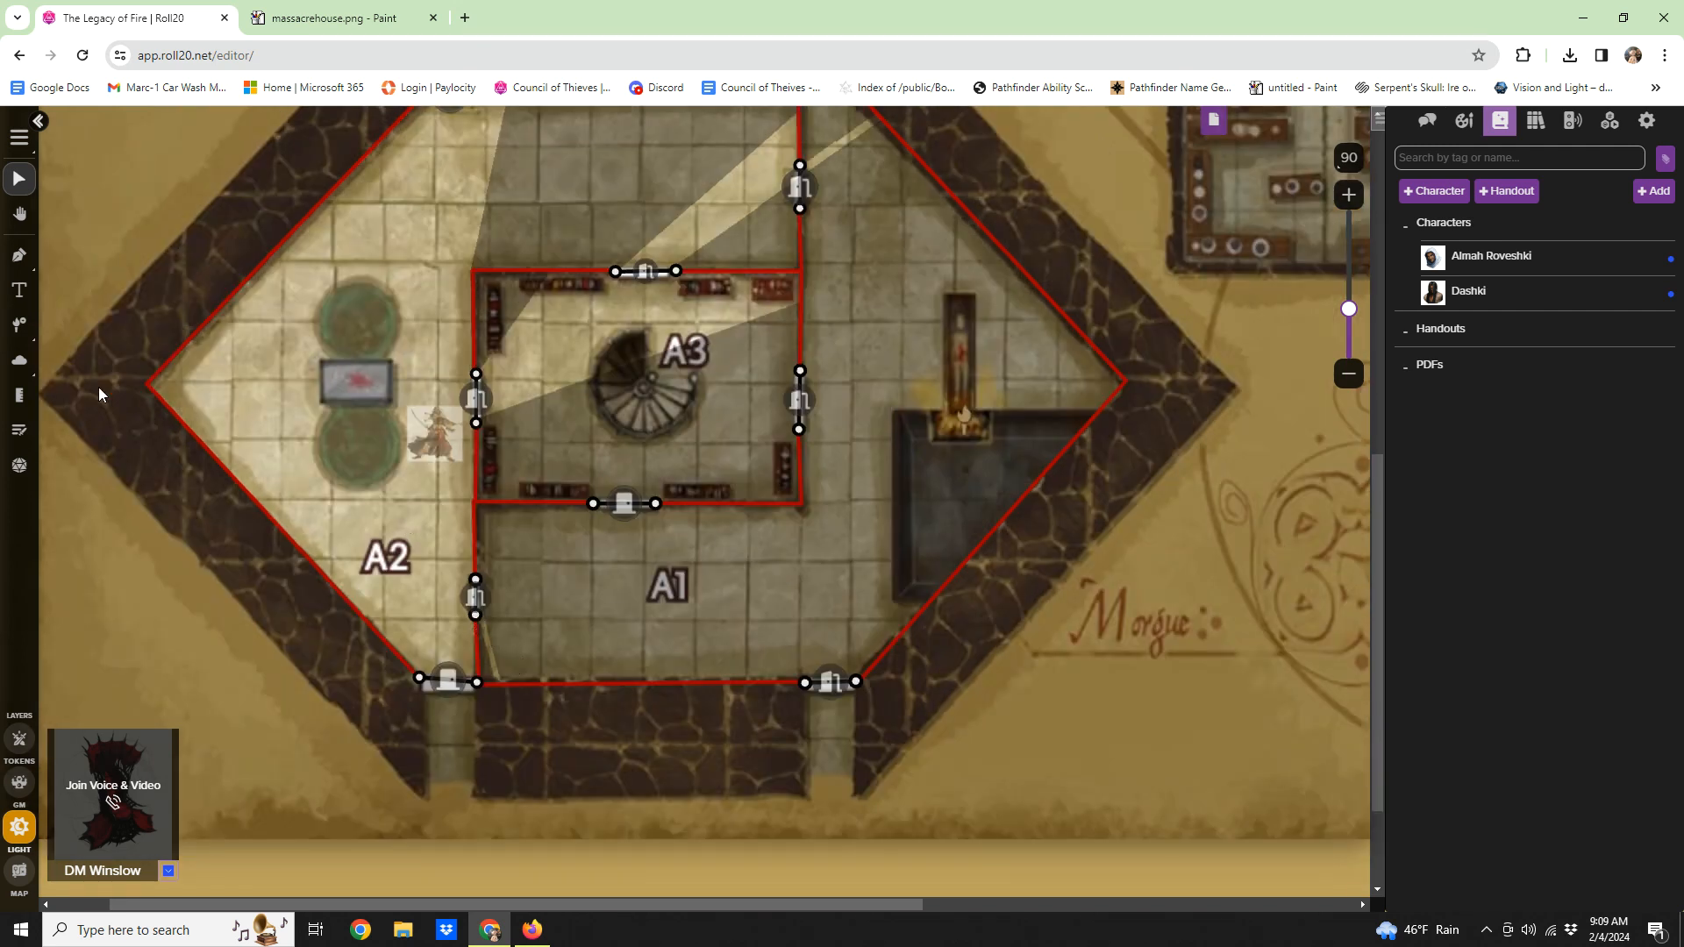
{"action": "left_click", "coordinate": [19, 739]}
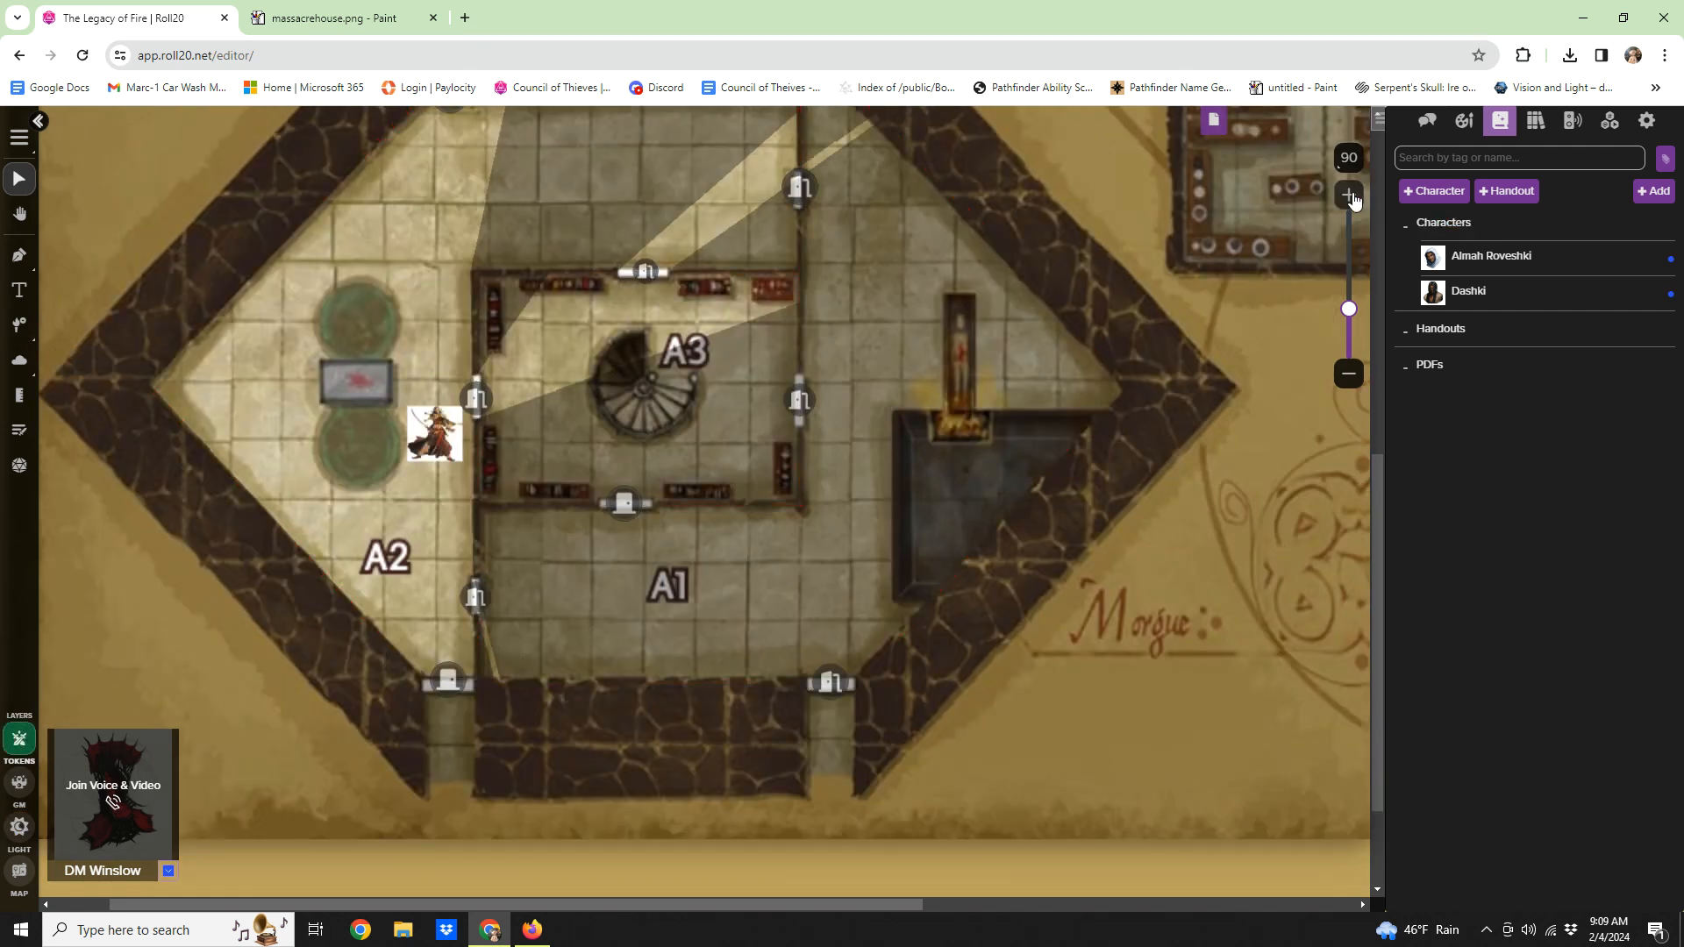
Step: Move the character token into the hall north of A3 and preview its vision from there
{"action": "left_click", "coordinate": [1349, 193]}
{"action": "left_click", "coordinate": [1349, 373]}
{"action": "left_click", "coordinate": [1349, 373]}
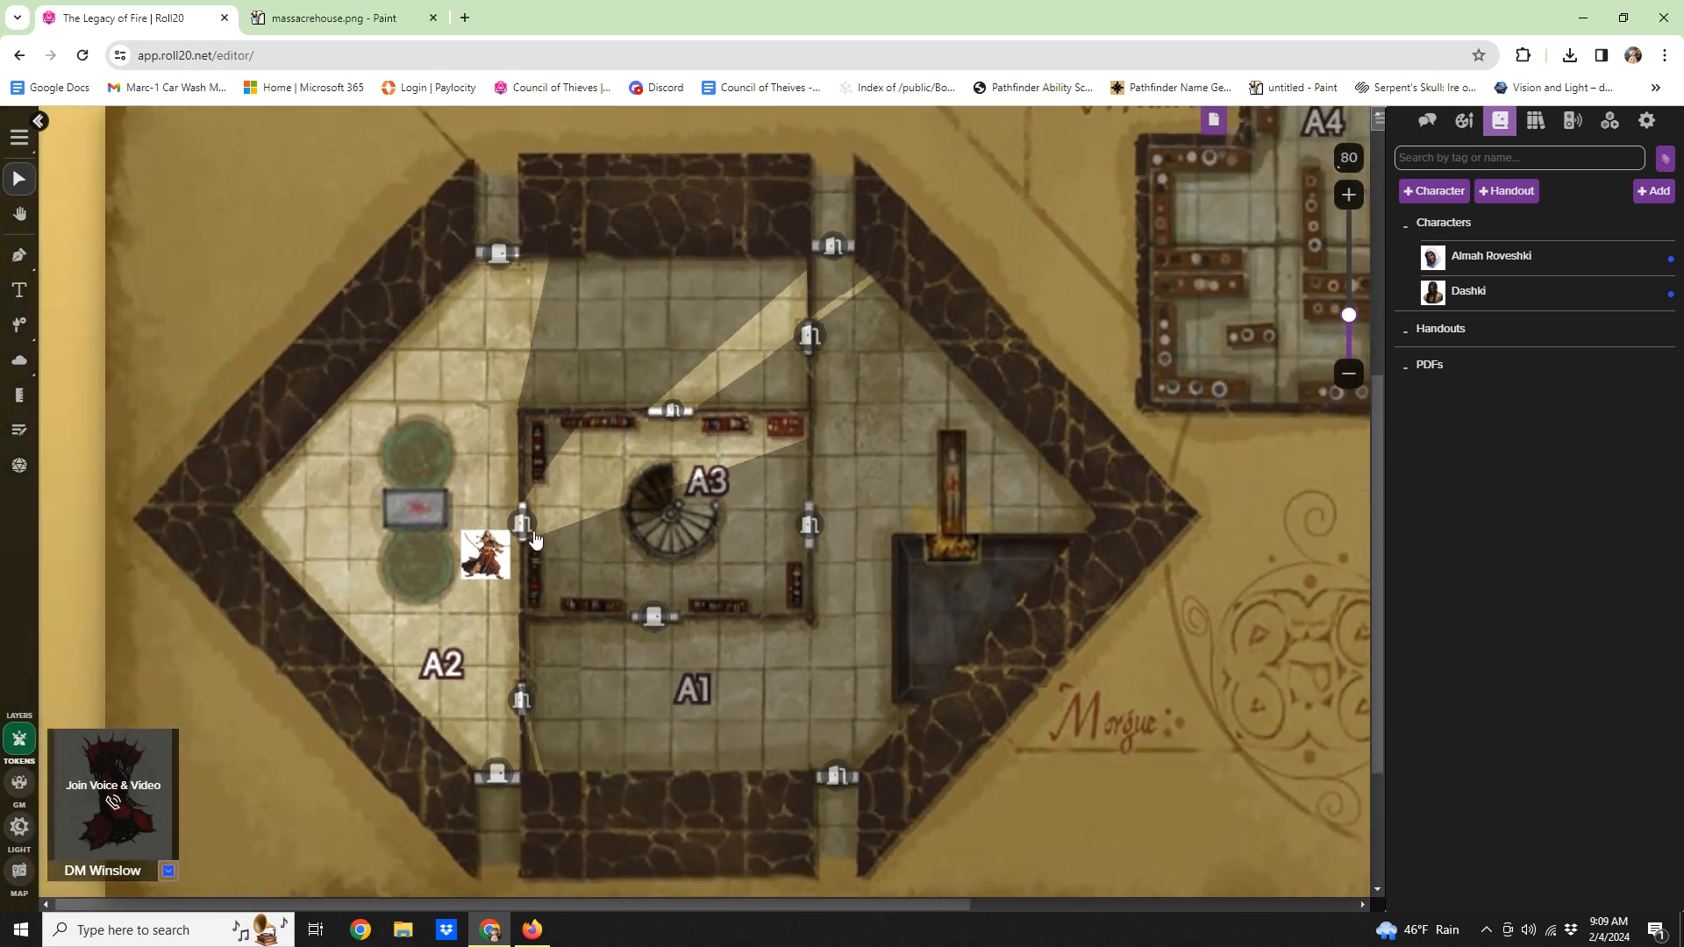
{"action": "left_click_drag", "start_coordinate": [486, 572], "coordinate": [708, 316]}
{"action": "key", "text": "ctrl+l"}
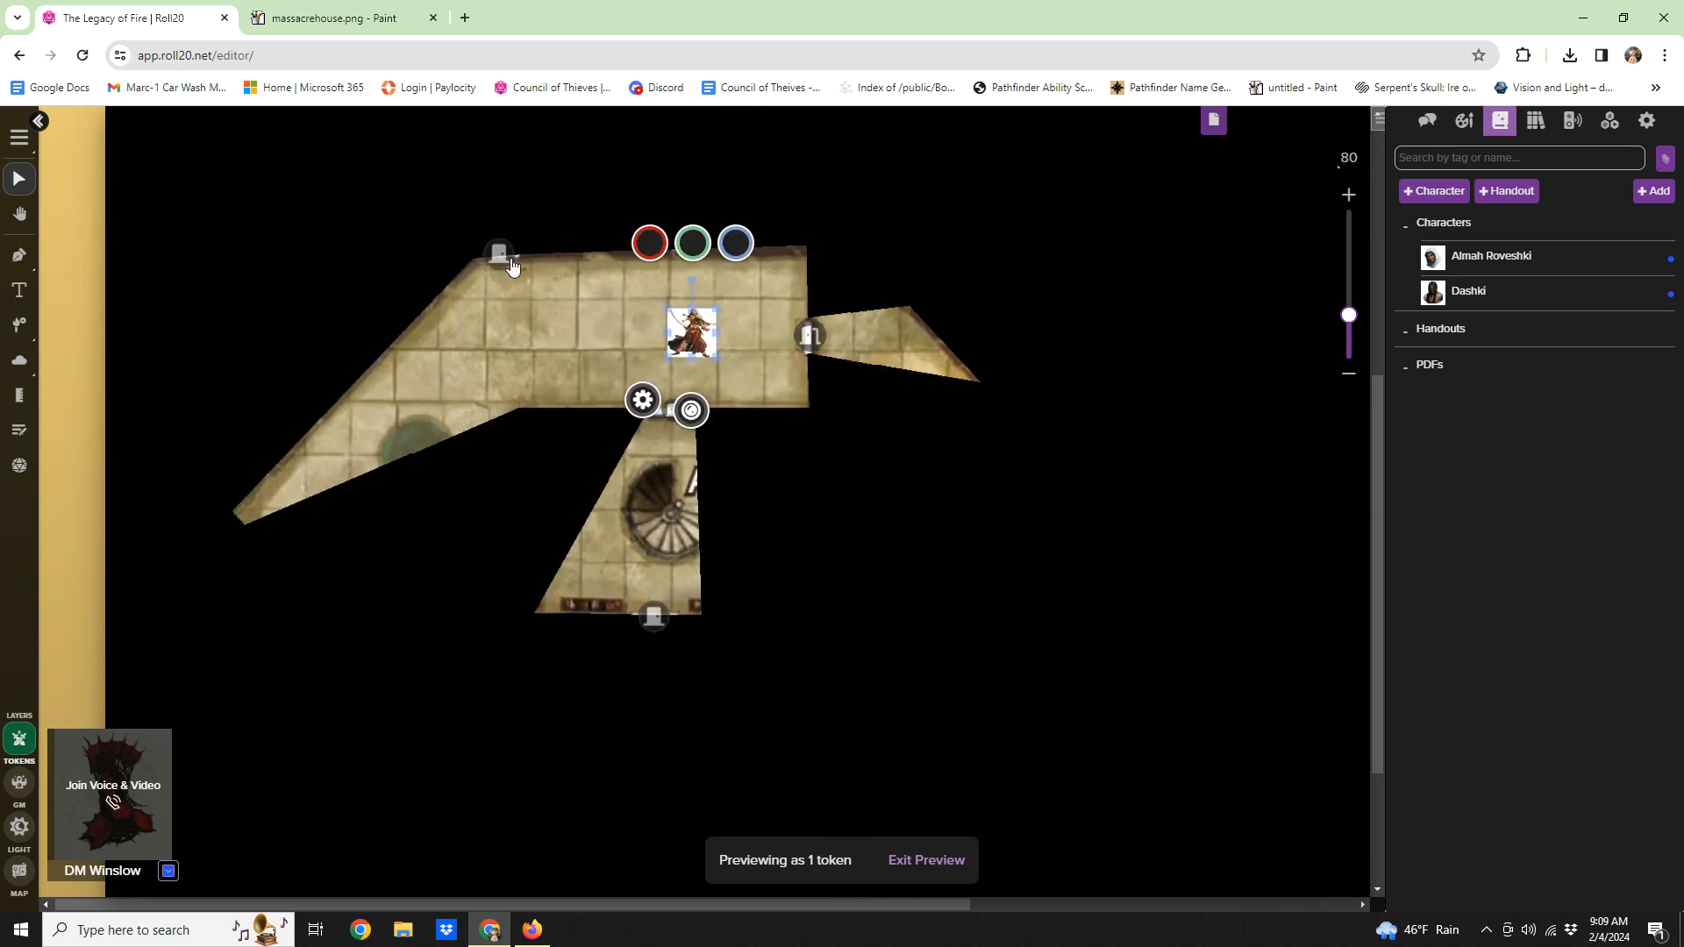
Step: Turn off Opened for the north hall's east partition door, the northeast exit door and A3's north door
{"action": "left_click", "coordinate": [810, 338]}
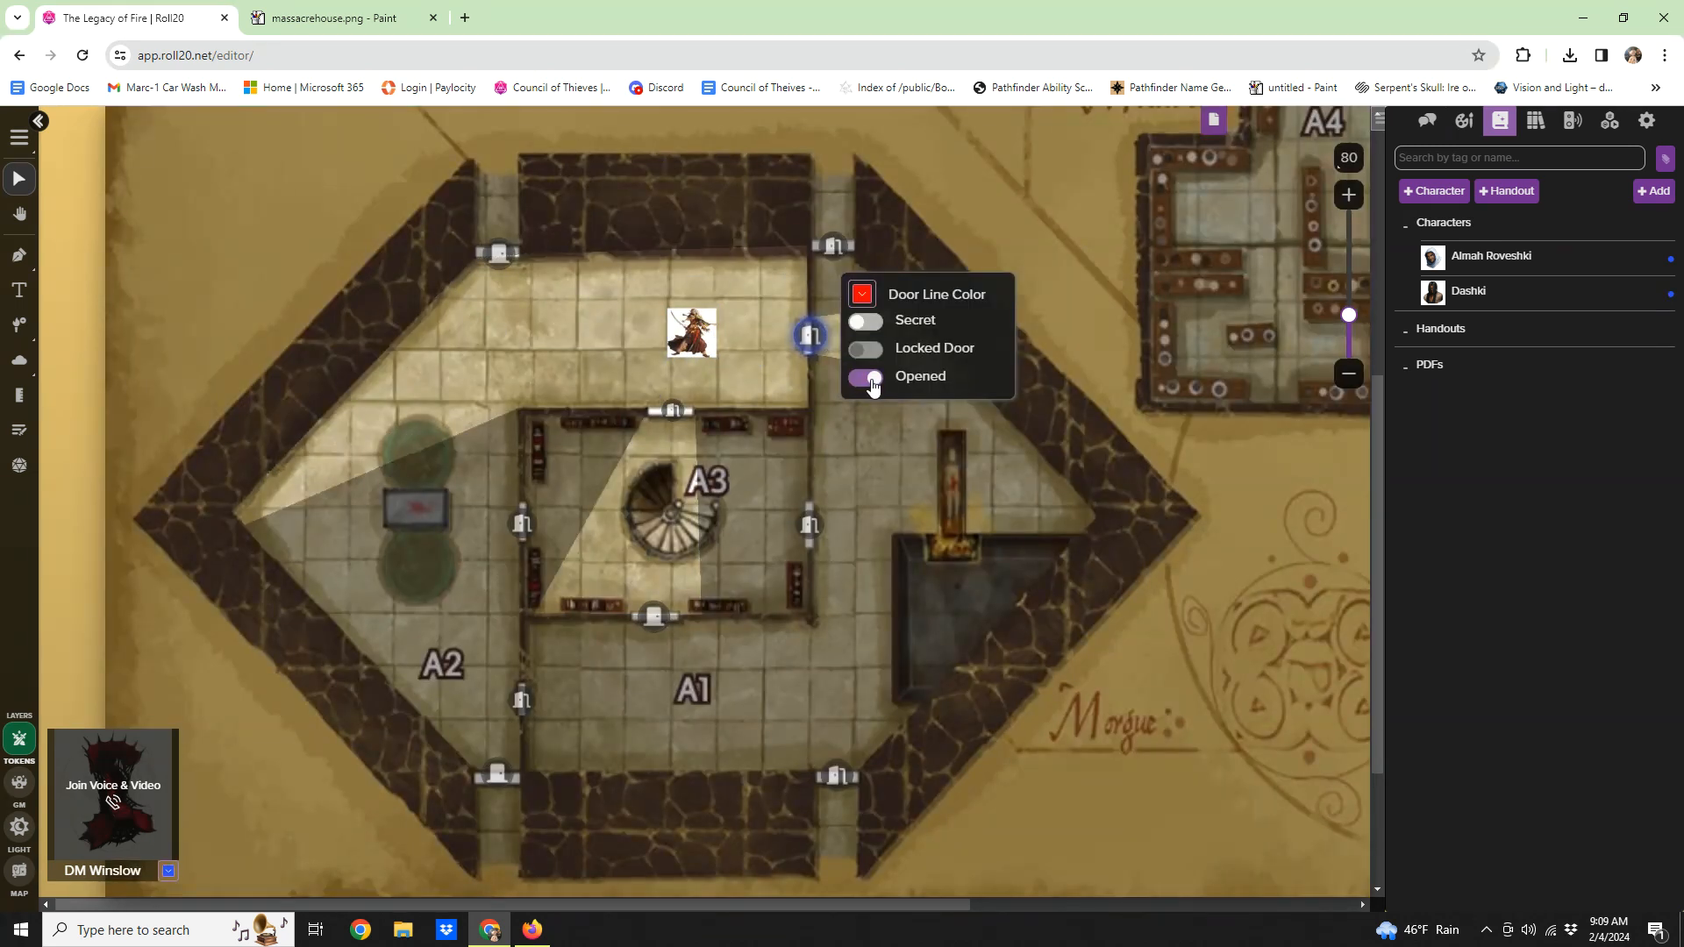
{"action": "left_click", "coordinate": [833, 245]}
{"action": "left_click", "coordinate": [672, 410]}
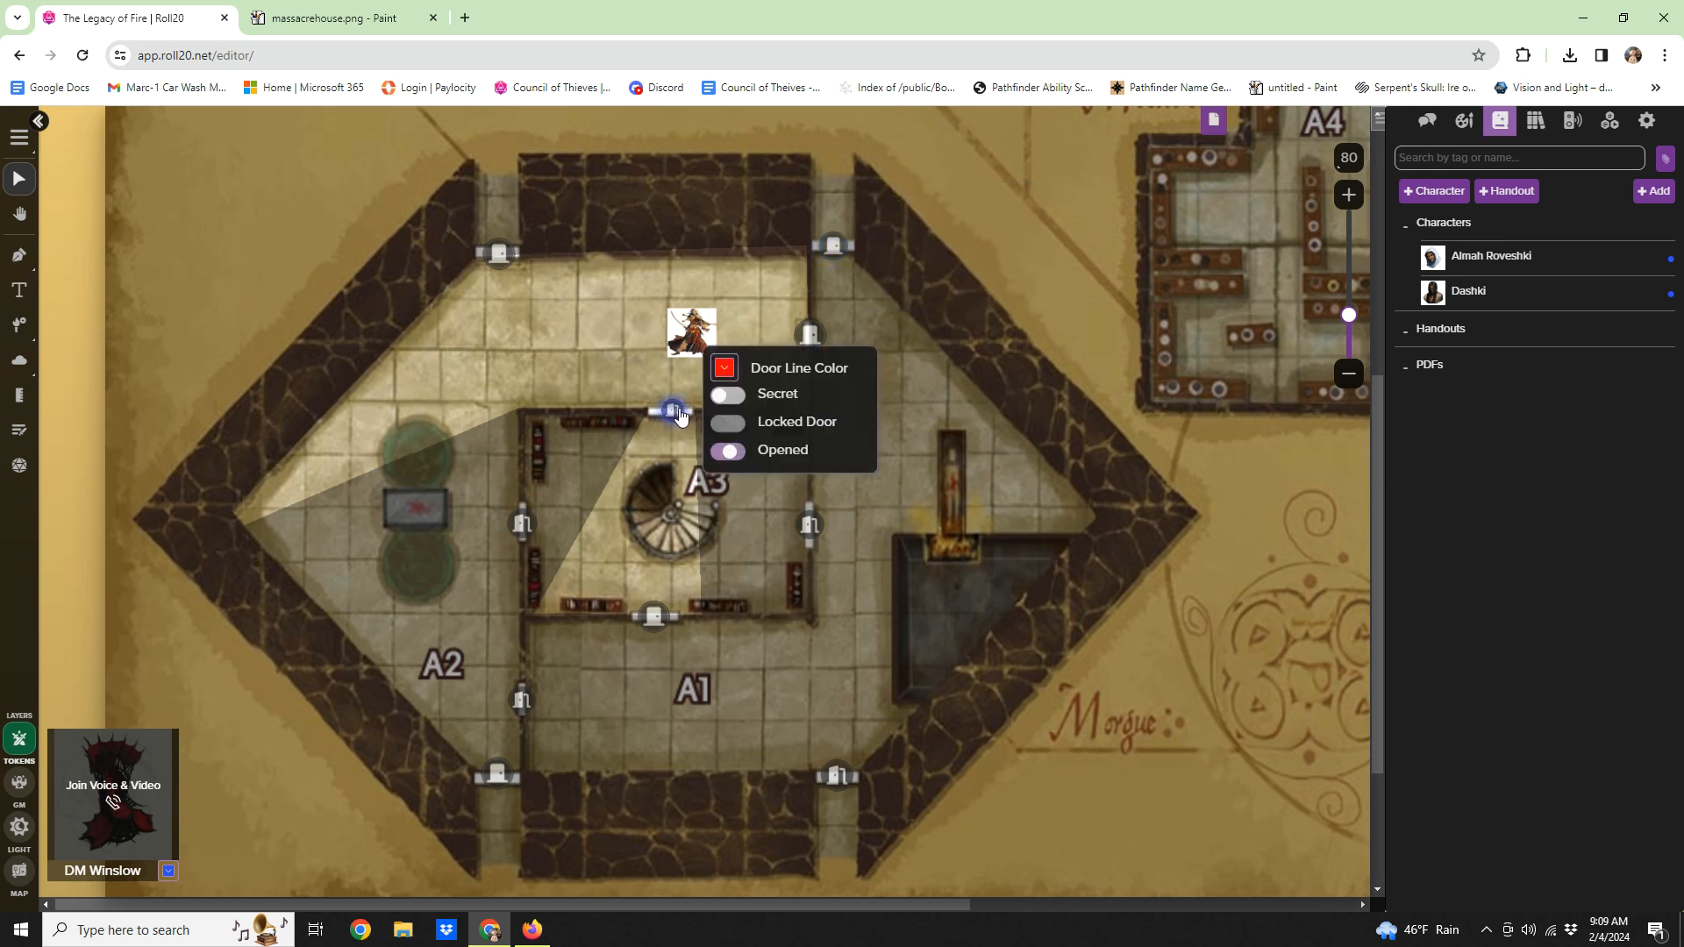
{"action": "left_click", "coordinate": [728, 450]}
Step: Turn off Opened for A3's west and east doors
{"action": "left_click", "coordinate": [531, 533]}
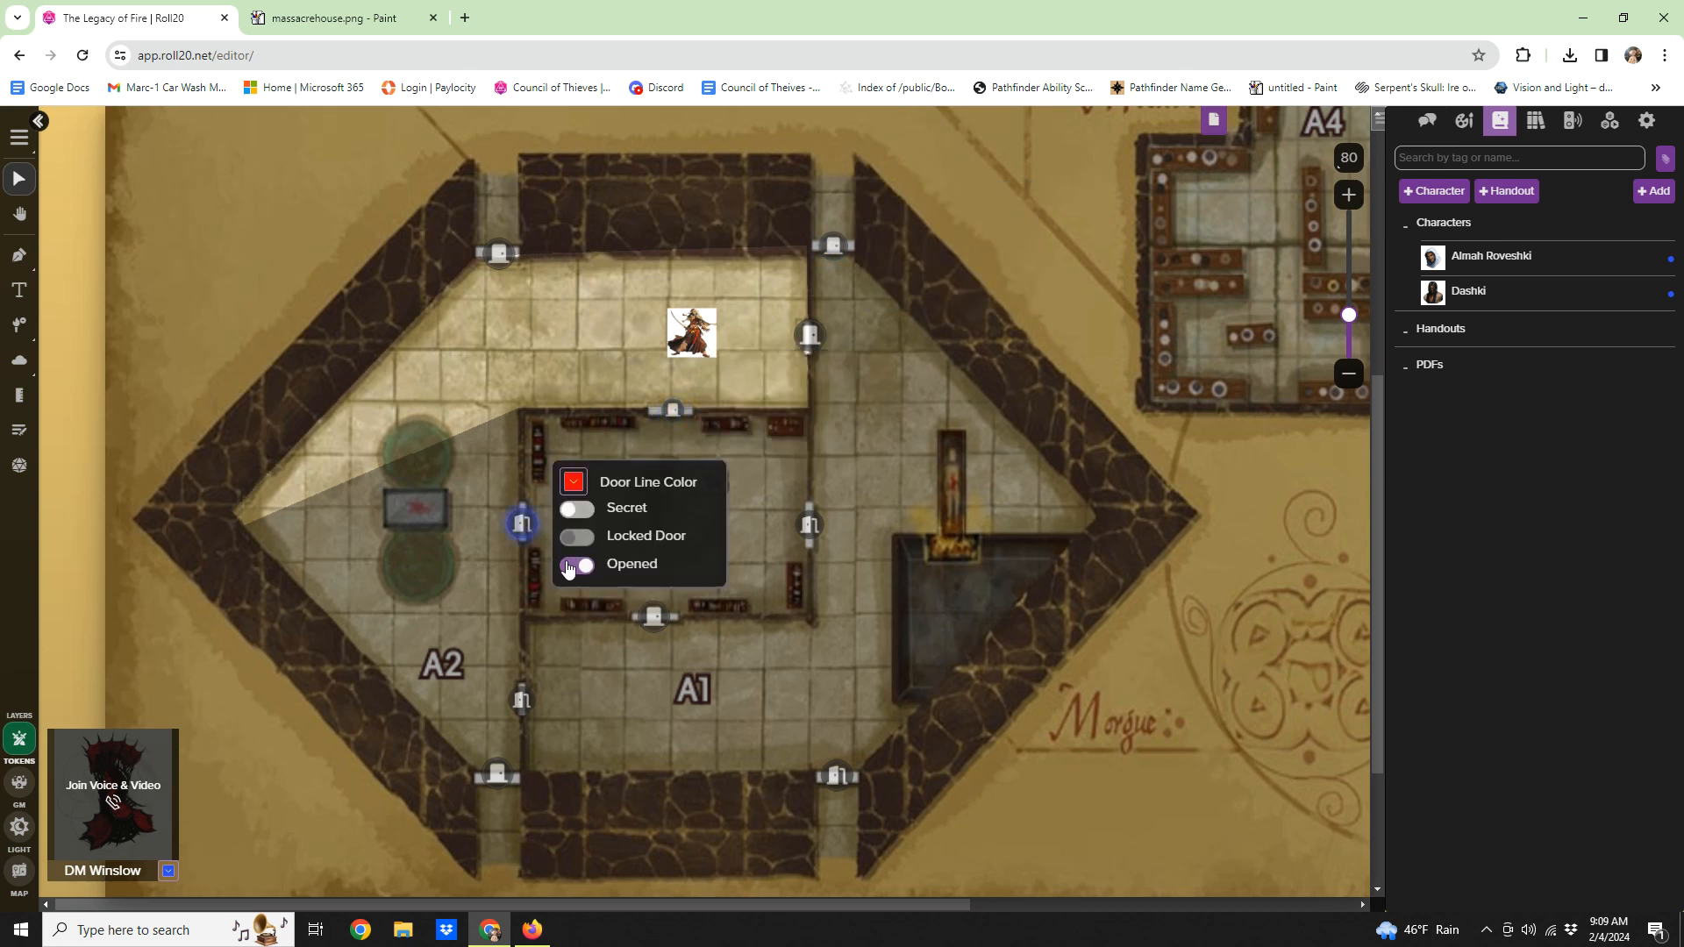
{"action": "left_click", "coordinate": [809, 524]}
{"action": "left_click", "coordinate": [865, 565]}
Step: Turn off Opened for the southeast exit door and the A1–A2 partition door
{"action": "left_click", "coordinate": [839, 788]}
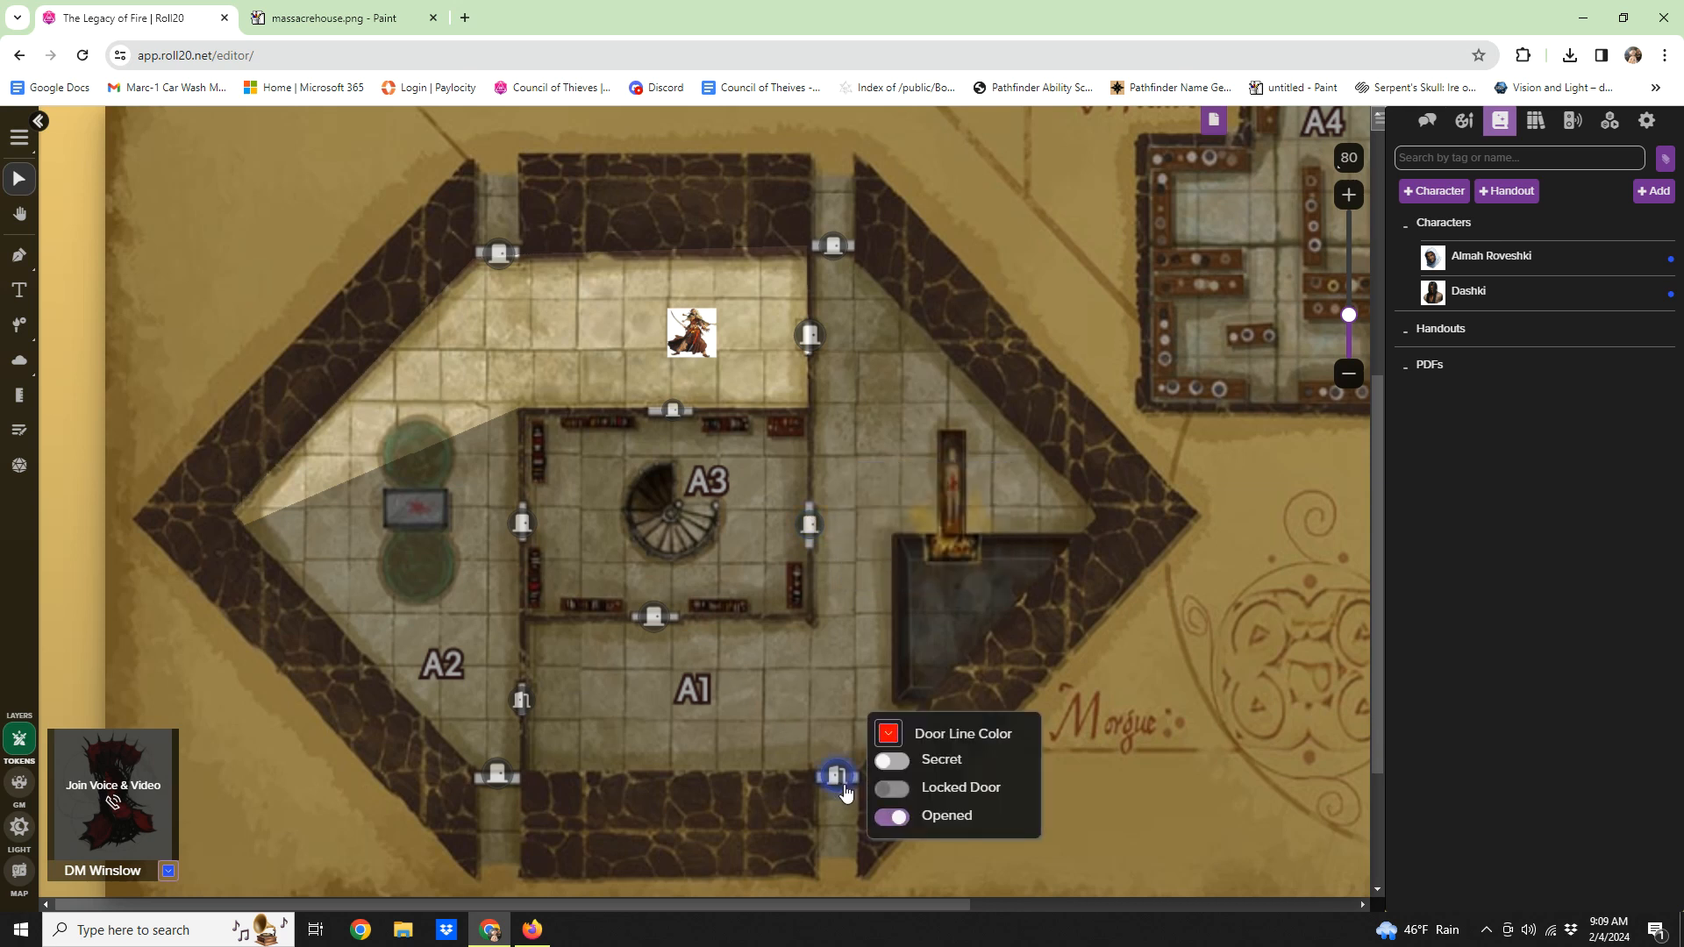
{"action": "left_click", "coordinate": [889, 817]}
{"action": "left_click", "coordinate": [522, 699]}
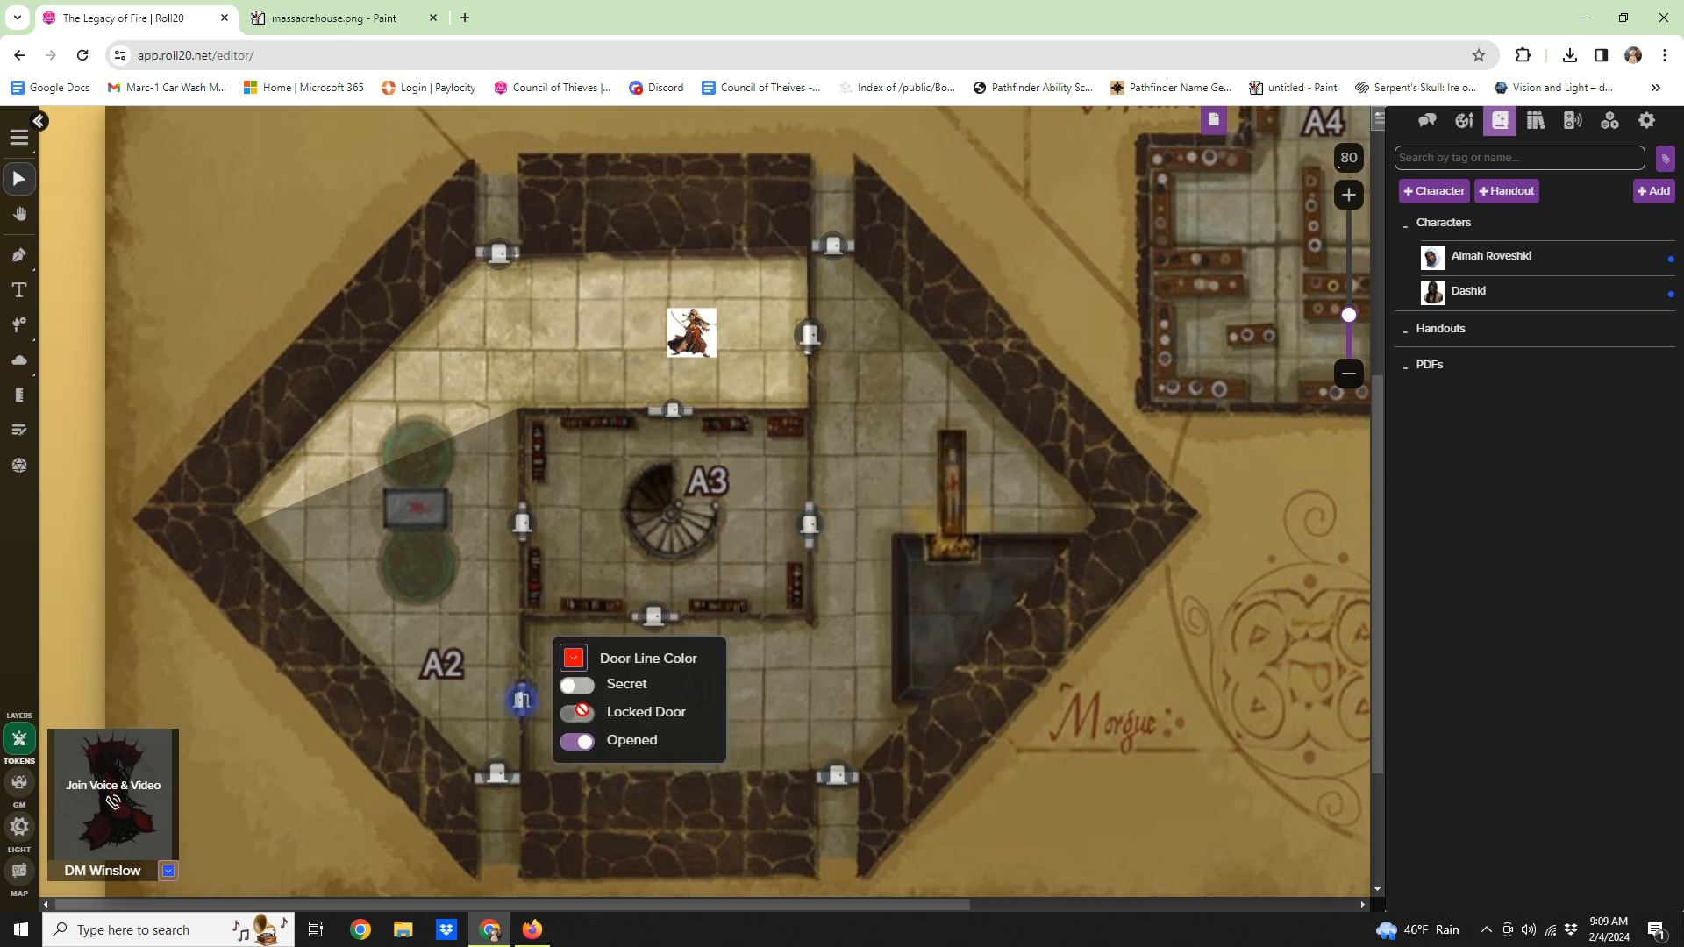
{"action": "left_click", "coordinate": [570, 740]}
{"action": "left_click", "coordinate": [400, 462]}
Step: Move the character token into A1 south of A3, preview its vision with the doors closed, and exit the preview
{"action": "left_click_drag", "start_coordinate": [680, 329], "coordinate": [777, 695]}
{"action": "key", "text": "ctrl+l"}
{"action": "left_click", "coordinate": [545, 691]}
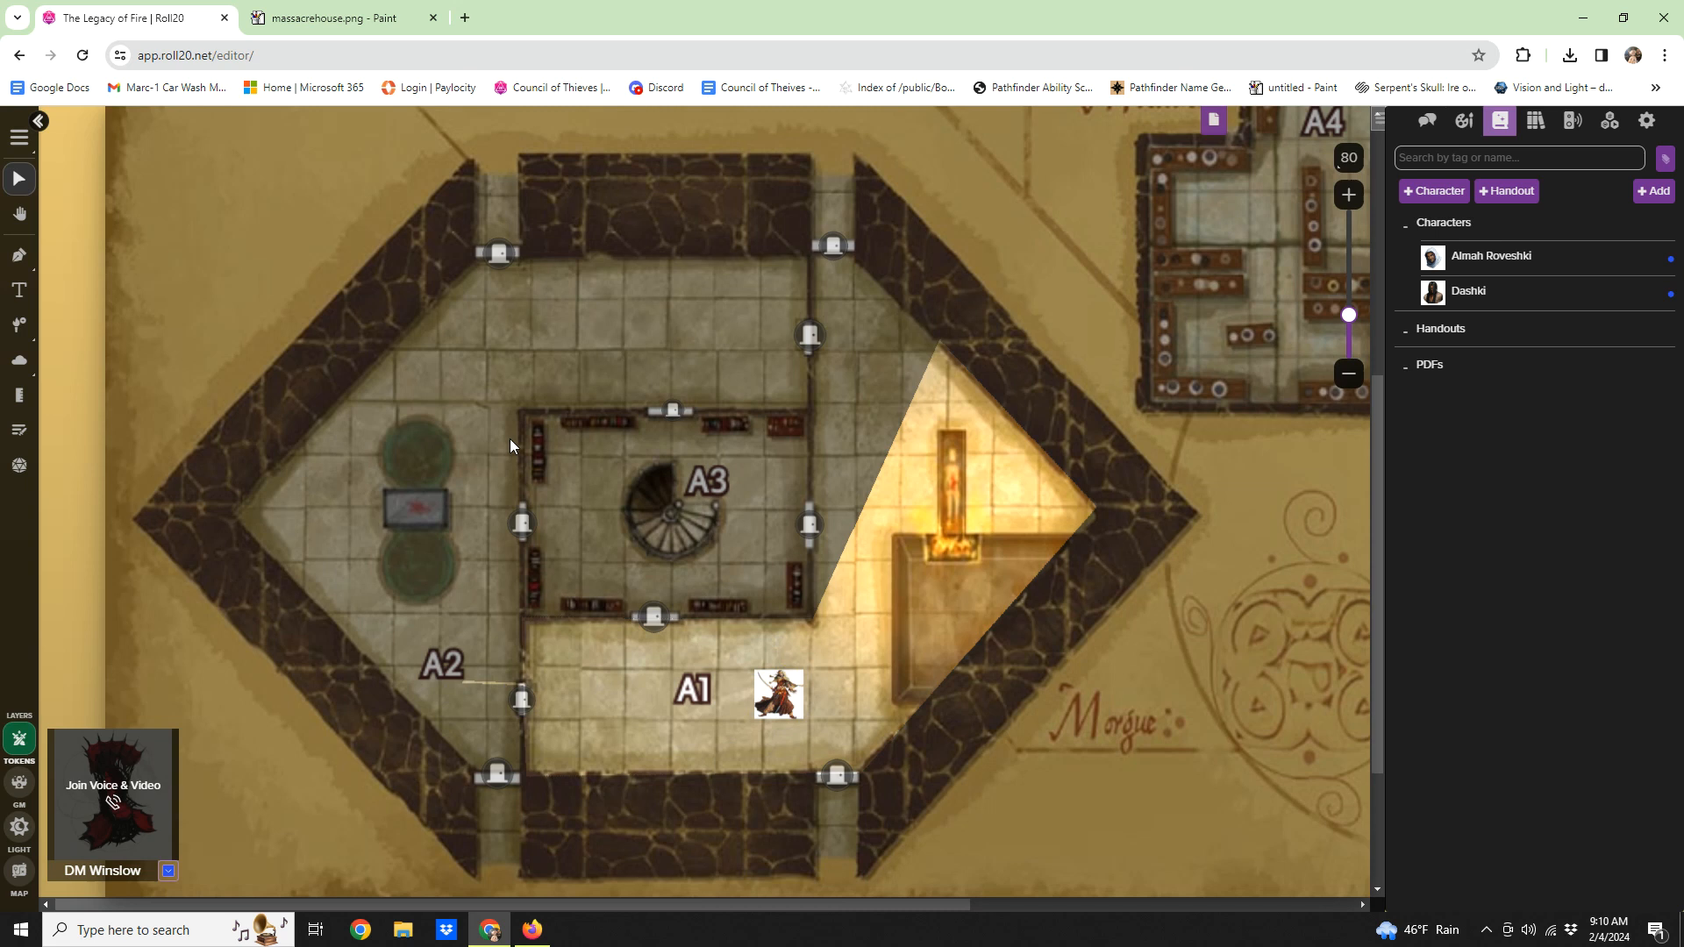
Step: On the lighting layer, extend the A1–A2 partition door's north endpoint to the wall above it to seal the light gap
{"action": "left_click", "coordinate": [1348, 194]}
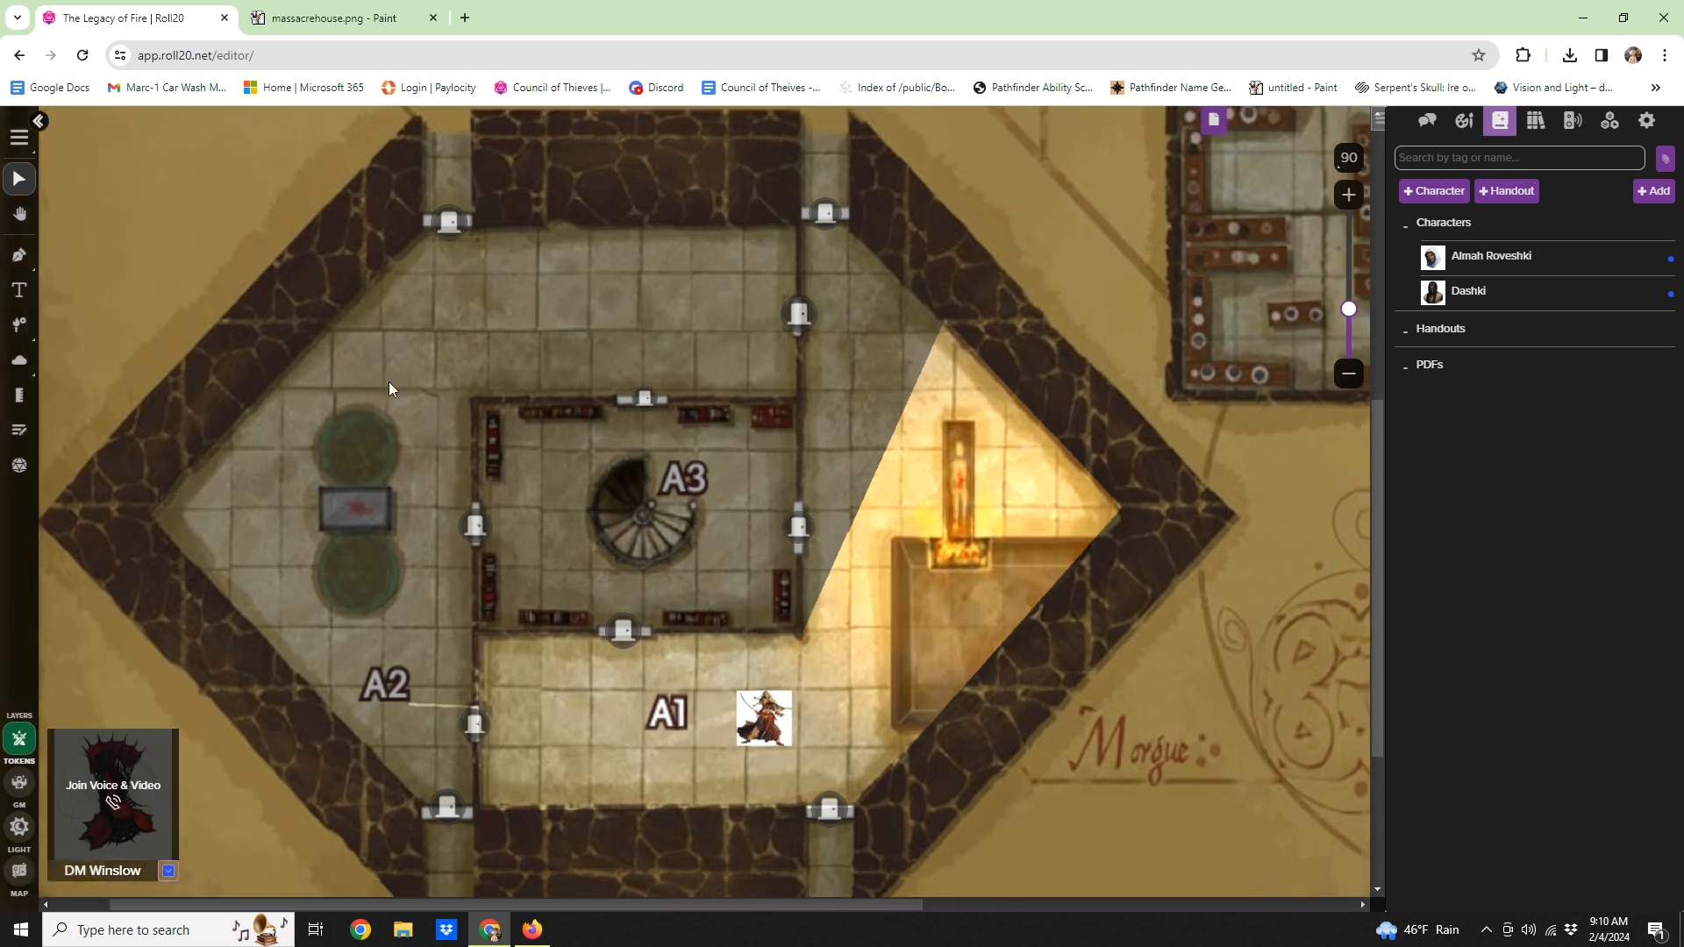
{"action": "left_click", "coordinate": [39, 828]}
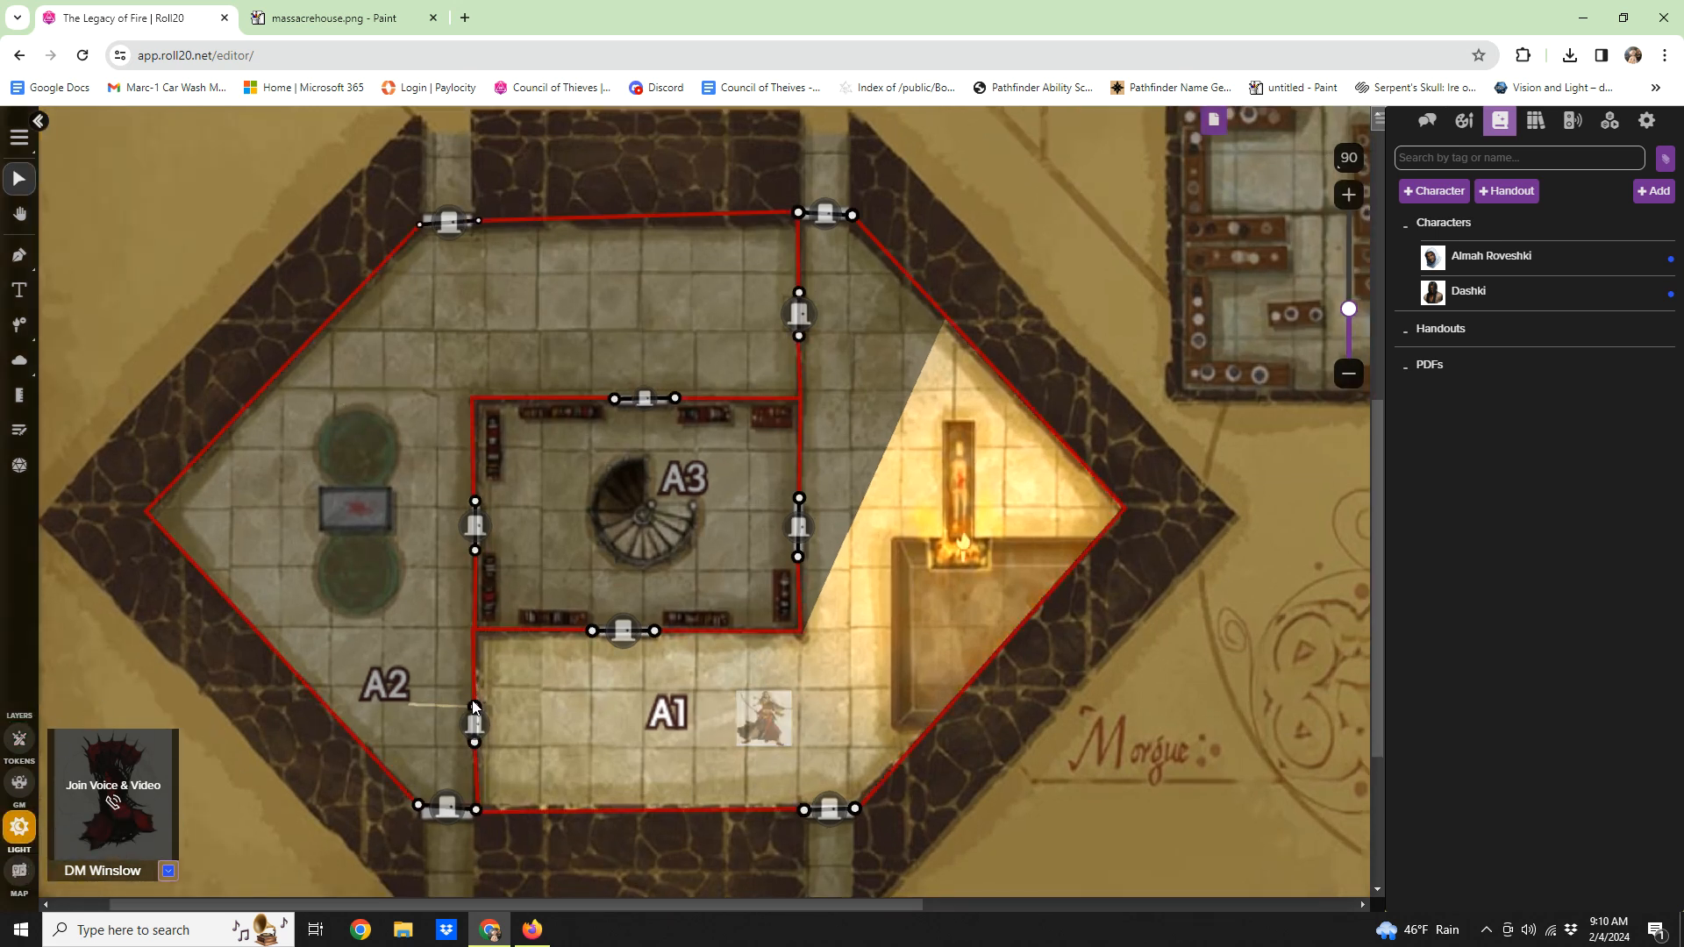
{"action": "left_click_drag", "start_coordinate": [475, 708], "coordinate": [476, 702]}
Step: Preview the token's vision in A1 from the tokens layer, and move the token into the passage just west of the furnace
{"action": "left_click", "coordinate": [19, 739]}
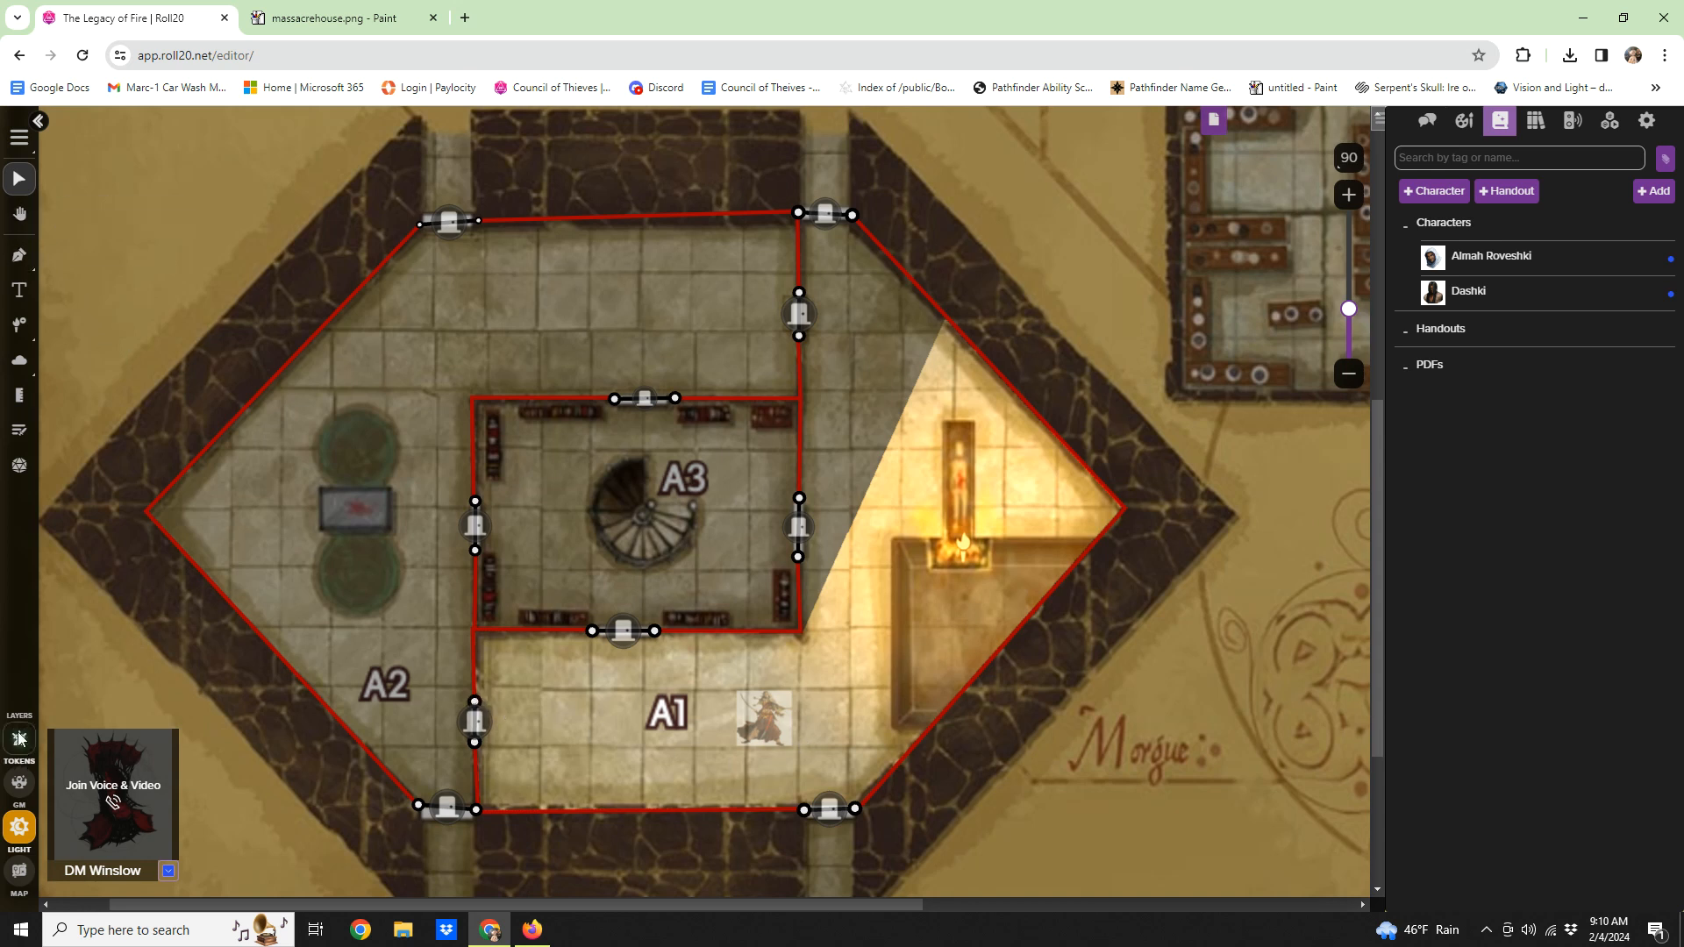
{"action": "left_click", "coordinate": [748, 731]}
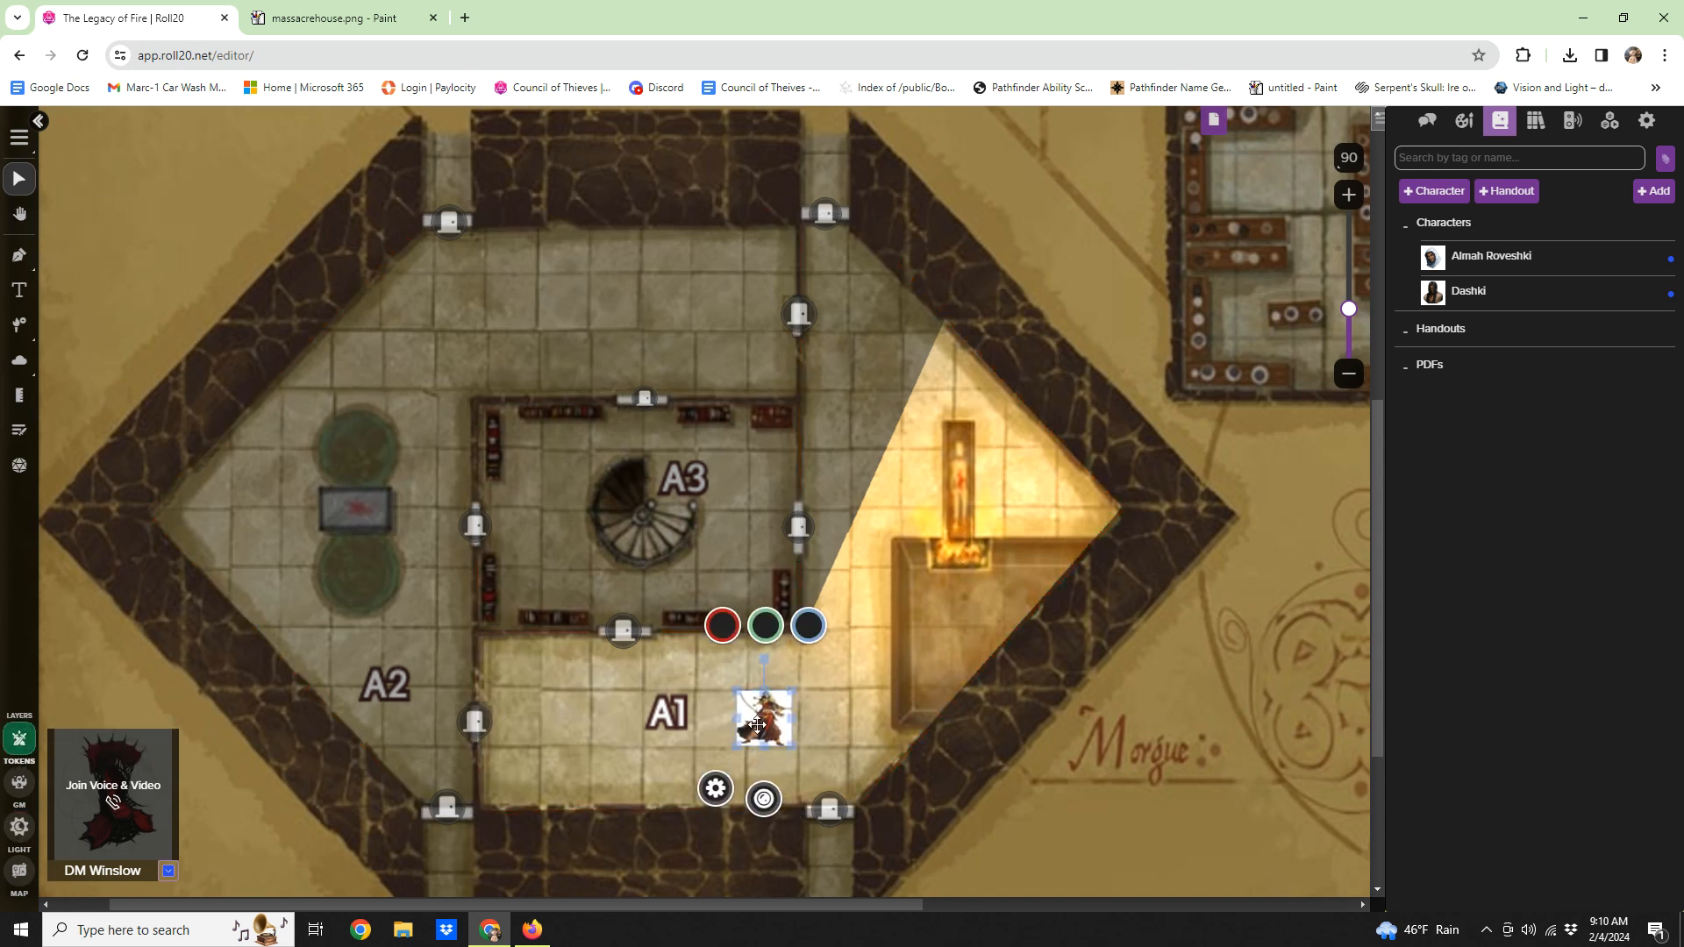
{"action": "key", "text": "ctrl+l"}
{"action": "scroll", "coordinate": [950, 594], "scroll_direction": "down", "scroll_amount": 1}
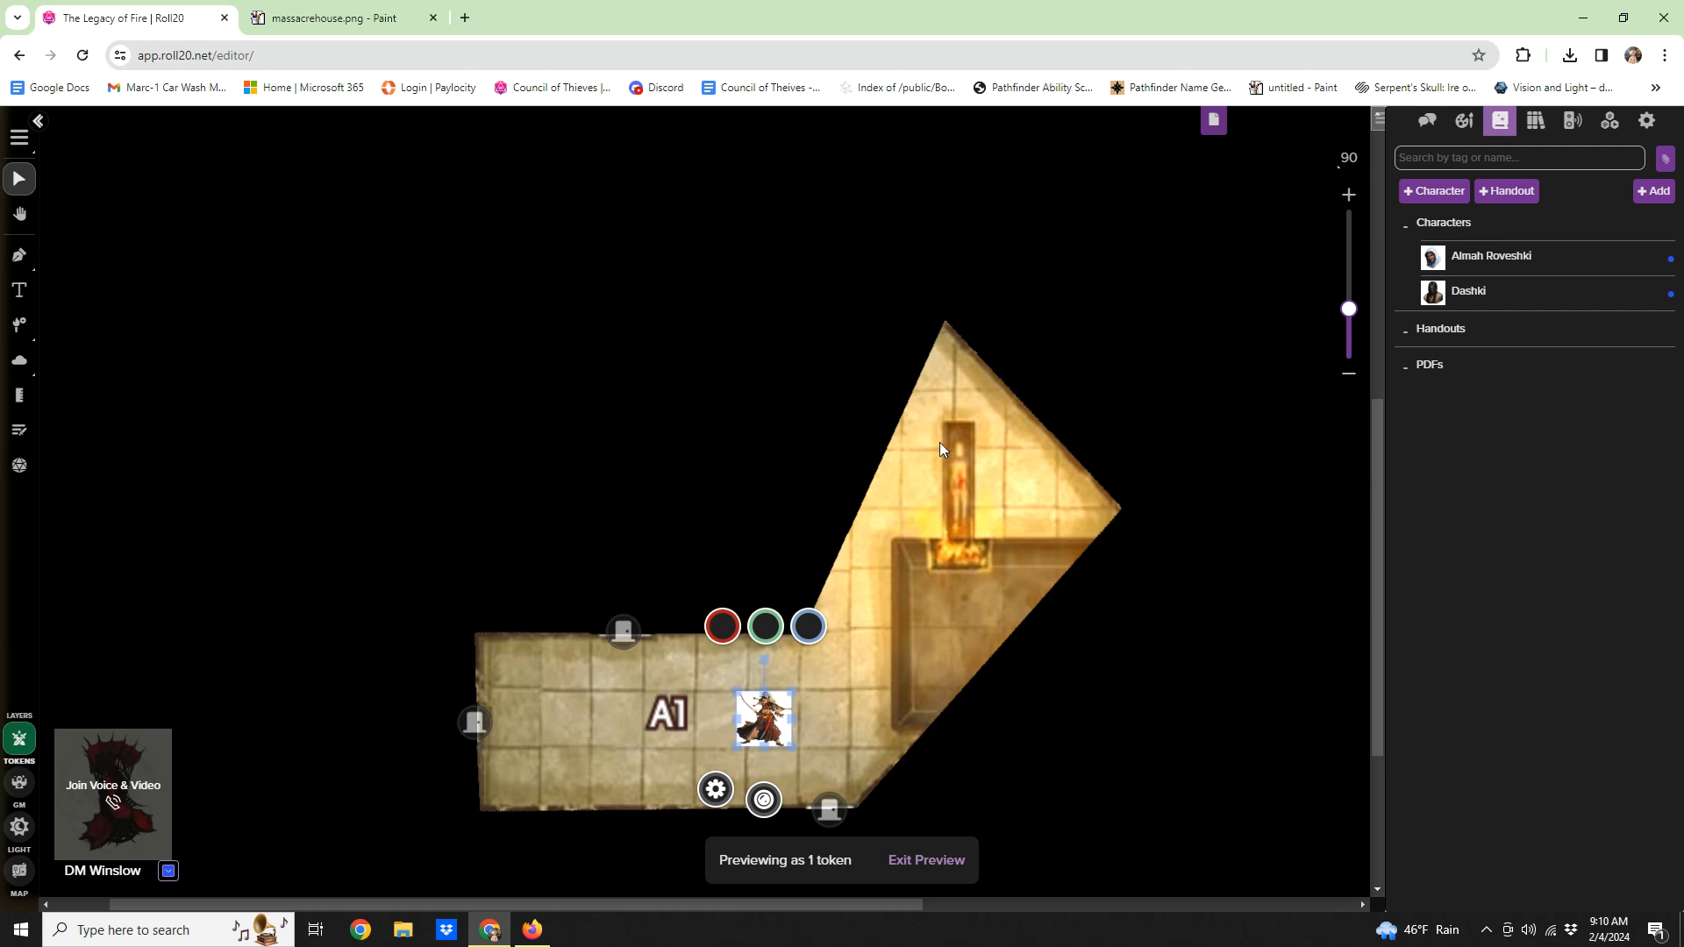
{"action": "left_click", "coordinate": [1081, 430]}
{"action": "left_click", "coordinate": [1348, 375]}
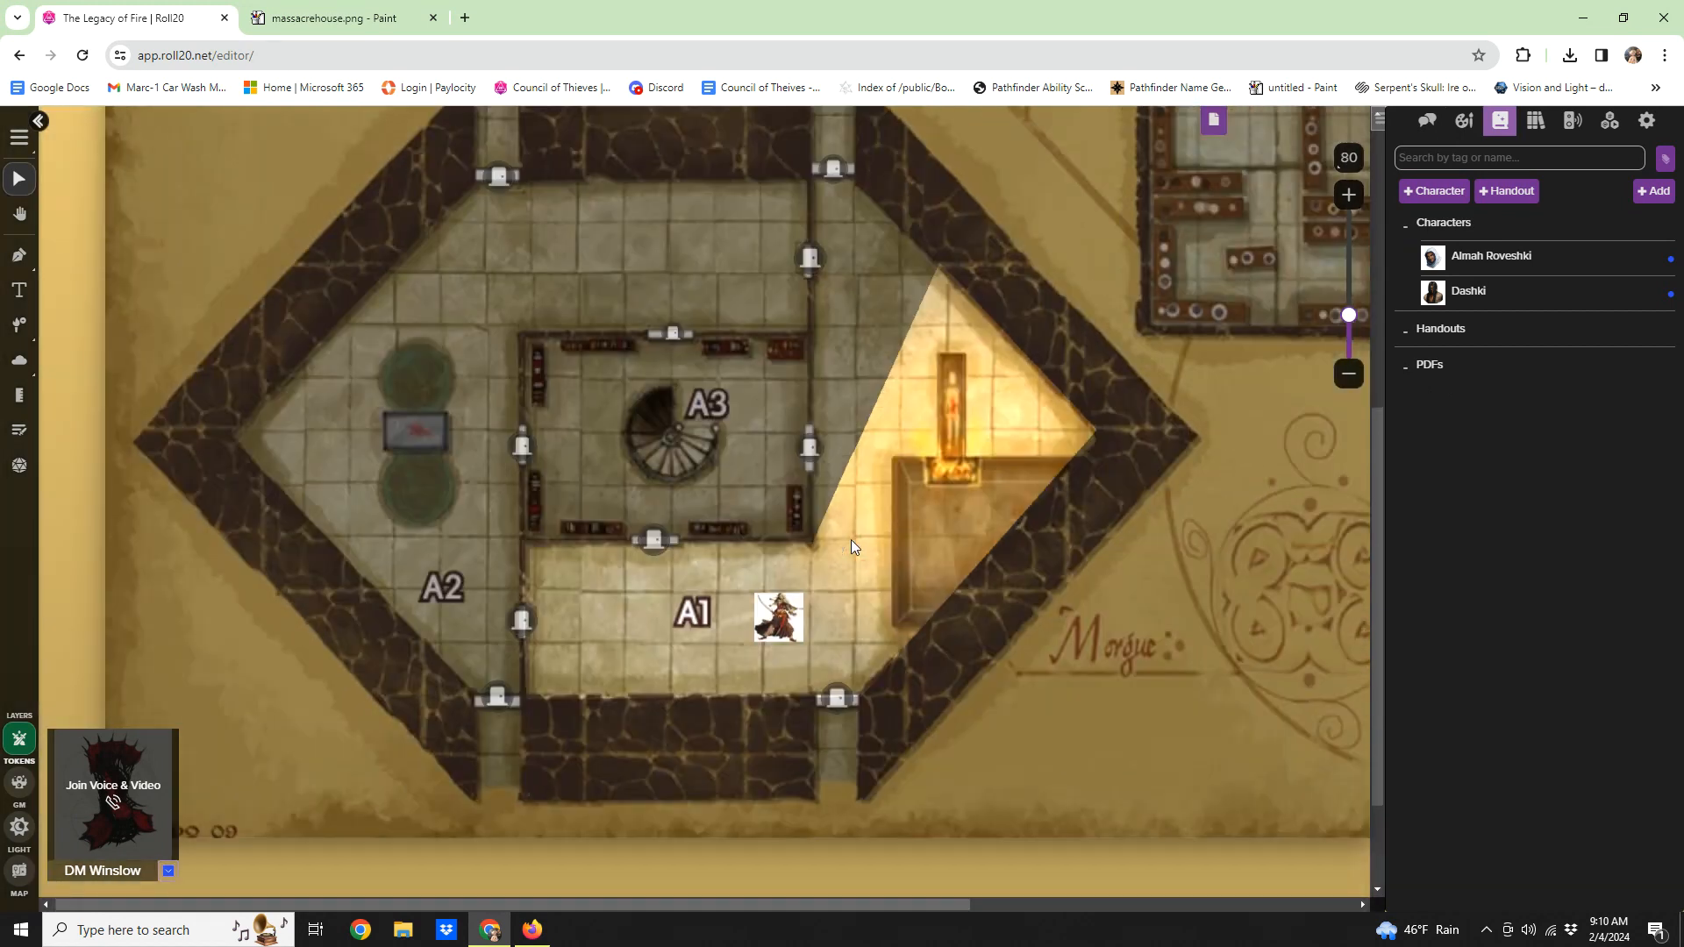
{"action": "left_click_drag", "start_coordinate": [780, 698], "coordinate": [859, 466]}
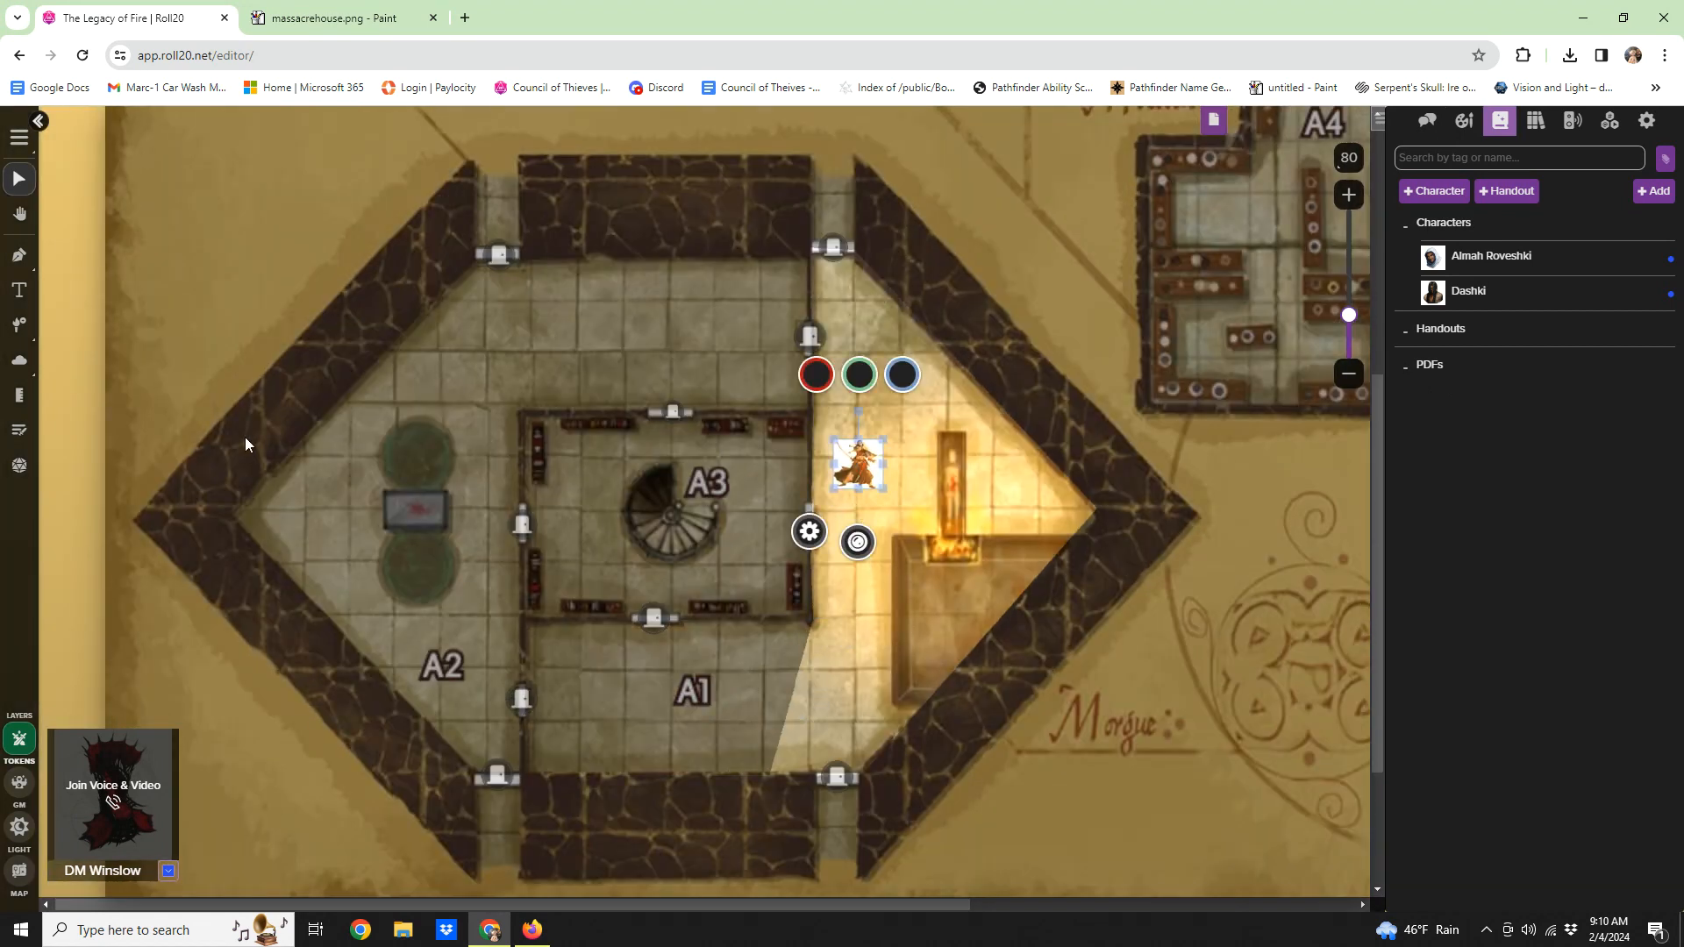
Step: Examine the window placement settings and the barrier types offered for drawing walls on the lighting layer
{"action": "left_click", "coordinate": [19, 324]}
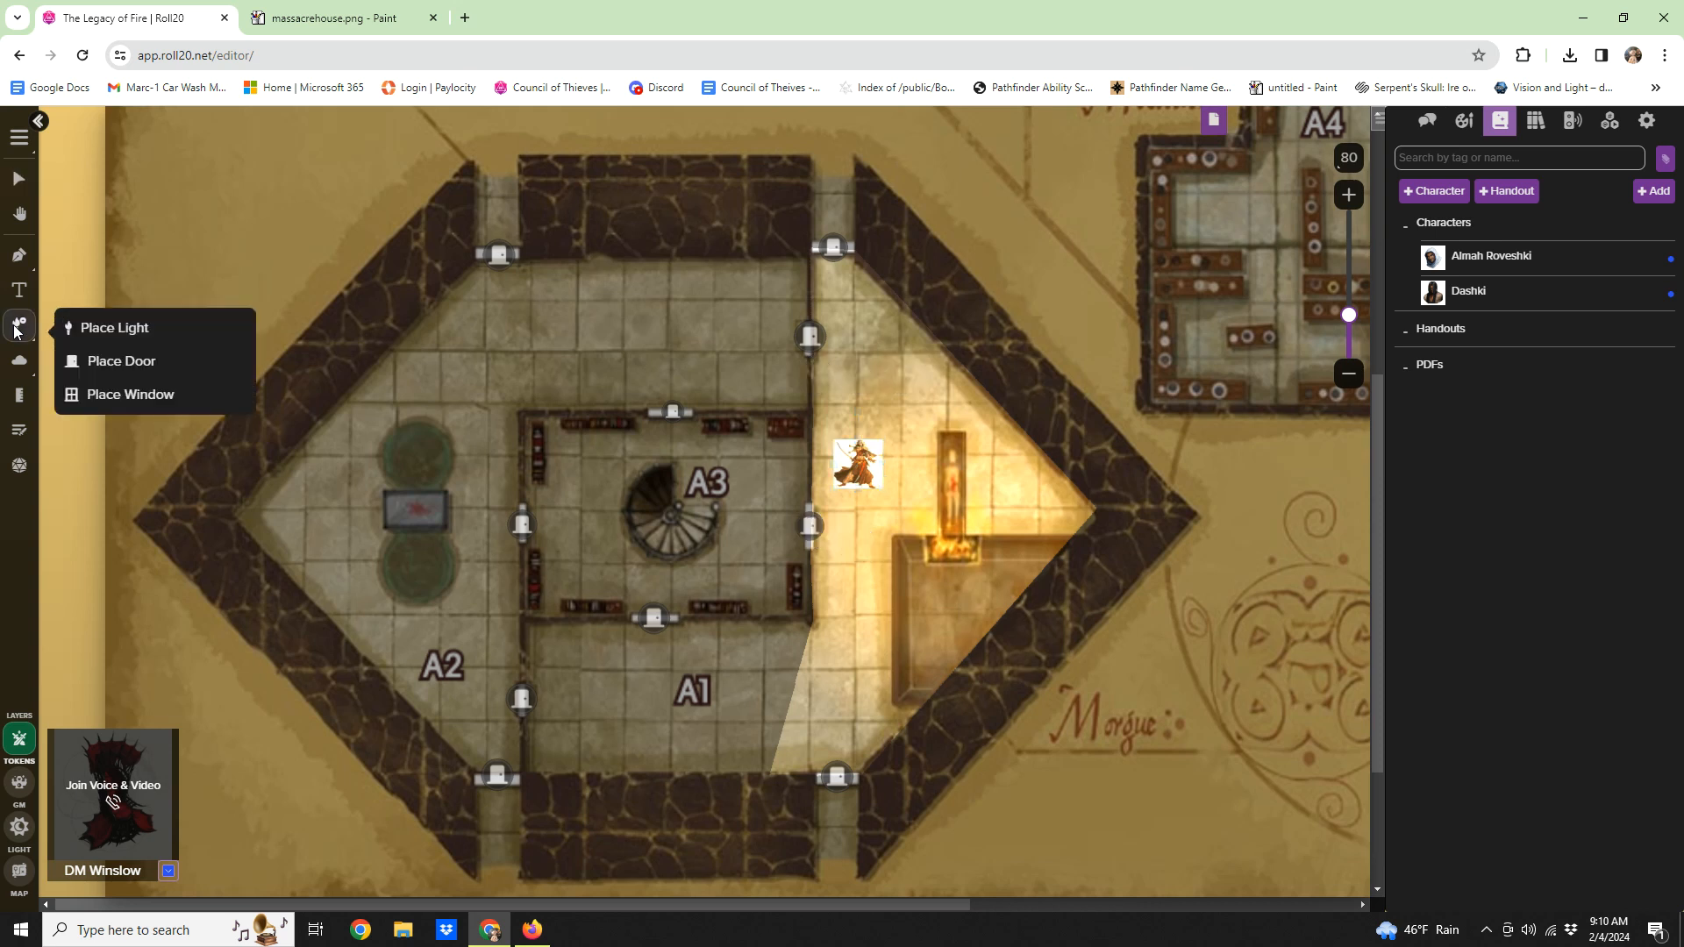
{"action": "left_click", "coordinate": [110, 394]}
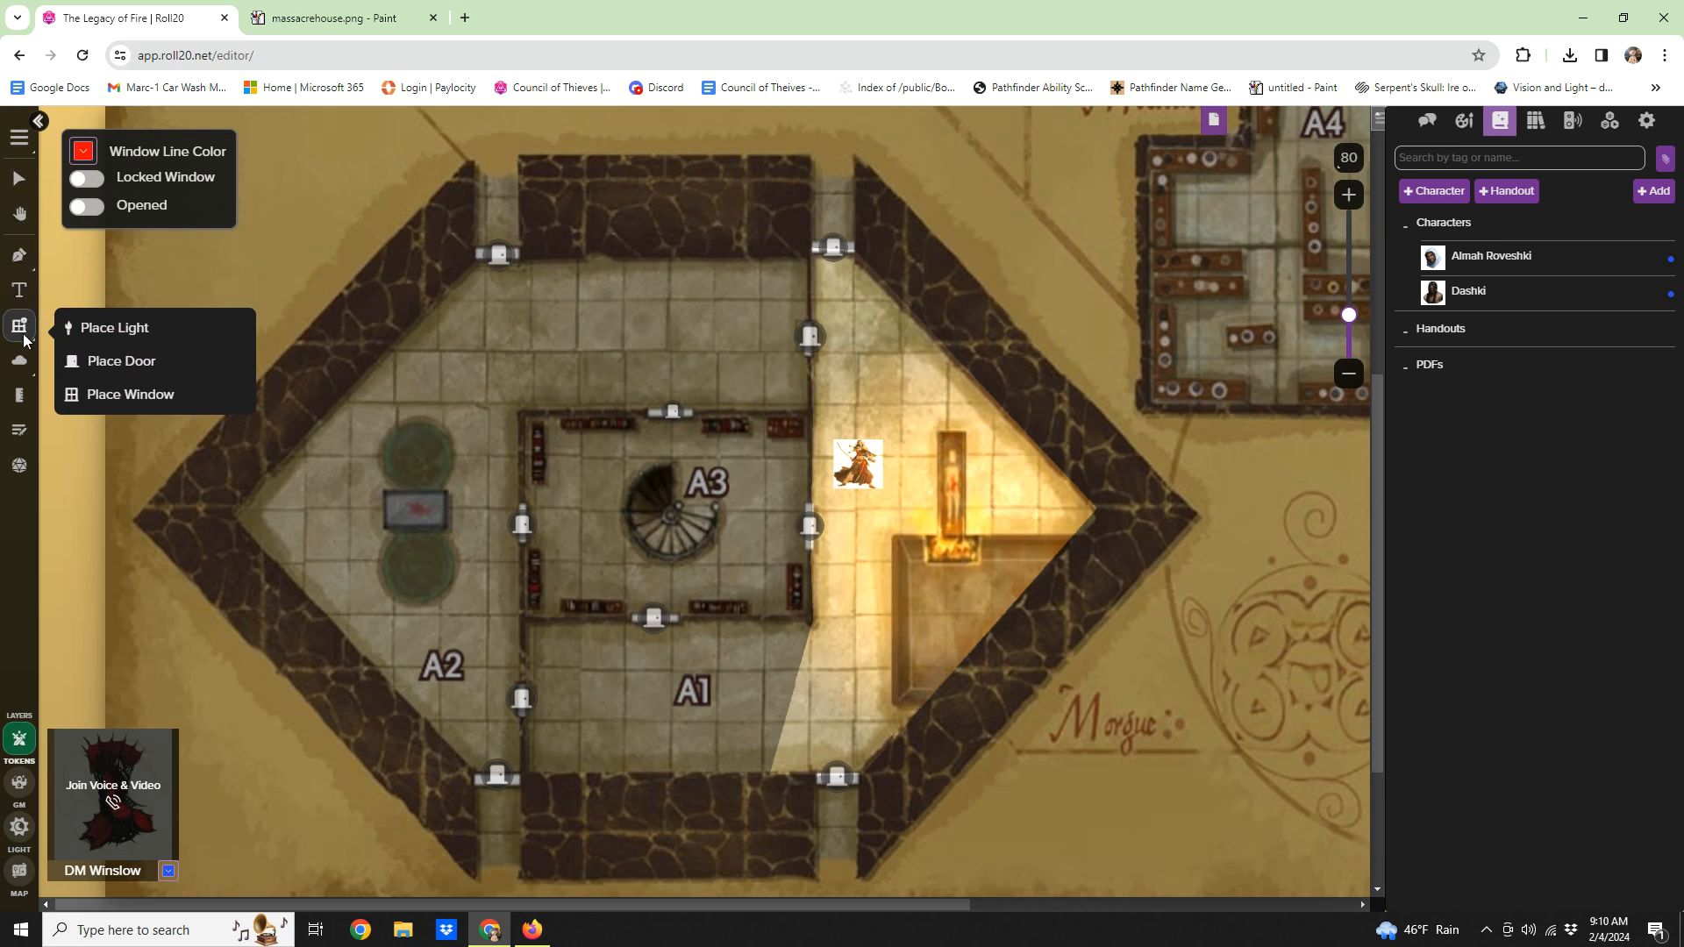
{"action": "left_click", "coordinate": [19, 256]}
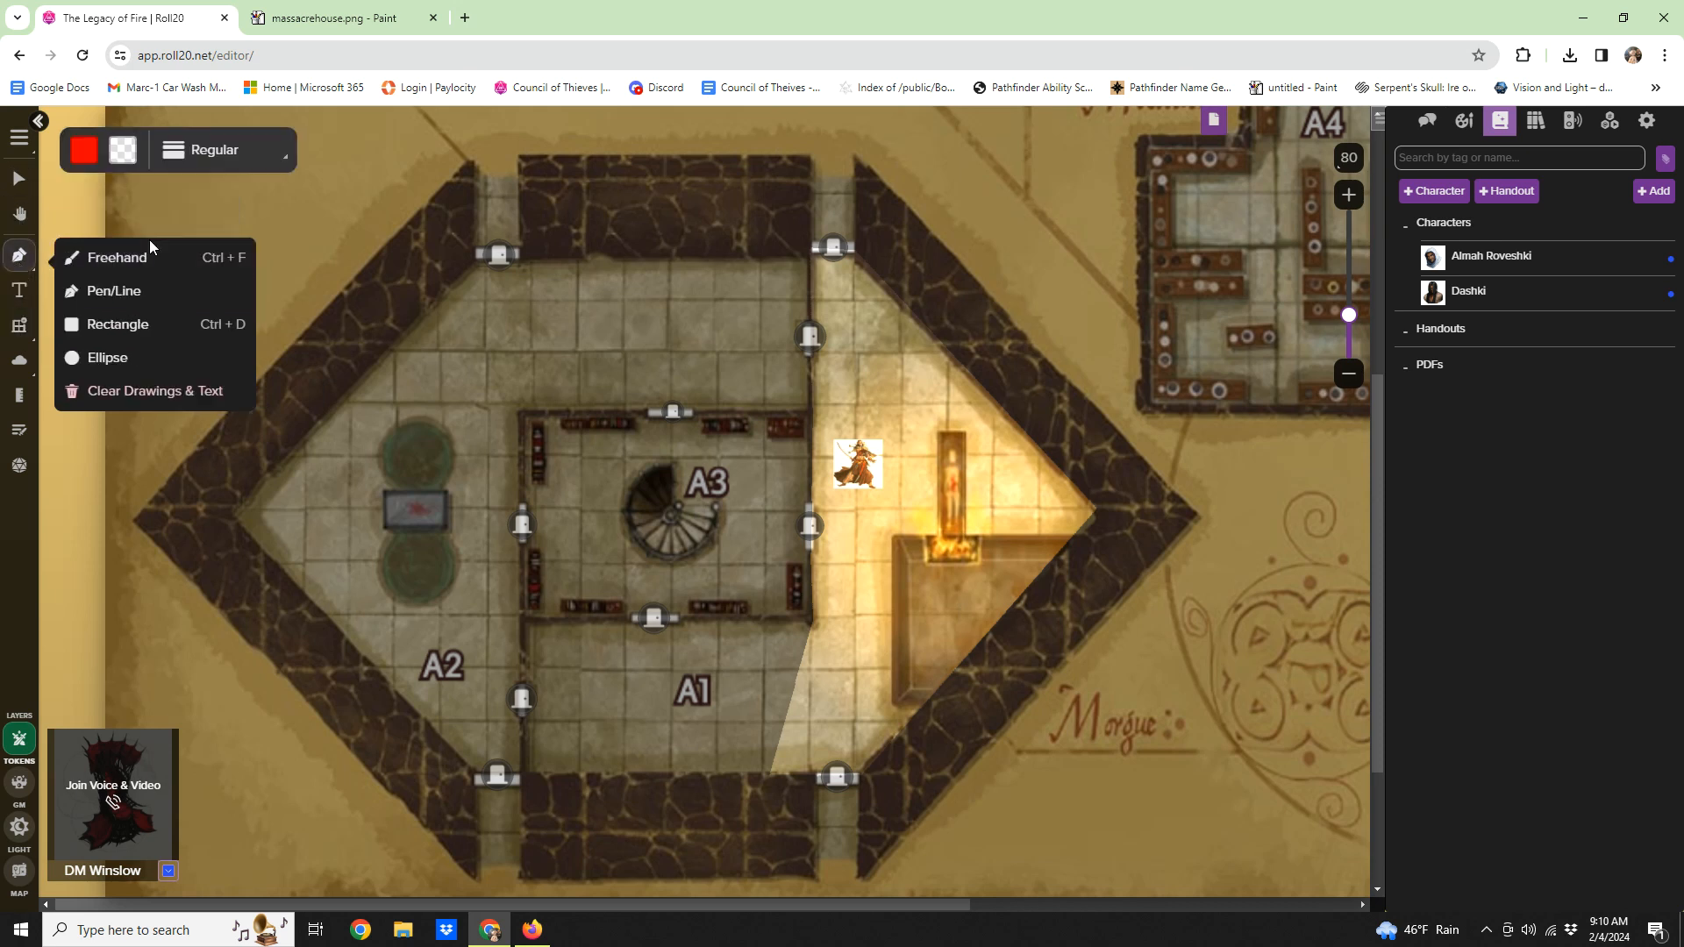
{"action": "left_click", "coordinate": [245, 164]}
{"action": "left_click", "coordinate": [130, 154]}
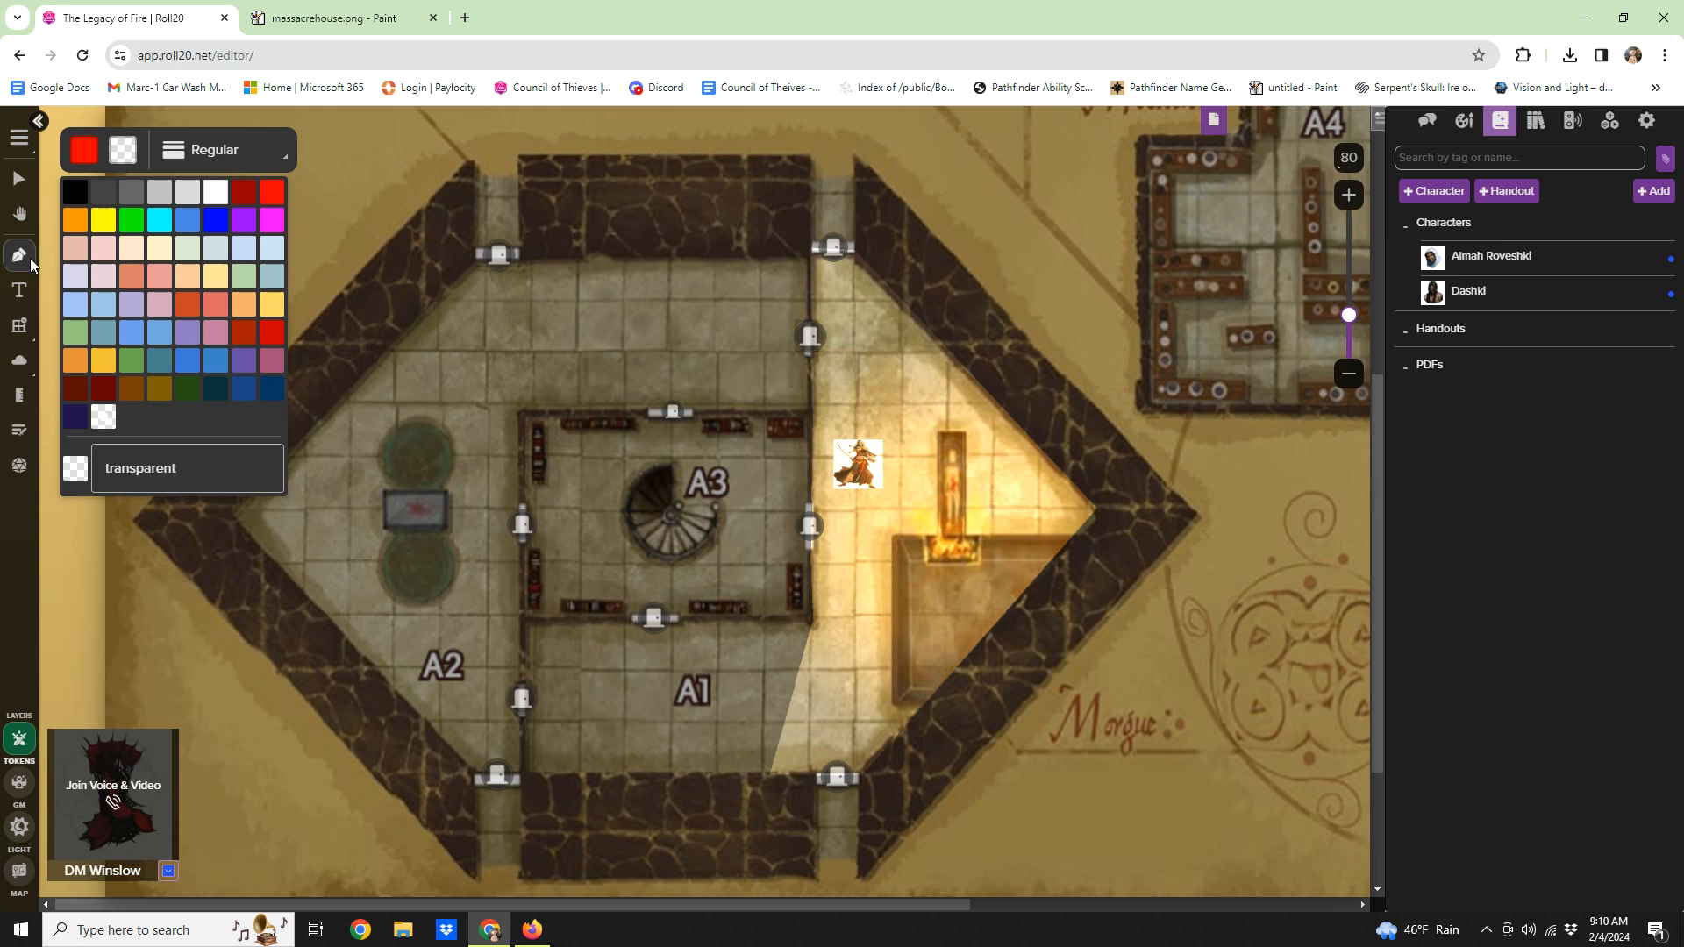
{"action": "left_click", "coordinate": [19, 829]}
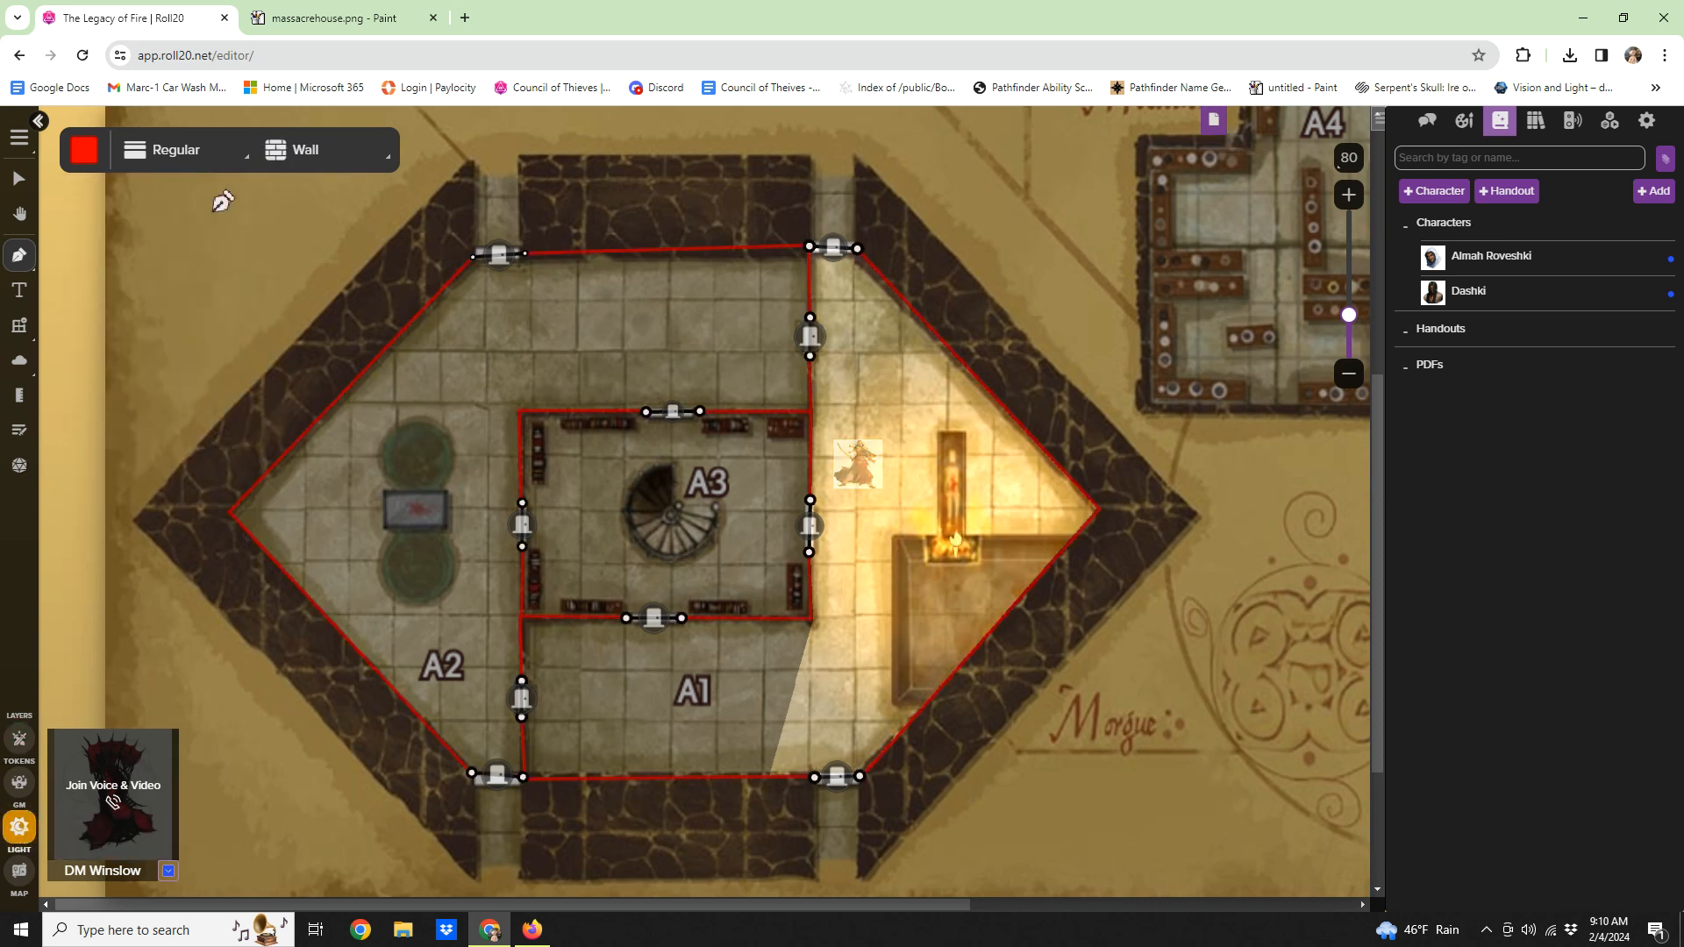
{"action": "left_click", "coordinate": [229, 165]}
{"action": "left_click", "coordinate": [348, 158]}
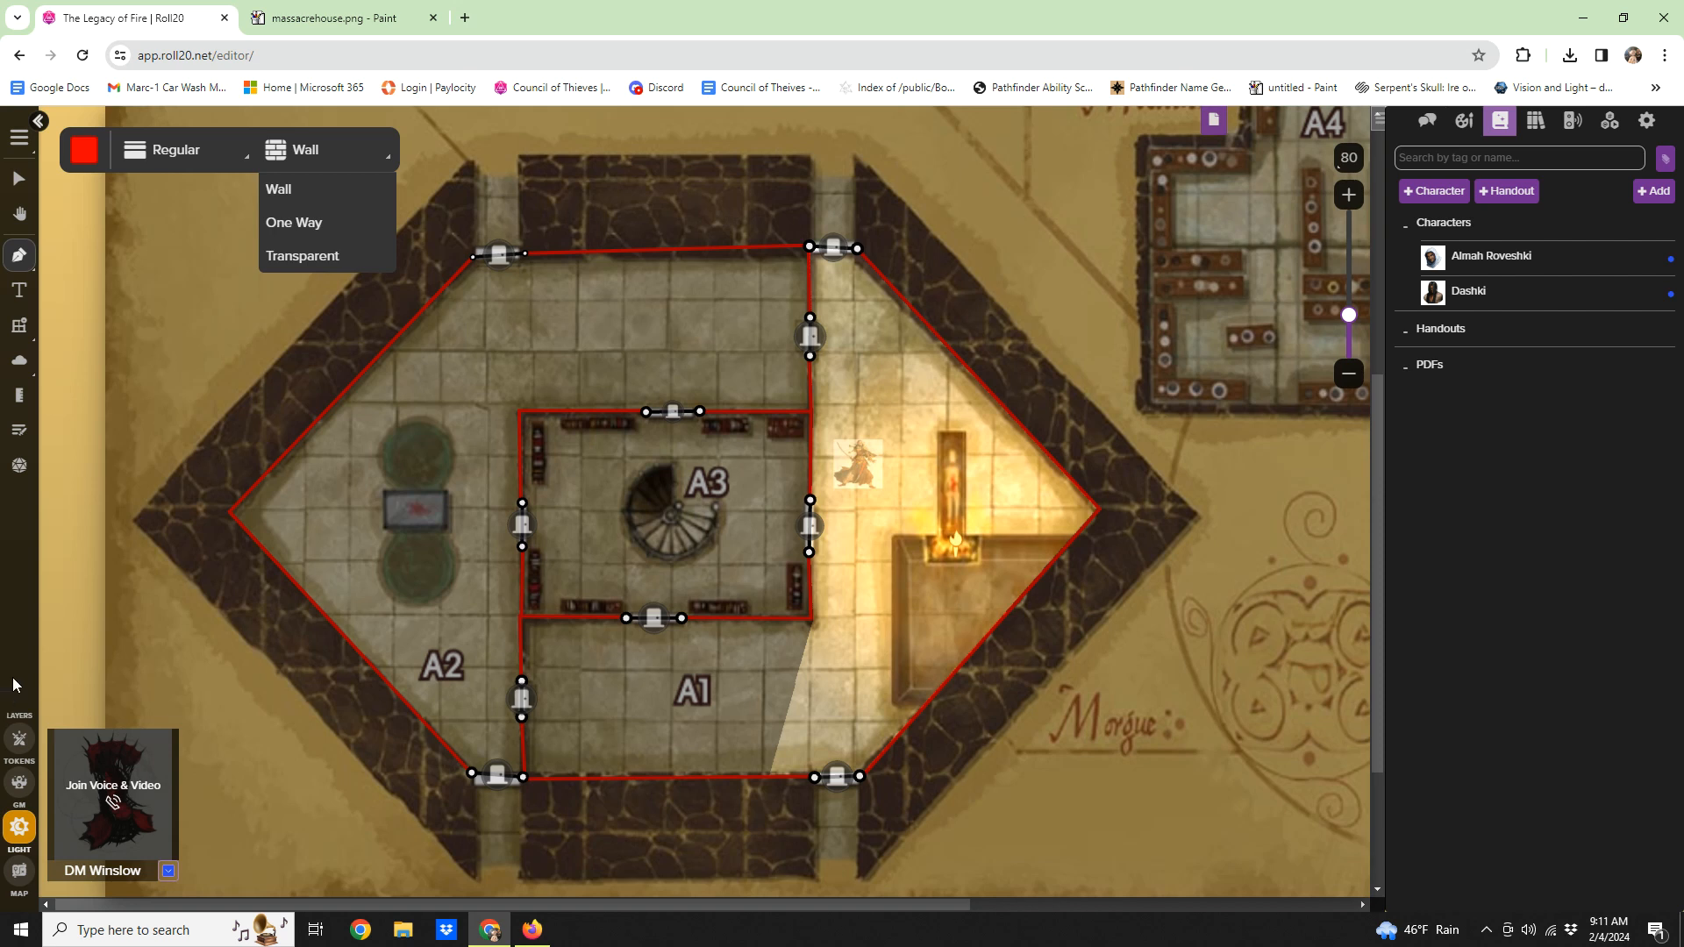
Step: Return to the tokens layer and examine the character token's dynamic lighting options for vision, field of vision and emitted light
{"action": "left_click", "coordinate": [19, 739]}
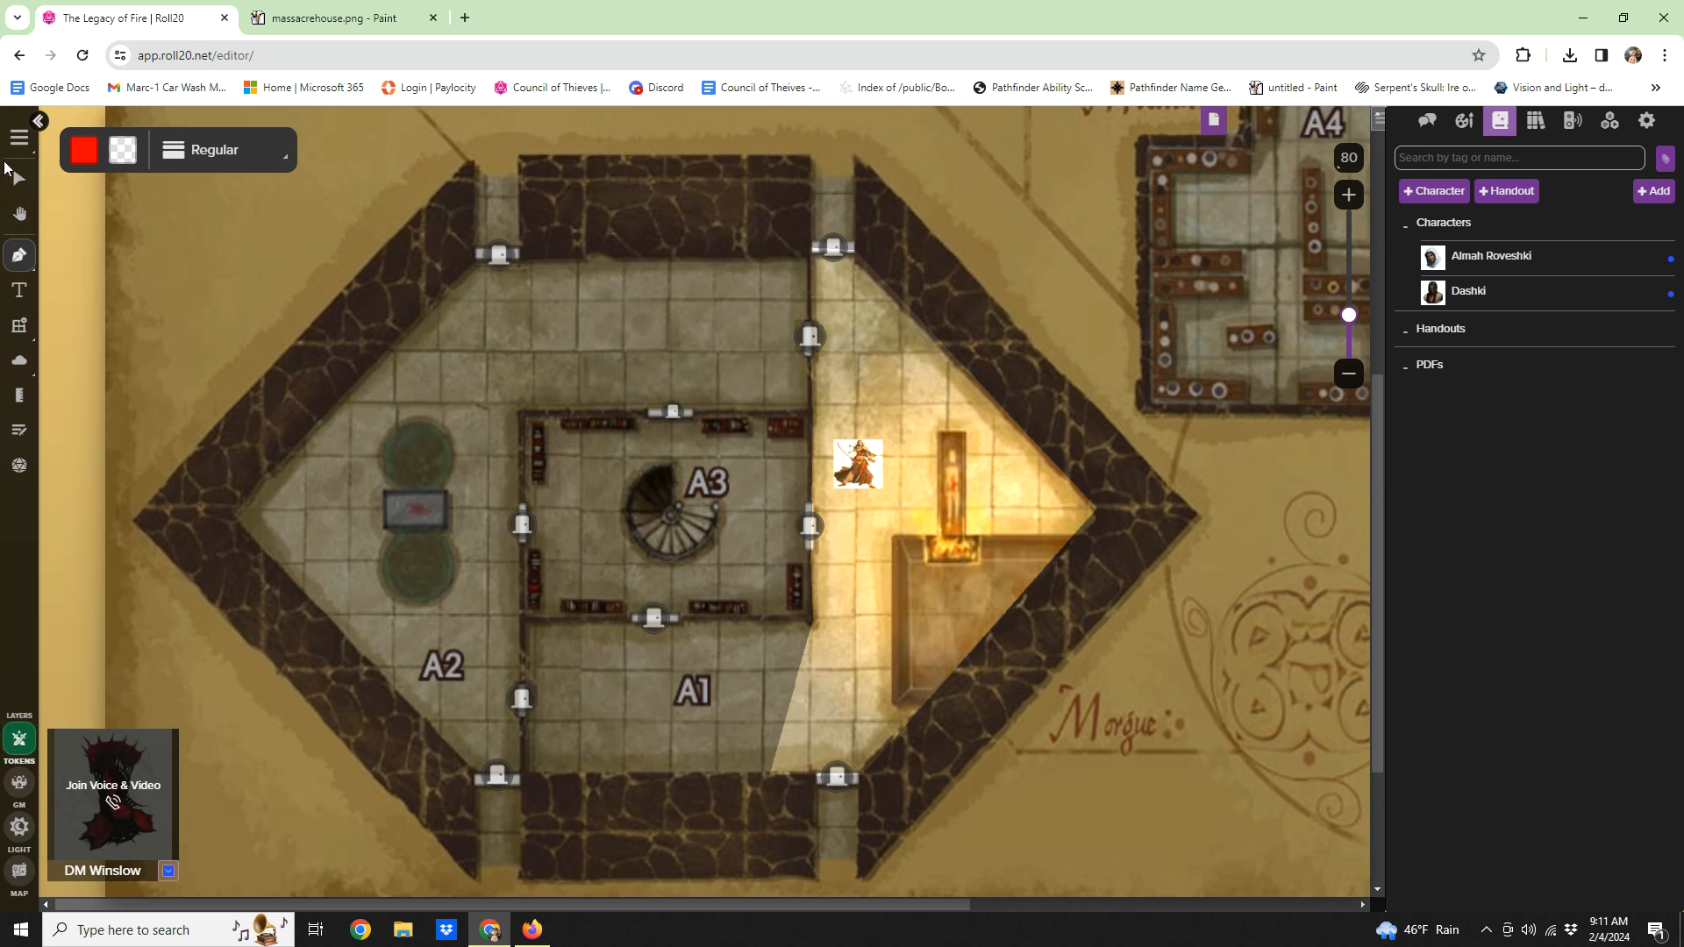
{"action": "left_click", "coordinate": [18, 179]}
{"action": "double_click", "coordinate": [866, 473]}
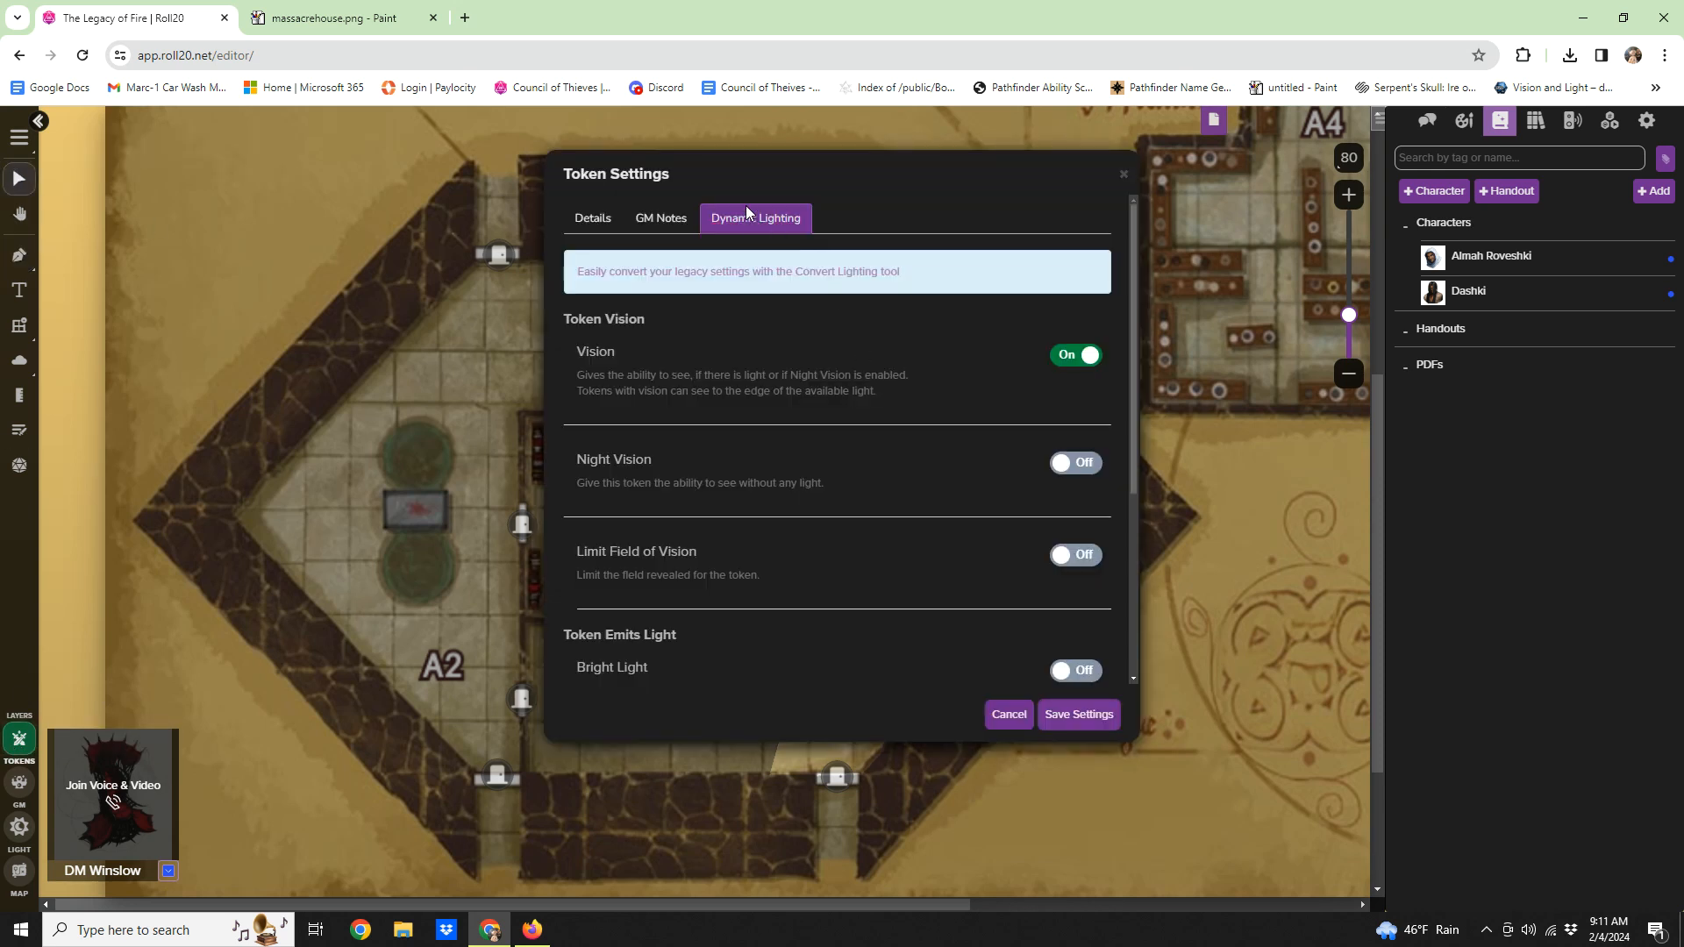
{"action": "scroll", "coordinate": [947, 416], "scroll_direction": "down", "scroll_amount": 2}
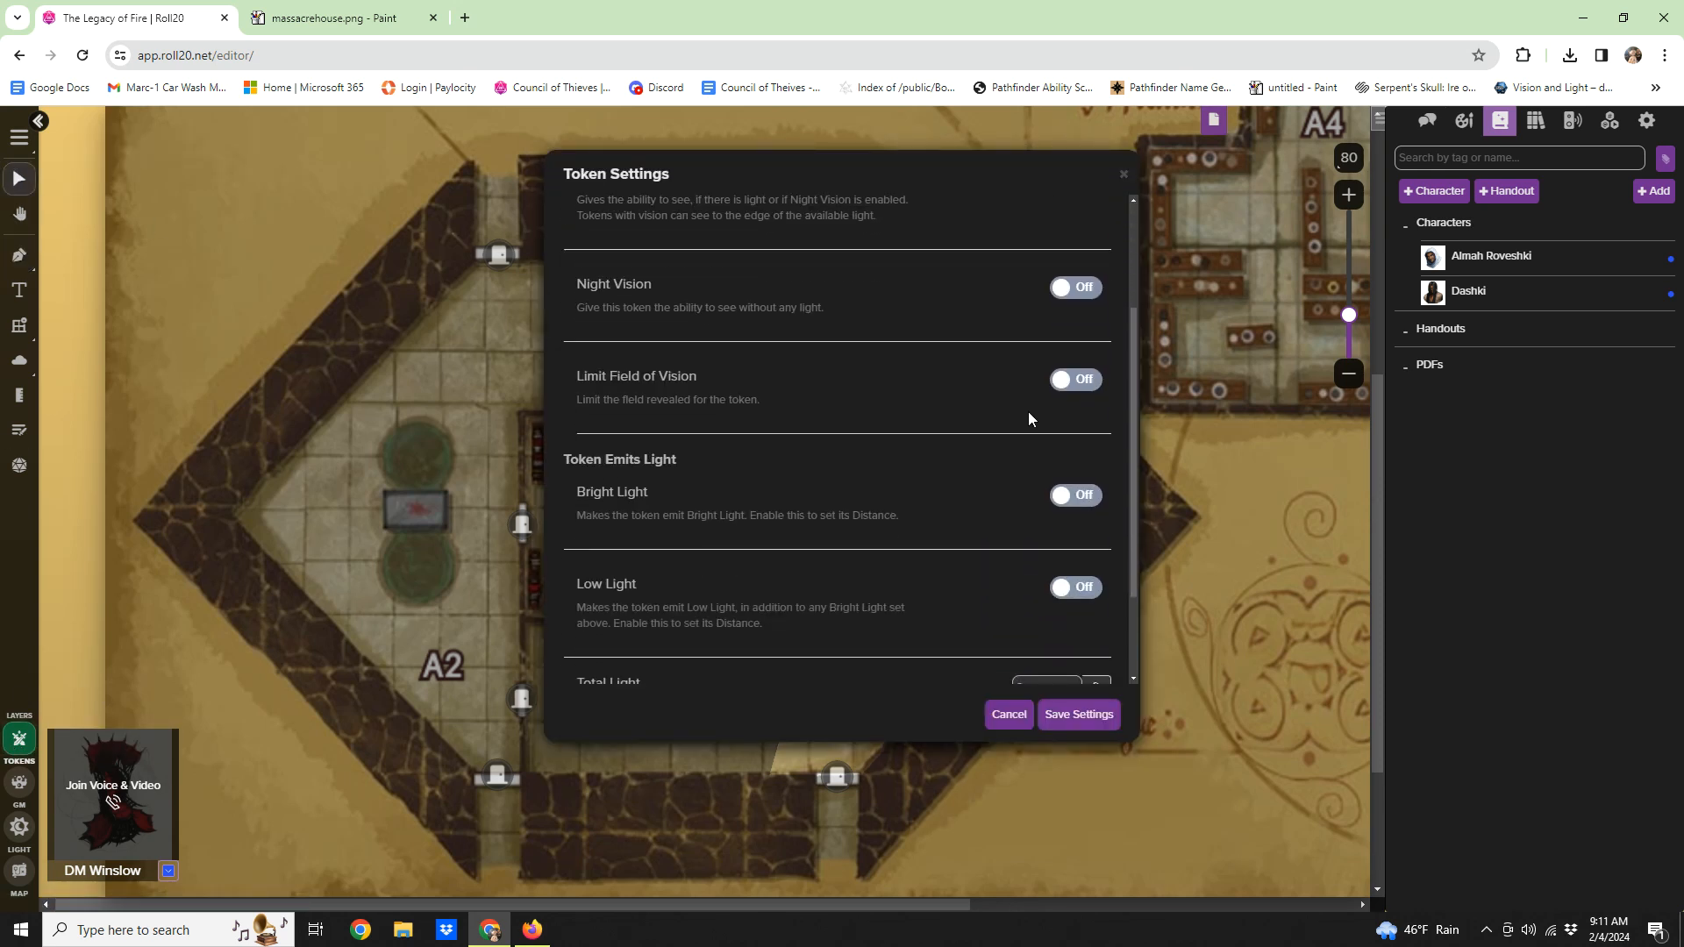
{"action": "scroll", "coordinate": [1083, 386], "scroll_direction": "down", "scroll_amount": 2}
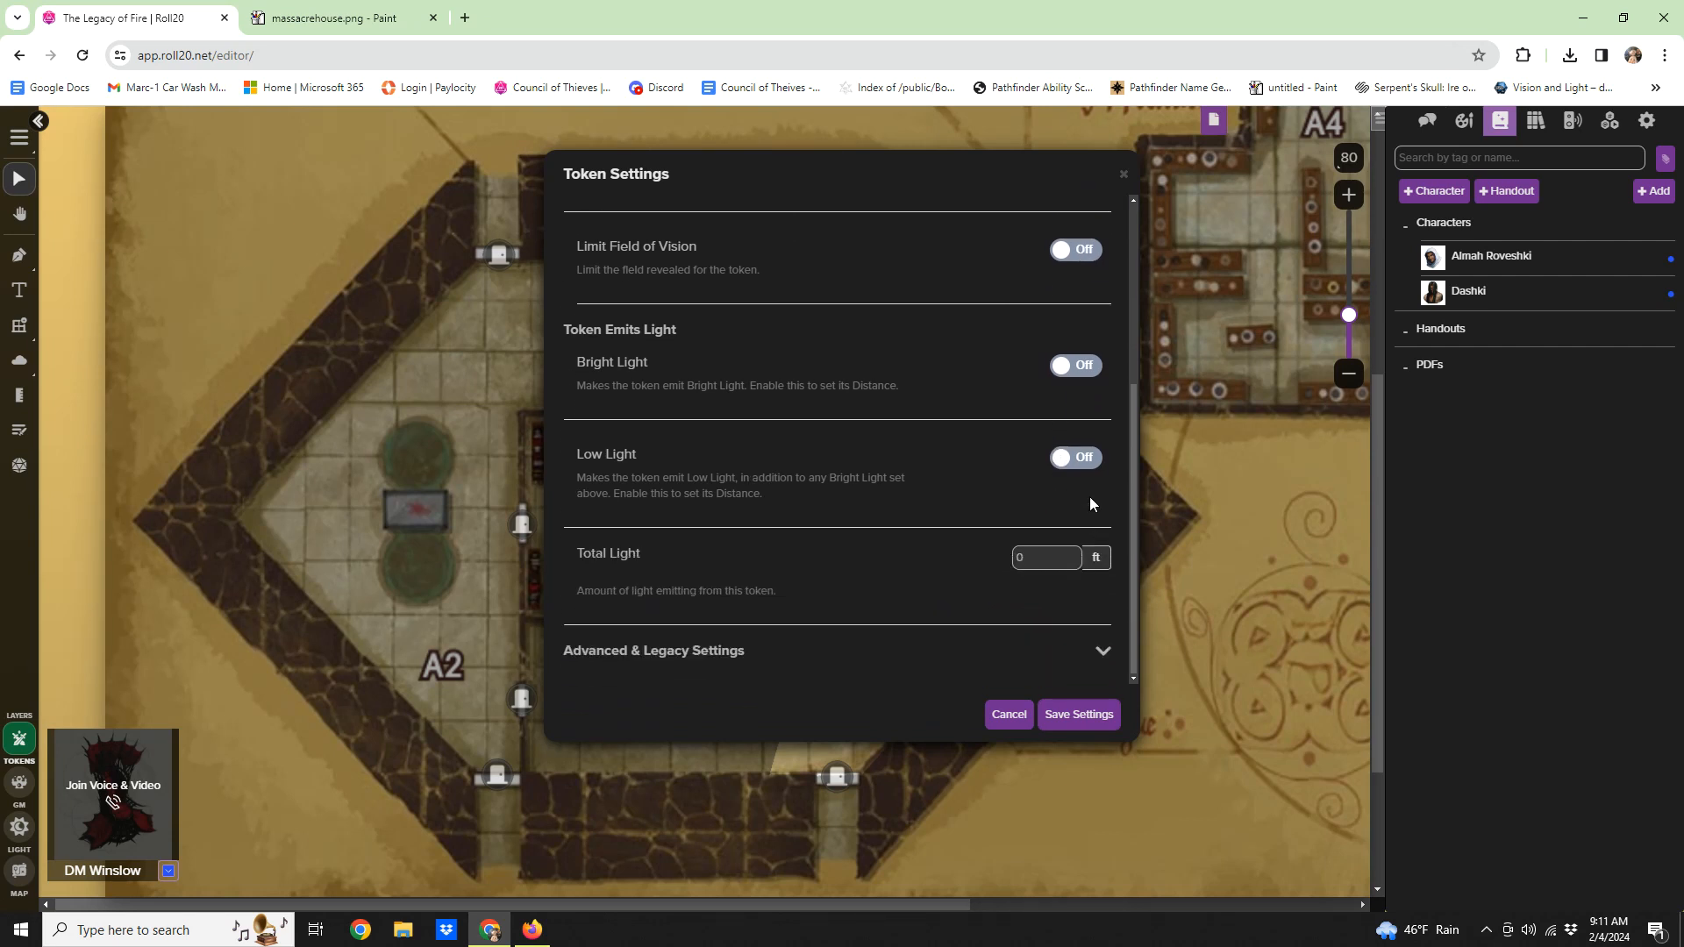
{"action": "scroll", "coordinate": [1060, 566], "scroll_direction": "up", "scroll_amount": 3}
{"action": "scroll", "coordinate": [1061, 575], "scroll_direction": "up", "scroll_amount": 1}
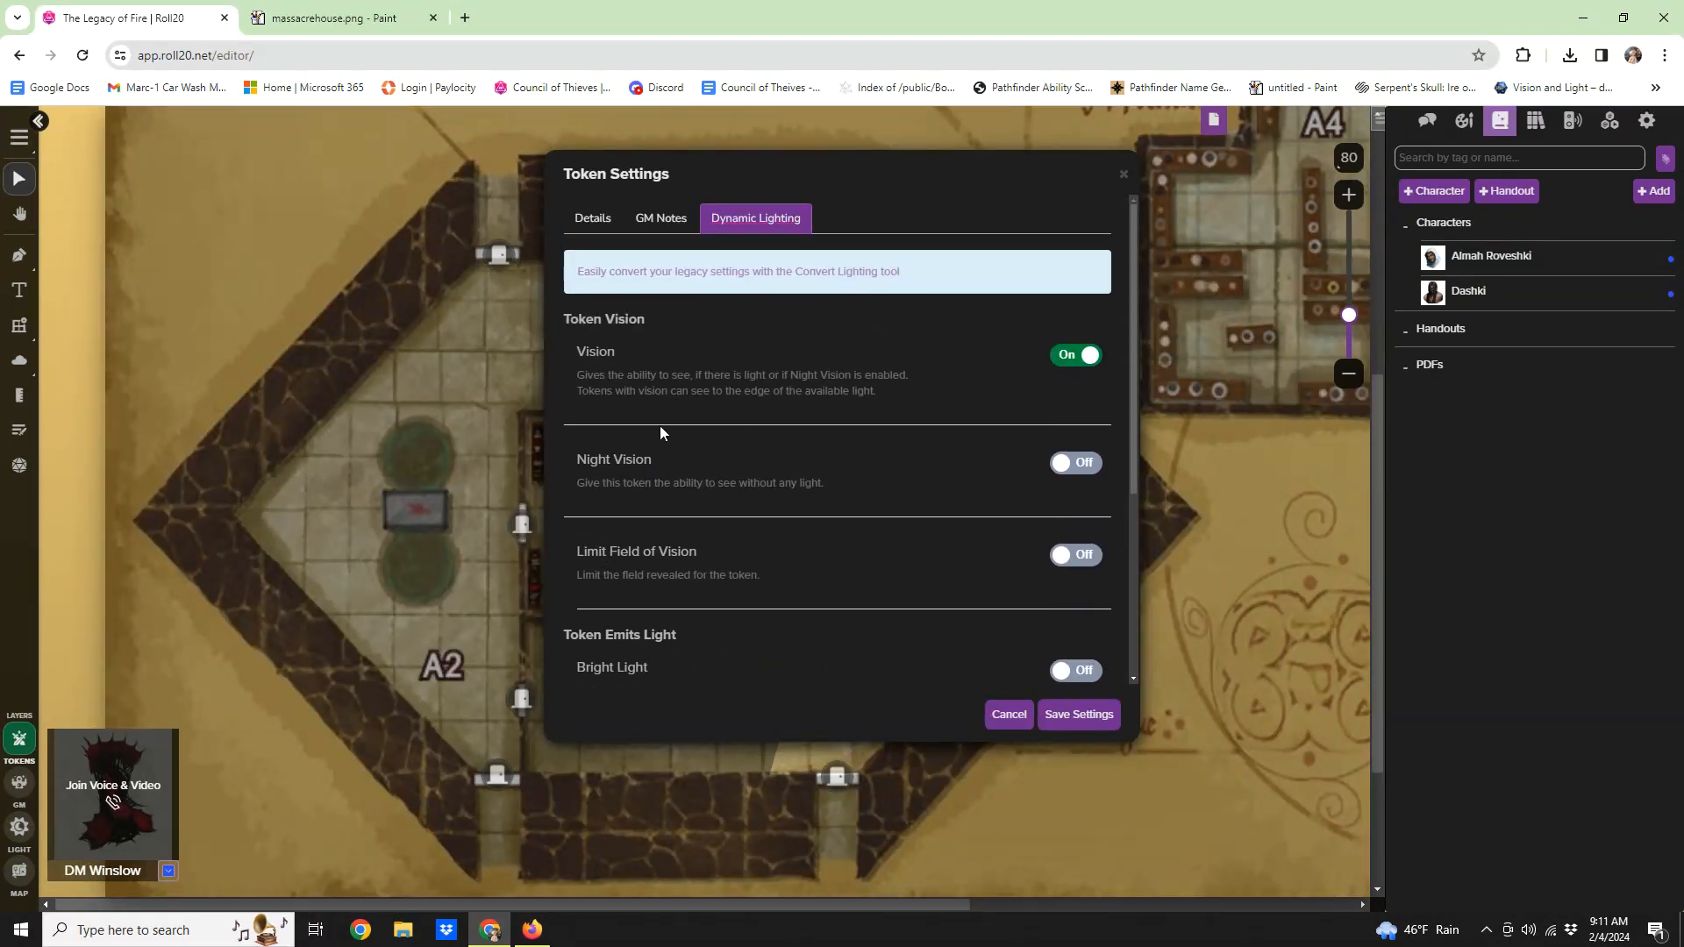
{"action": "scroll", "coordinate": [717, 365], "scroll_direction": "down", "scroll_amount": 4}
{"action": "scroll", "coordinate": [728, 386], "scroll_direction": "up", "scroll_amount": 4}
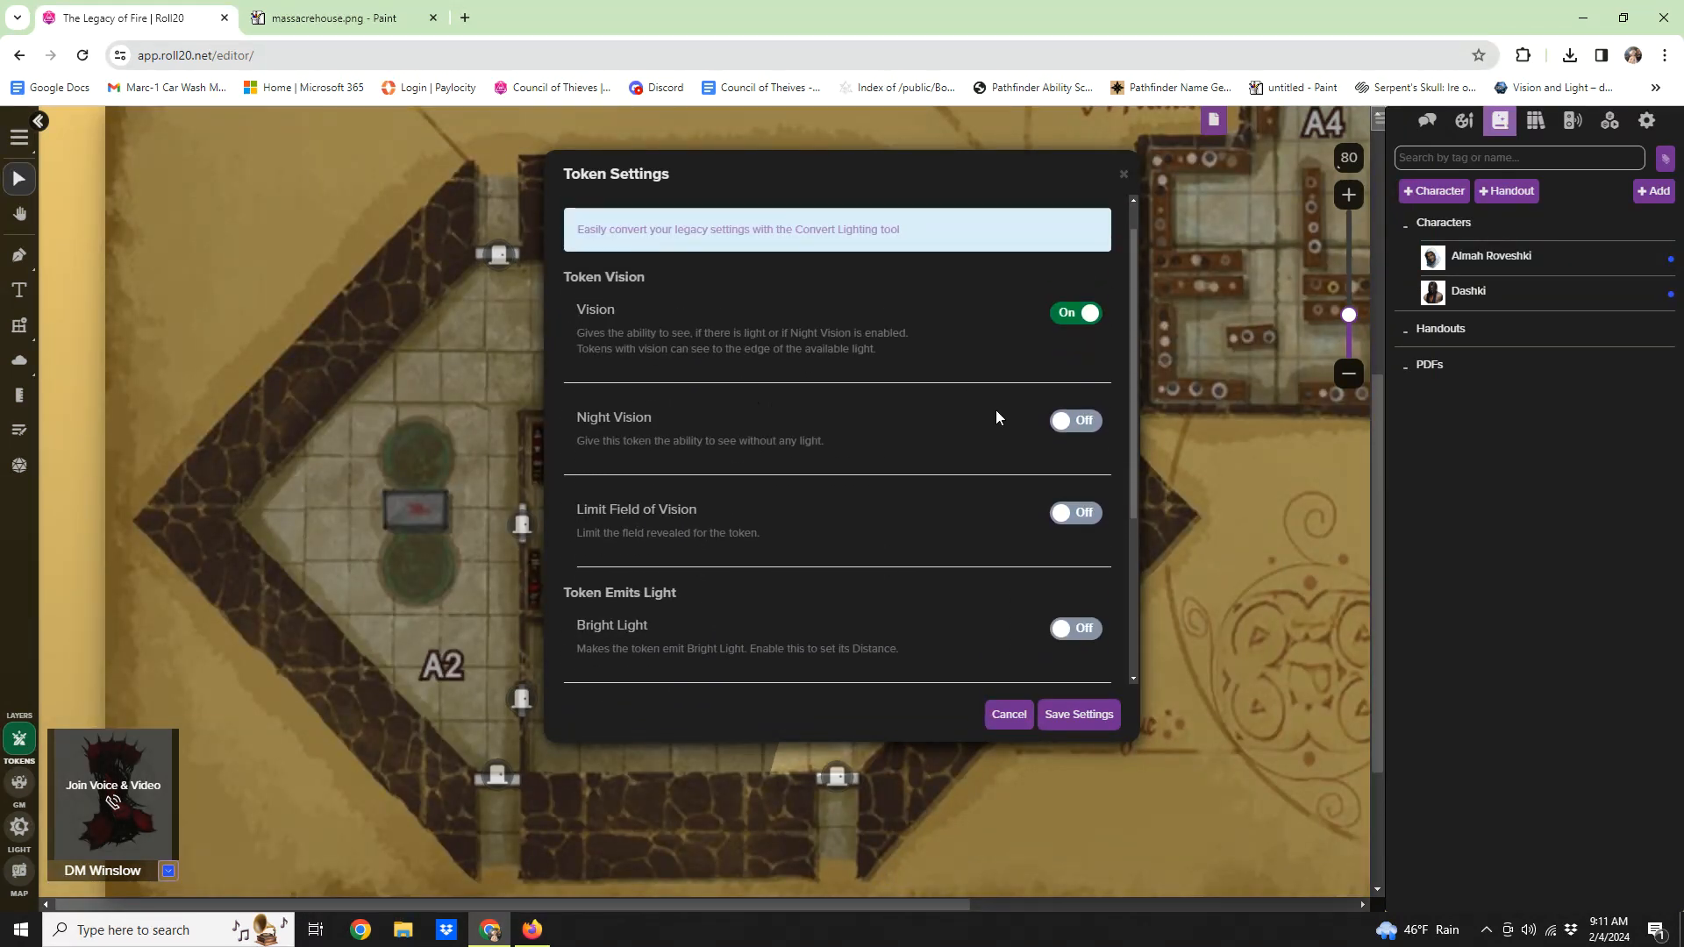
Step: Turn on Night Vision for the character token beside the furnace and save its settings
{"action": "left_click", "coordinate": [1075, 421]}
{"action": "scroll", "coordinate": [1101, 434], "scroll_direction": "down", "scroll_amount": 1}
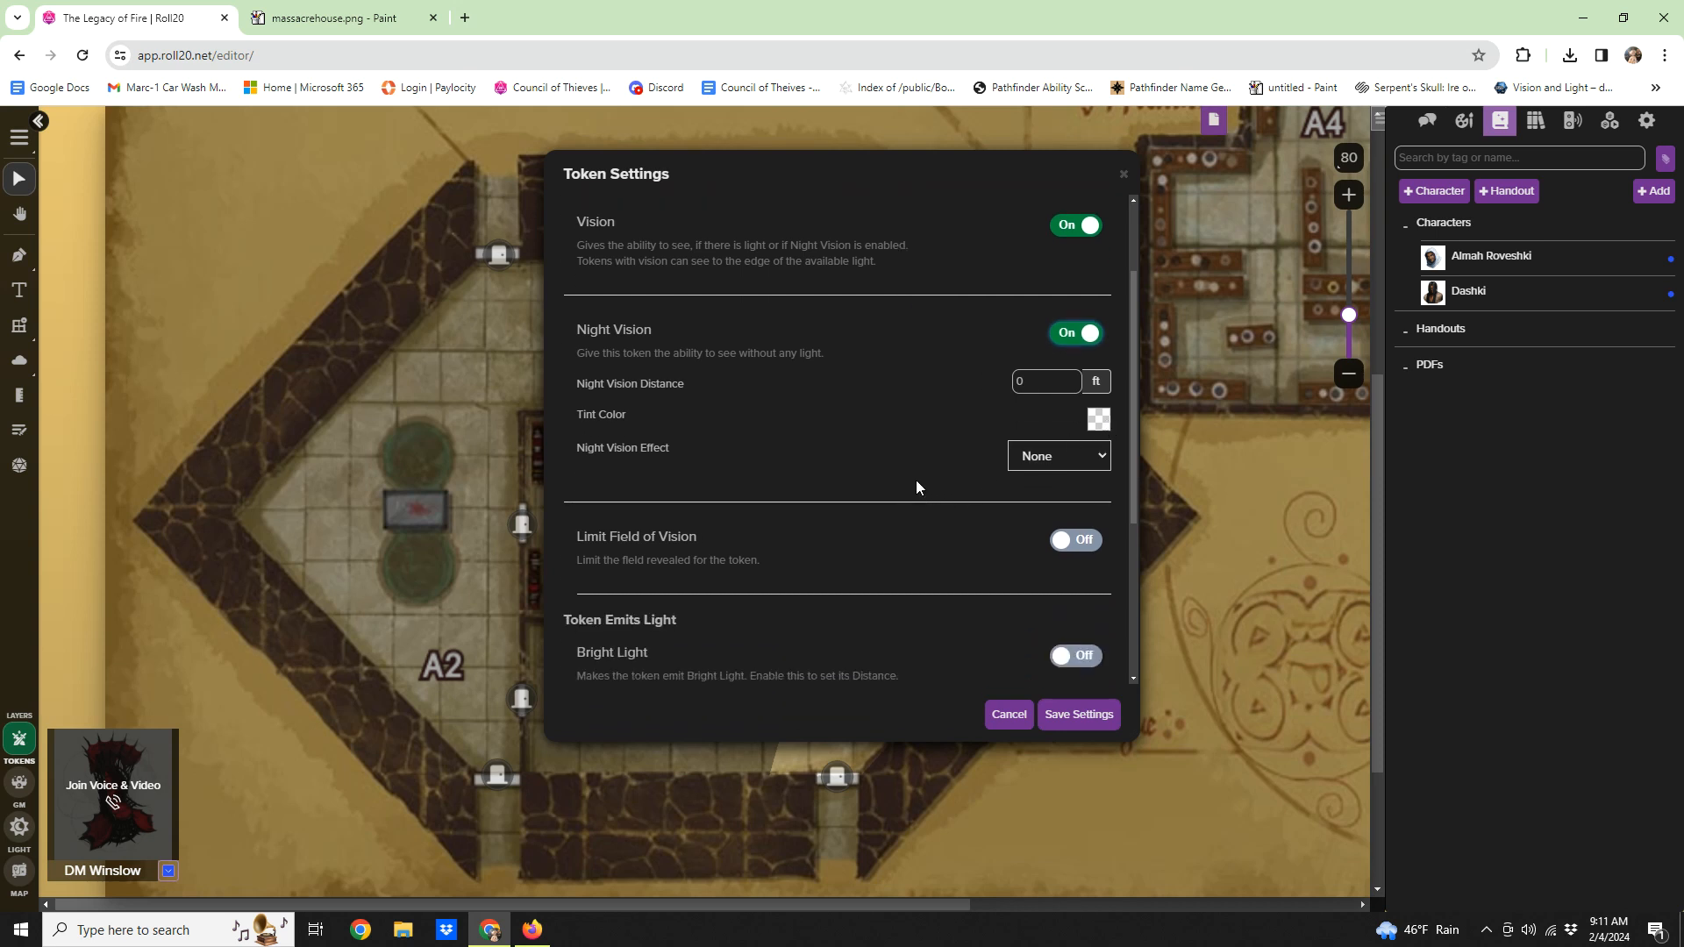
{"action": "scroll", "coordinate": [982, 429], "scroll_direction": "up", "scroll_amount": 3}
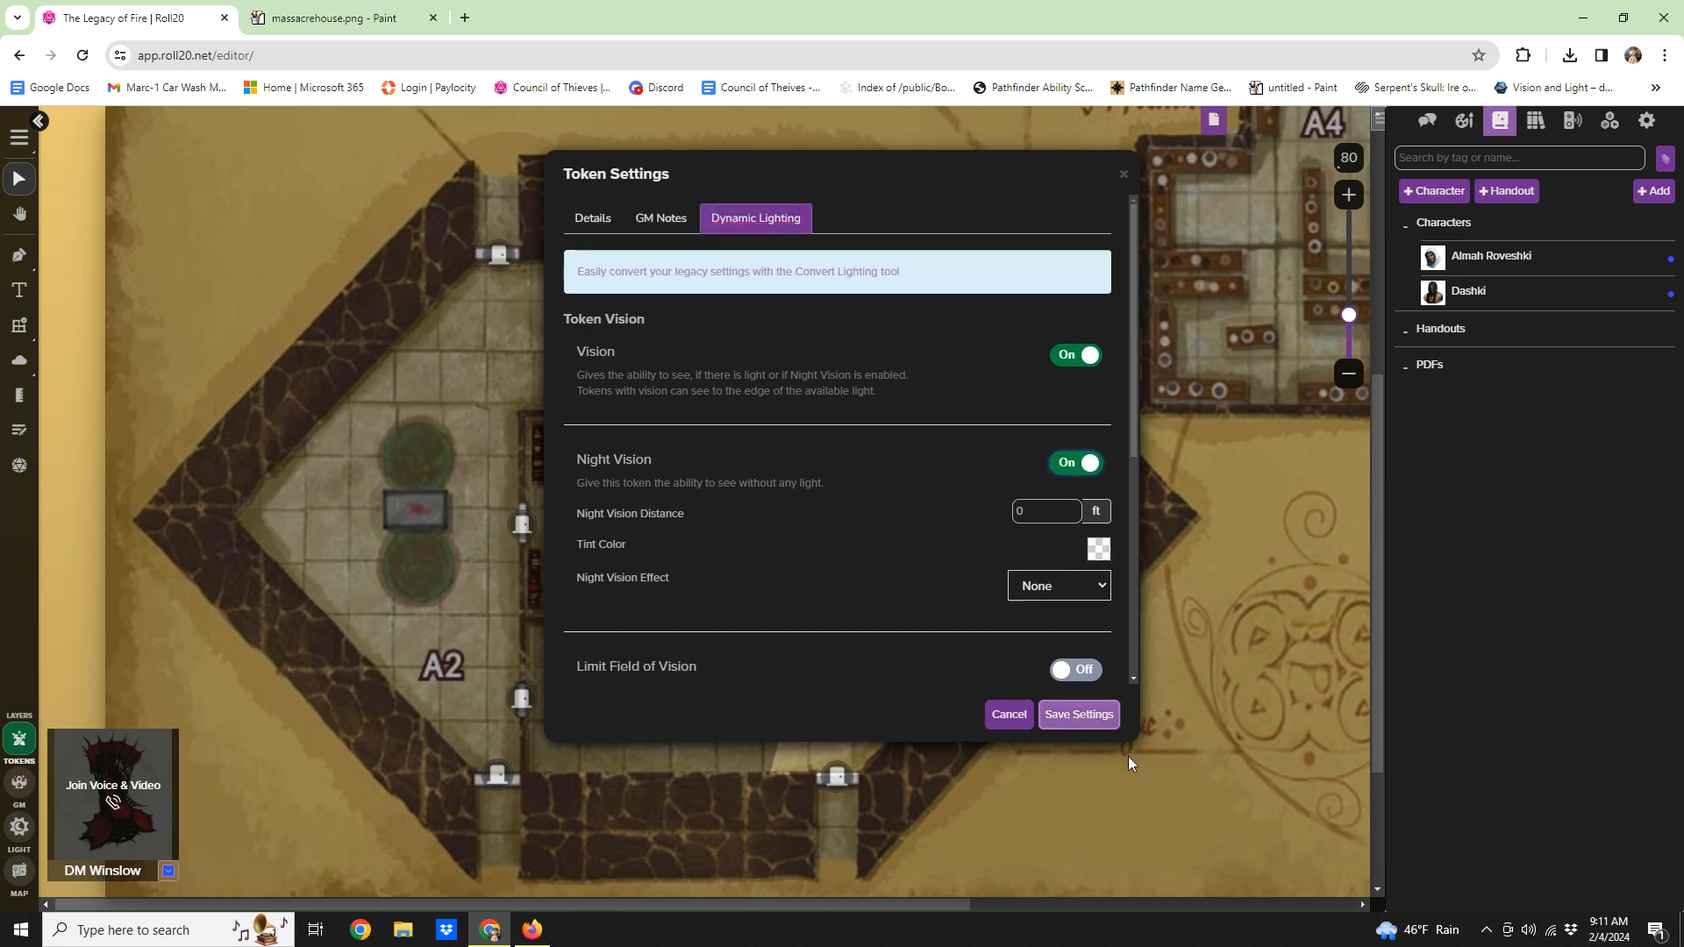
{"action": "left_click", "coordinate": [1086, 714]}
{"action": "scroll", "coordinate": [1002, 502], "scroll_direction": "down", "scroll_amount": 2}
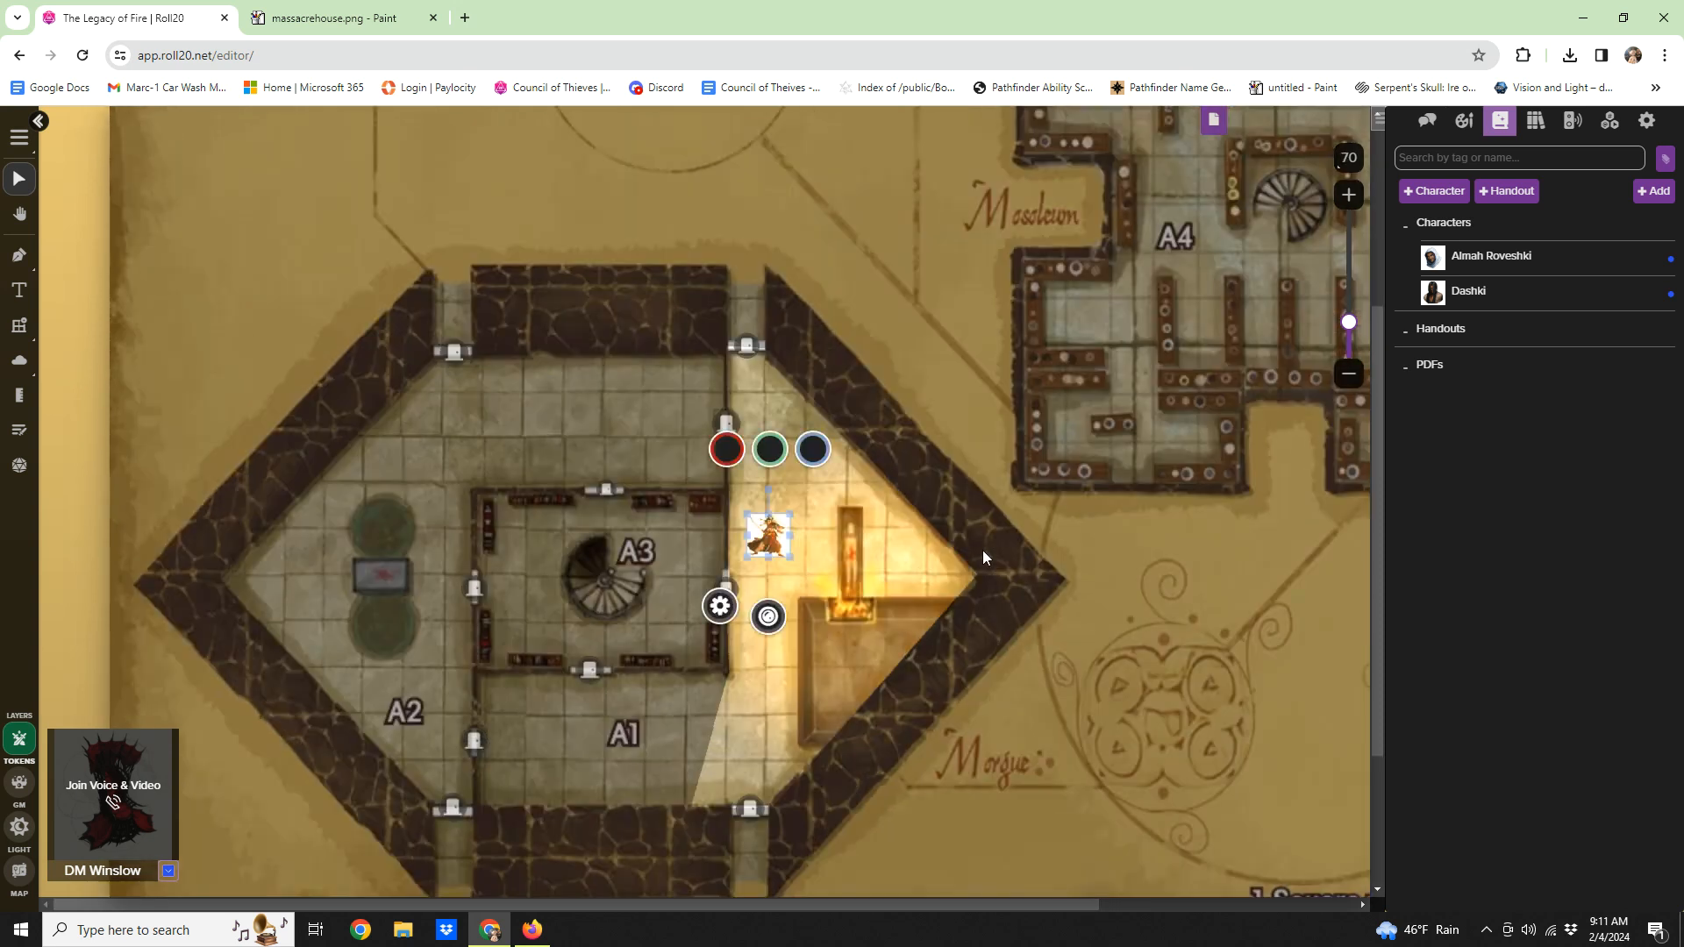
{"action": "left_click_drag", "start_coordinate": [1027, 907], "coordinate": [1100, 903]}
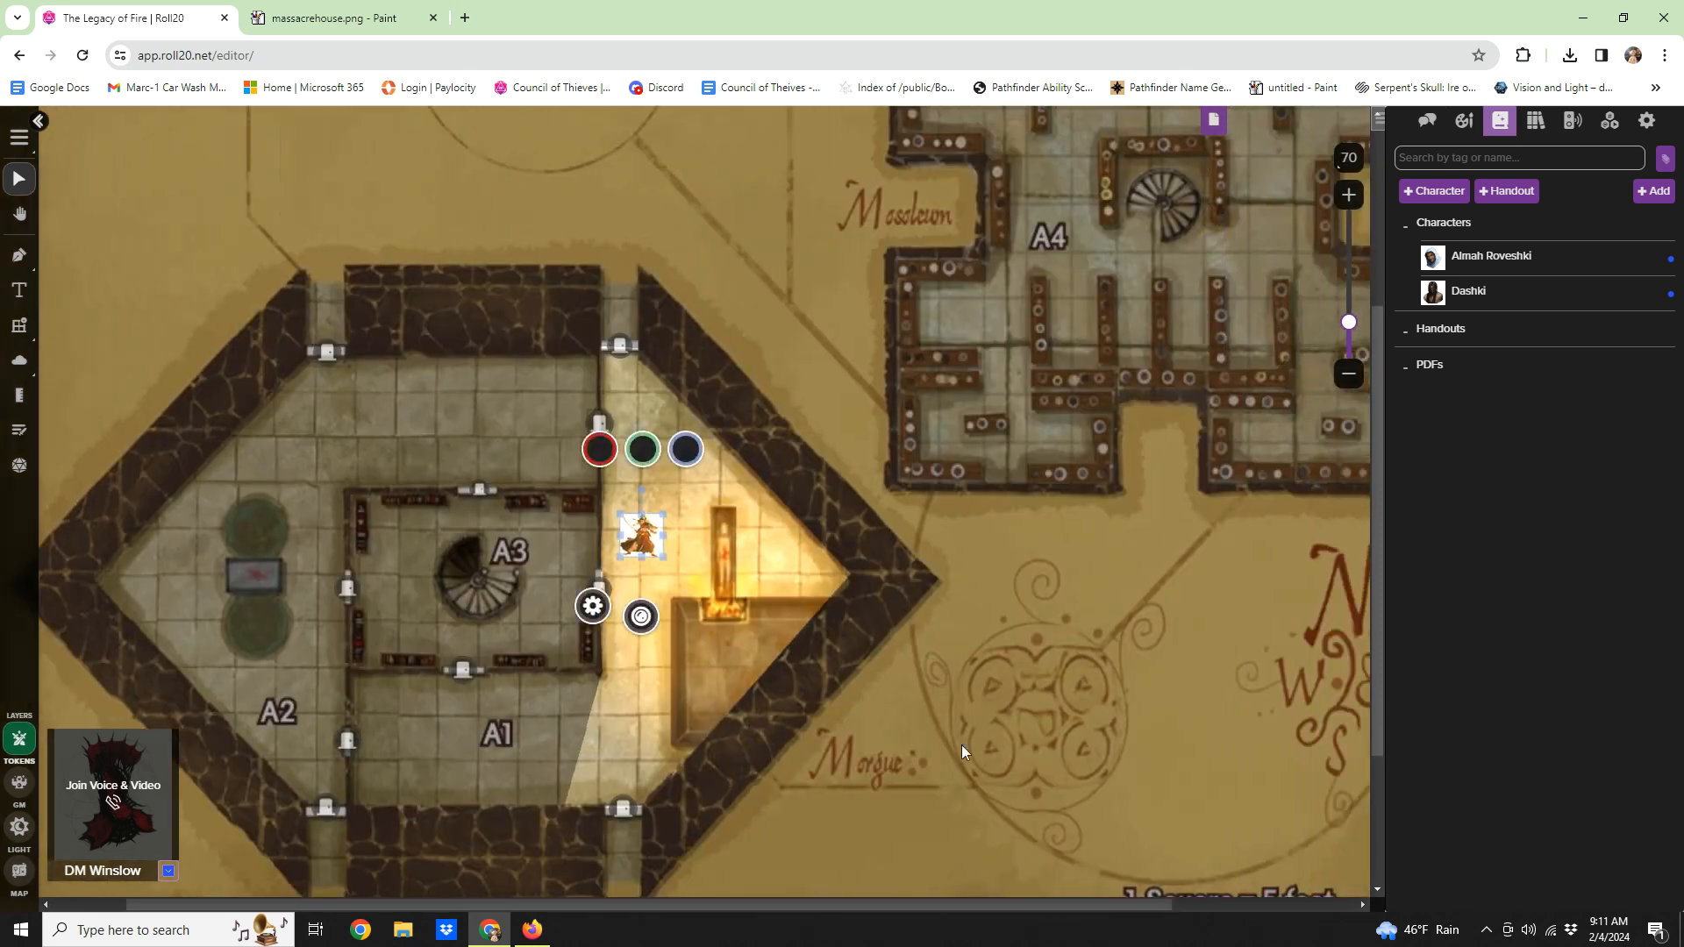